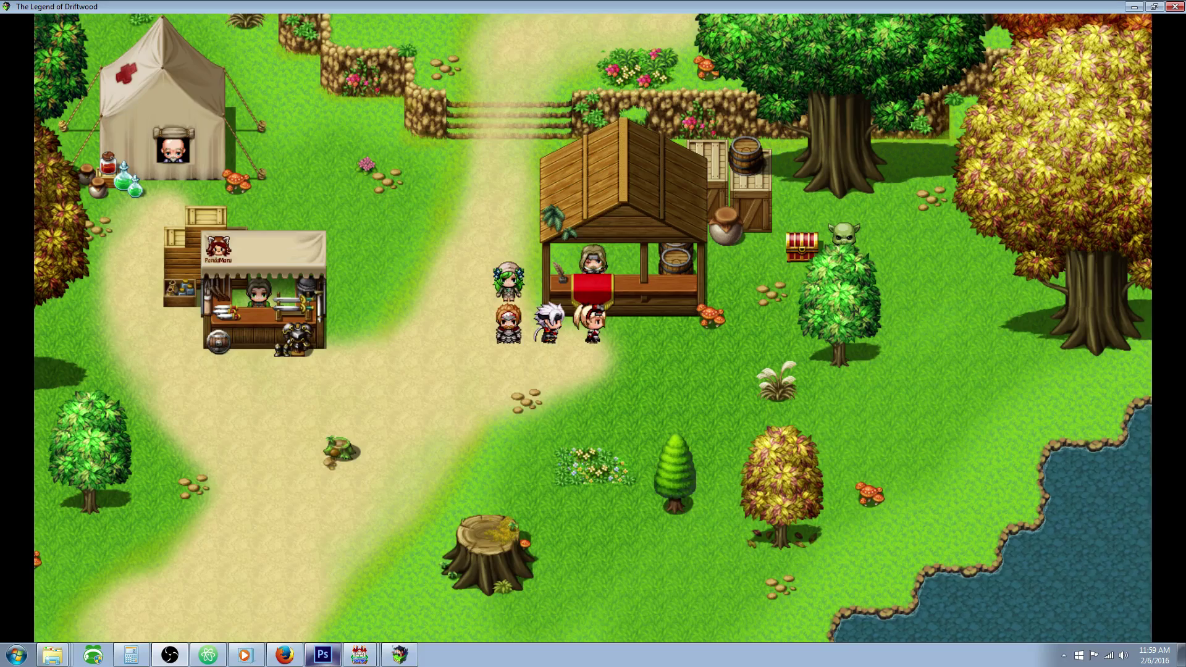
Walk the party to the Arena Distributor's stall and try to purchase an Arena Battle Emblem for 100DG.
key(Right)
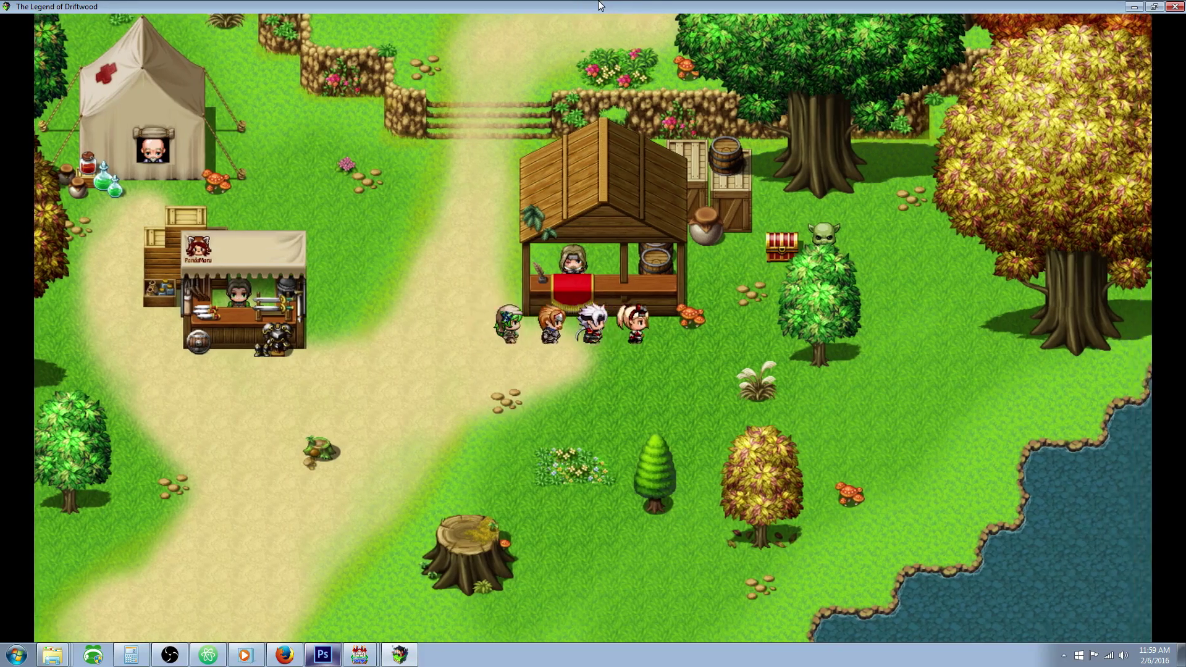
key(Down)
key(Up)
key(Down)
key(Left)
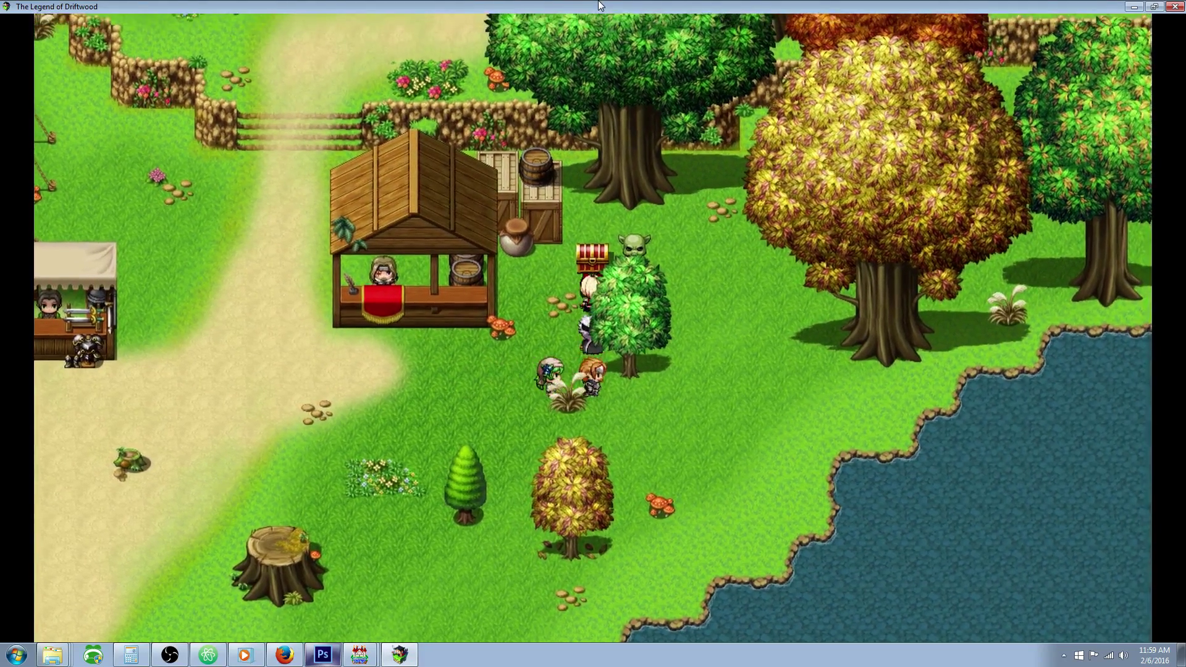
key(Up)
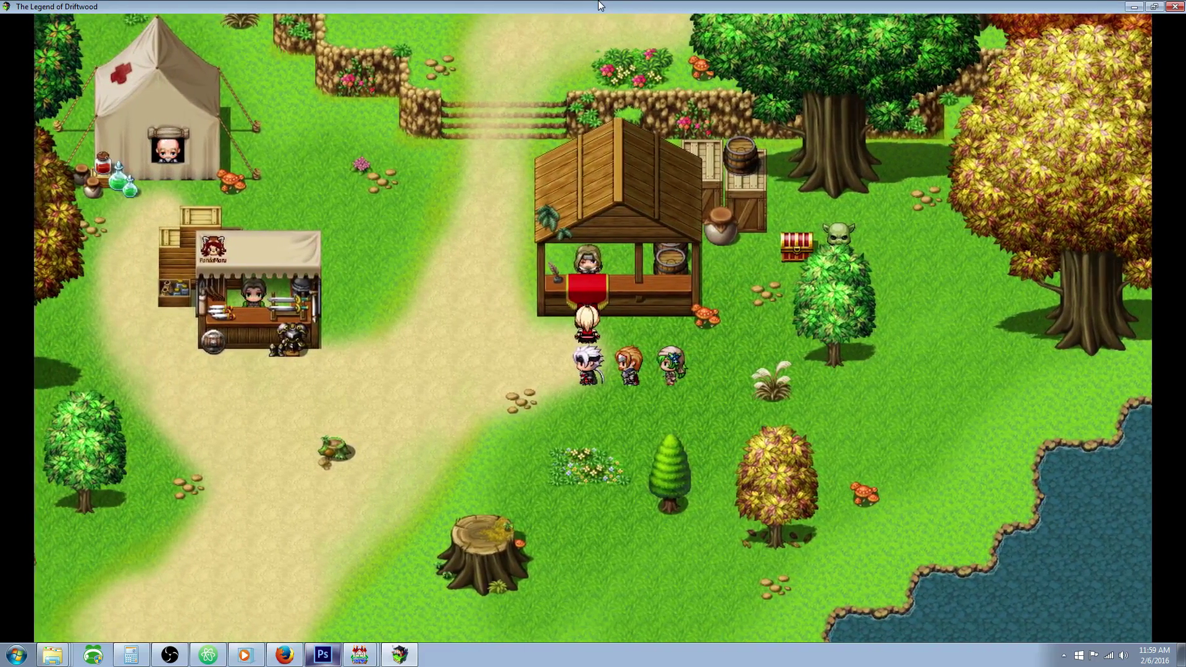
key(Return)
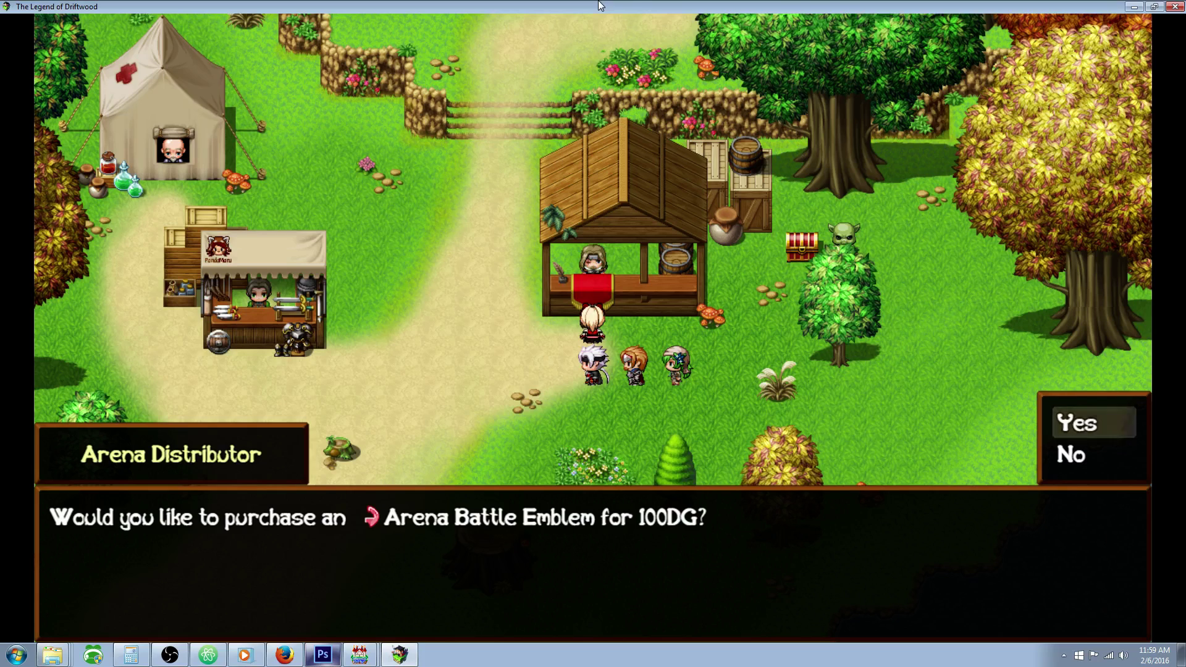
key(Return)
key(Return)
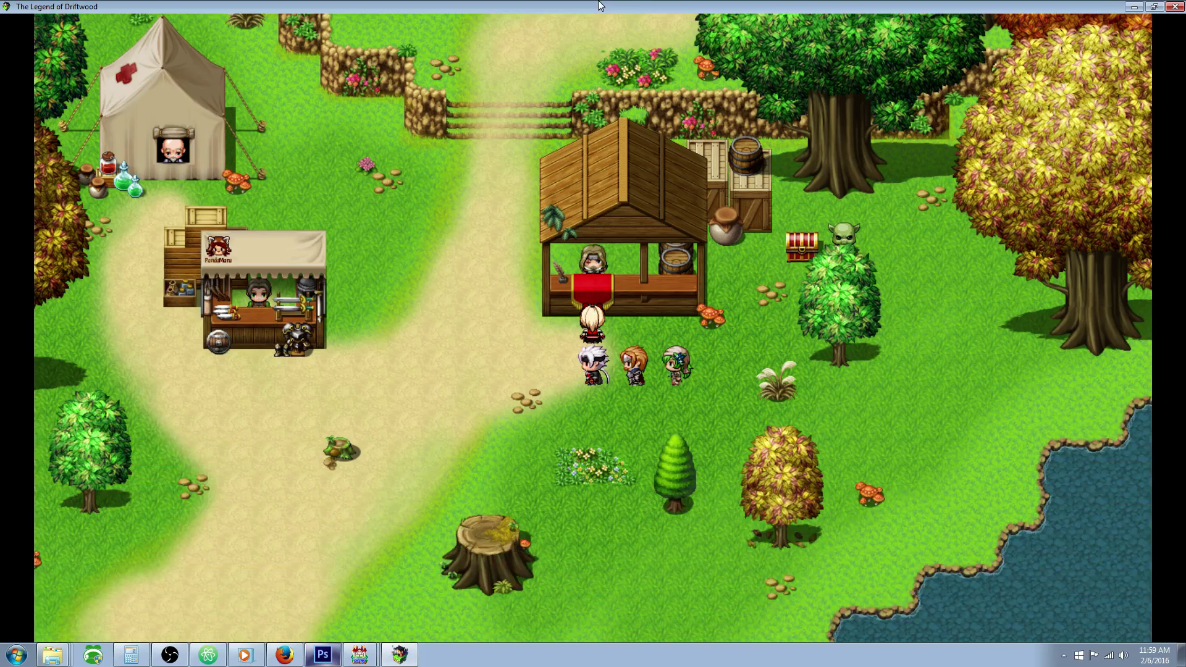
Walk the party to the Arena Gearsmith's stall and open the shop's goods for buying.
key(Left)
key(Up)
key(Left)
key(Down)
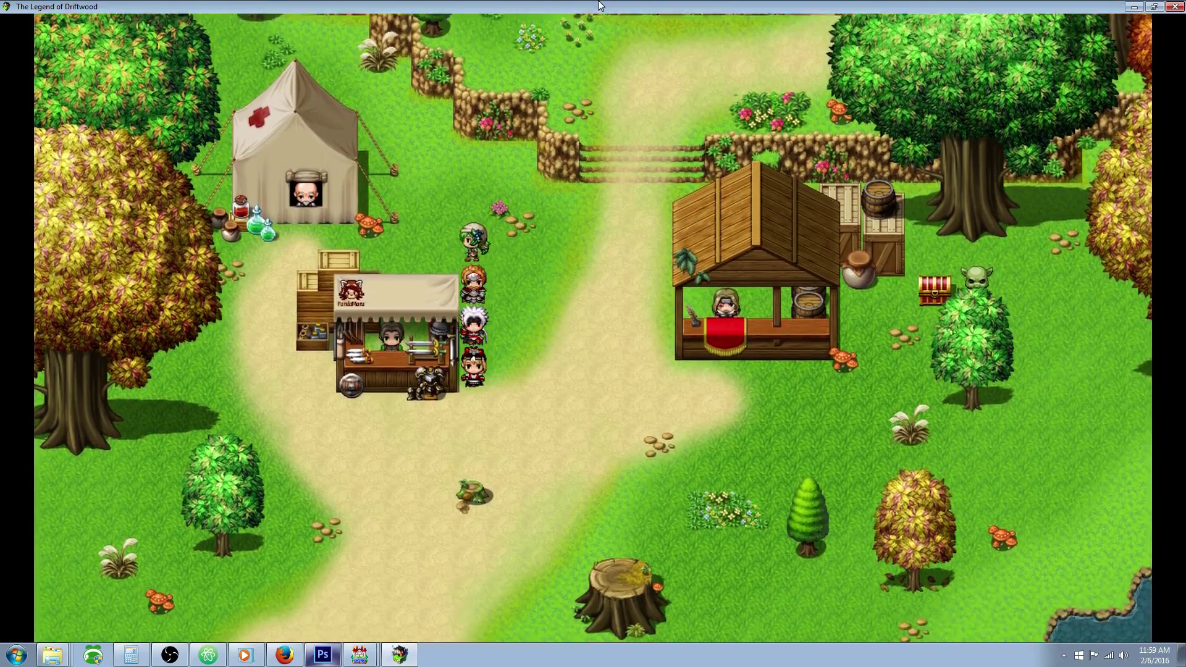
key(Left)
key(Up)
key(Return)
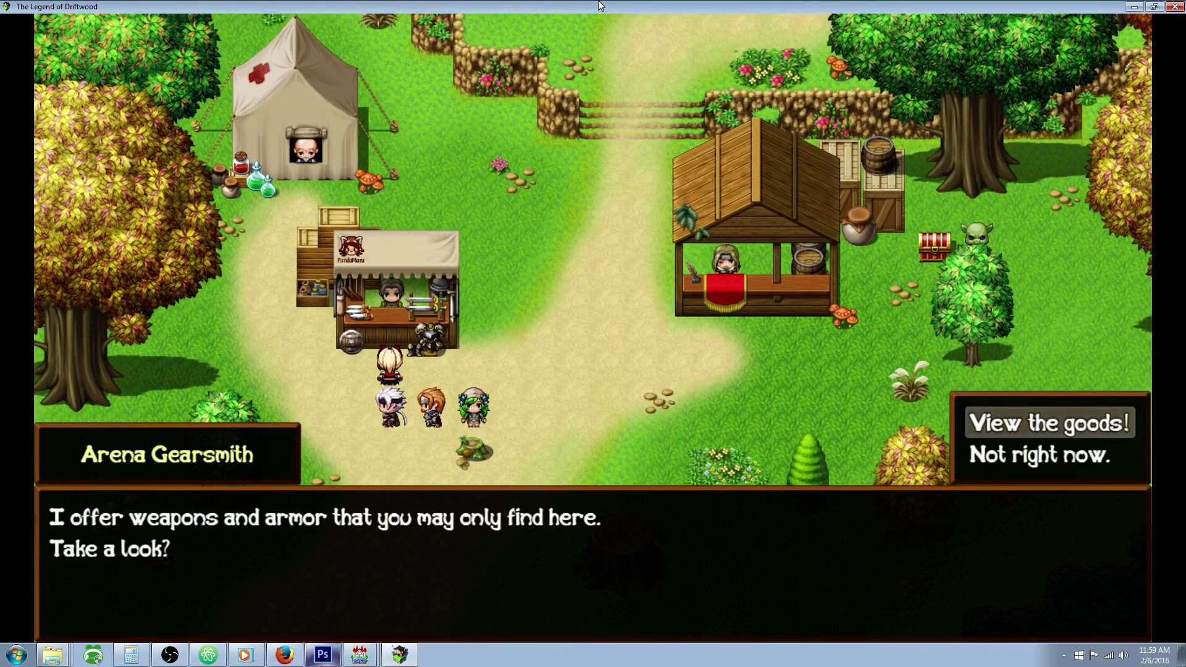
key(Return)
key(Return)
Look through the stats of the capture weapons on sale, from the Capture Dagger down, and leave the shop.
key(Down)
key(Down)
key(Down)
key(Down)
key(Down)
key(Down)
key(Up)
key(Up)
key(Up)
key(Up)
key(Up)
key(Up)
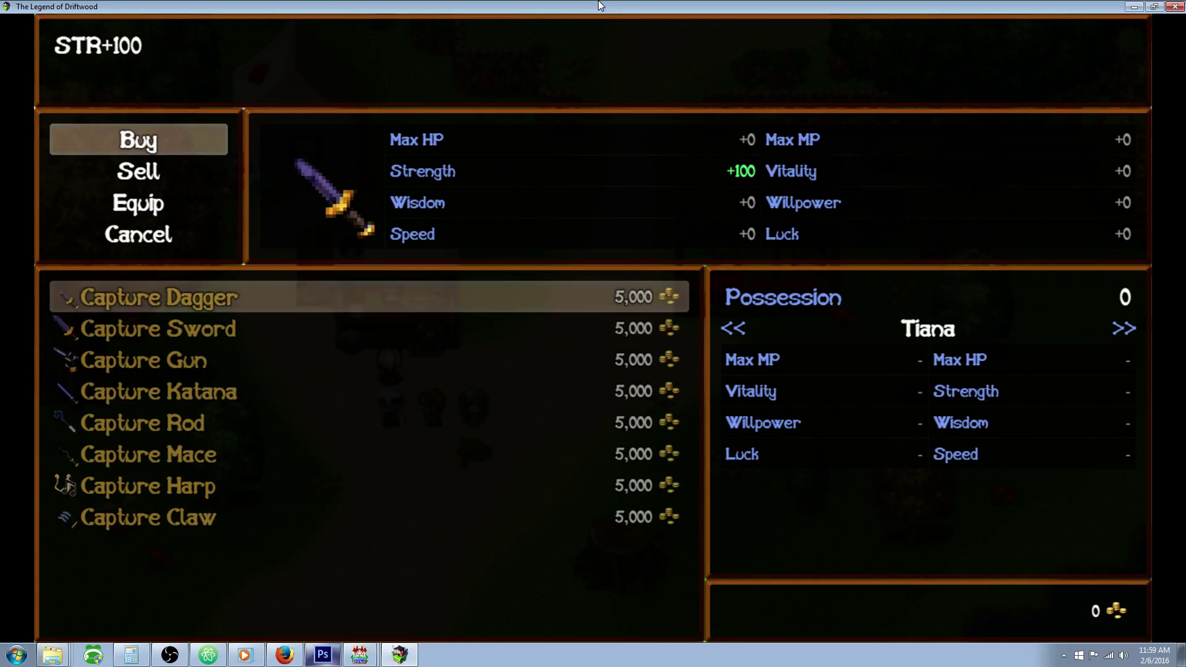
key(Down)
key(Down)
key(Down)
key(Down)
key(Down)
key(Down)
key(Down)
key(Up)
key(Up)
key(Up)
key(Up)
key(Up)
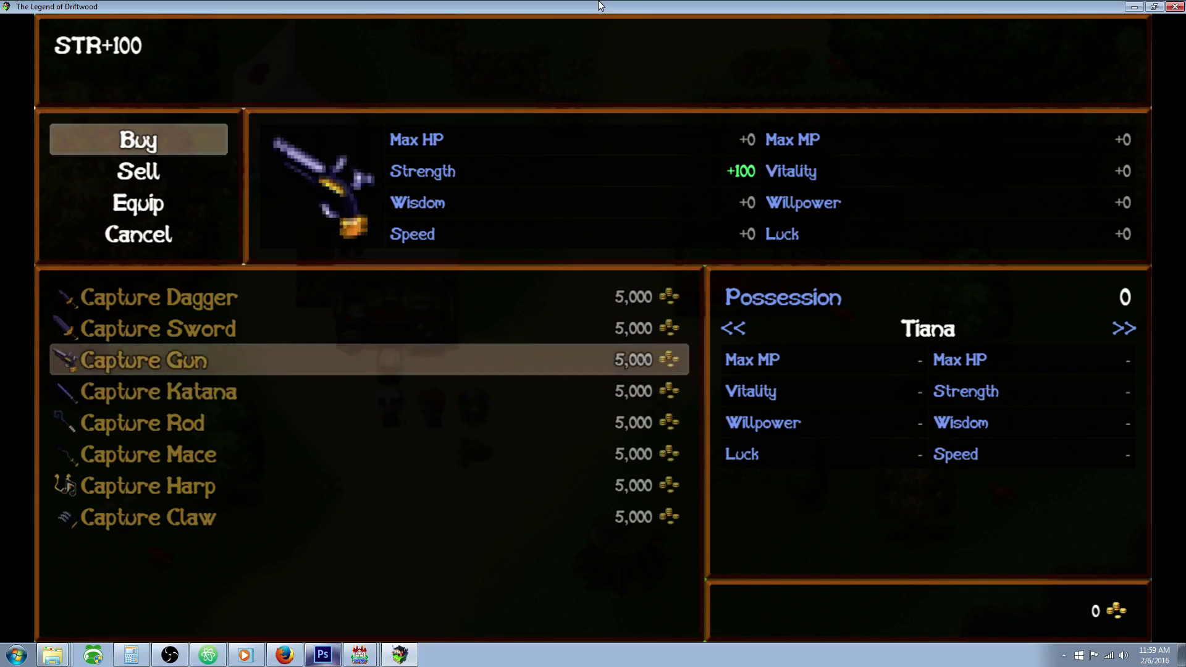
key(Escape)
key(Escape)
Walk the party up to the medical tent and accept a Full Recover from the Battlefield Medic.
key(Left)
key(Up)
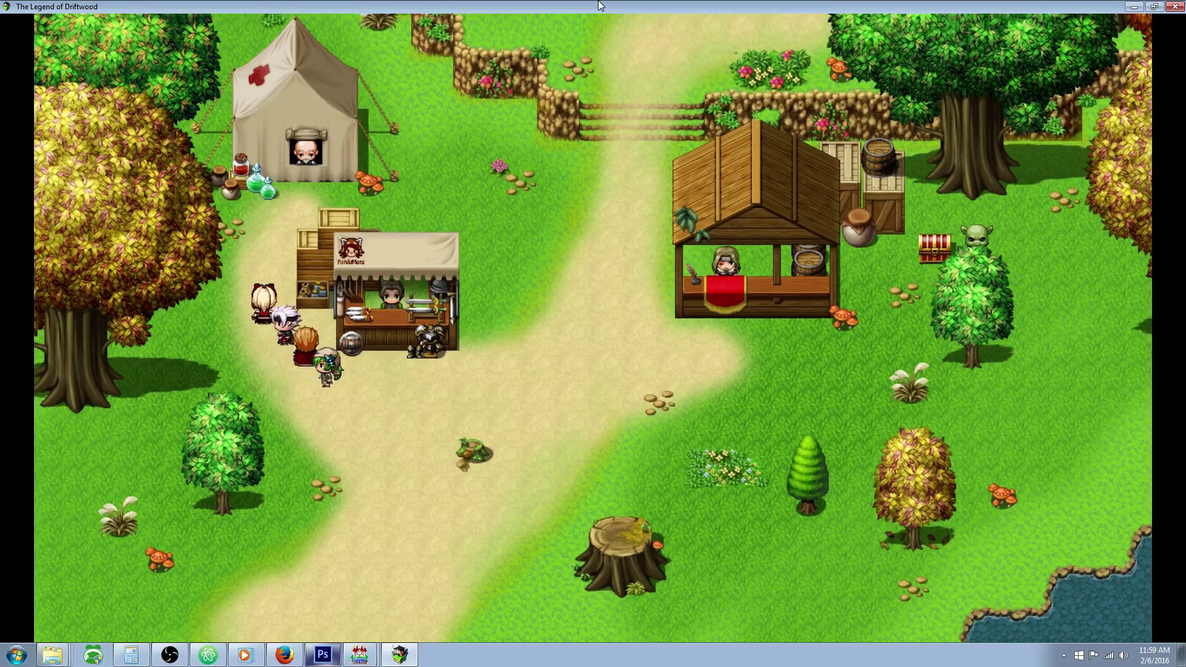
key(Up)
key(Return)
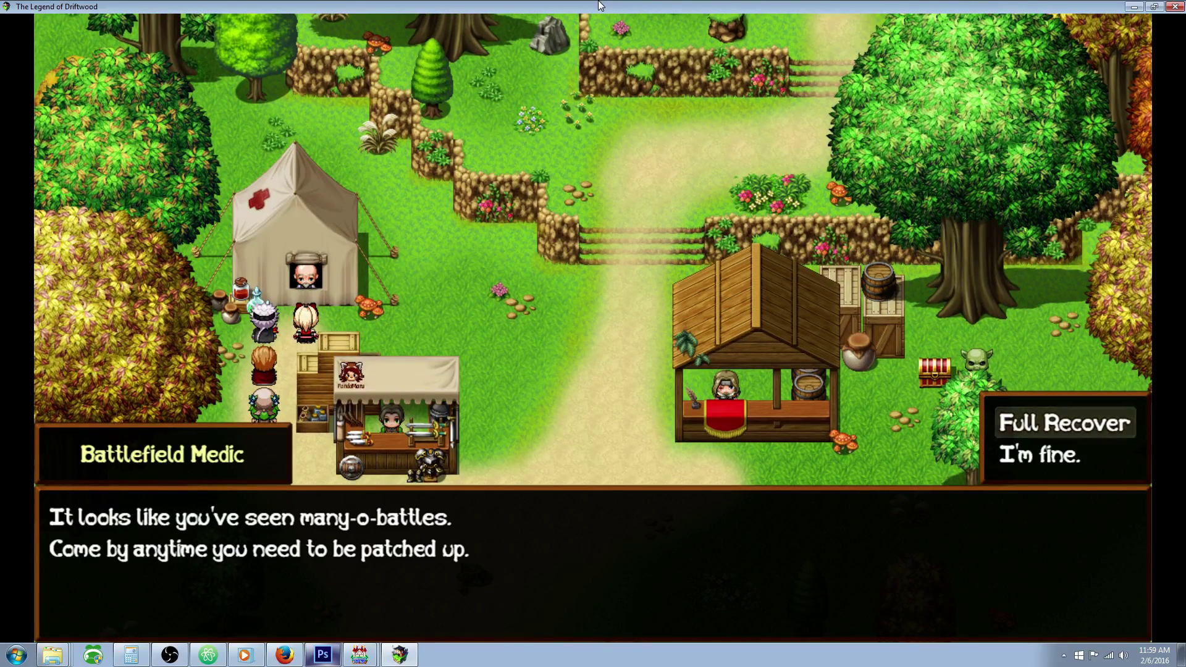
key(Return)
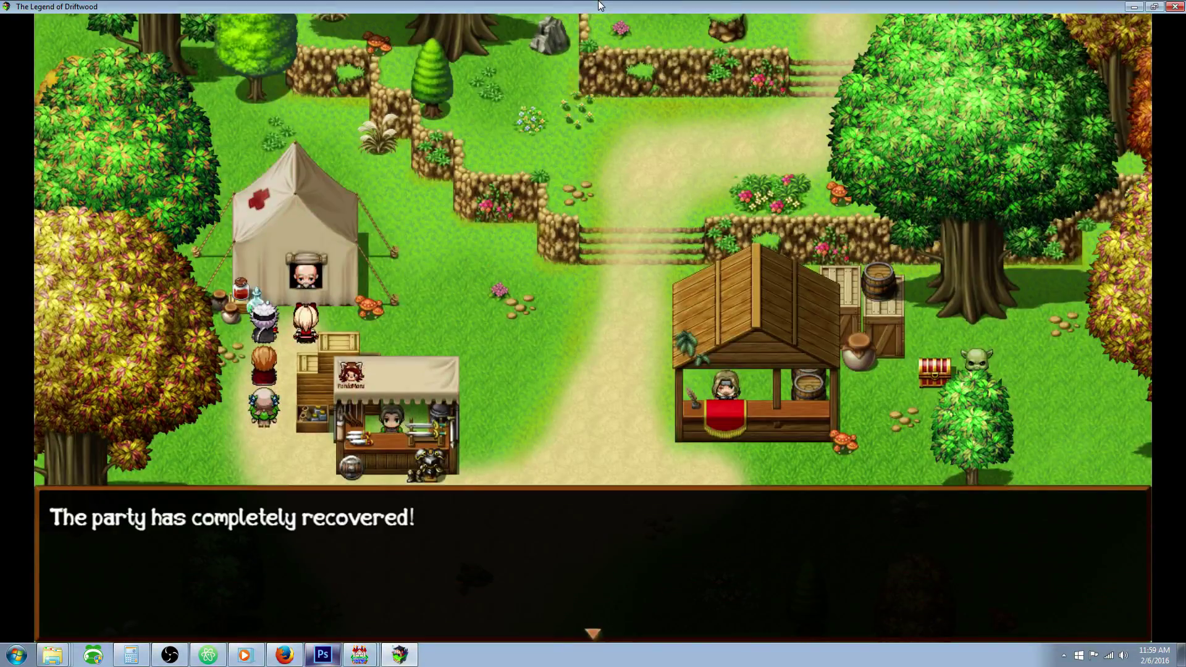
key(Return)
Open the treasure chest and purchase an Arena Battle Emblem for 100DG from the Arena Distributor.
key(Down)
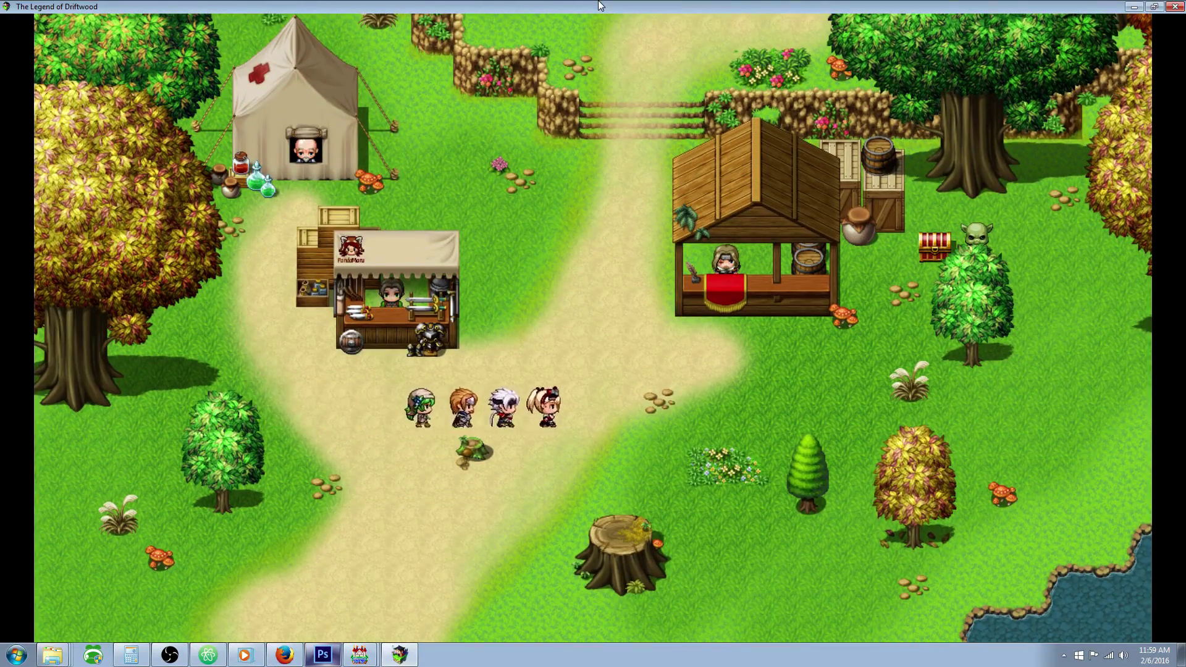
key(Right)
key(Up)
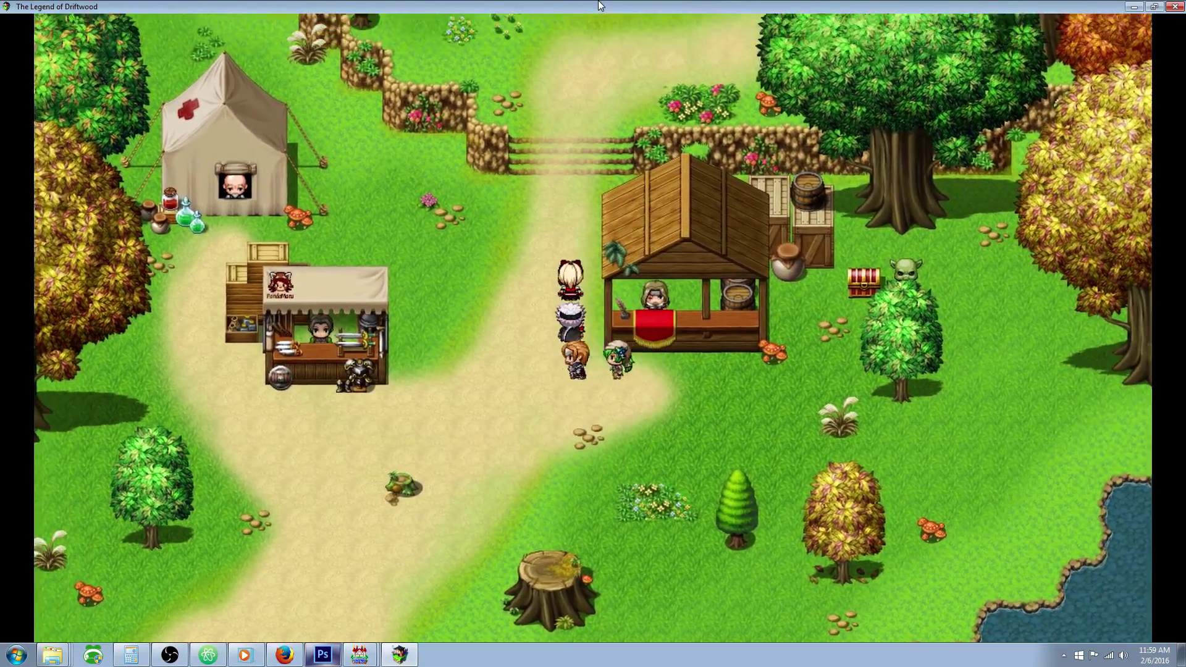
key(Up)
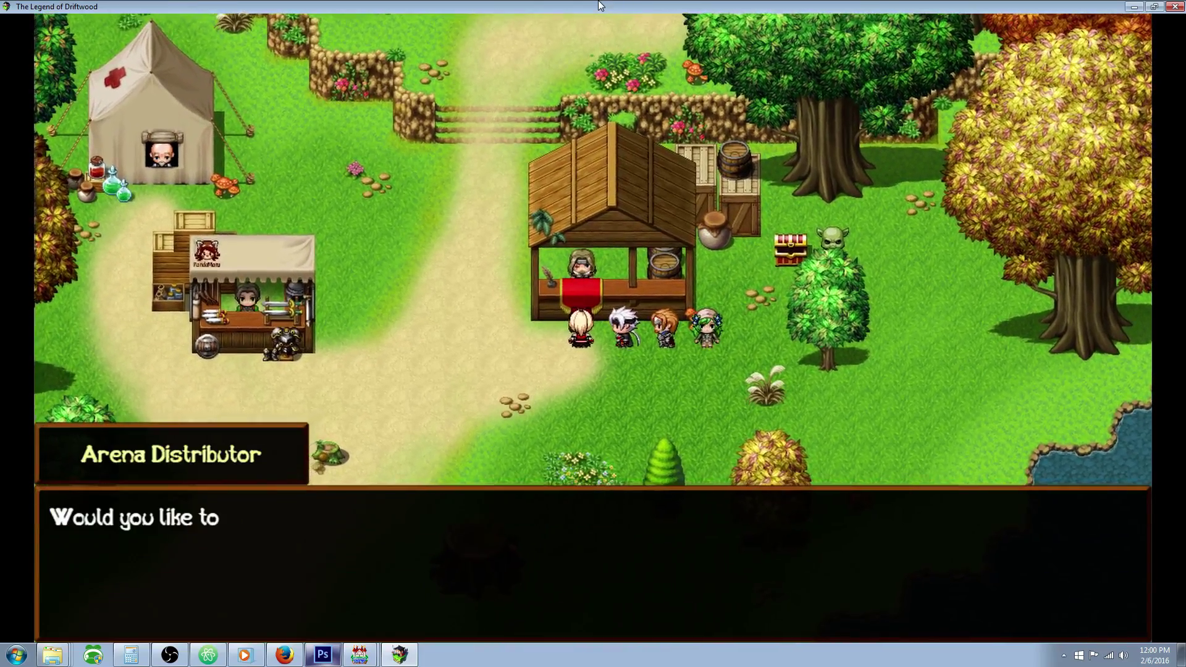
key(Return)
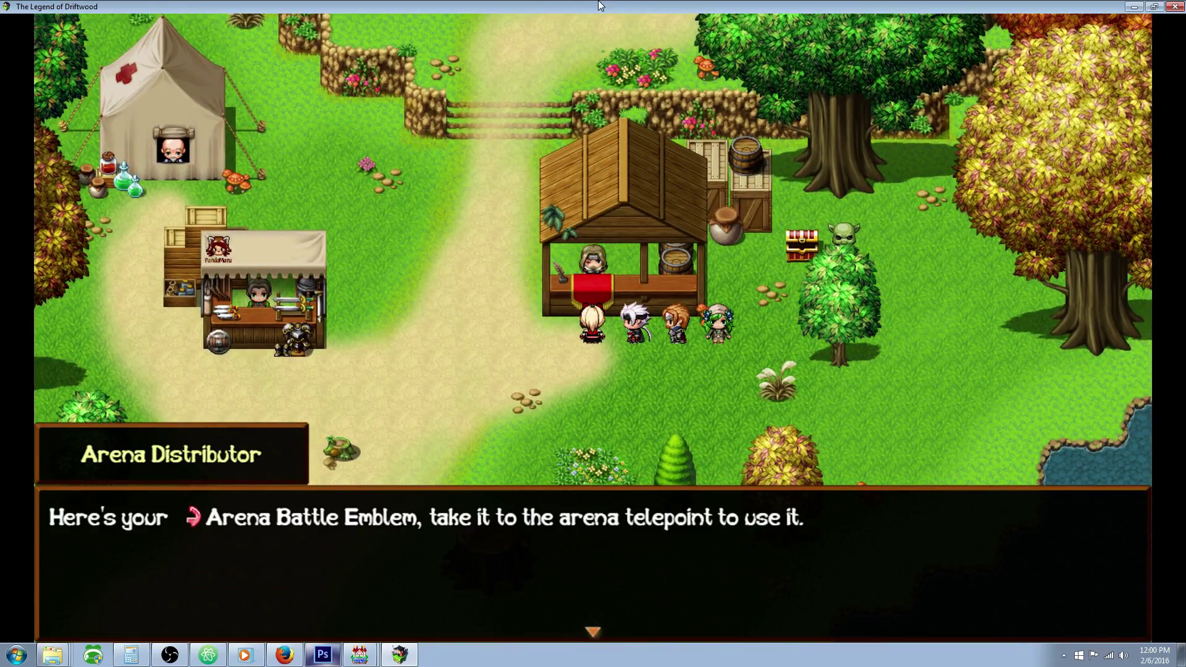
key(Return)
Walk up to the arena telepoint, agree to use the Arena Battle Emblem, and answer the monster fight choice.
key(Left)
key(Up)
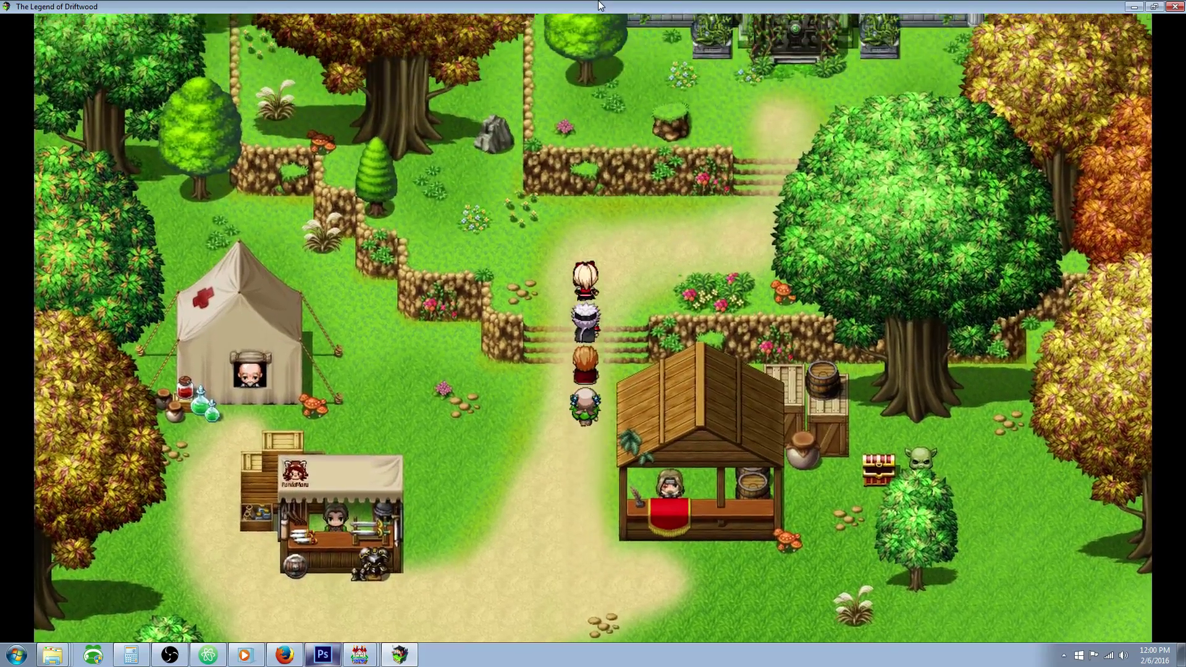
key(Right)
key(Up)
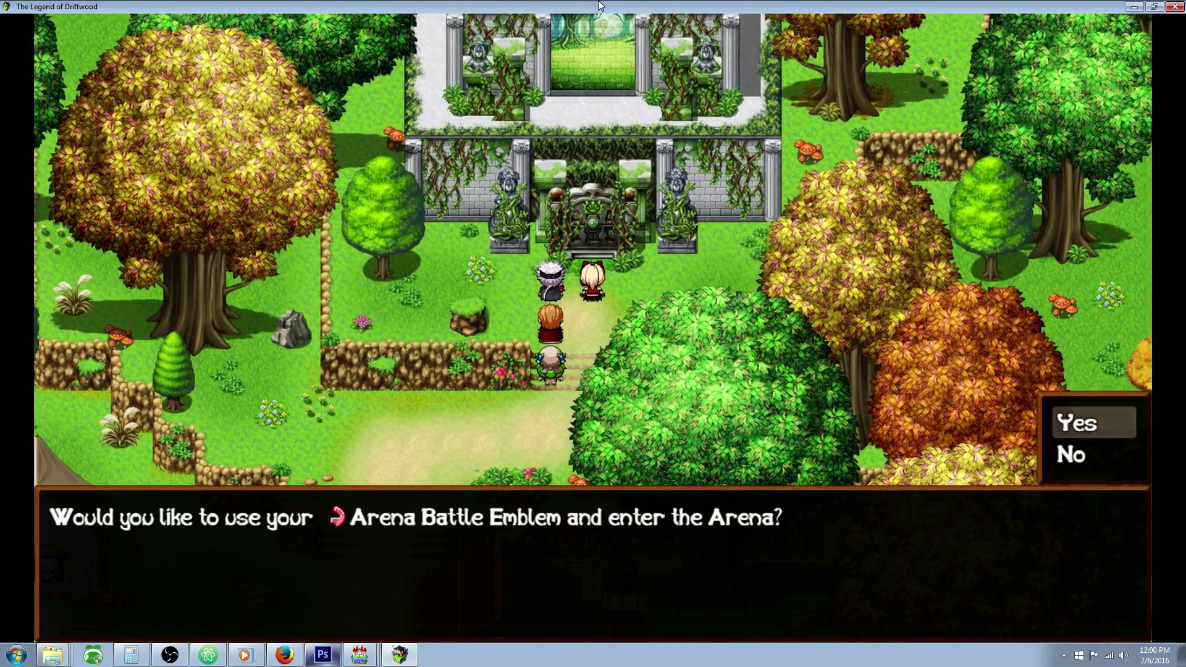
key(Return)
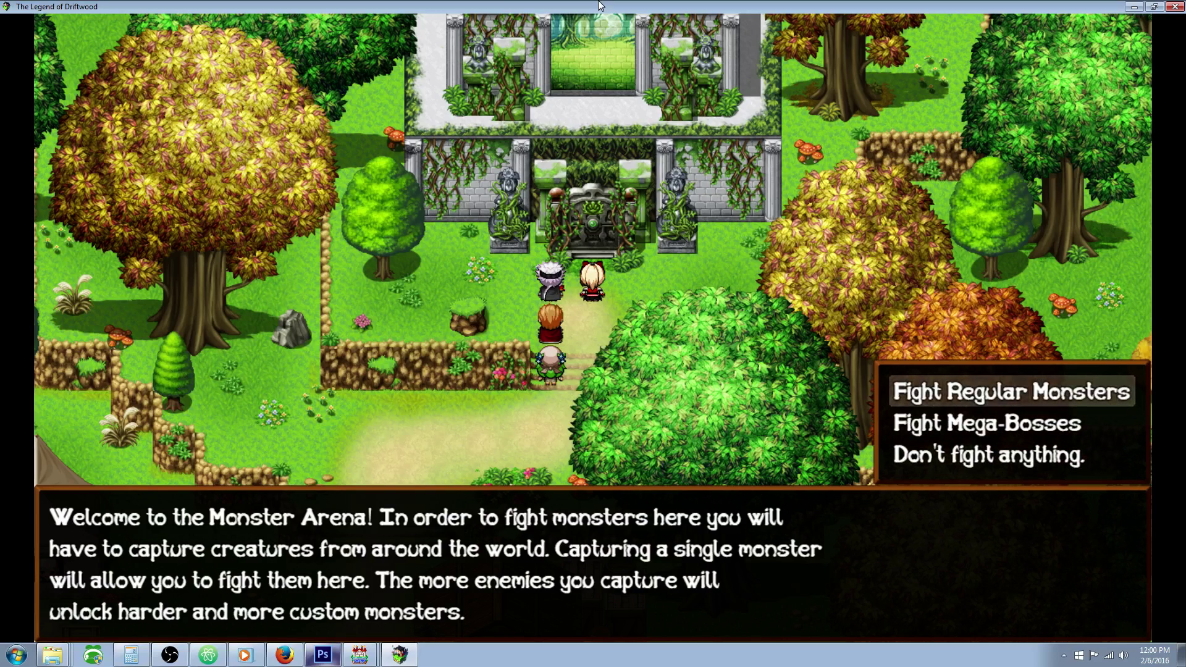
key(Return)
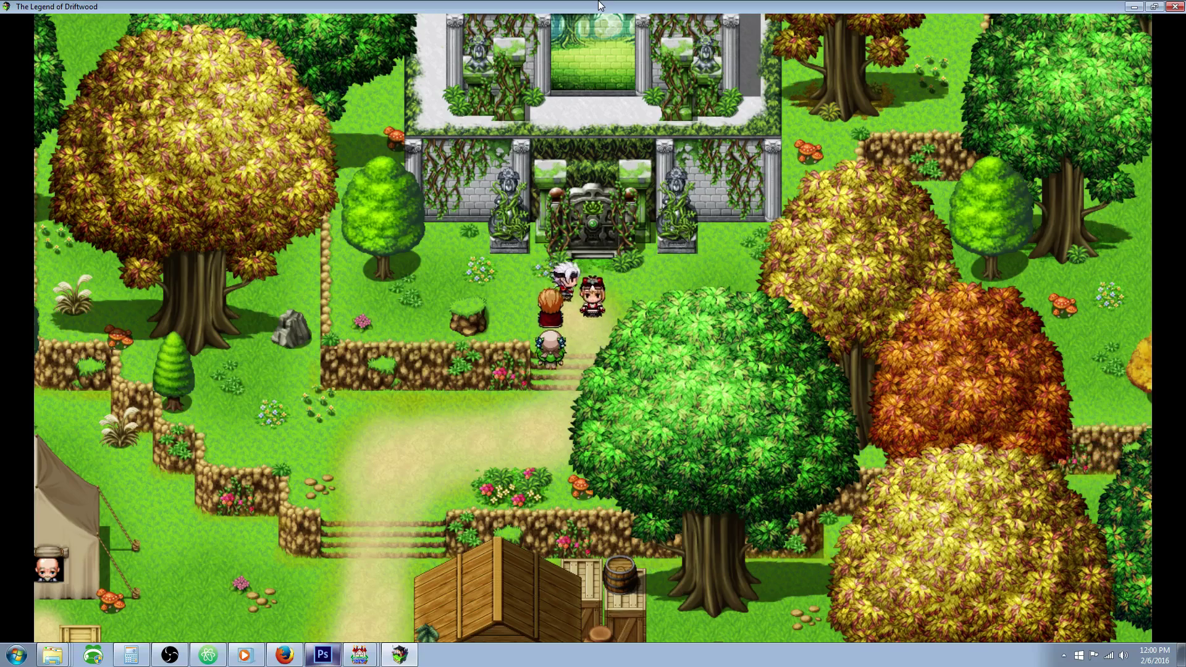
Check the Arena Battle Emblem's description among the inventory's key items and return to the map.
key(Escape)
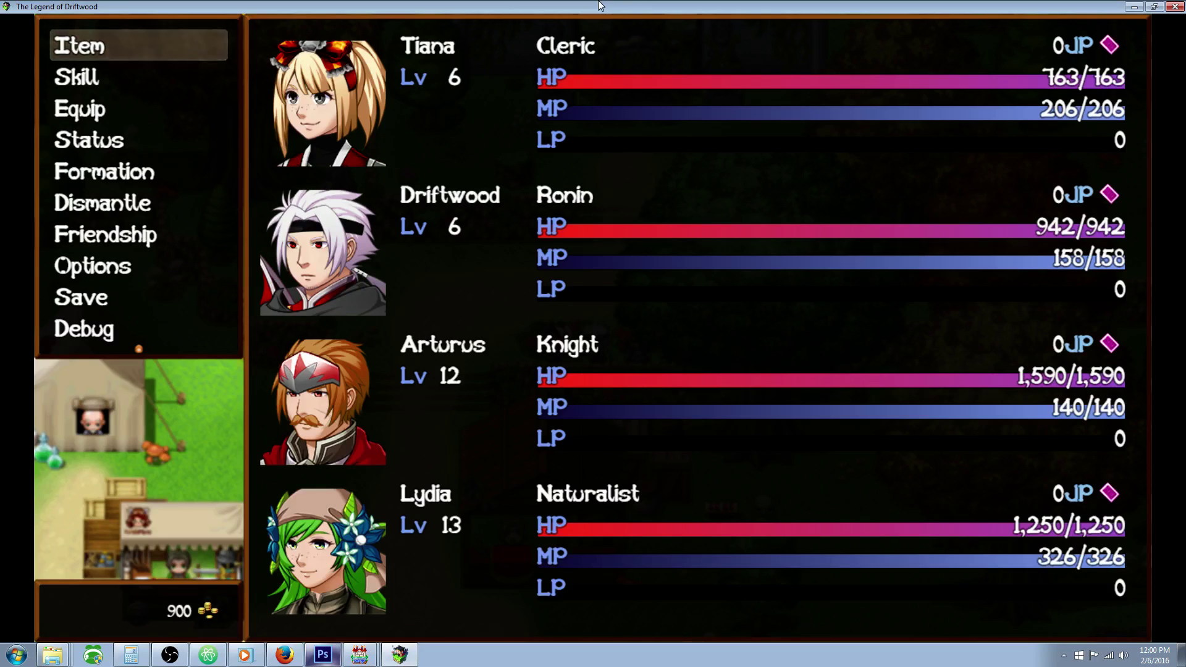
key(Return)
key(Down)
key(Down)
key(Down)
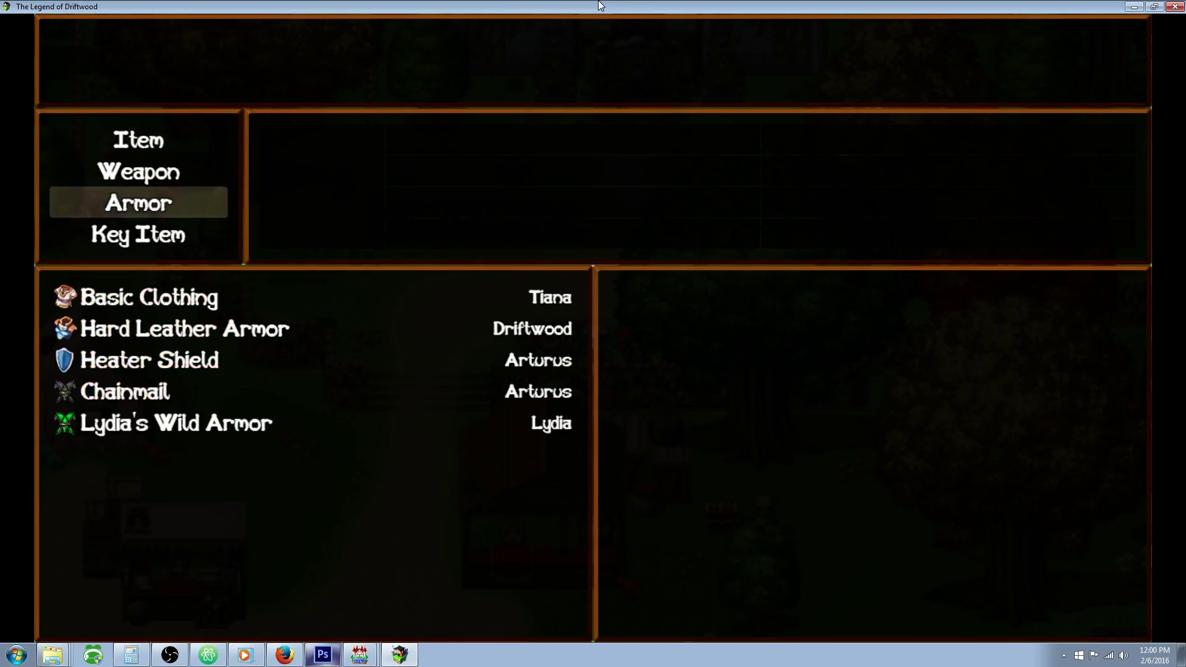
key(Return)
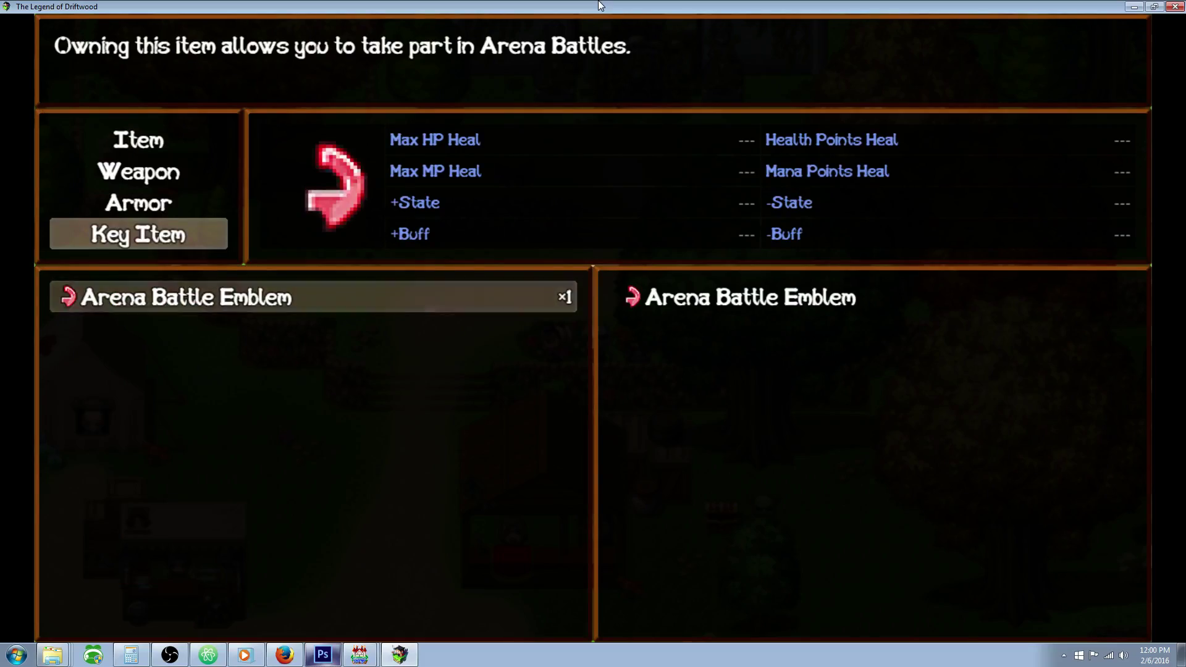
key(Escape)
key(Escape)
key(Escape)
Walk the party back to the green monster beside the treasure chest and start a battle with it.
key(Down)
key(Right)
key(Right)
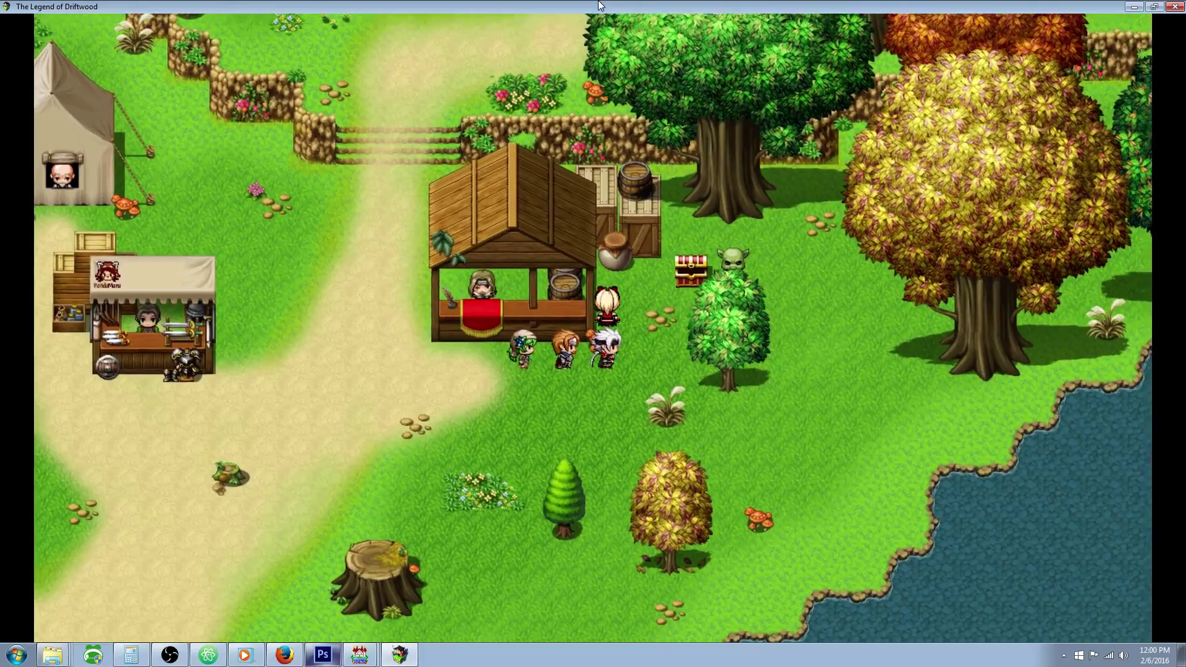
key(Up)
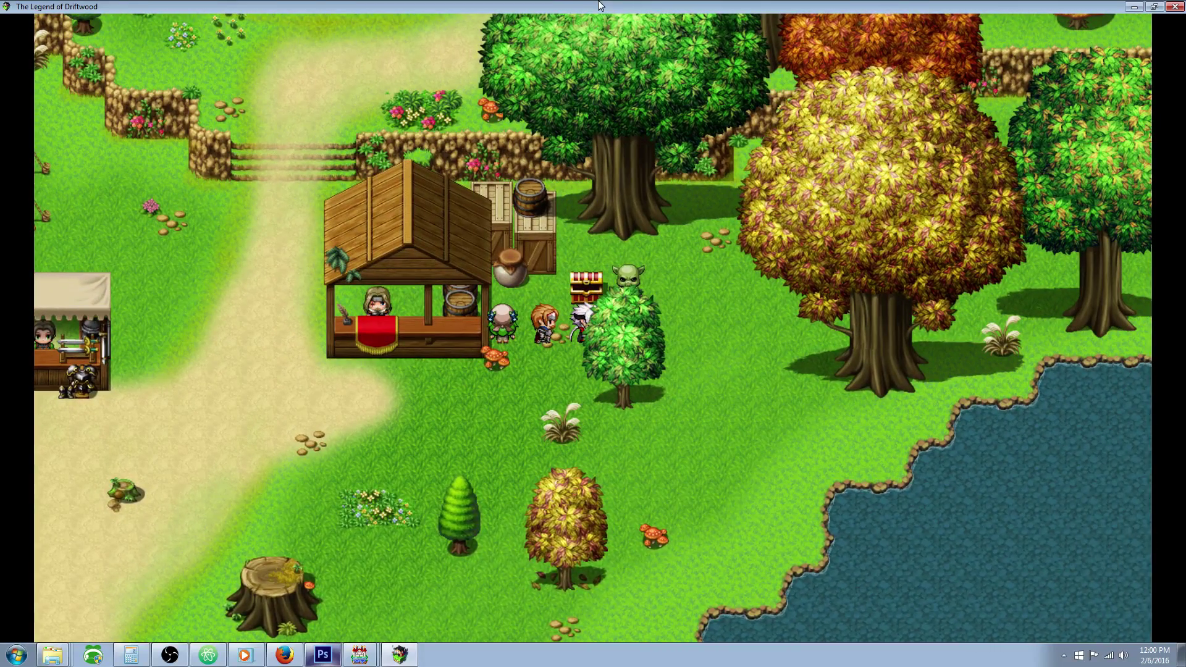
key(Return)
key(Return)
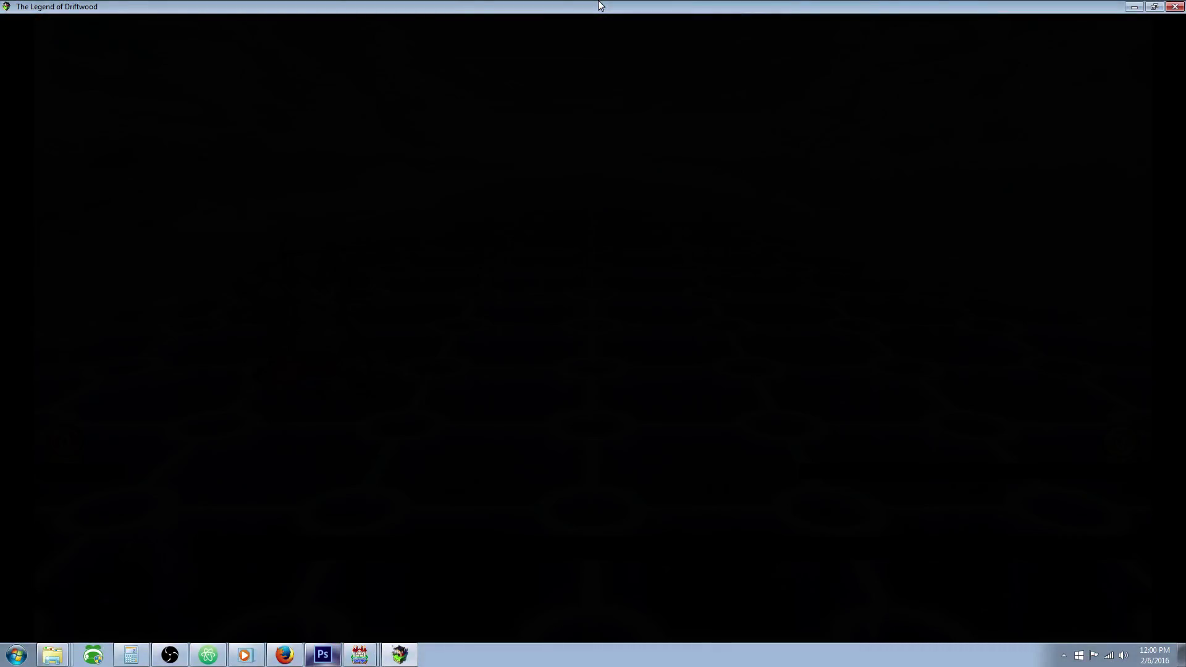
key(Up)
key(Down)
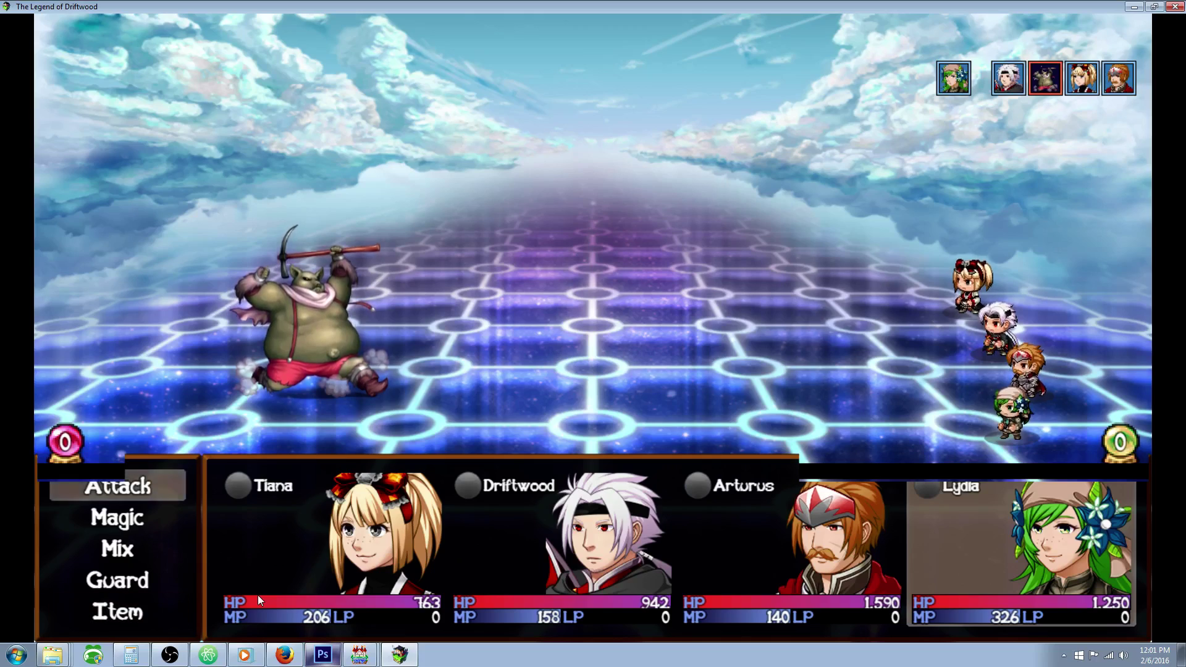
Attack the Lv11 Uruk with the party members in turn, repeating the Capture action until the monster is captured.
key(Return)
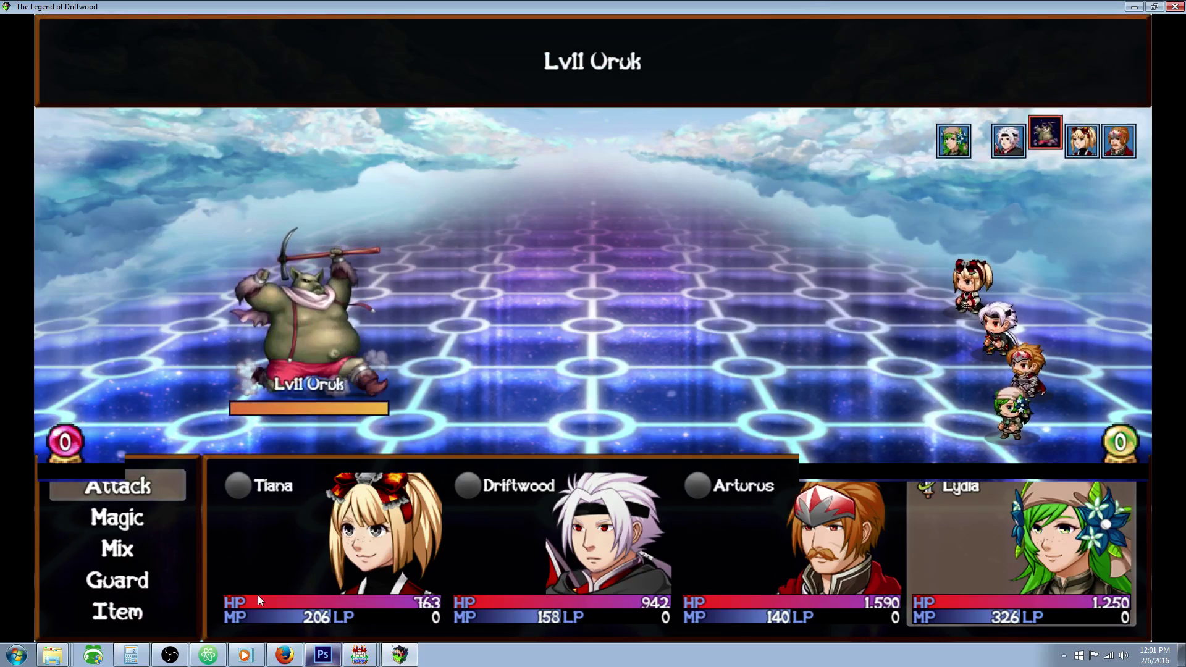
key(Return)
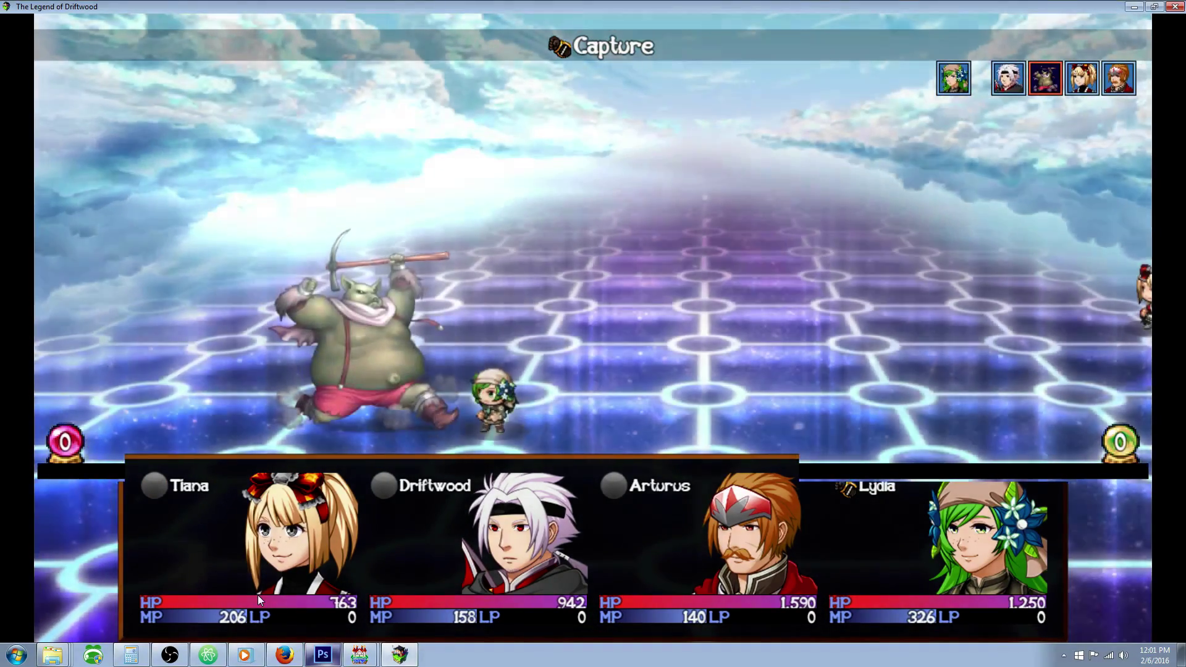
key(Return)
key(Return)
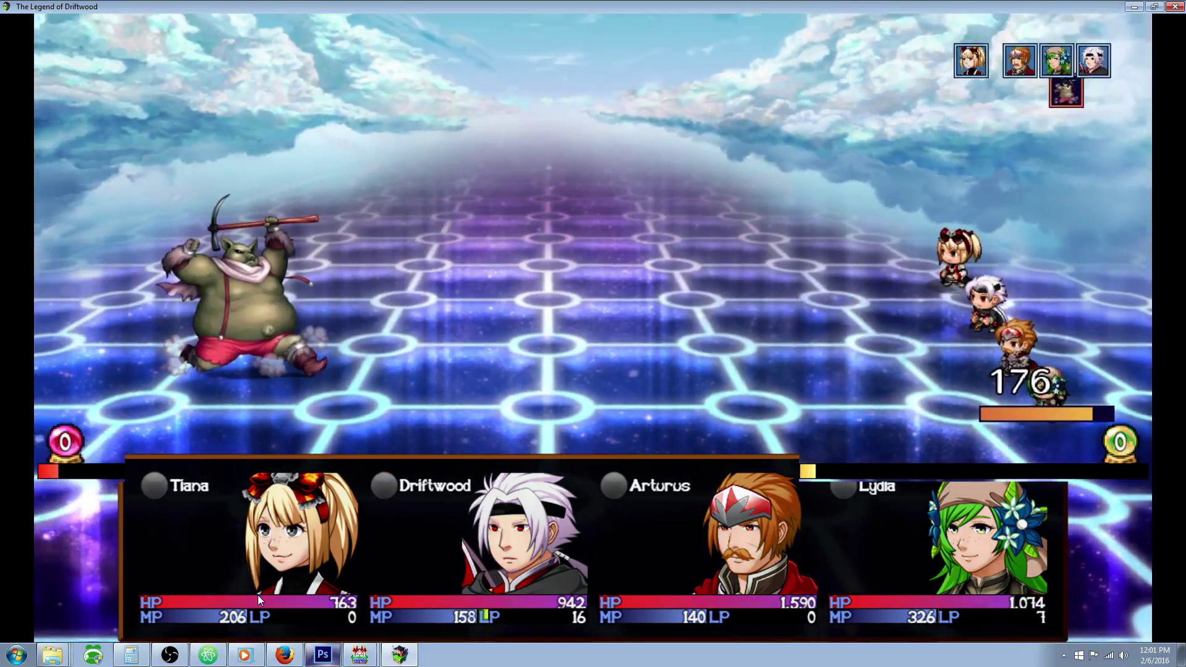
key(Return)
key(Return)
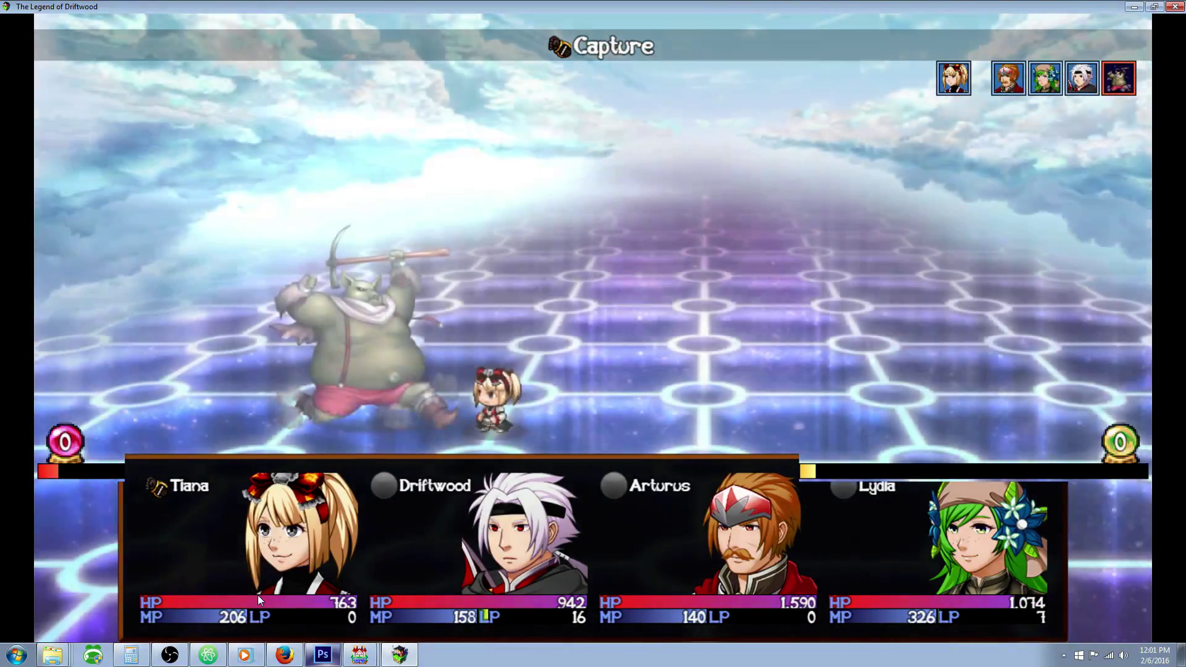
key(Return)
key(Return)
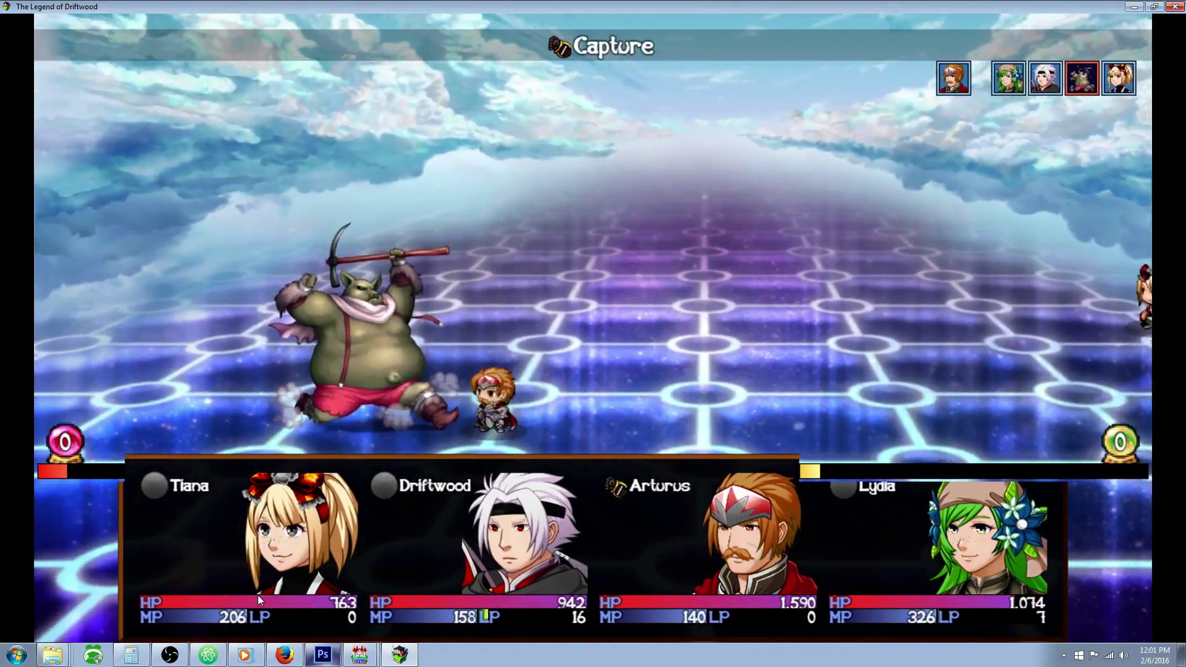
key(Return)
key(Return)
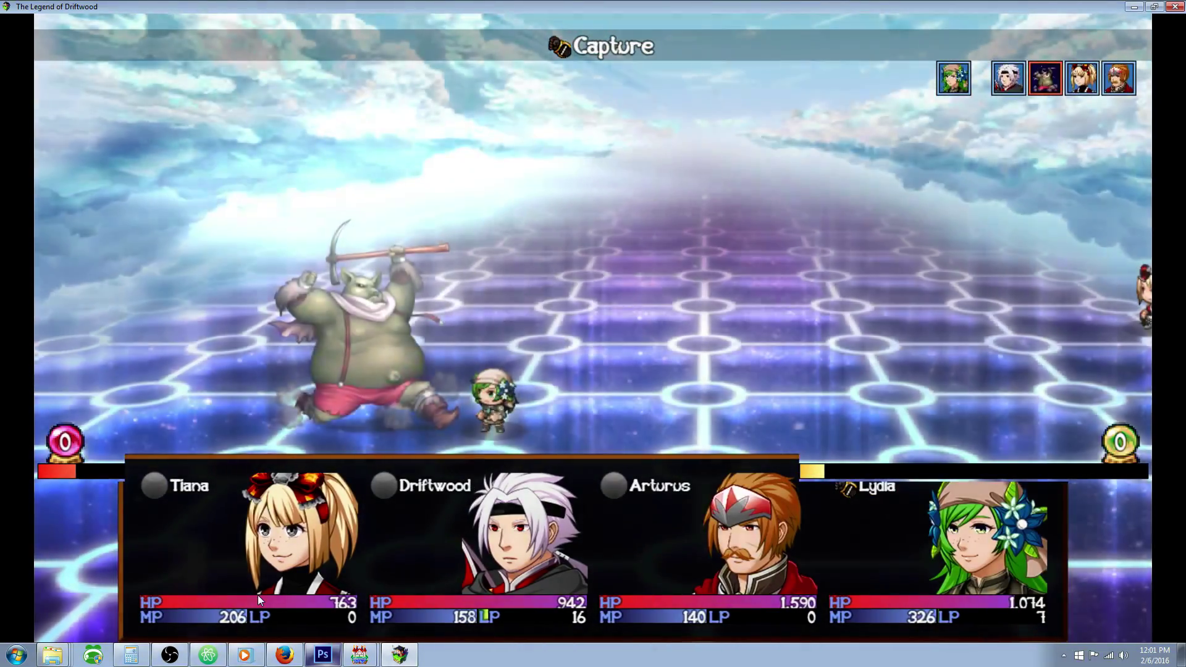
key(Return)
key(Return)
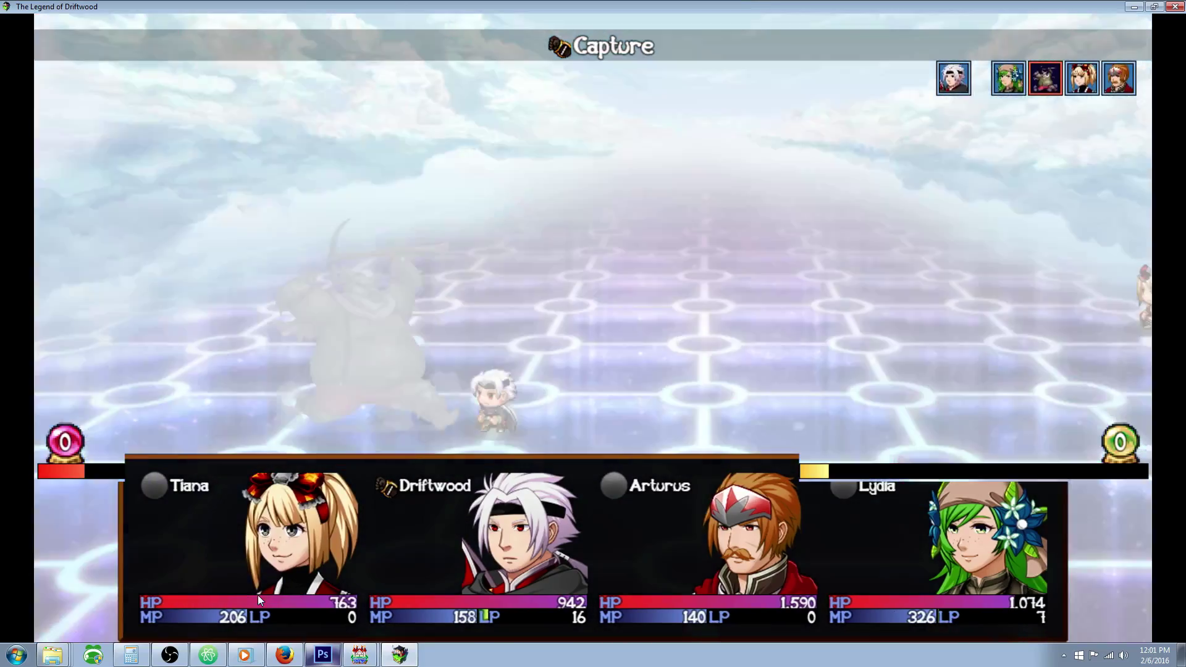
key(Return)
key(Return)
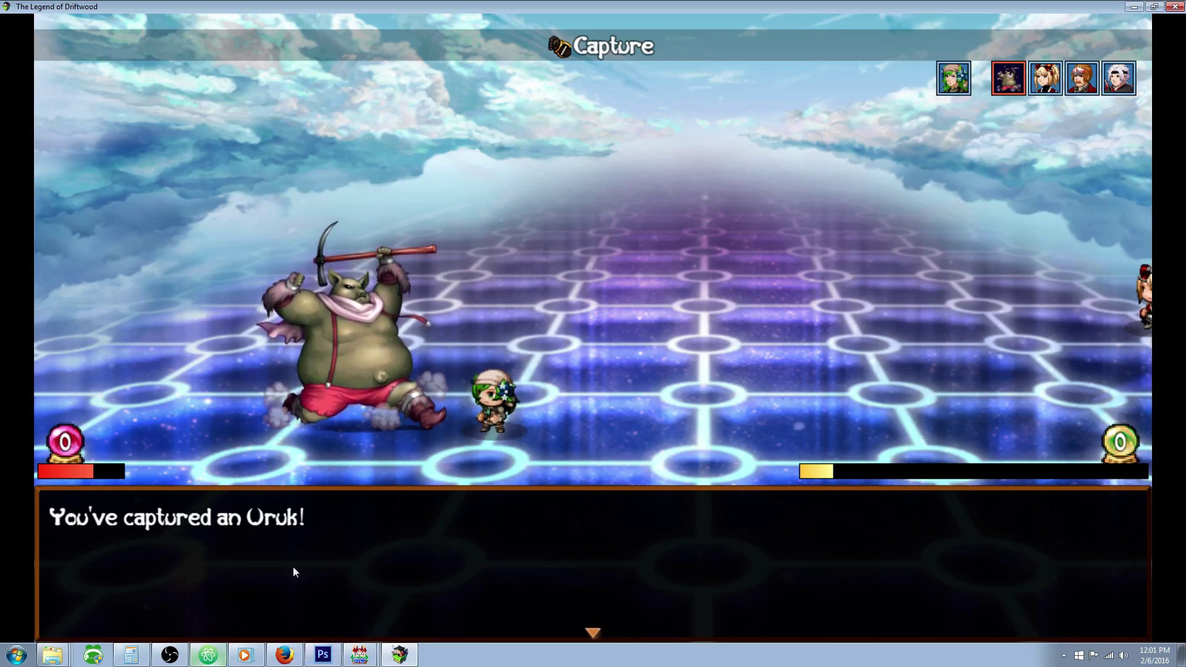
Dismiss the capture message and the battle results, and close the Captured Enemies list to return to the map.
key(Return)
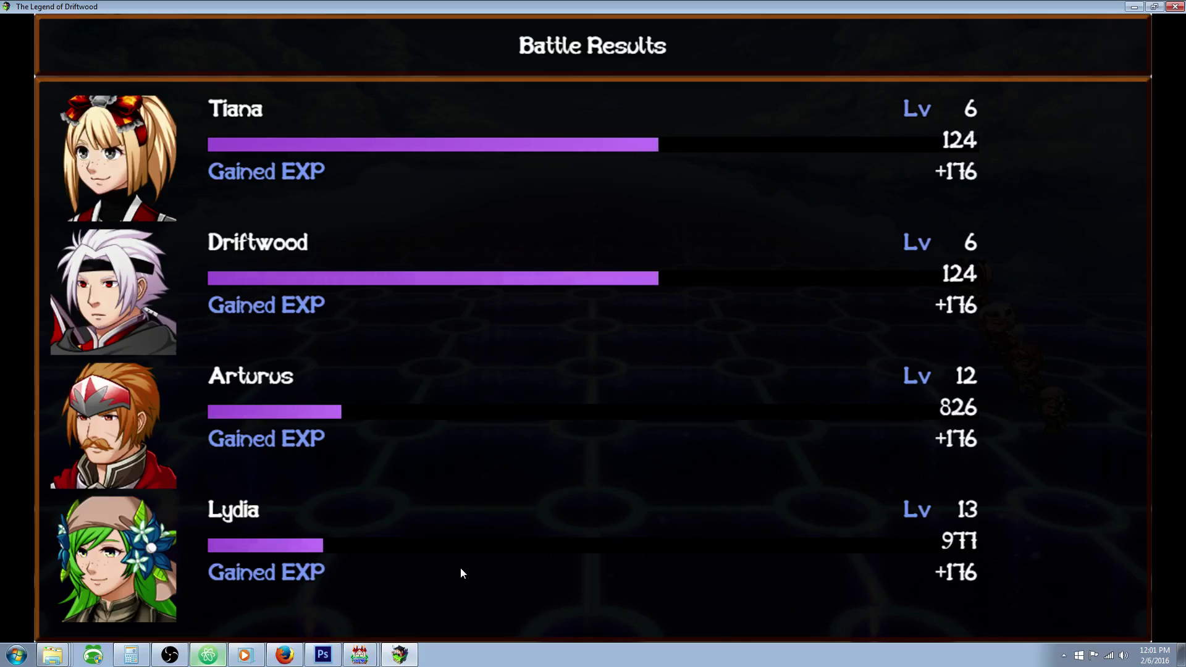
key(Return)
key(Return)
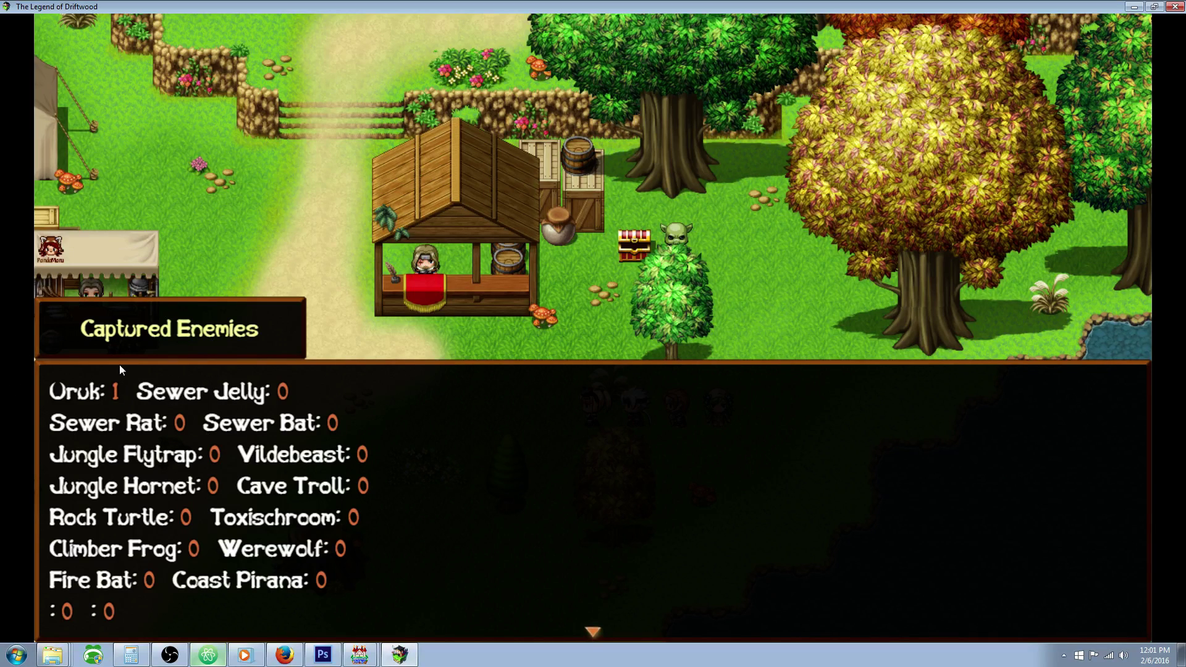
key(Return)
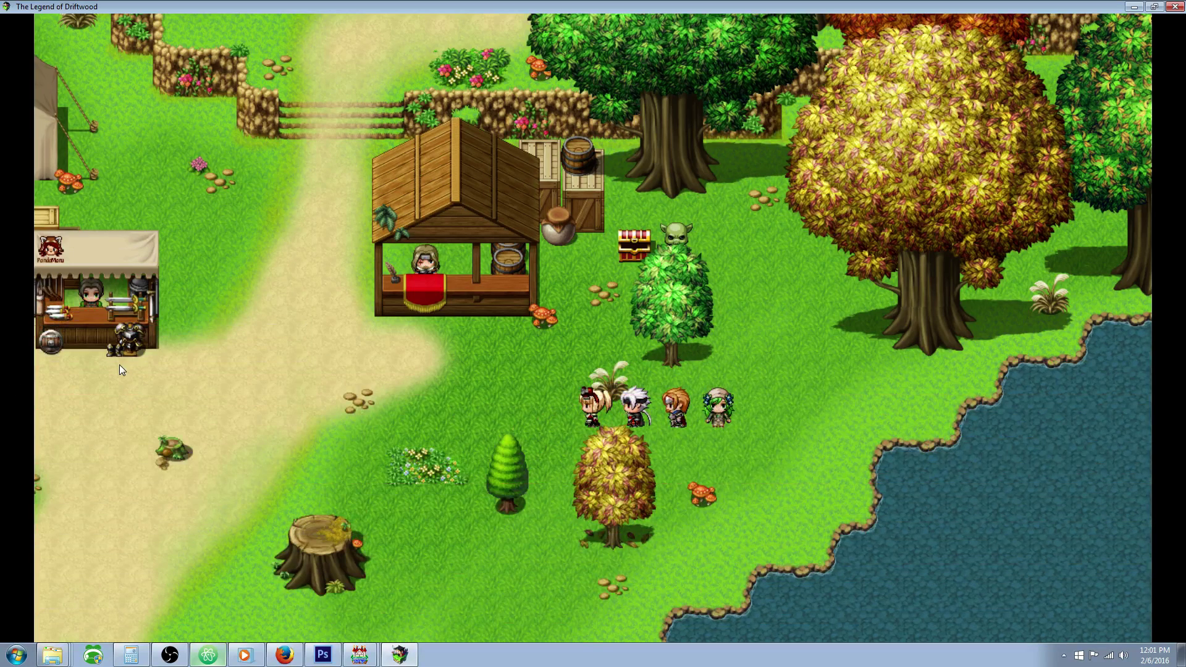
key(Return)
key(Return)
Walk the party up the path to the arena telepoint, agree to use the Arena Battle Emblem and start the monster fight.
key(Up)
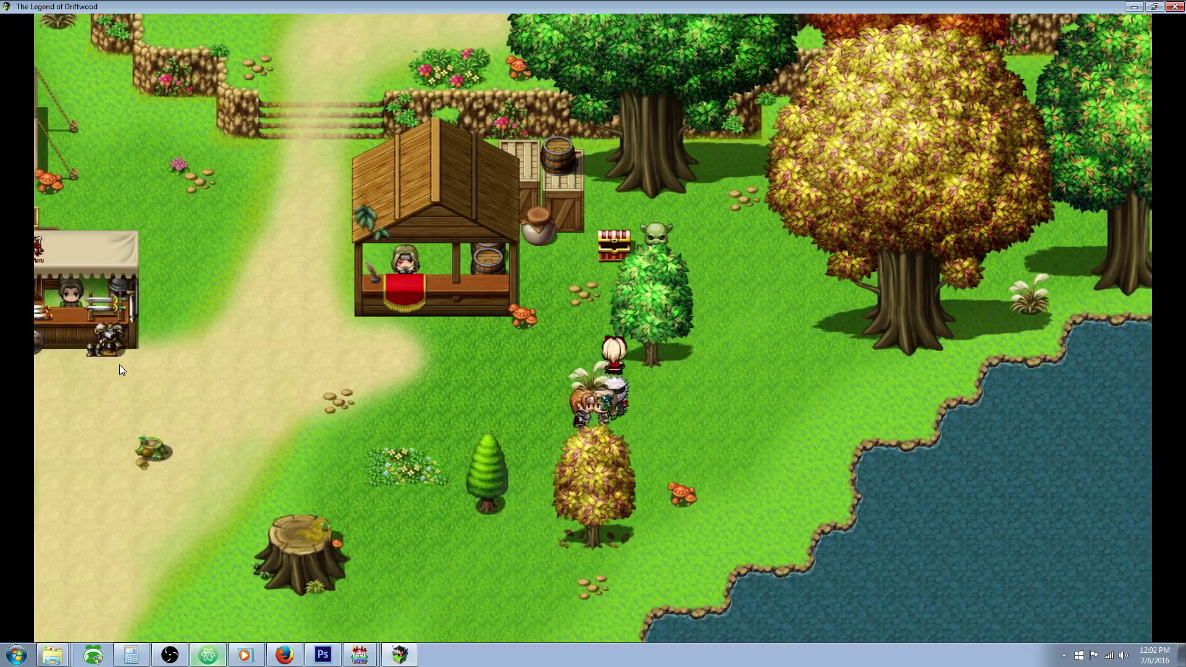
key(Left)
key(Up)
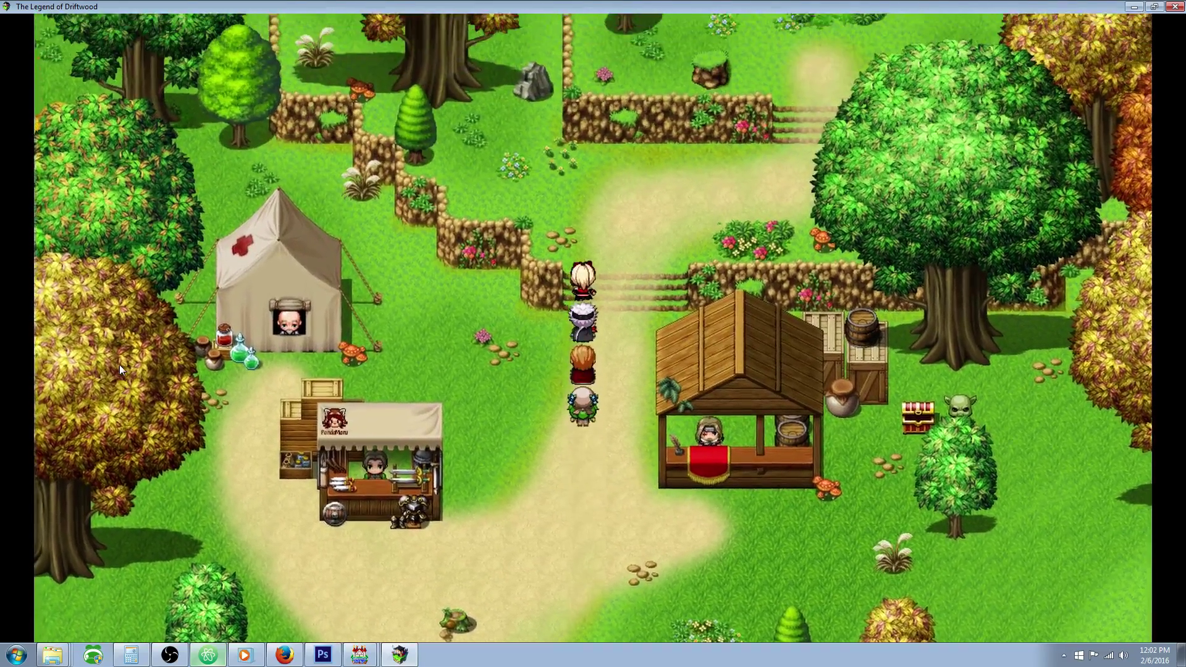
key(Right)
key(Up)
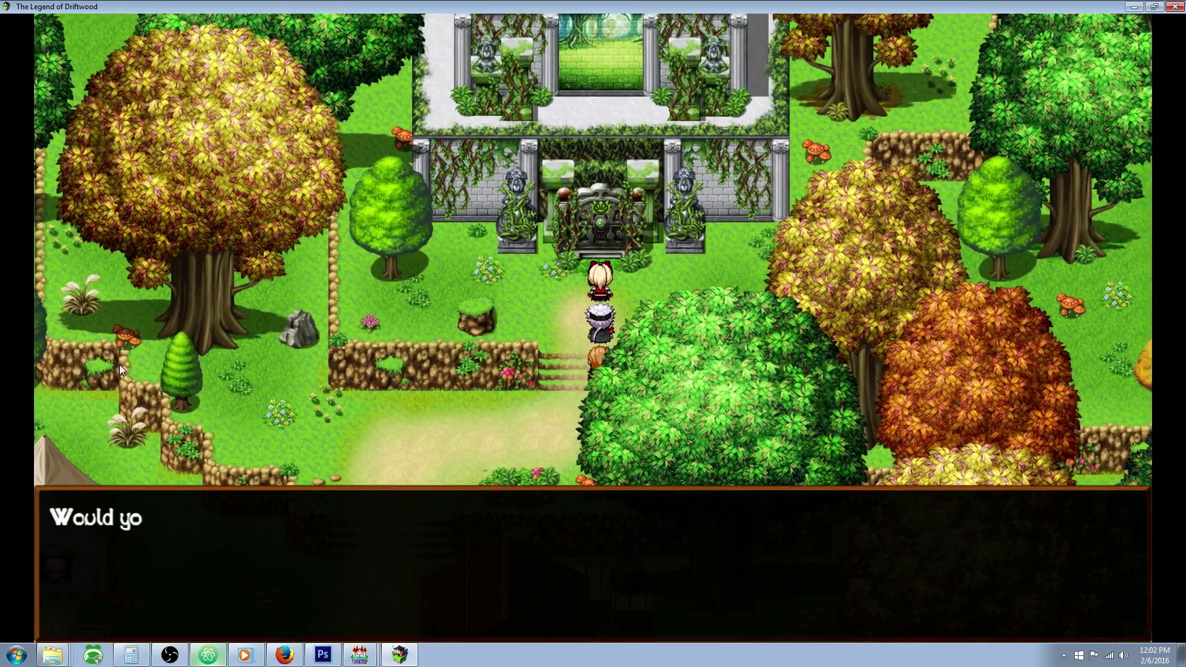
key(Return)
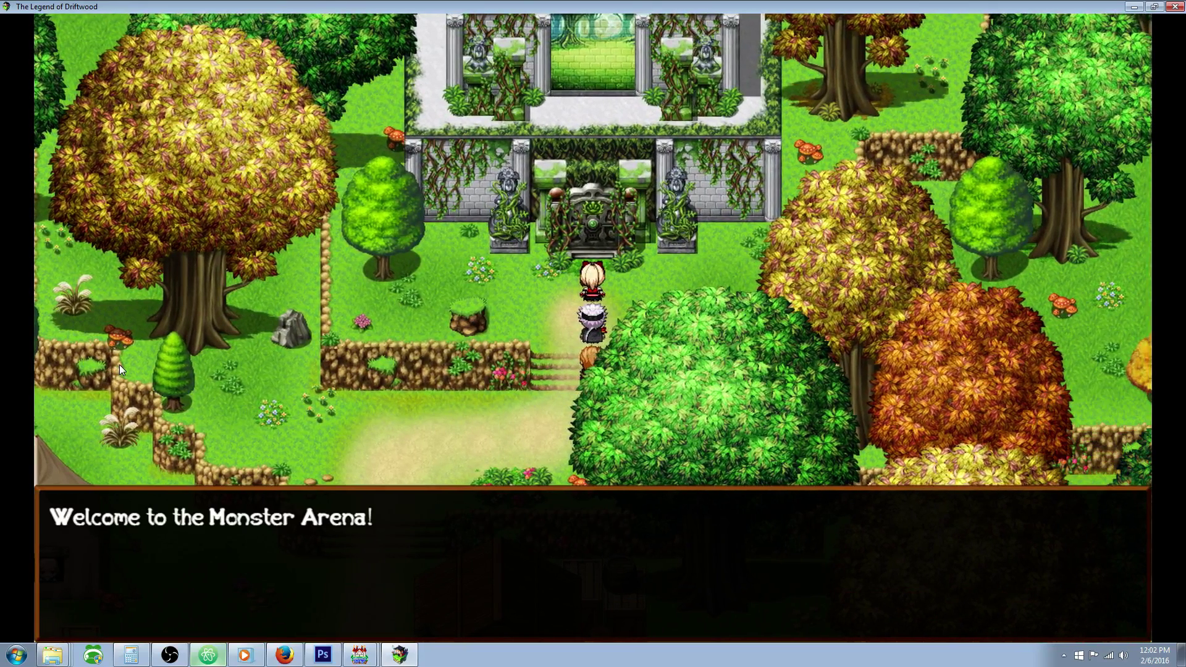
key(Return)
key(Return)
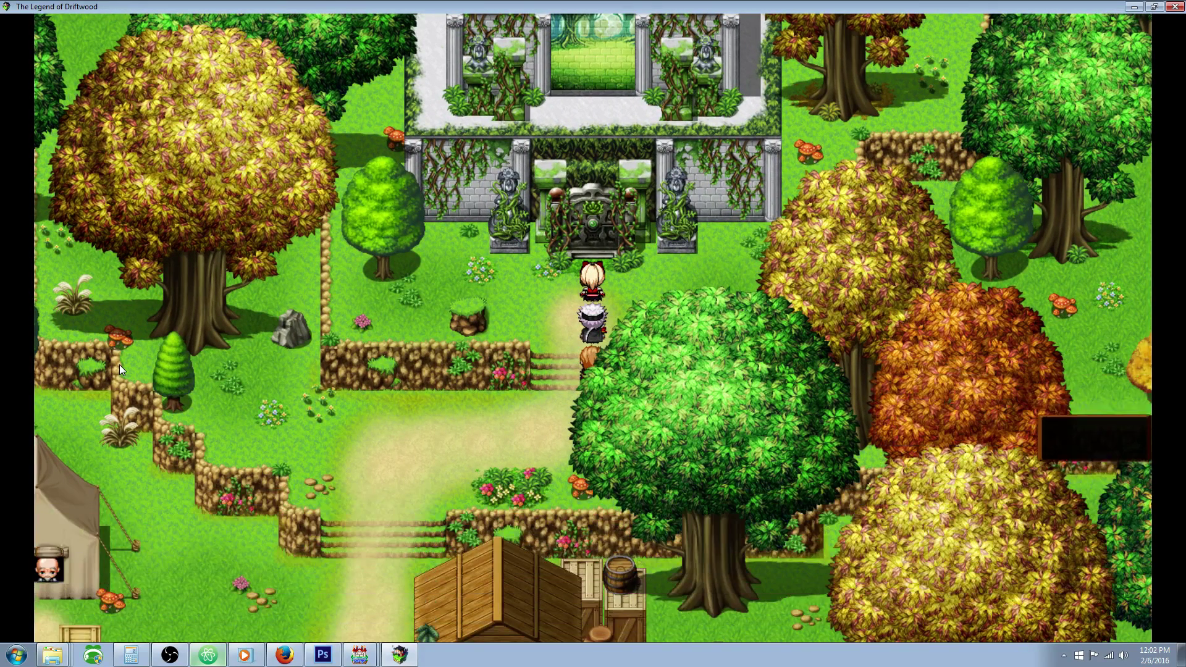
key(Return)
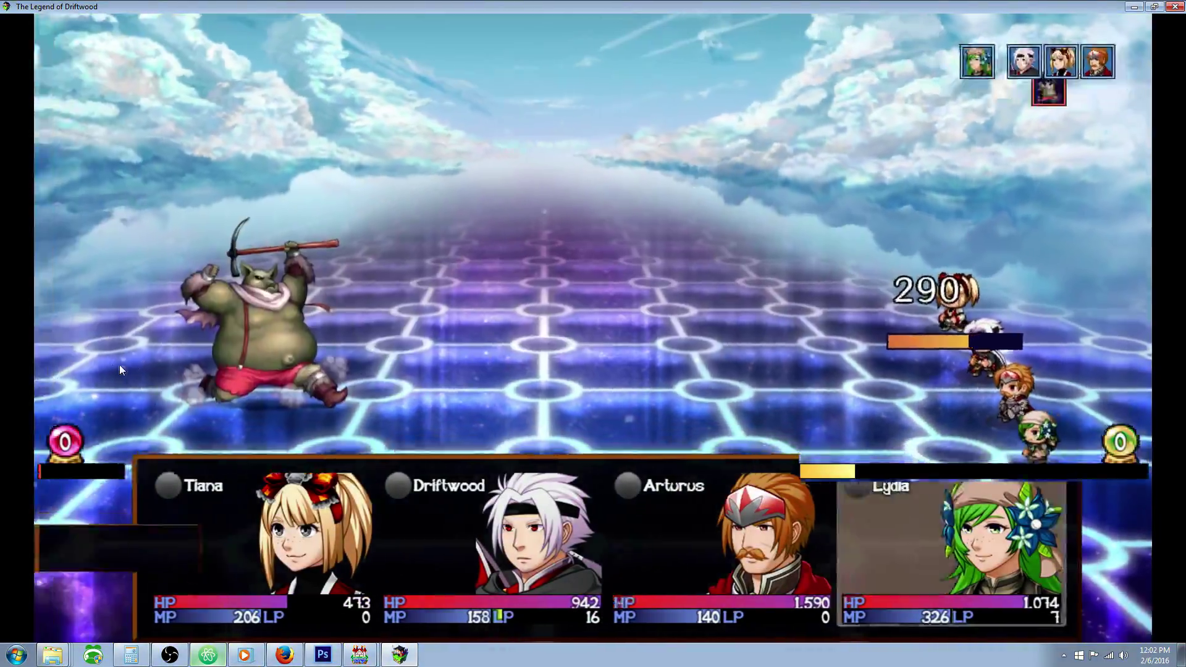
Fight the Lv21 Uruk in the arena, having the party members use Capture on it in turn.
key(Return)
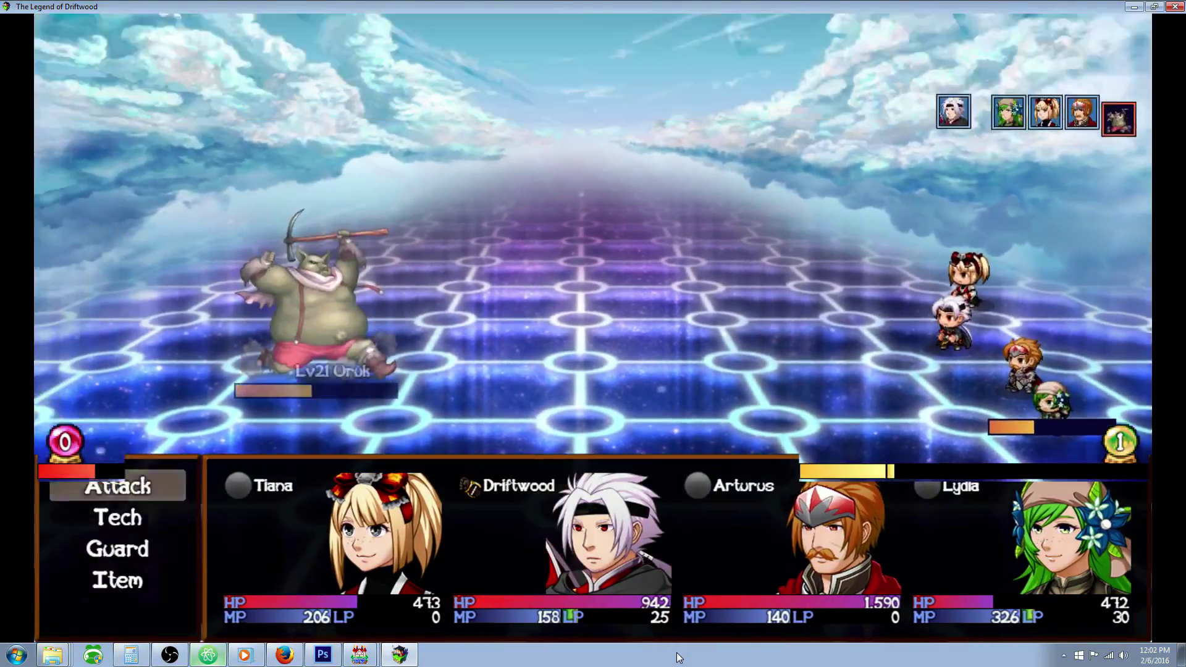
key(Down)
key(Return)
key(Return)
key(Return)
key(Down)
key(Return)
key(Return)
key(Return)
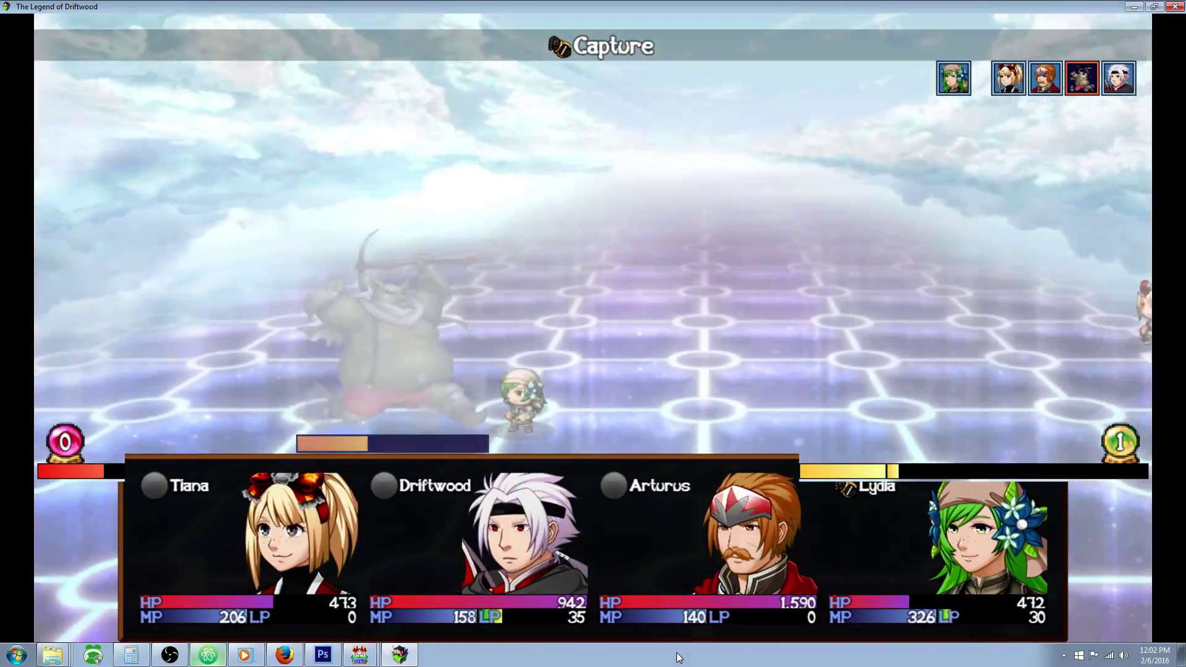
key(Down)
key(Return)
key(Return)
key(Return)
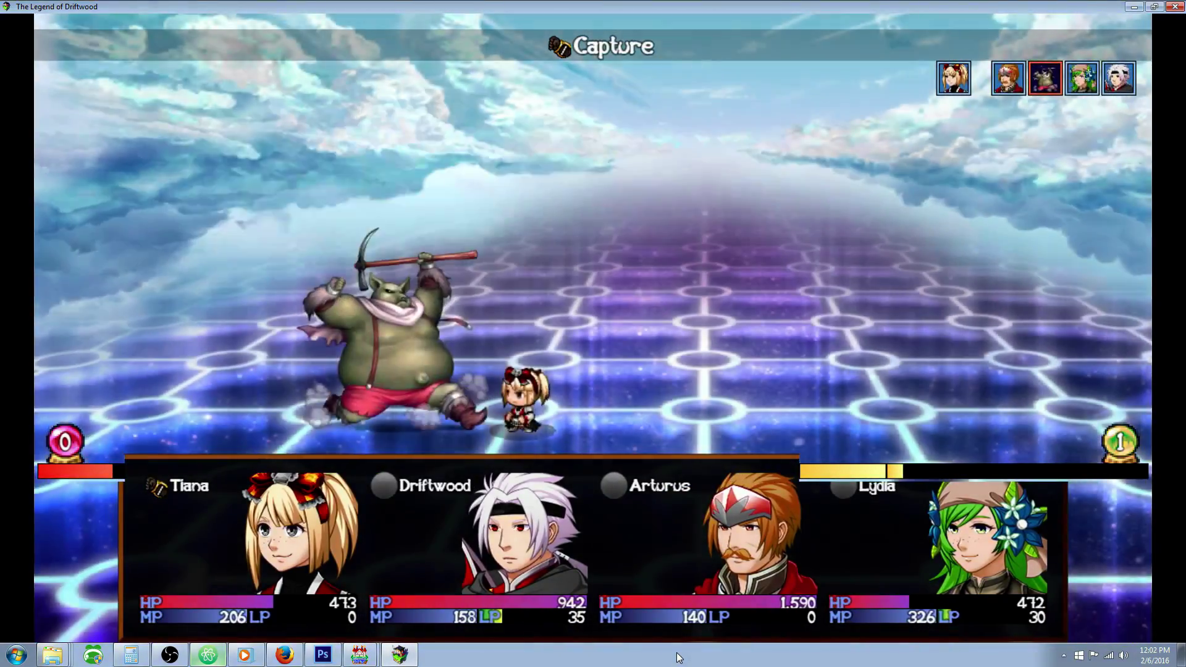
key(Down)
key(Return)
key(Return)
key(Return)
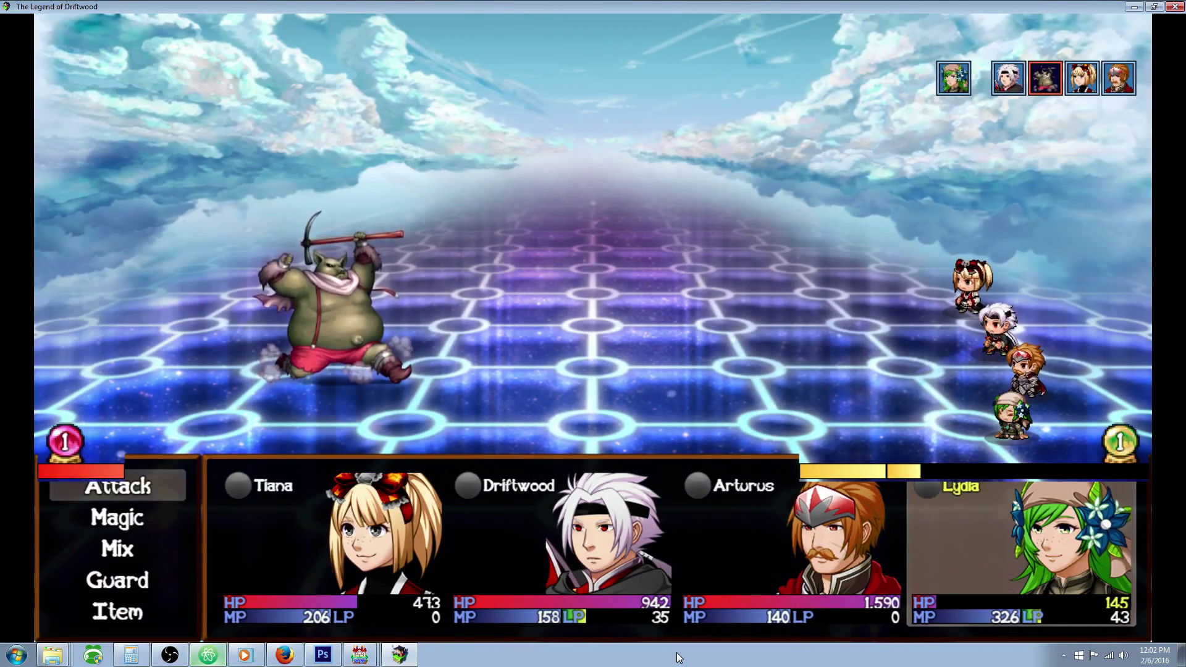
Attack the Uruk to end the arena fight, and dismiss the battle results and the Arena Tokens award notice.
key(Return)
key(Return)
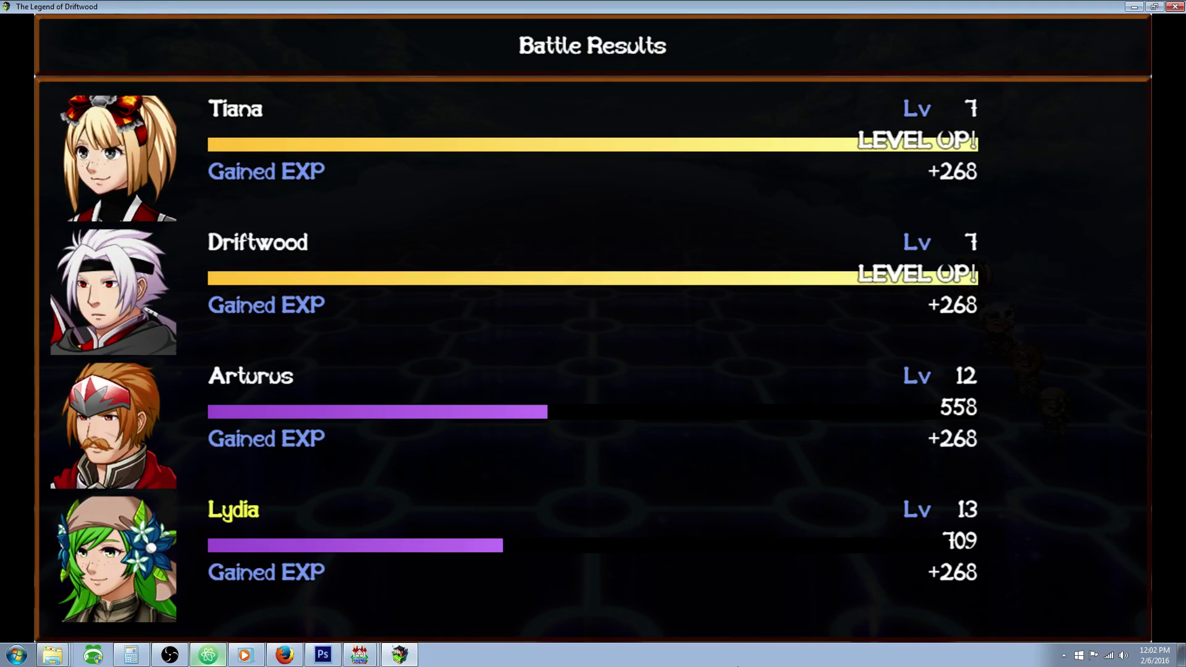
key(Return)
key(Return)
key(Return)
key(Return)
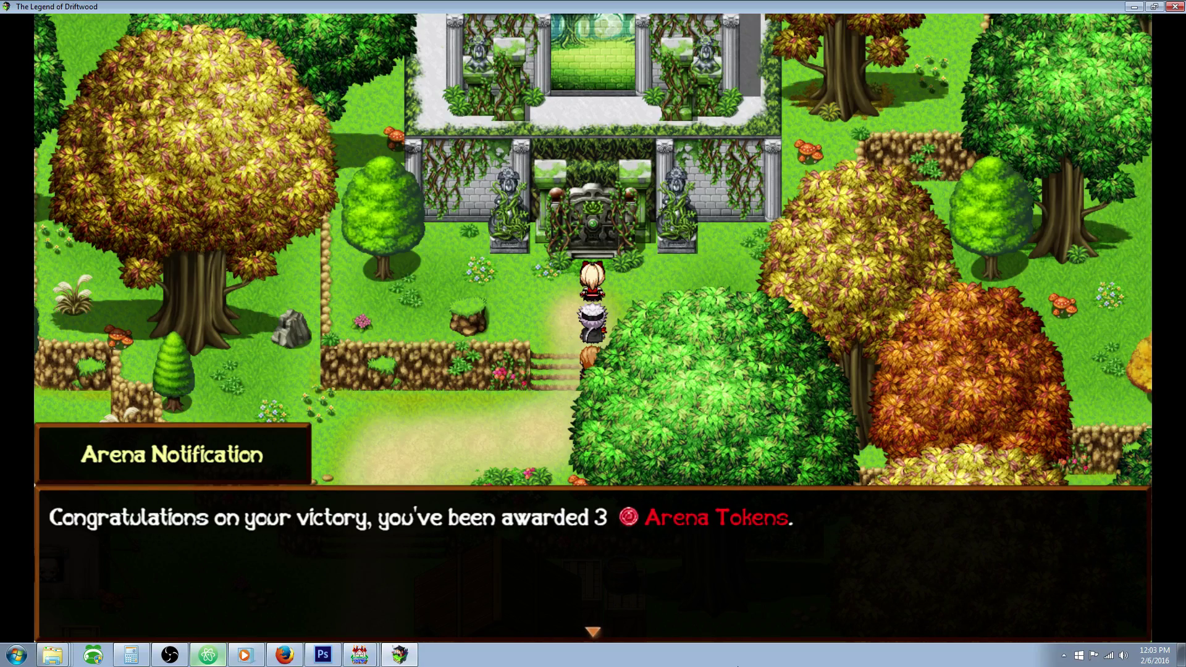
key(Return)
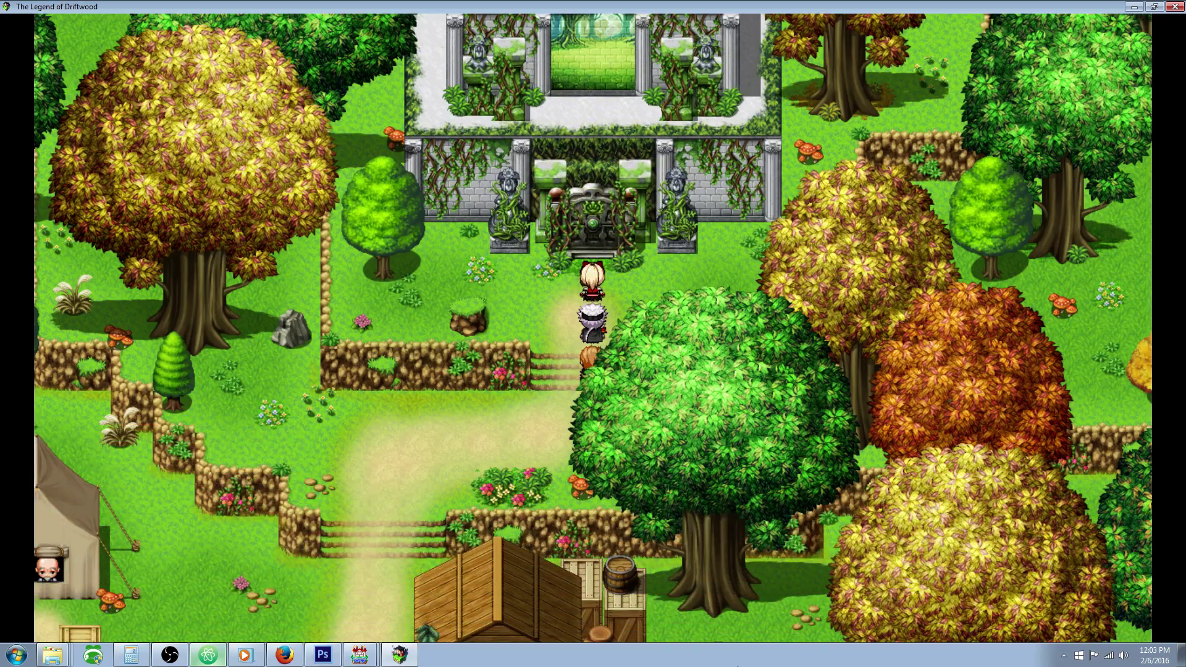
Check the description of the Arena Tokens among the inventory's items and return to the map.
key(Down)
key(Left)
key(Escape)
key(Return)
key(Down)
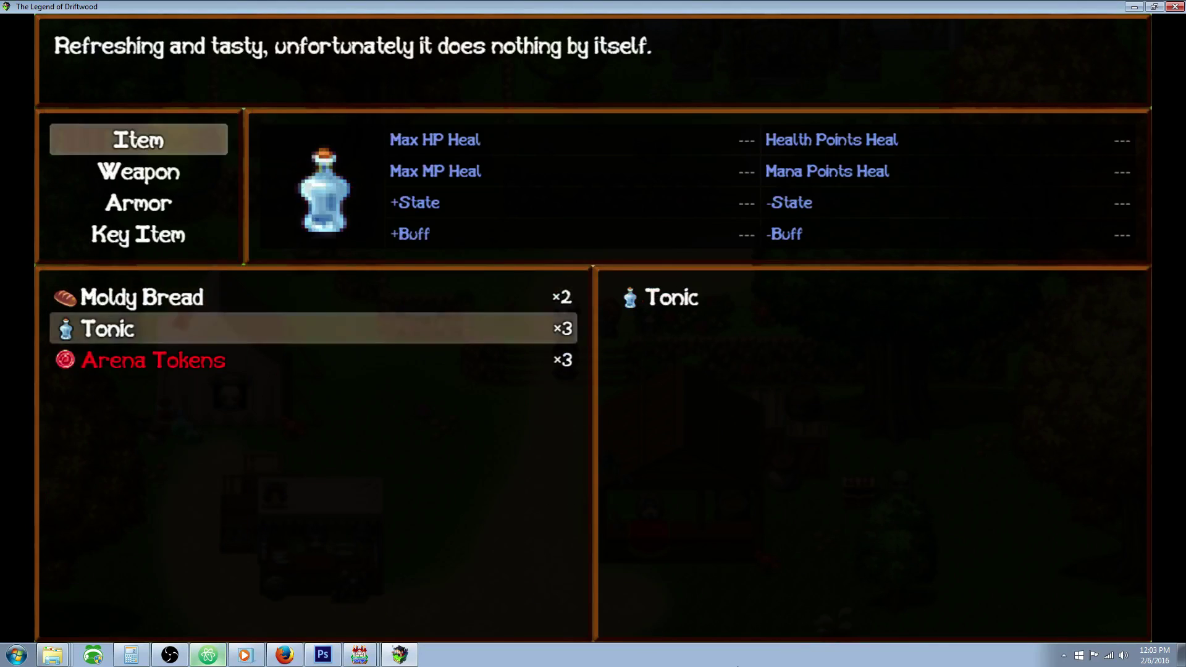
key(Down)
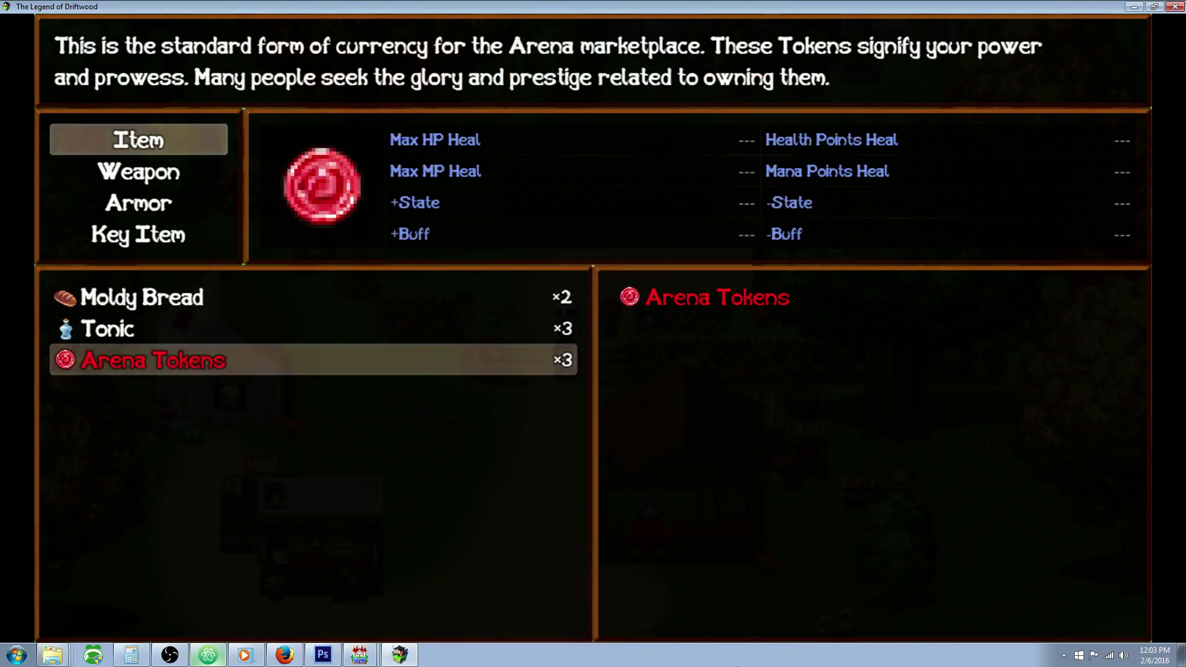
key(Escape)
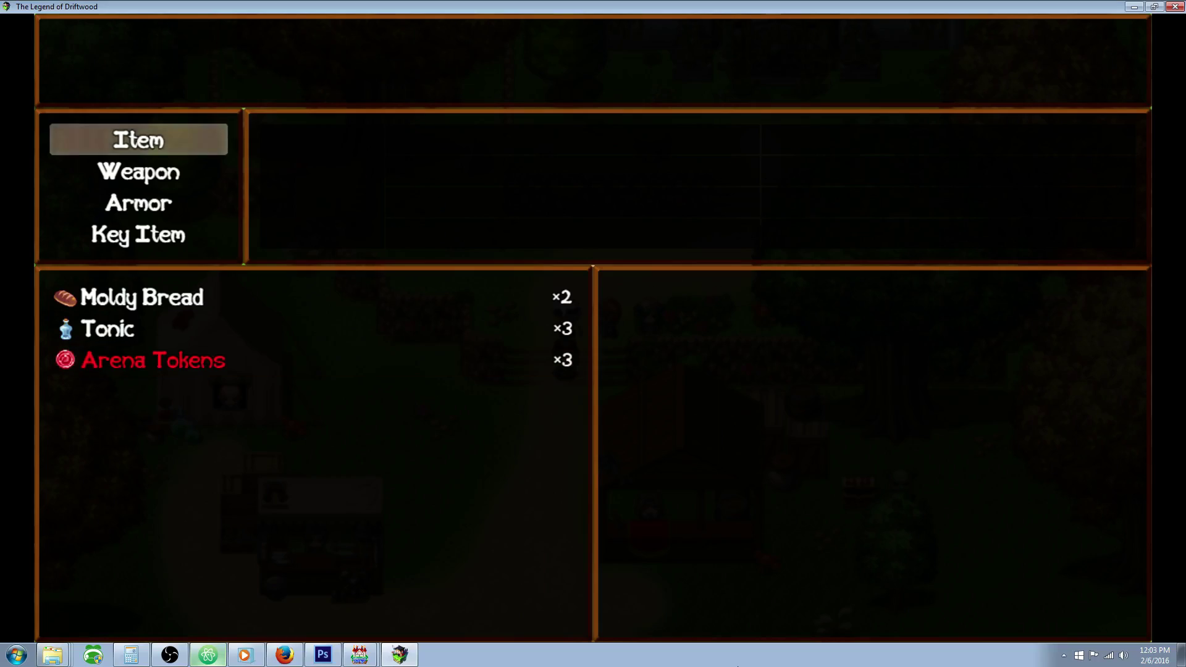
key(Escape)
key(Down)
key(Escape)
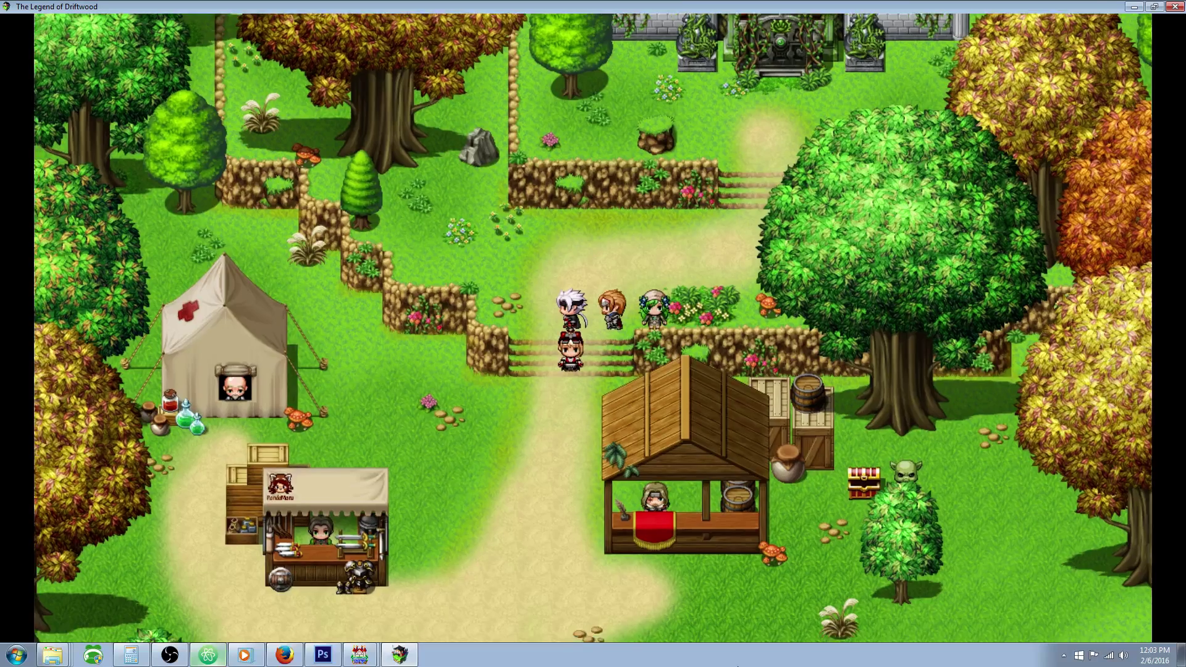
Walk the party to the weapon stall, look through the goods for sale and leave the shop.
key(Down)
key(Left)
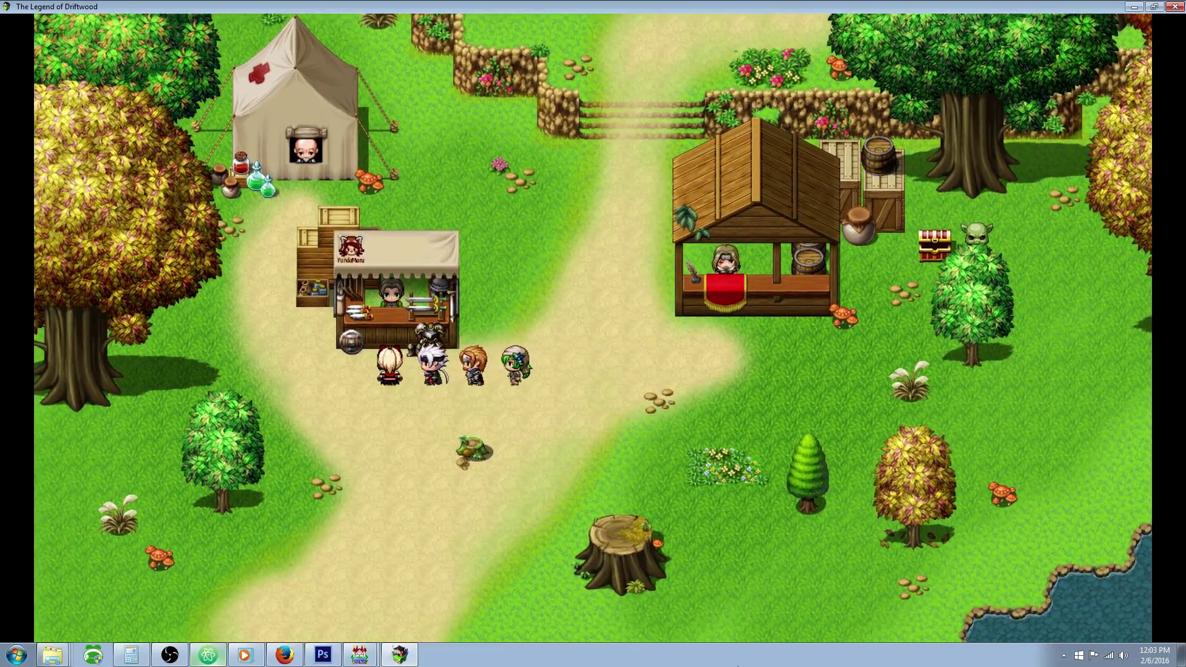
key(Up)
key(Return)
key(Return)
key(Return)
key(Down)
key(Down)
key(Down)
key(Down)
key(Down)
key(Down)
key(Escape)
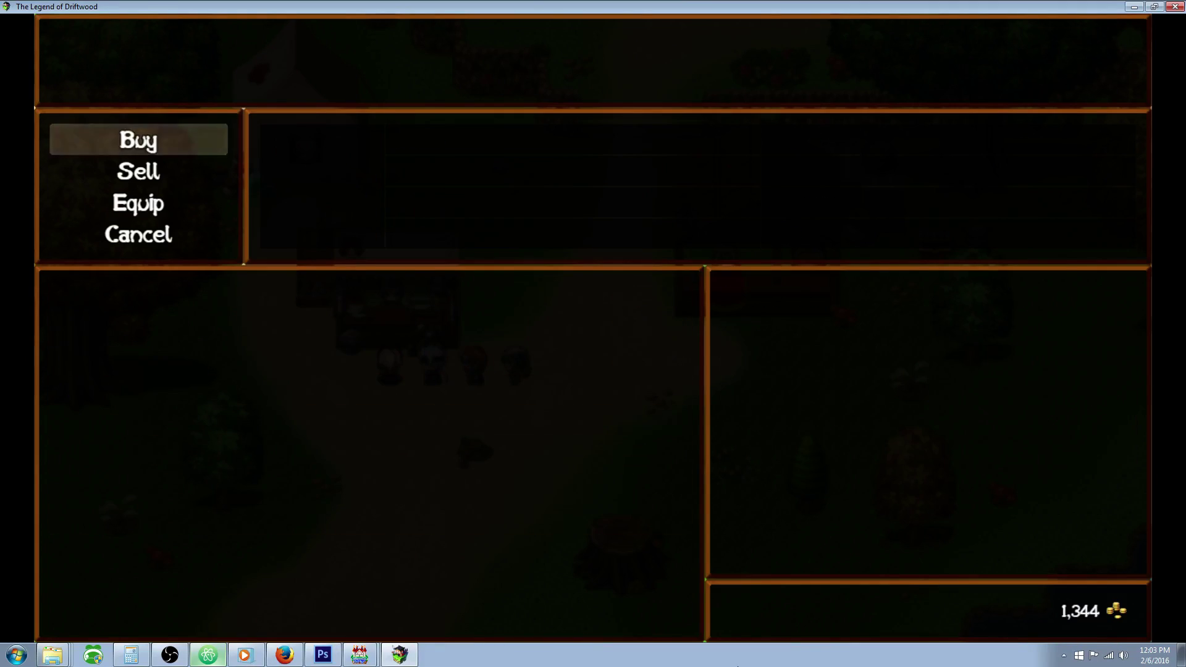
key(Escape)
Walk to the Arena Distributor's stall and accept the offer to purchase an Arena Battle Emblem.
key(Right)
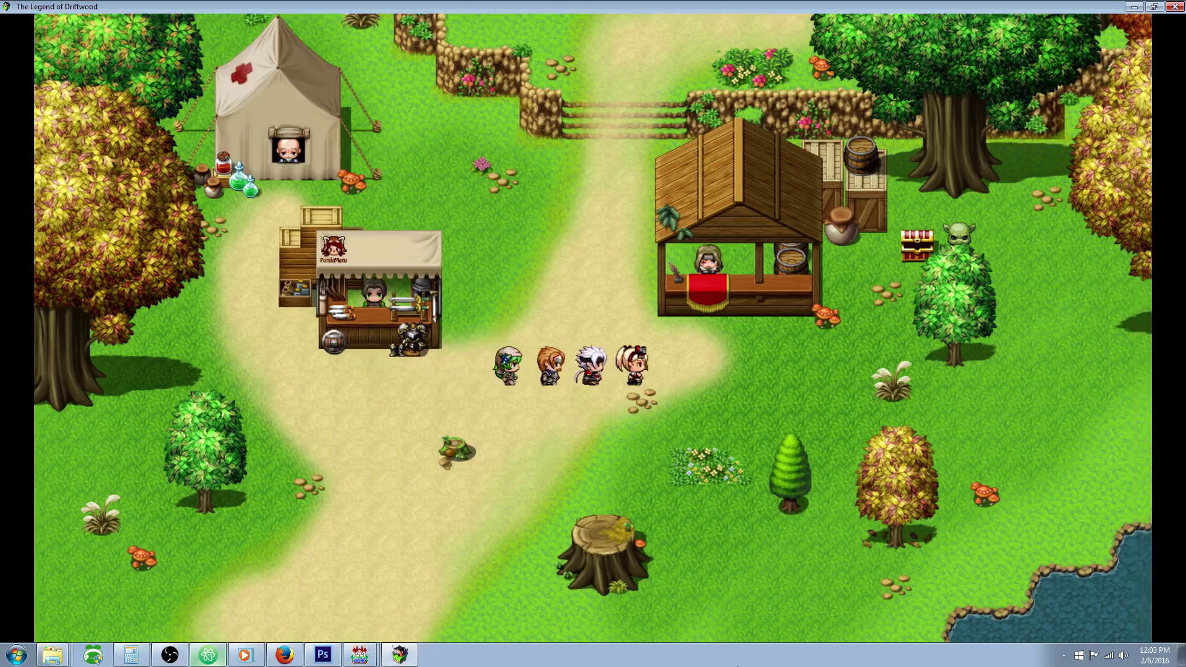
key(Up)
key(Return)
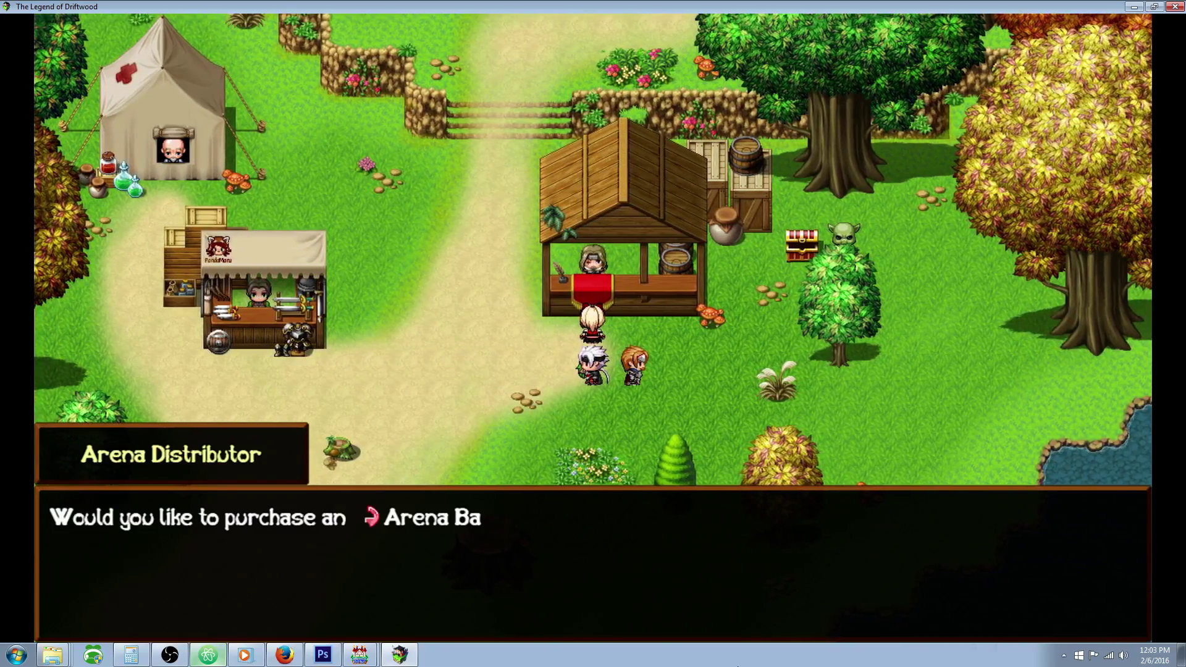
key(Return)
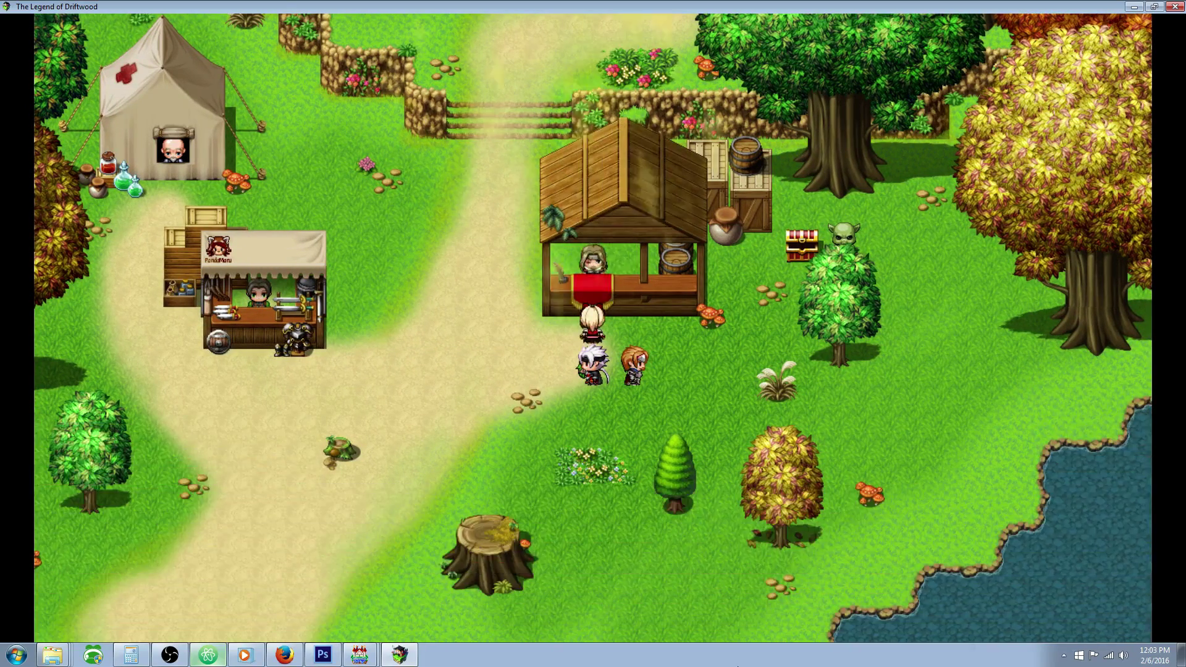
key(Return)
Open the in-game debug list of switches and variables and enter the variable group V [0201-0210].
key(Left)
key(Escape)
key(Up)
key(Up)
key(Return)
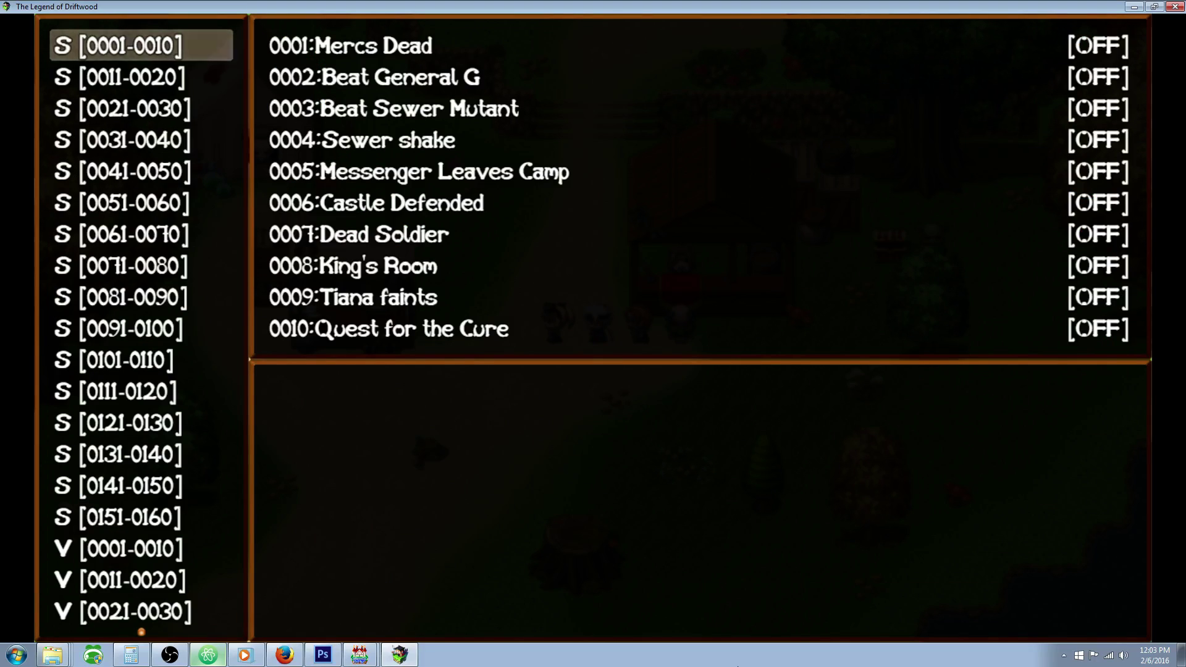
key(Up)
key(Up)
key(Up)
key(Up)
key(Up)
key(Return)
Set the capture variables 0202 (Sewer Jelly) through 0210 (Toxicschroom) to 1 each.
key(Down)
key(Right)
key(Down)
key(Right)
key(Up)
key(Down)
key(Down)
key(Right)
key(Down)
key(Right)
key(Down)
key(Right)
key(Down)
key(Right)
key(Down)
key(Right)
key(Down)
key(Right)
key(Down)
key(Right)
key(Down)
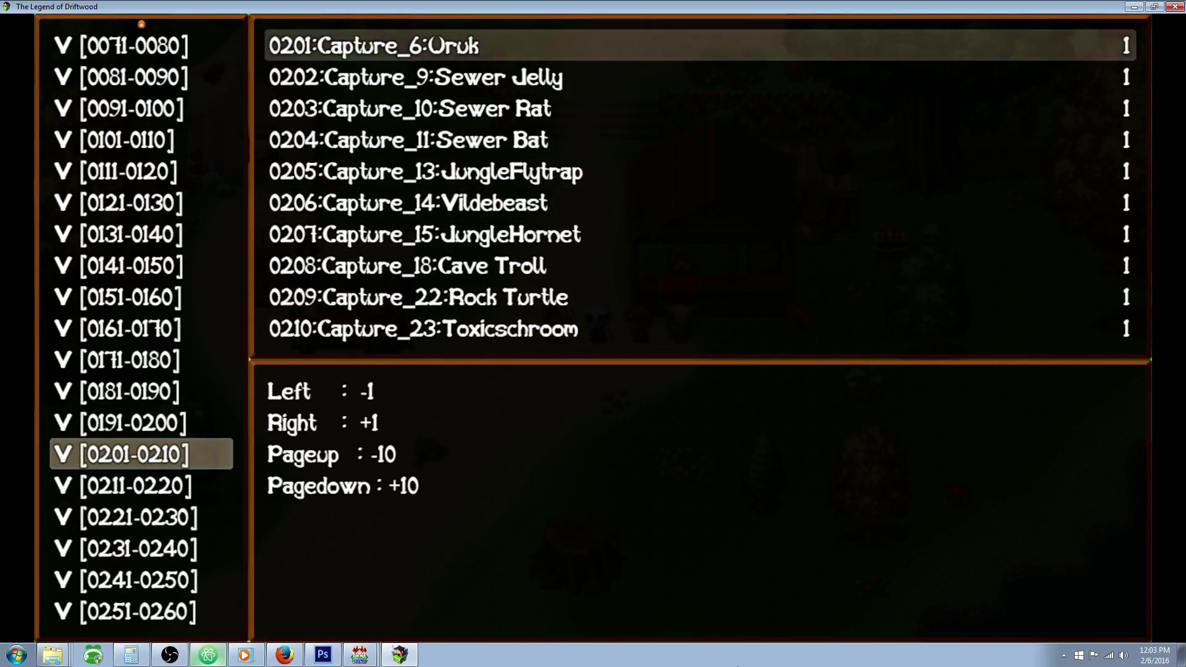
Set variables 0211 Climber Frog, 0212 Werewolf, 0213 Fire Bat and 0214 CoastPirana to 1 and leave the debug list.
key(Escape)
key(Down)
key(Return)
key(Right)
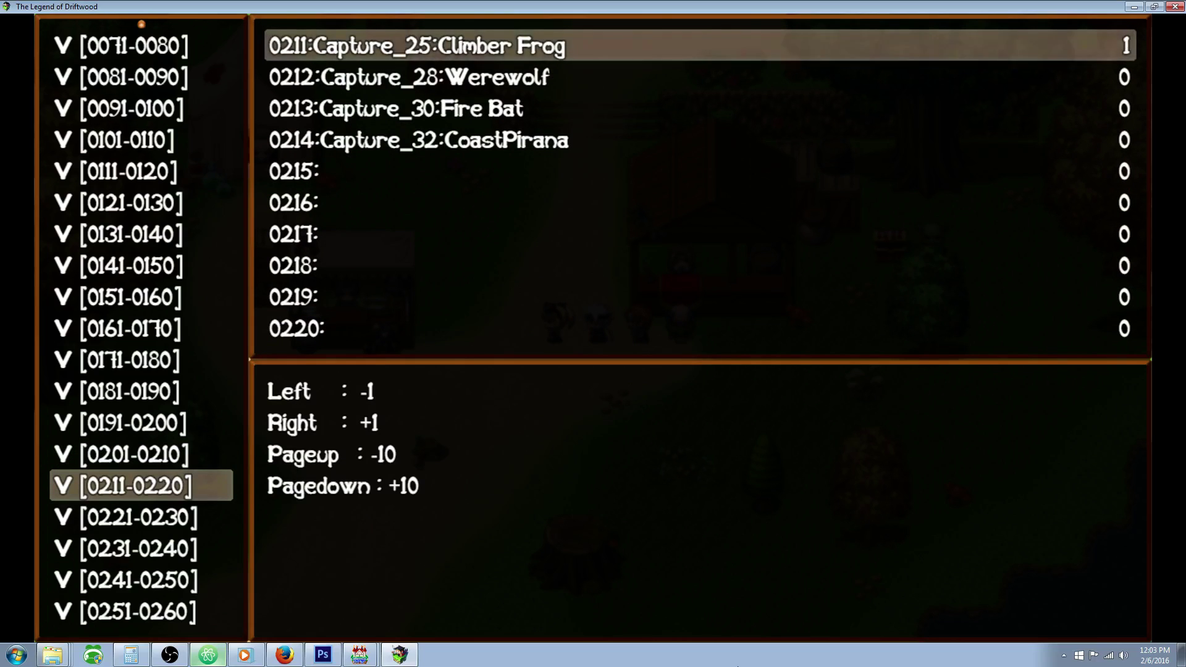
key(Down)
key(Right)
key(Down)
key(Right)
key(Down)
key(Right)
key(Escape)
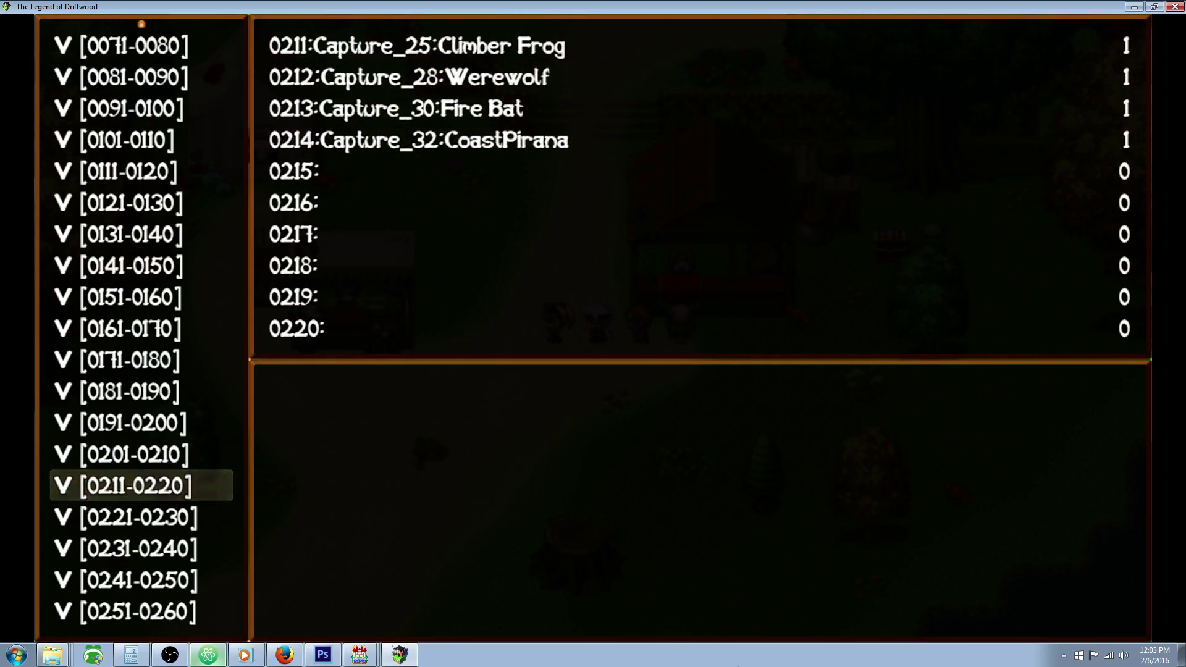
key(Escape)
key(Escape)
Walk the party back to the arena telepoint, agree to use the emblem and start another monster fight.
key(Up)
key(Right)
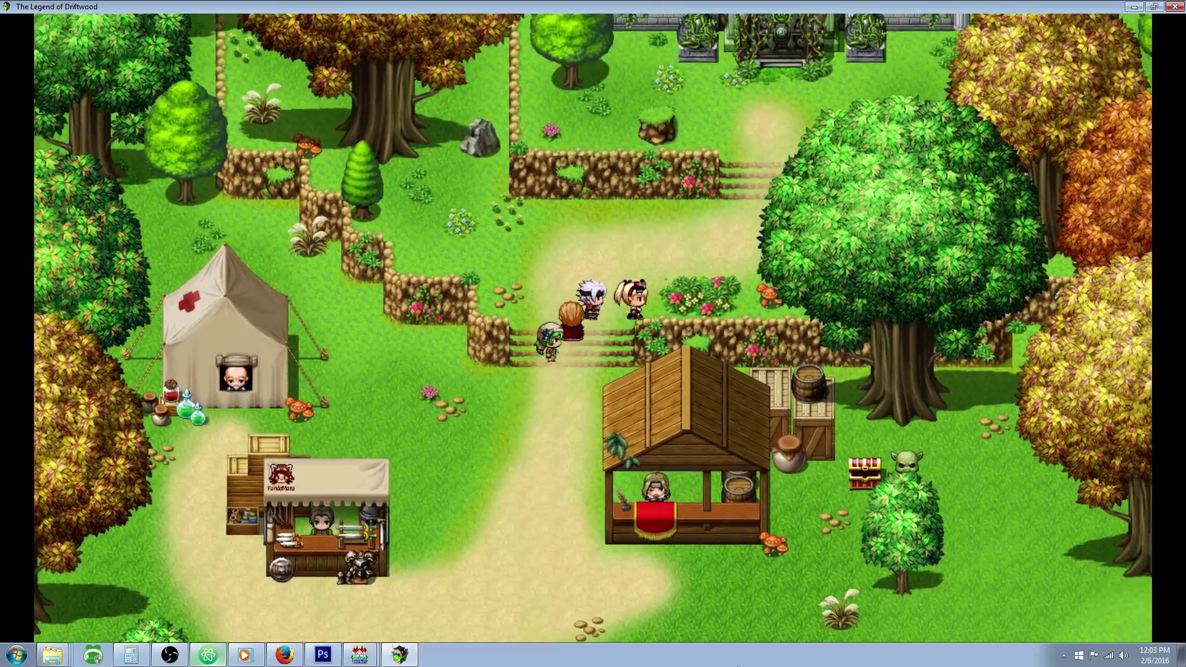
key(Up)
key(Return)
key(Return)
key(Return)
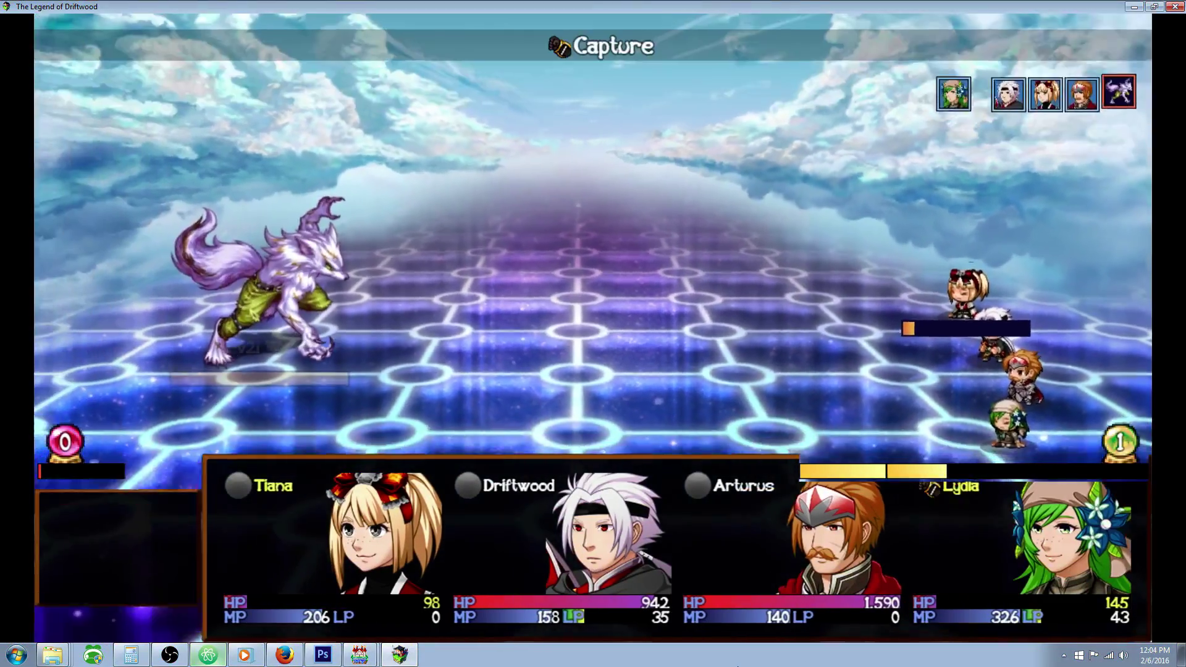
Use the Capture skill on the werewolf with the party members for several turns, and quit the playtest.
key(Return)
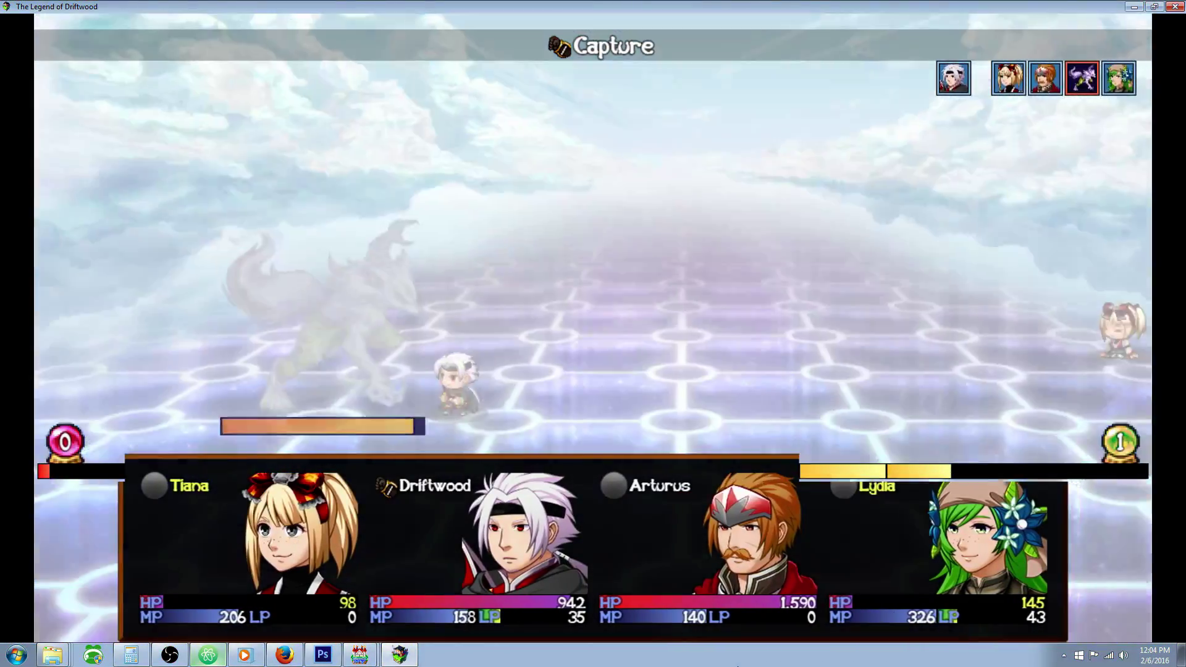
key(Return)
key(Return)
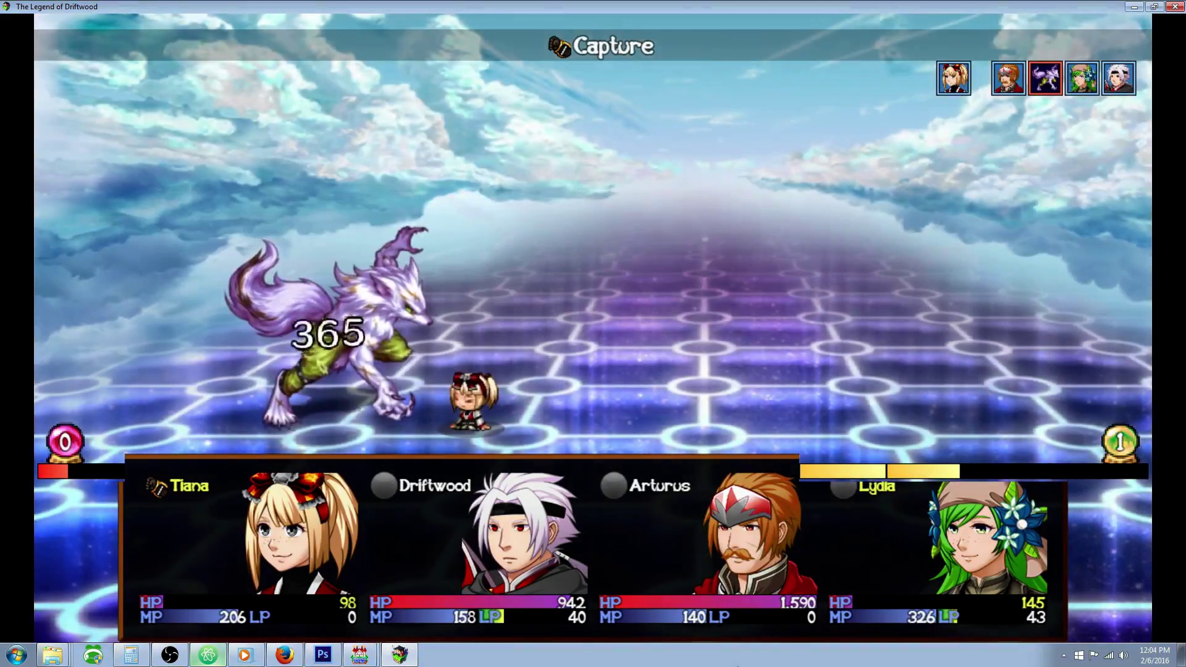
key(Return)
key(Return)
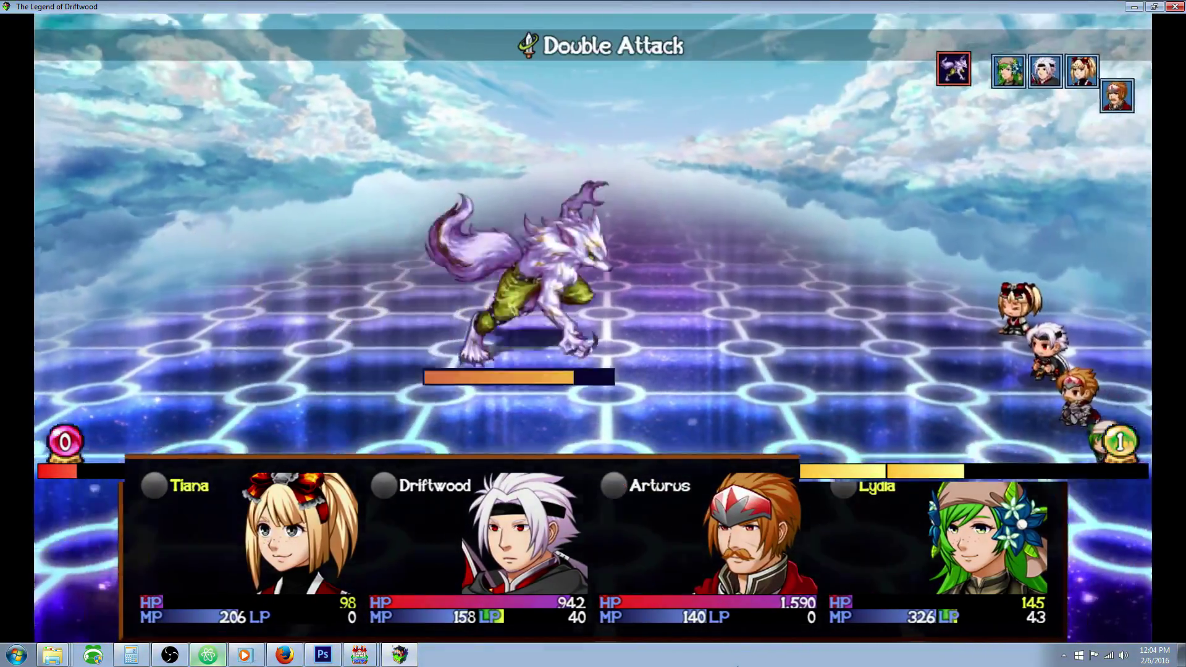
key(Return)
key(Return)
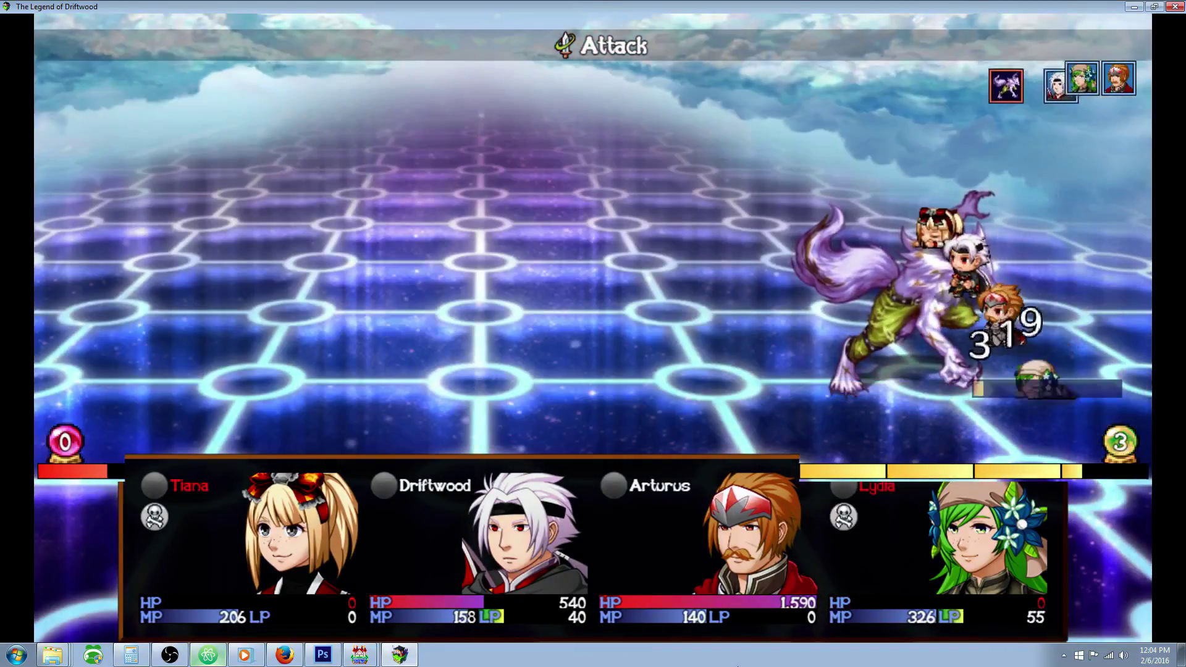
key(Return)
key(Return)
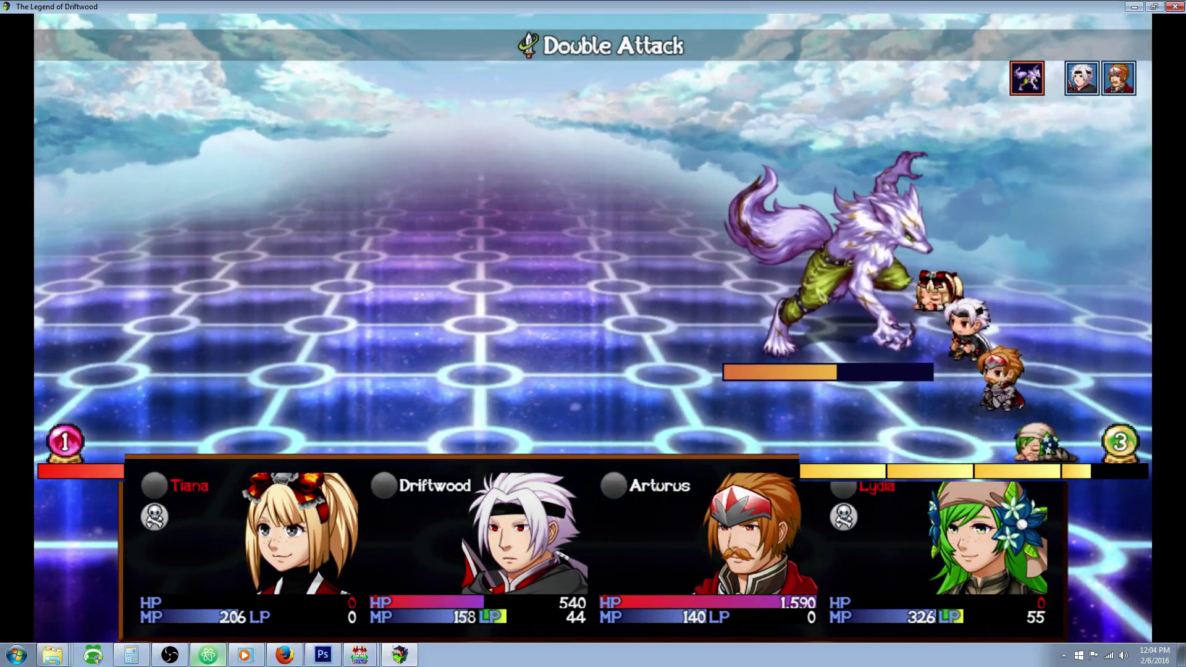
key(alt+F4)
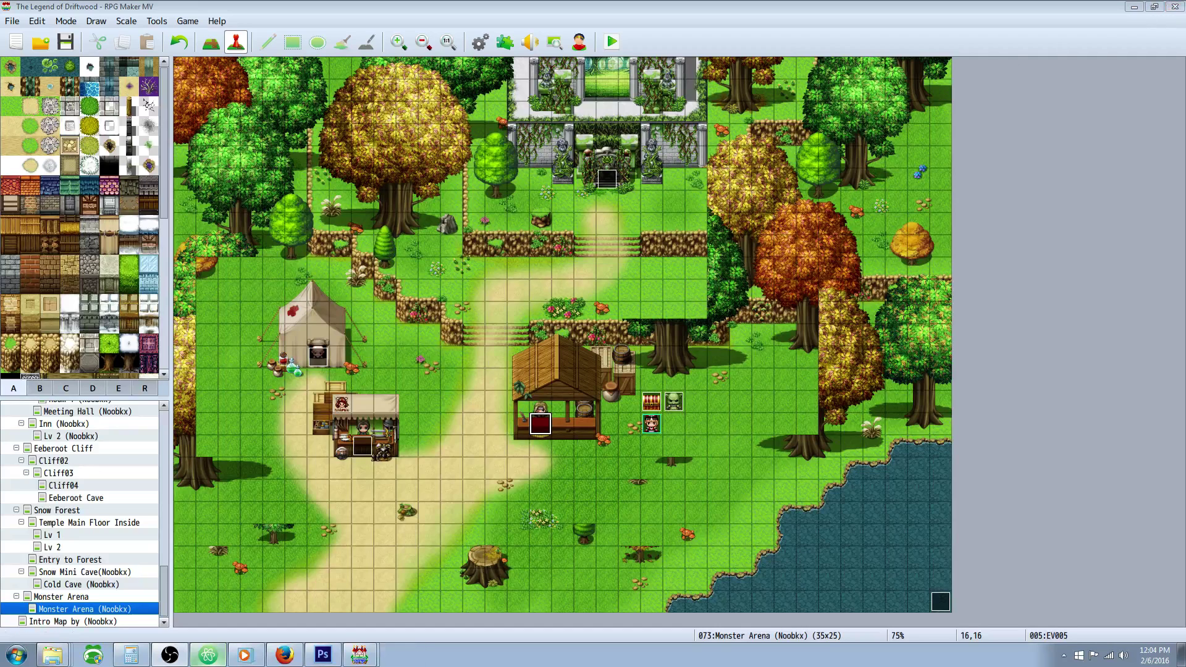
Save the project and open the Capture skill's entry in the database.
click(245, 653)
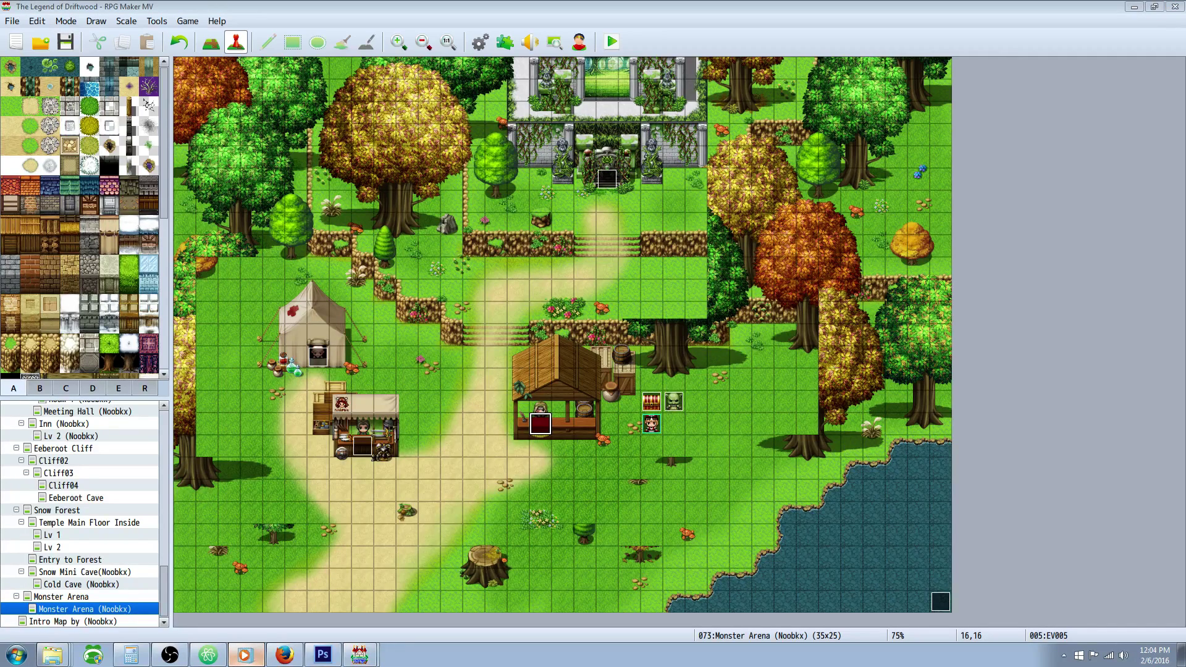
click(65, 42)
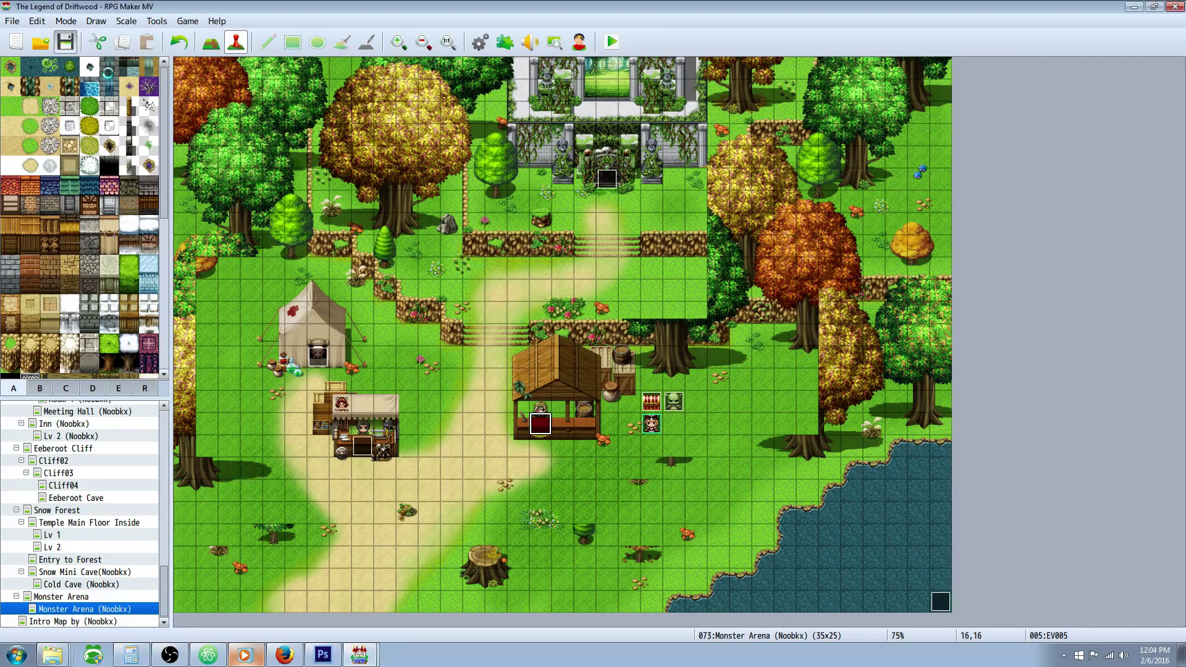
click(479, 42)
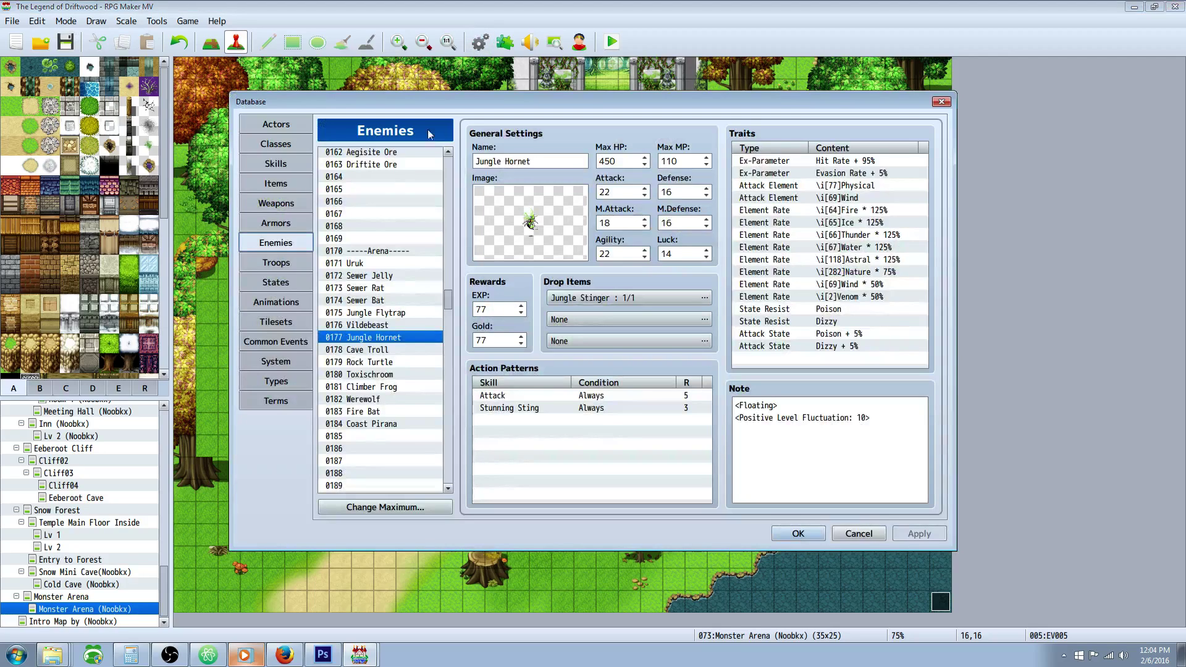
click(283, 166)
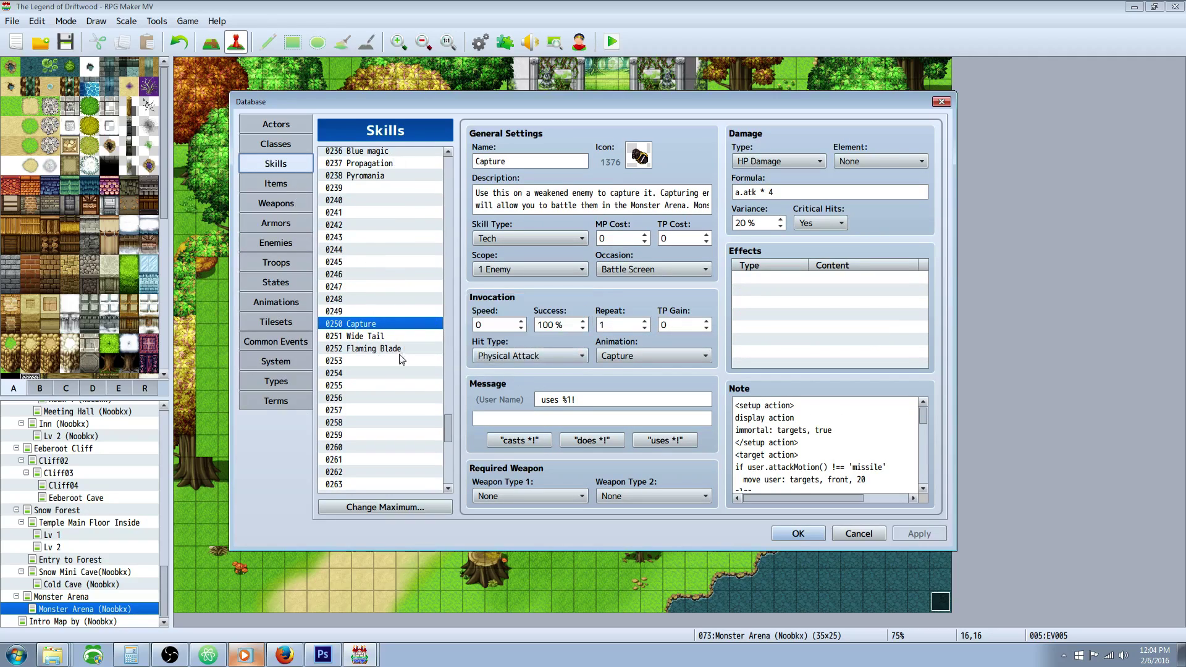
Read through the Capture skill's note from the setup action to the end of the target action section.
click(804, 449)
key(ctrl+a)
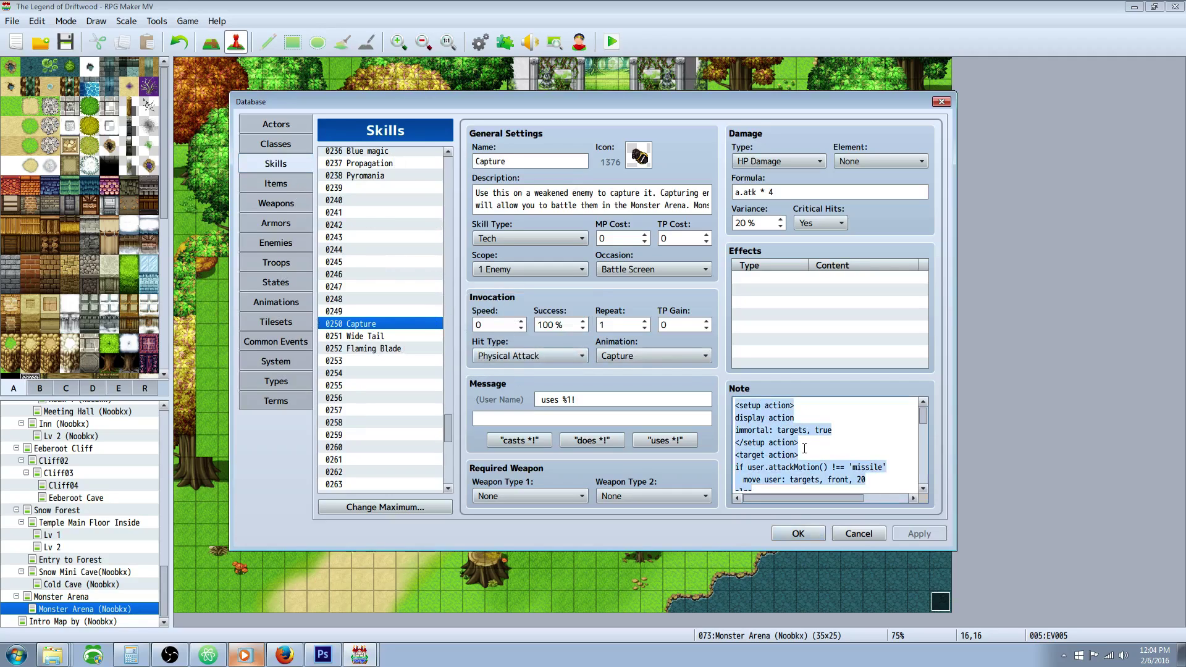
scroll(802, 427, down, 5)
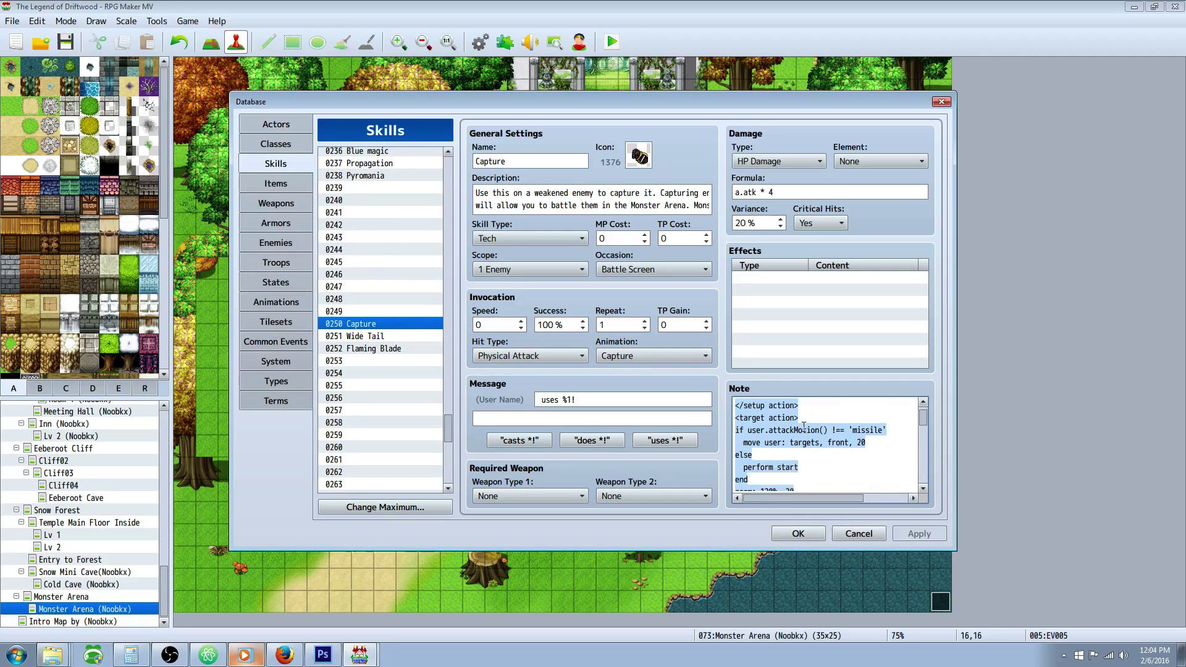
scroll(803, 426, down, 7)
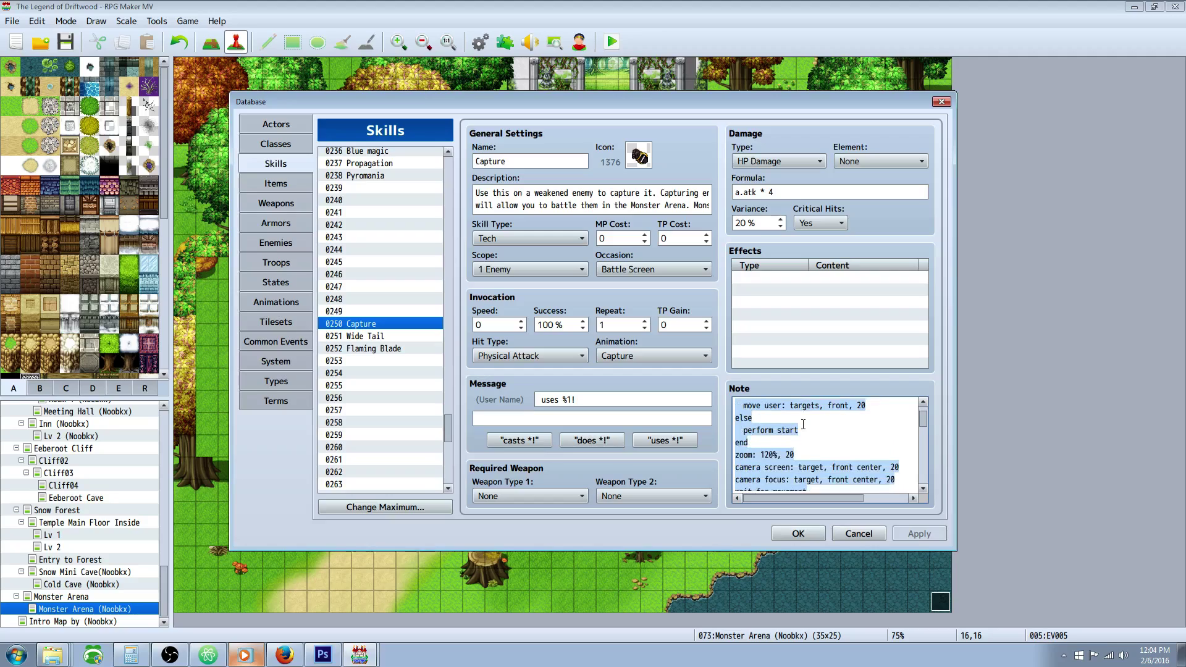
click(805, 440)
scroll(806, 446, down, 2)
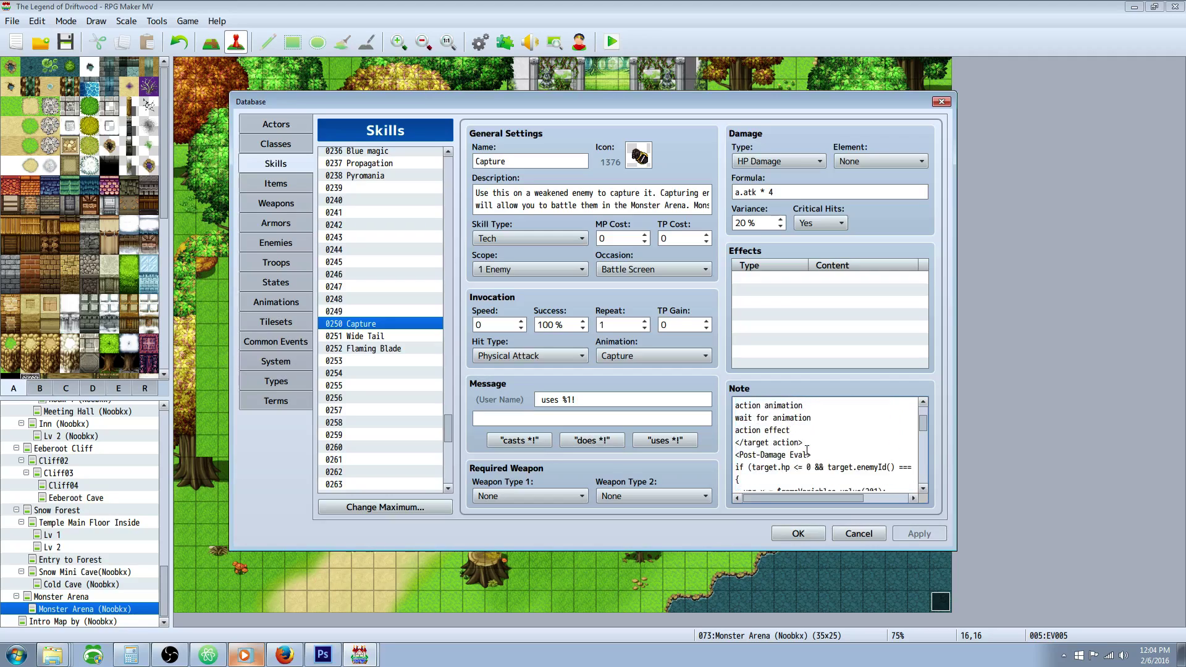
mouse_move(810, 440)
mouse_down()
mouse_move(800, 401)
mouse_move(788, 431)
mouse_up()
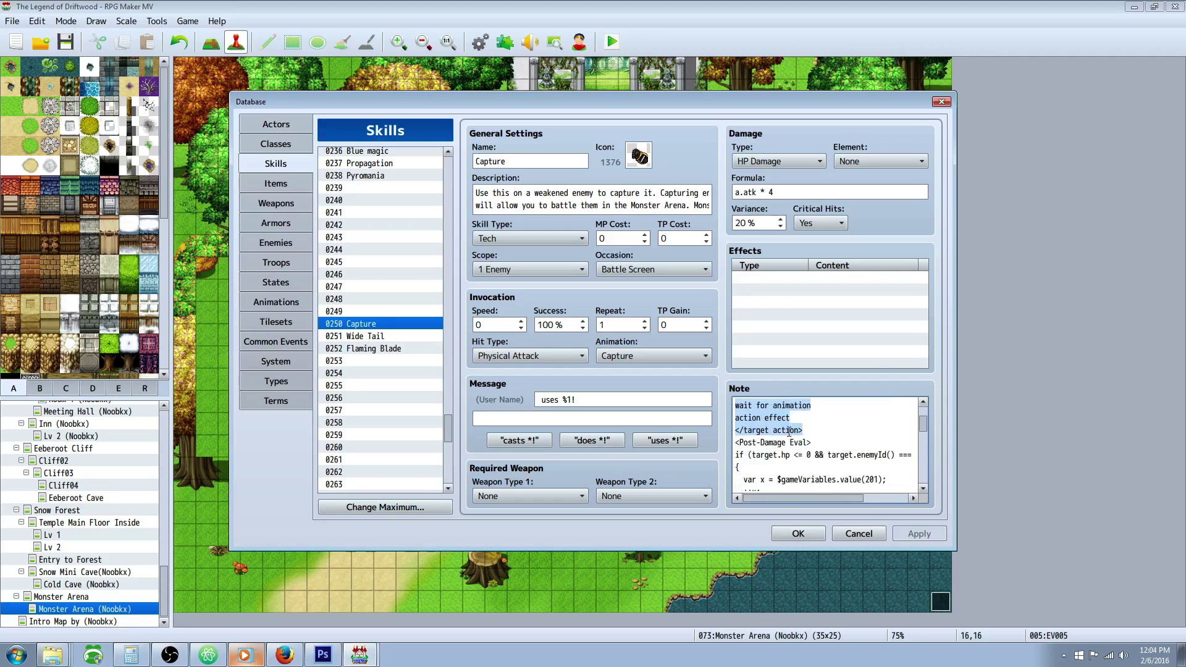
scroll(812, 430, down, 2)
click(802, 421)
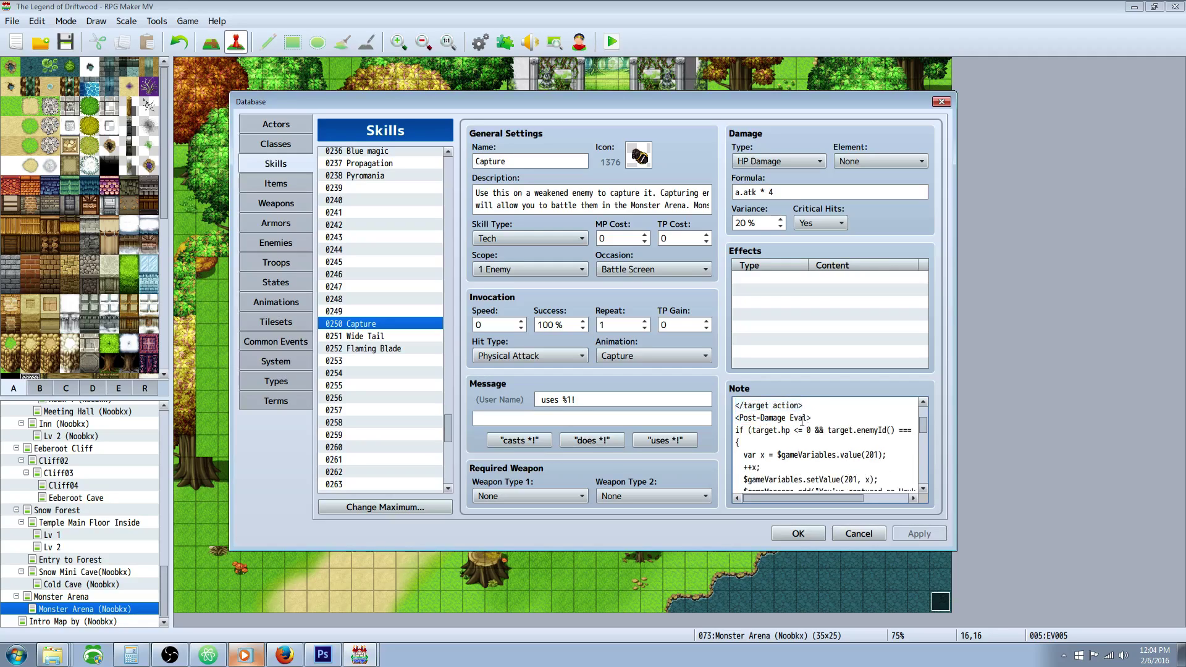
Highlight the <Post-Damage Eval> tag in the Capture skill's note and examine it.
scroll(760, 416, down, 1)
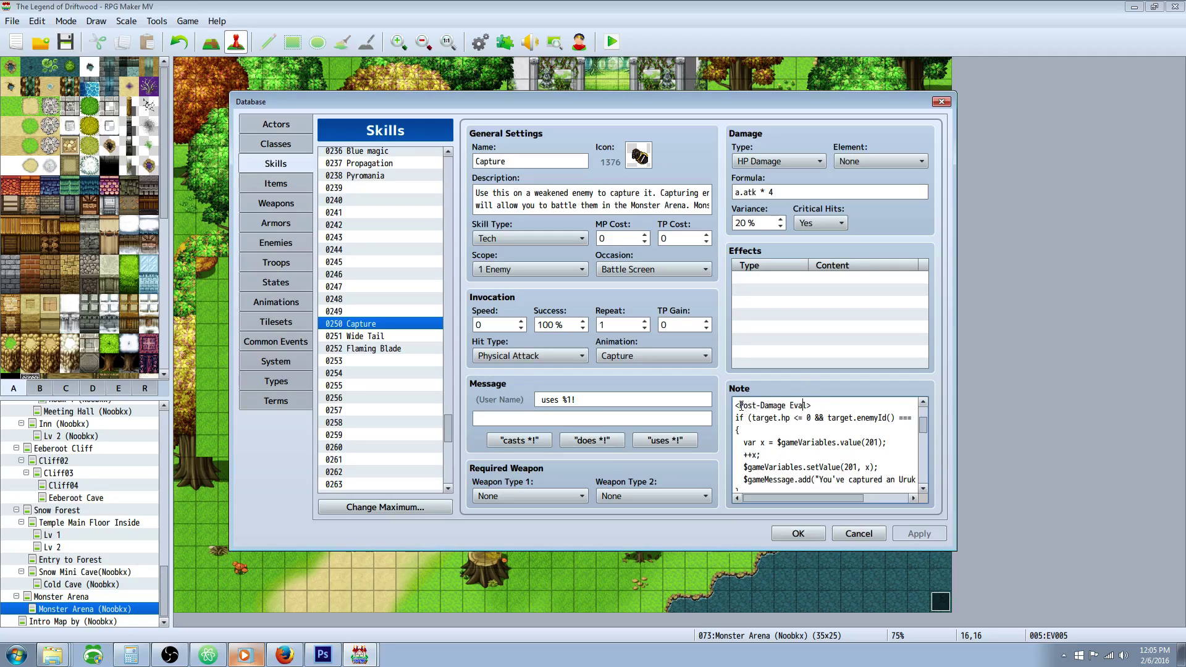
drag(736, 405, 812, 405)
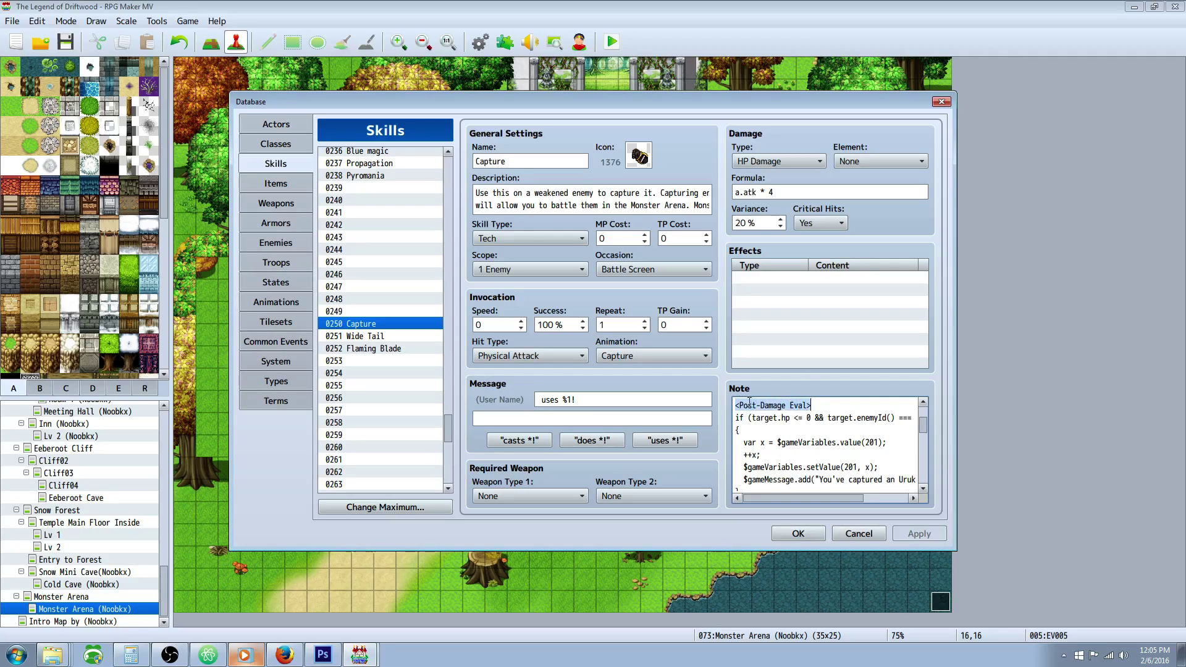
drag(762, 405, 805, 403)
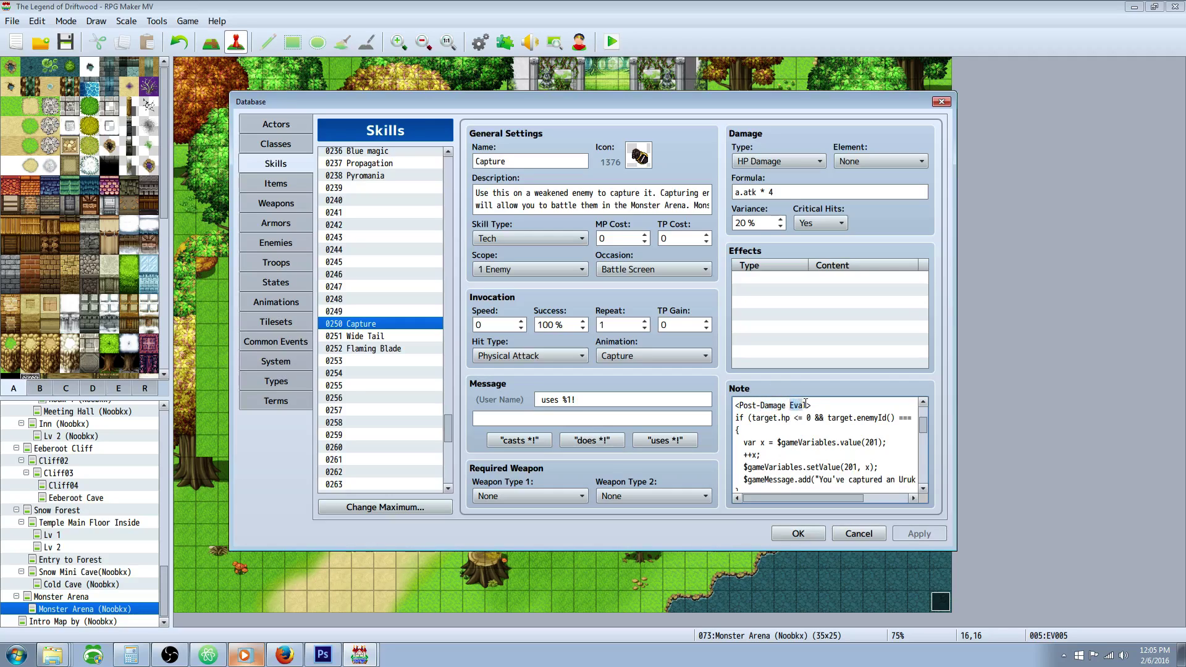
click(751, 422)
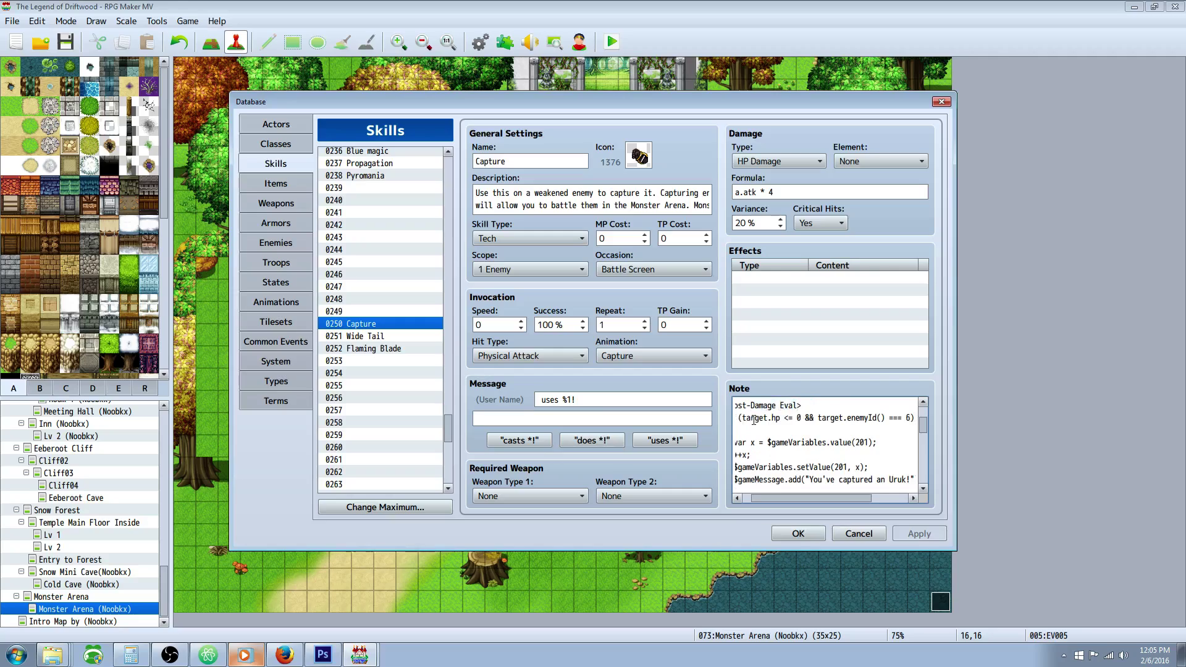
Examine the first if condition after the Post-Damage Eval tag, covering target.hp <= 0 and target.enemyId() === 6.
drag(780, 499, 772, 504)
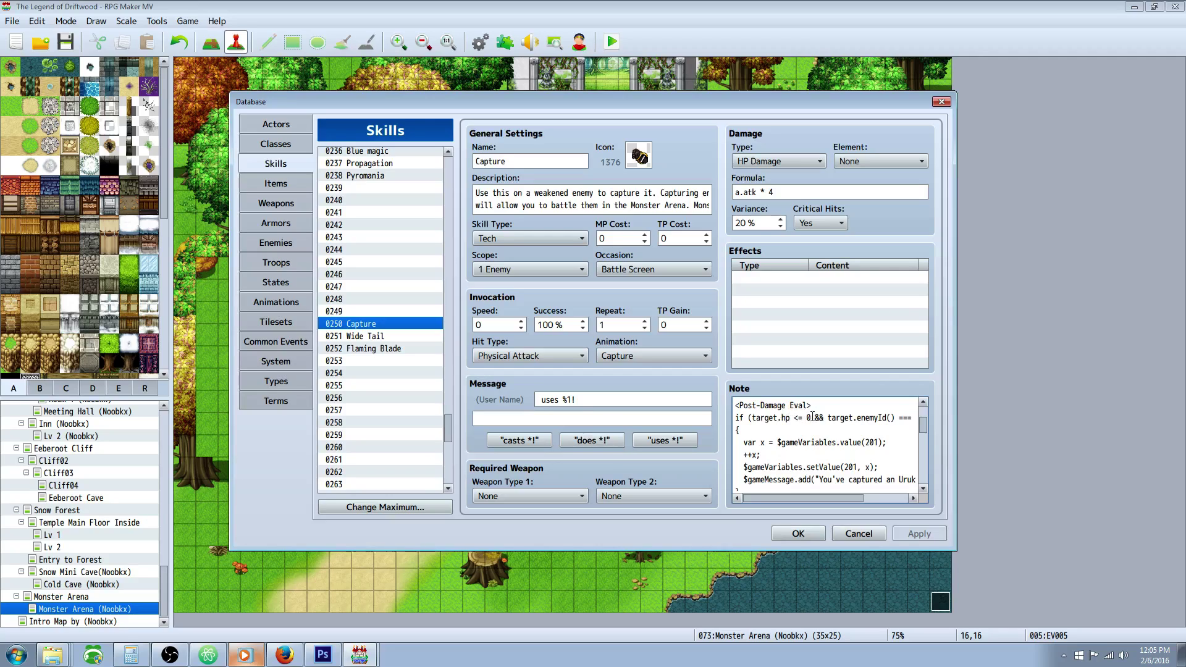
drag(744, 416, 726, 422)
click(752, 417)
drag(814, 418, 896, 419)
scroll(840, 492, right, 3)
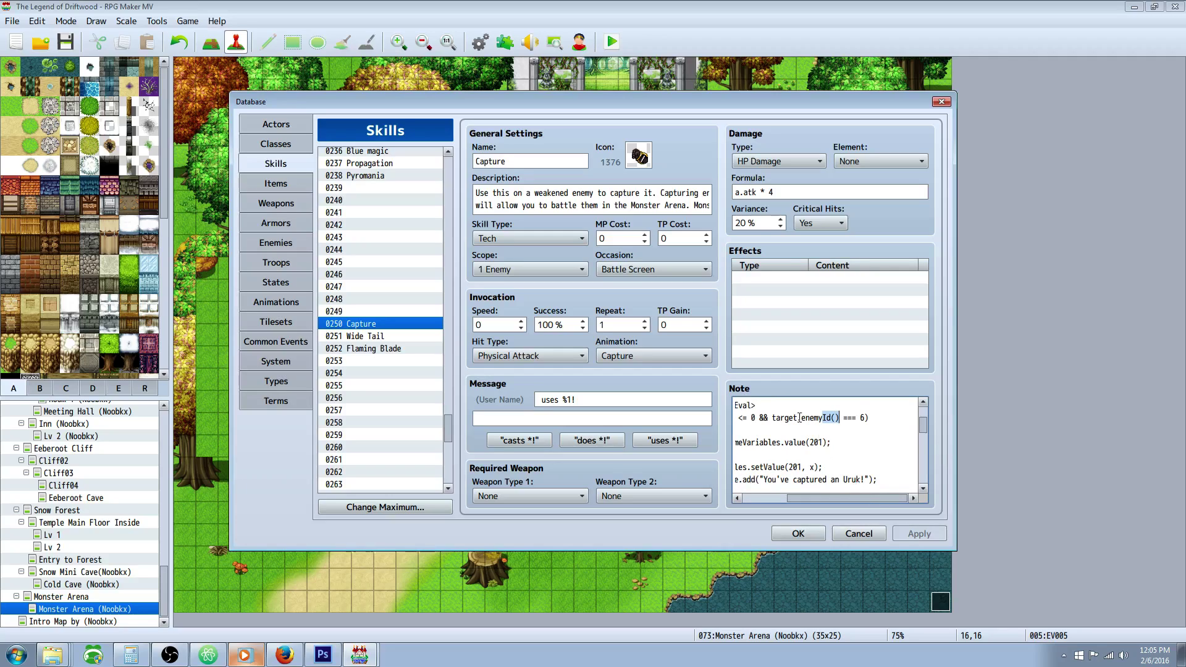
click(842, 417)
drag(844, 418, 859, 417)
click(863, 418)
mouse_move(853, 499)
mouse_down()
mouse_move(823, 499)
mouse_move(840, 499)
mouse_up()
Highlight the monster name in the "You've captured an Uruk!" message line of the note.
scroll(854, 464, down, 1)
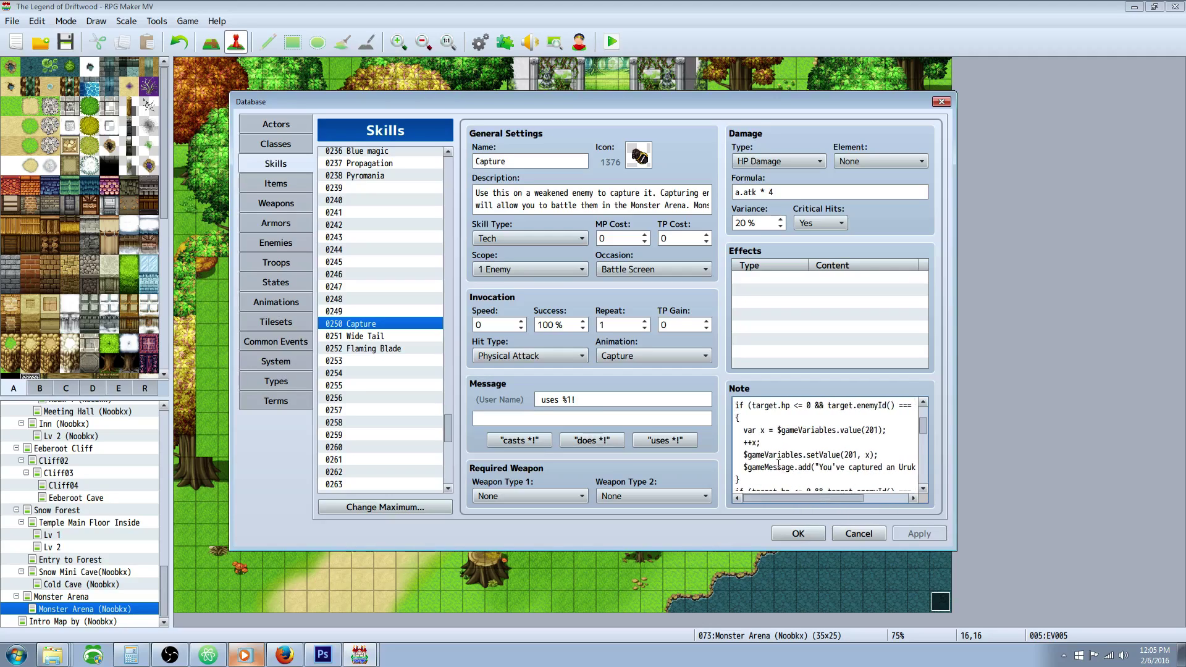
drag(814, 498, 861, 497)
key(shift+Right)
key(shift+Right)
key(shift+Right)
key(shift+Right)
key(shift+Right)
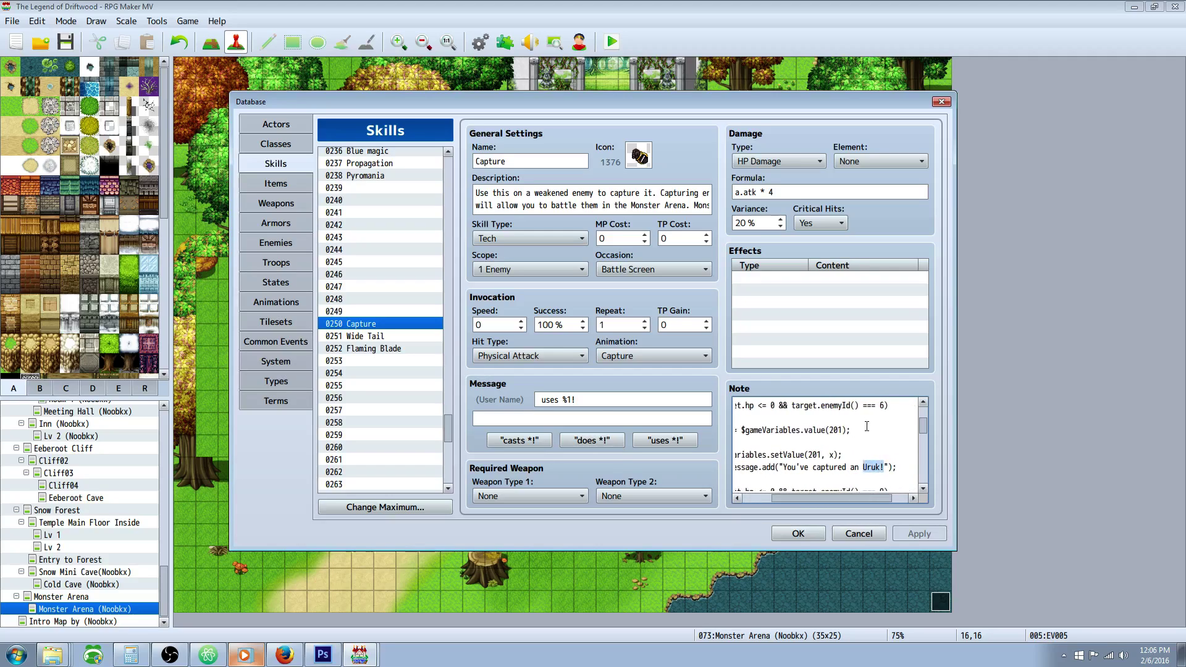
Look up enemy 0006 Uruk in the database to match it with the enemy ID in the condition.
click(883, 405)
click(284, 242)
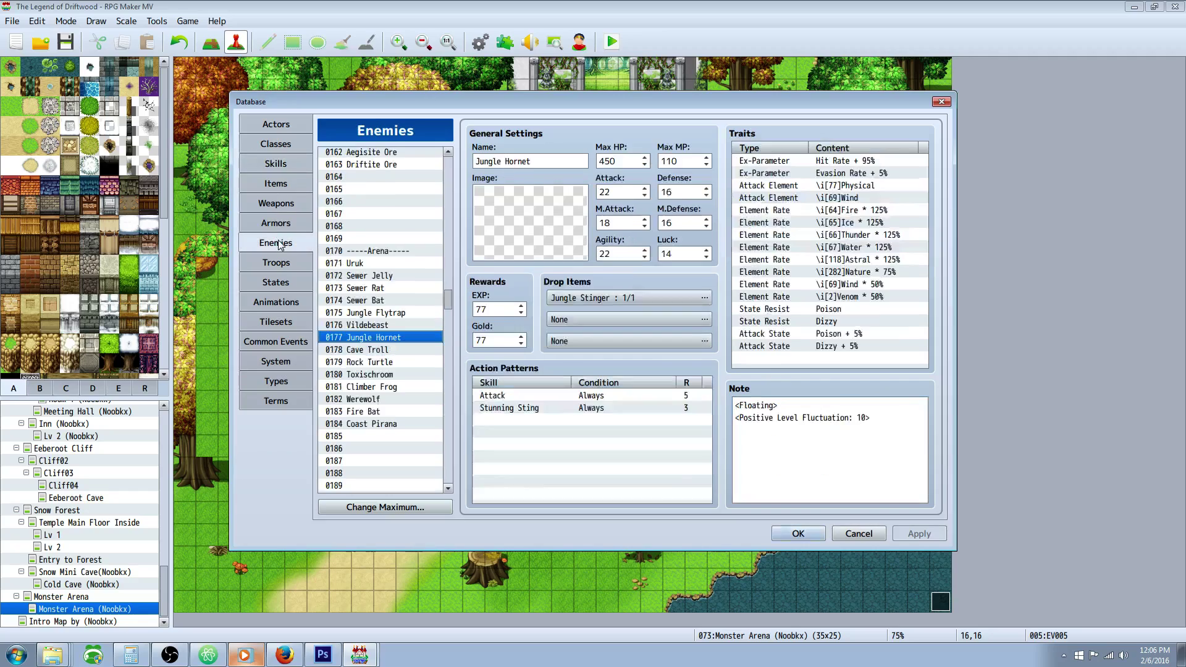
drag(447, 298, 449, 162)
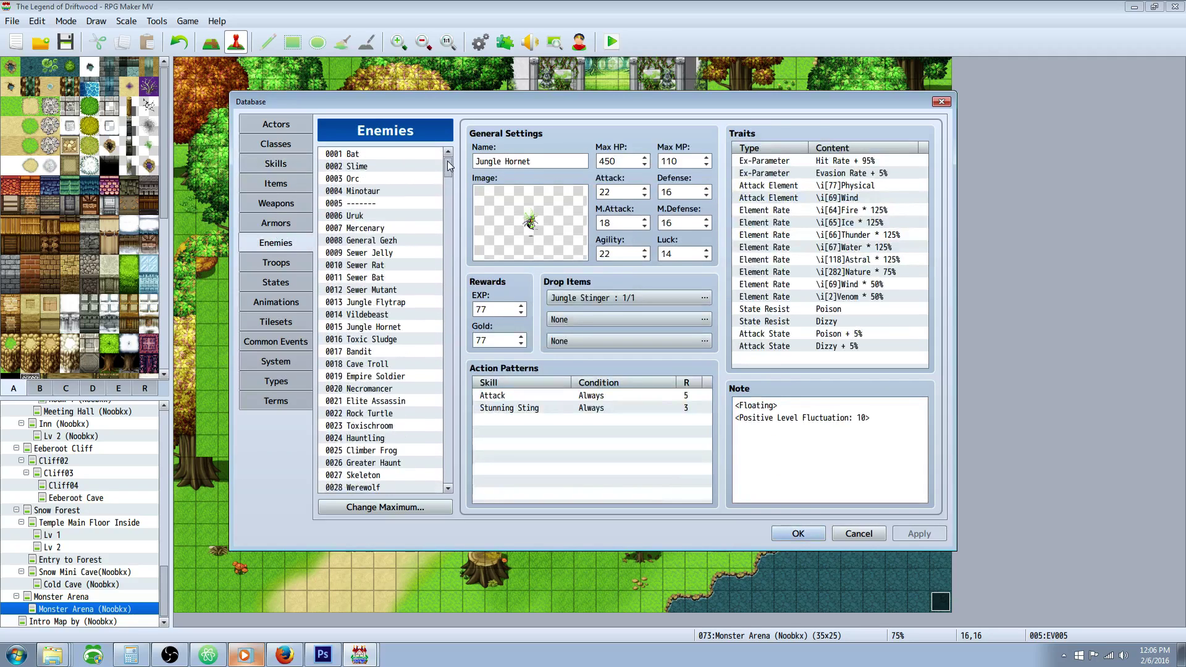
click(357, 217)
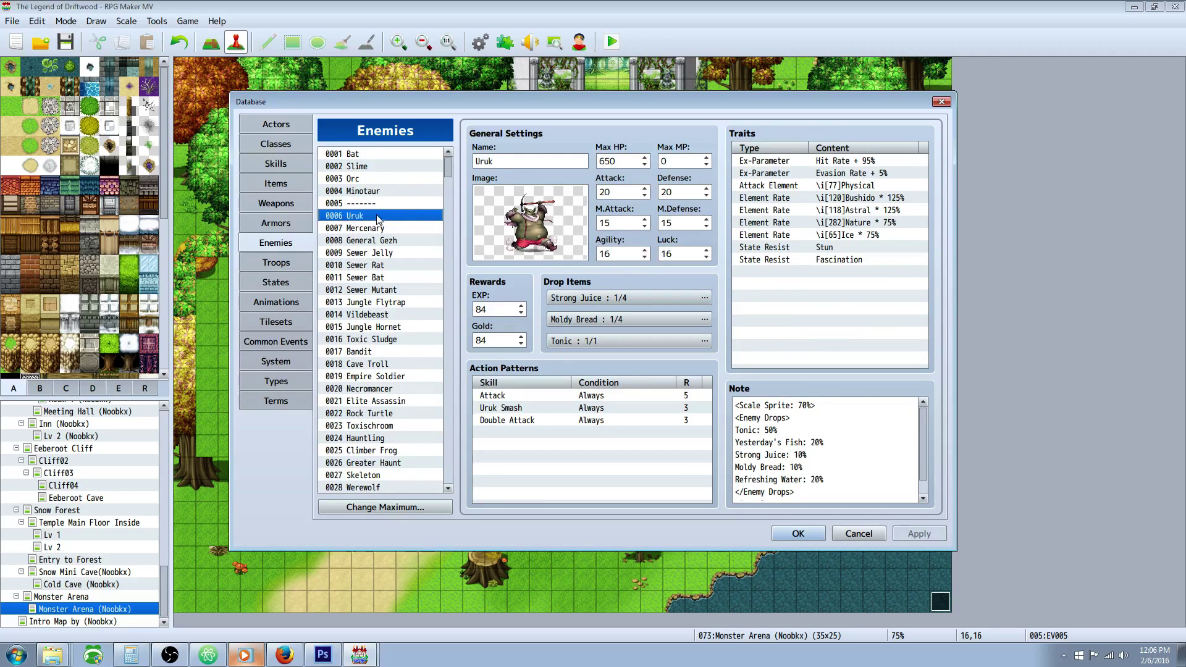
Return to the Capture skill's note and highlight the enemy ID 6 in the first if condition.
click(280, 165)
scroll(920, 428, down, 5)
drag(845, 501, 752, 419)
click(812, 417)
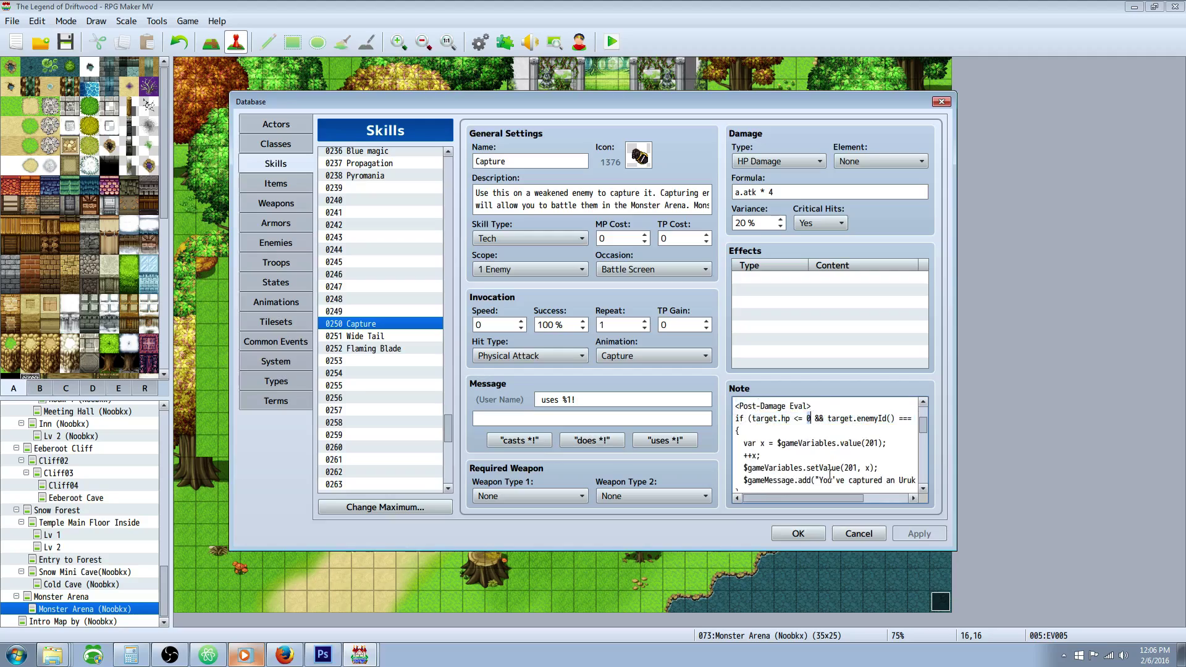
drag(831, 498, 859, 498)
drag(872, 418, 886, 417)
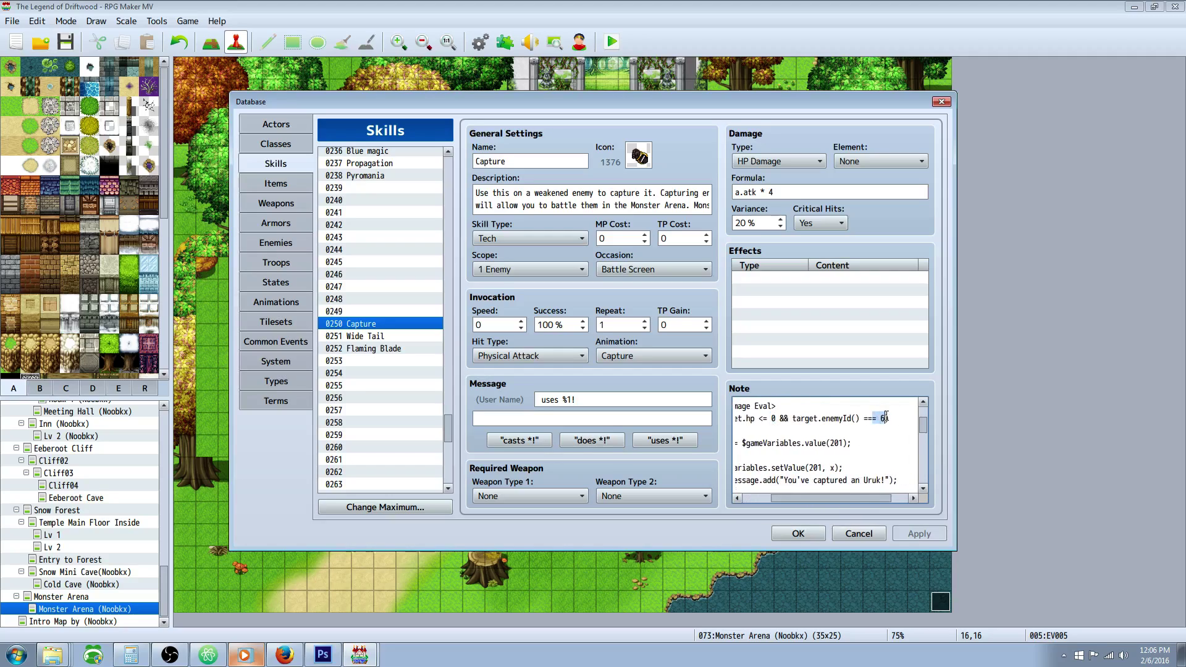
drag(864, 497, 830, 500)
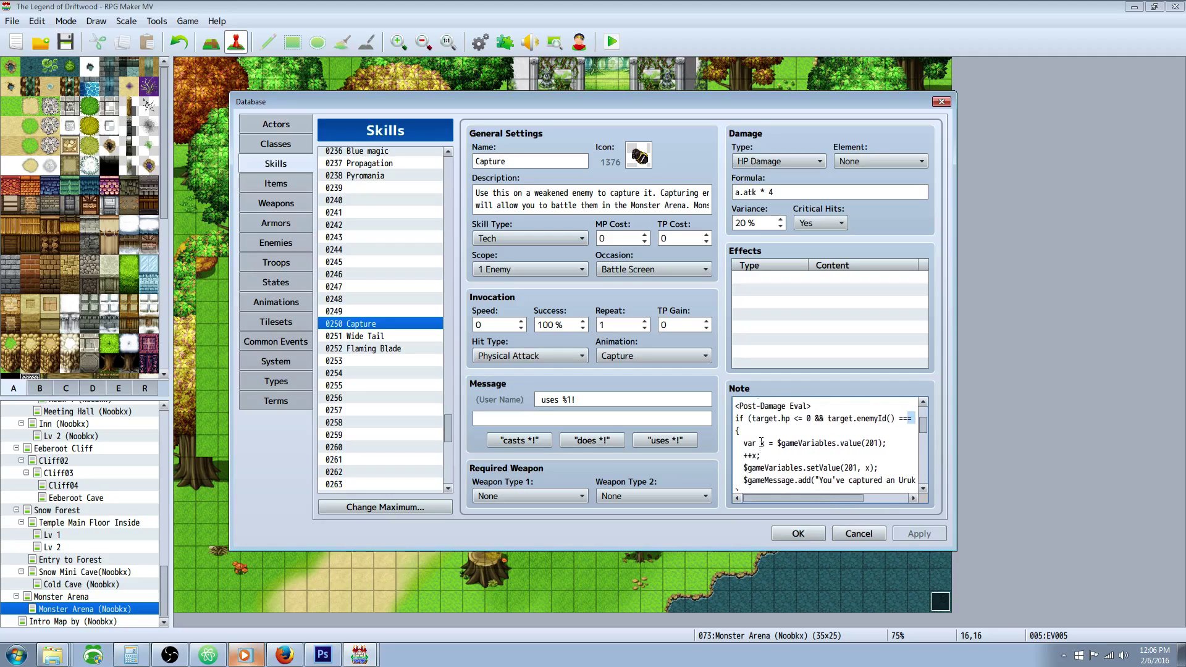
Examine the code lines that read game variable 201 into x, increment x and write it back with setValue.
drag(744, 443, 881, 445)
click(862, 443)
drag(743, 456, 757, 455)
click(758, 455)
click(744, 468)
drag(820, 467, 878, 467)
click(882, 468)
drag(749, 443, 834, 468)
click(744, 457)
click(884, 443)
double_click(875, 467)
Examine the $gameMessage.add line with its quoted capture text, up to the closing semicolon.
scroll(873, 464, down, 1)
mouse_move(794, 468)
mouse_down()
mouse_move(809, 471)
mouse_move(773, 467)
mouse_move(794, 467)
mouse_up()
click(815, 468)
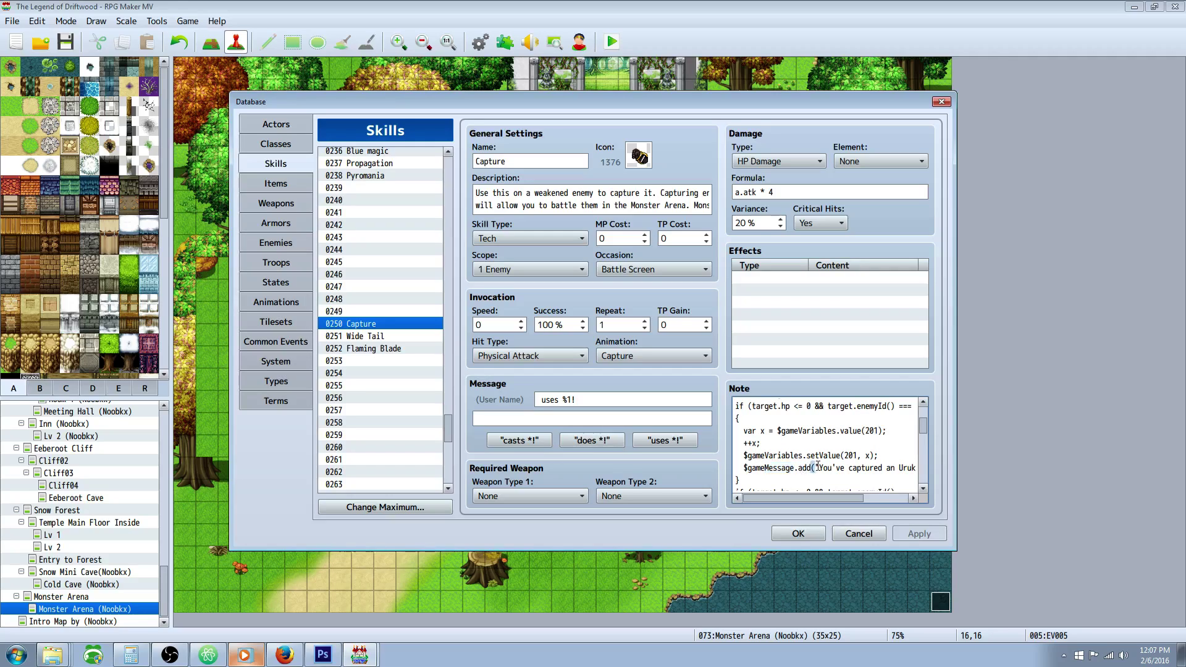
scroll(831, 498, right, 2)
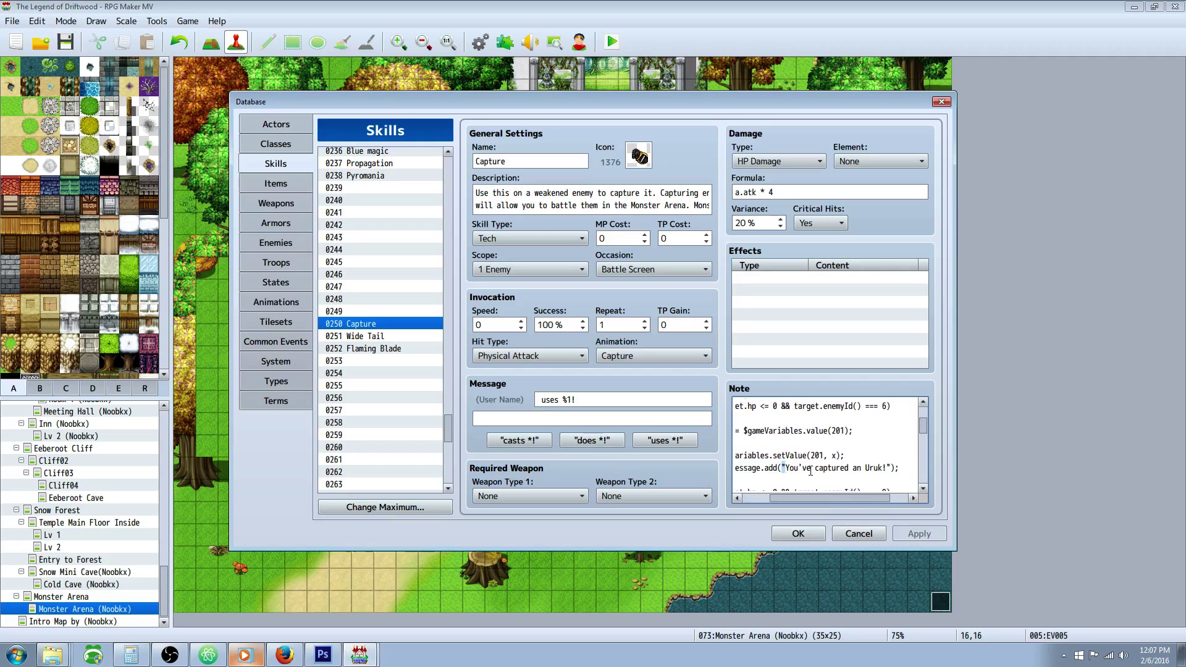
click(891, 467)
scroll(858, 482, down, 1)
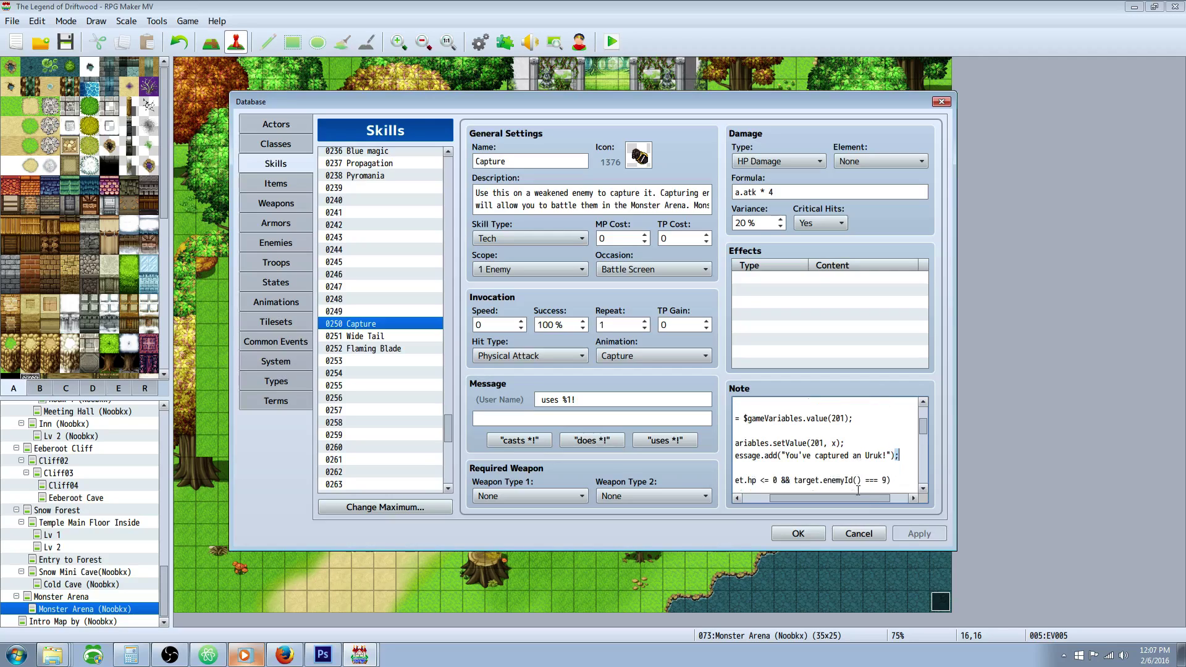
Examine the closing brace of the Uruk block and the following block, which uses variable 202.
drag(865, 497, 824, 485)
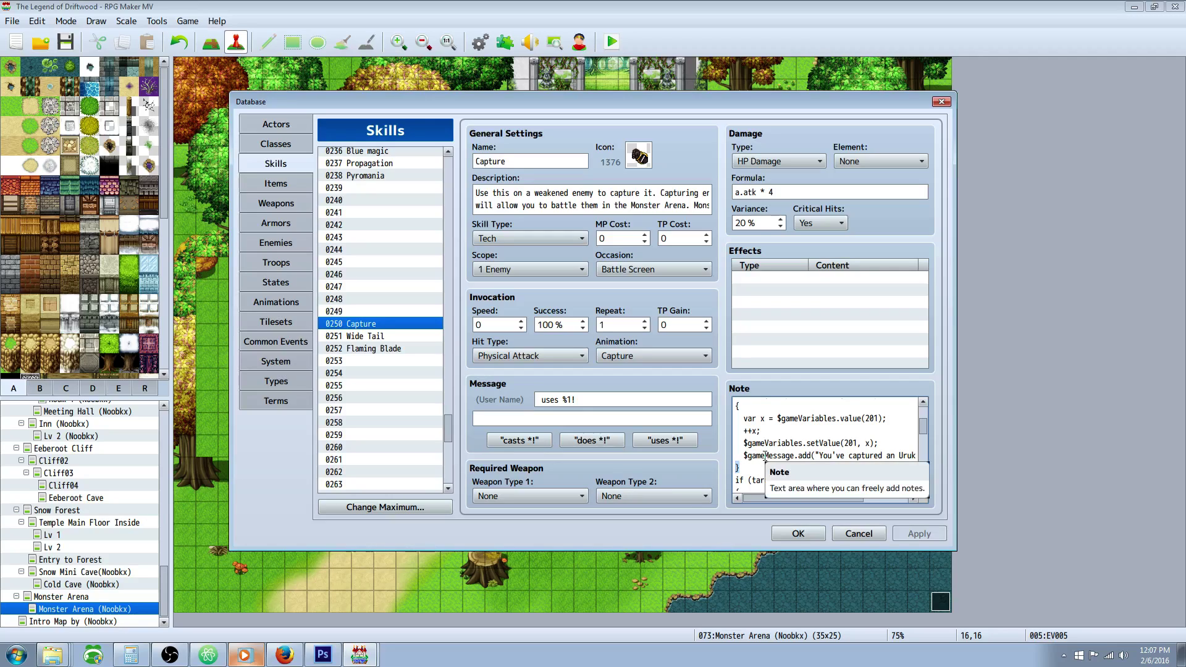
mouse_move(765, 477)
mouse_down()
mouse_move(734, 459)
mouse_move(735, 469)
mouse_move(727, 405)
mouse_move(733, 481)
mouse_move(798, 503)
mouse_move(778, 488)
mouse_up()
scroll(754, 456, down, 3)
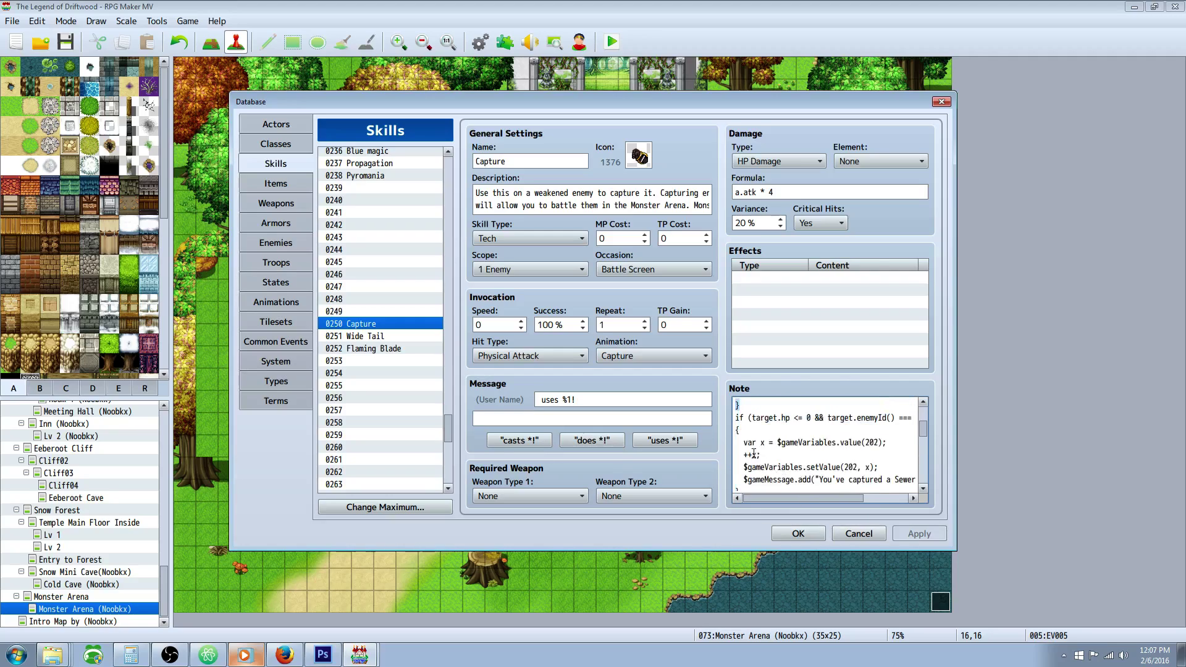
Examine the Sewer Jelly block's if condition with enemy ID 9 and the game variable number 202 it reads.
drag(835, 499, 872, 452)
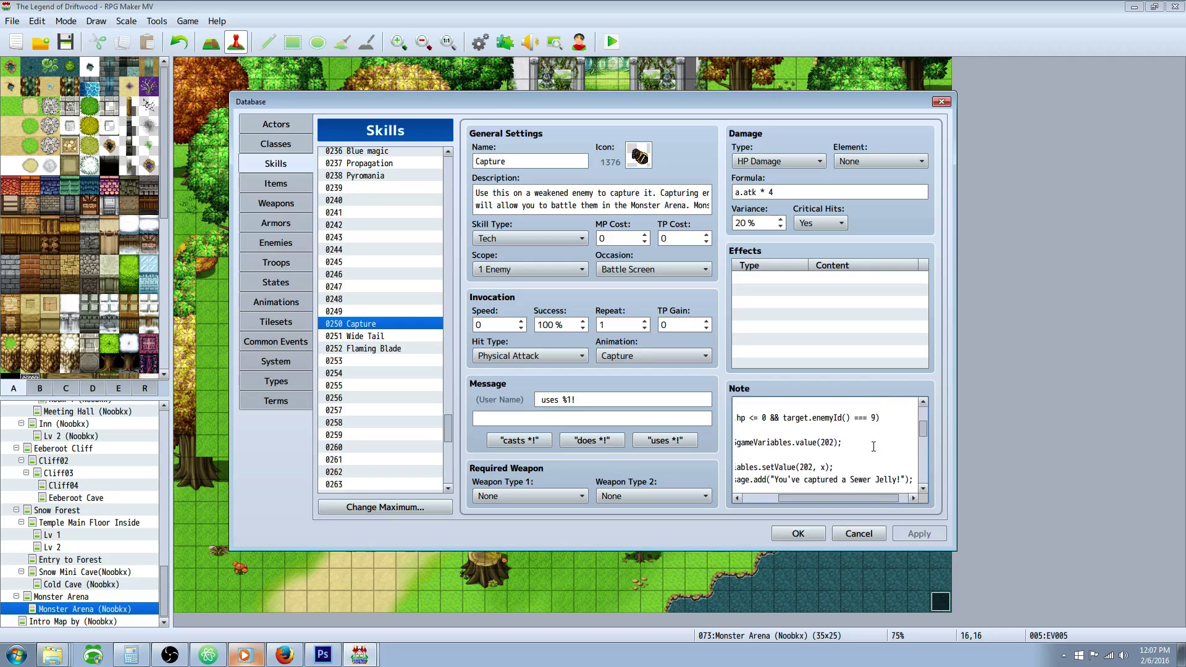
double_click(873, 417)
click(833, 441)
drag(842, 494, 804, 497)
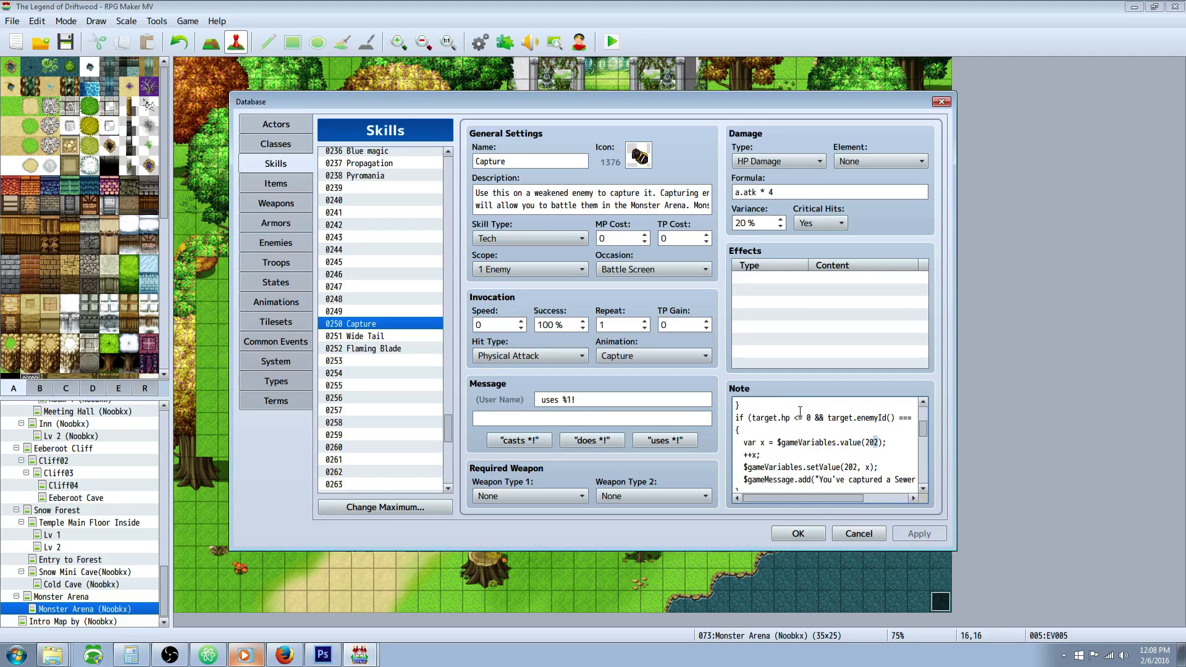
Start a Control Variables command at the end of the Arena Main common event and browse to variables 0201–0220.
click(284, 332)
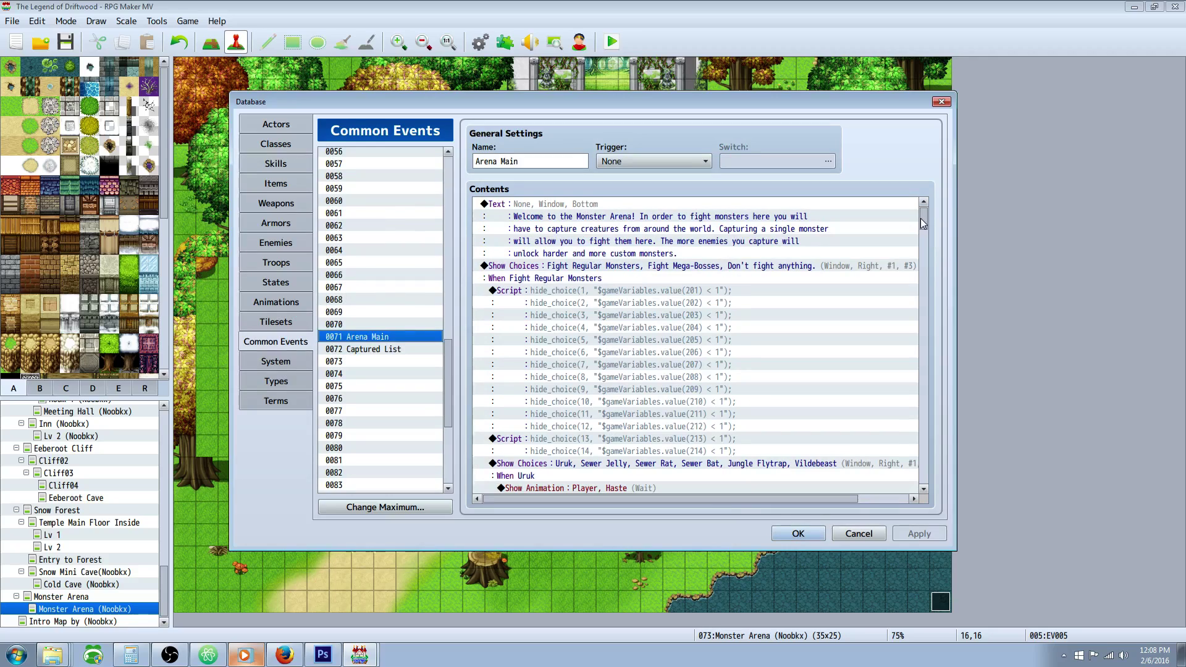
drag(924, 216, 923, 474)
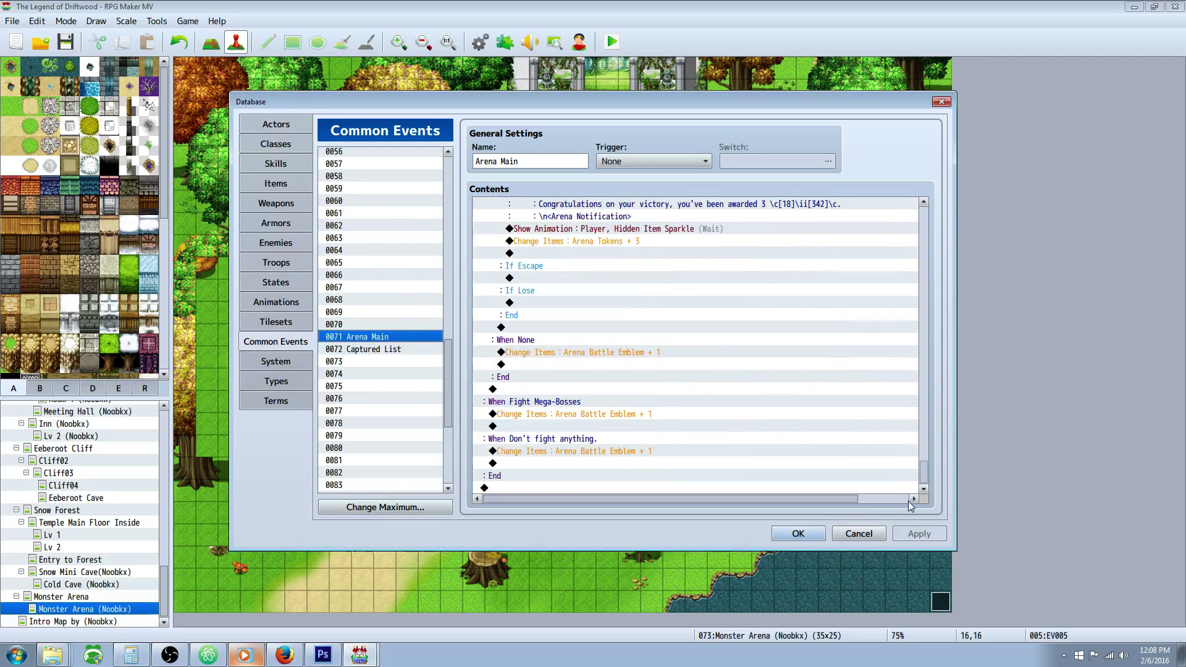
double_click(513, 488)
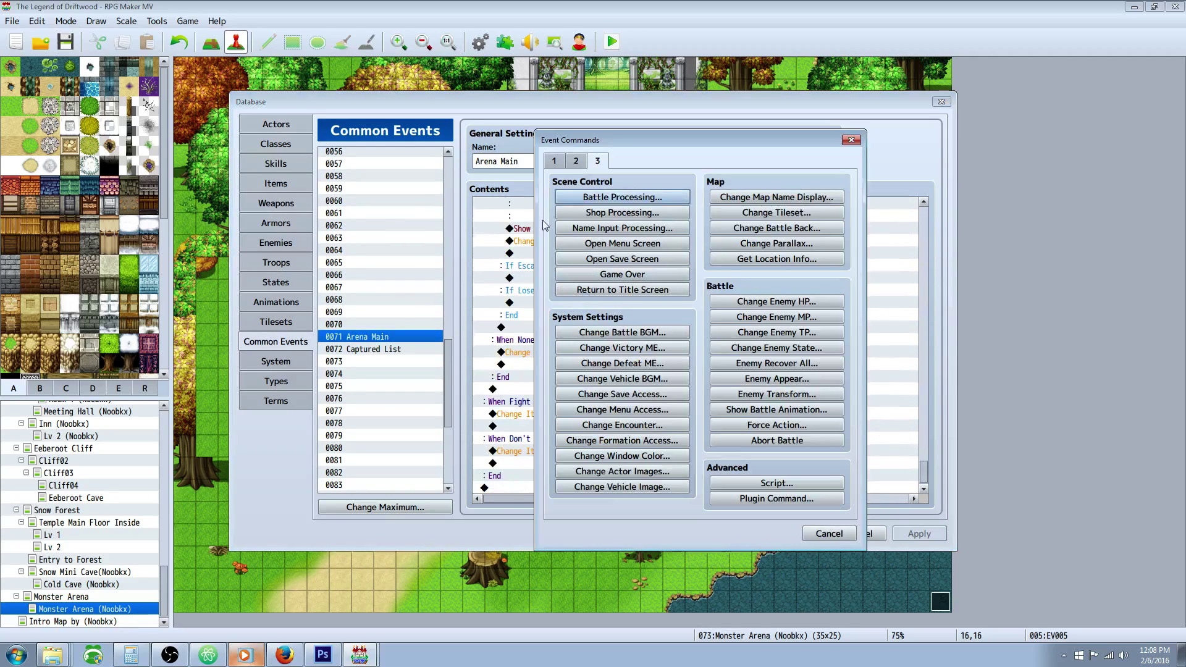
click(631, 317)
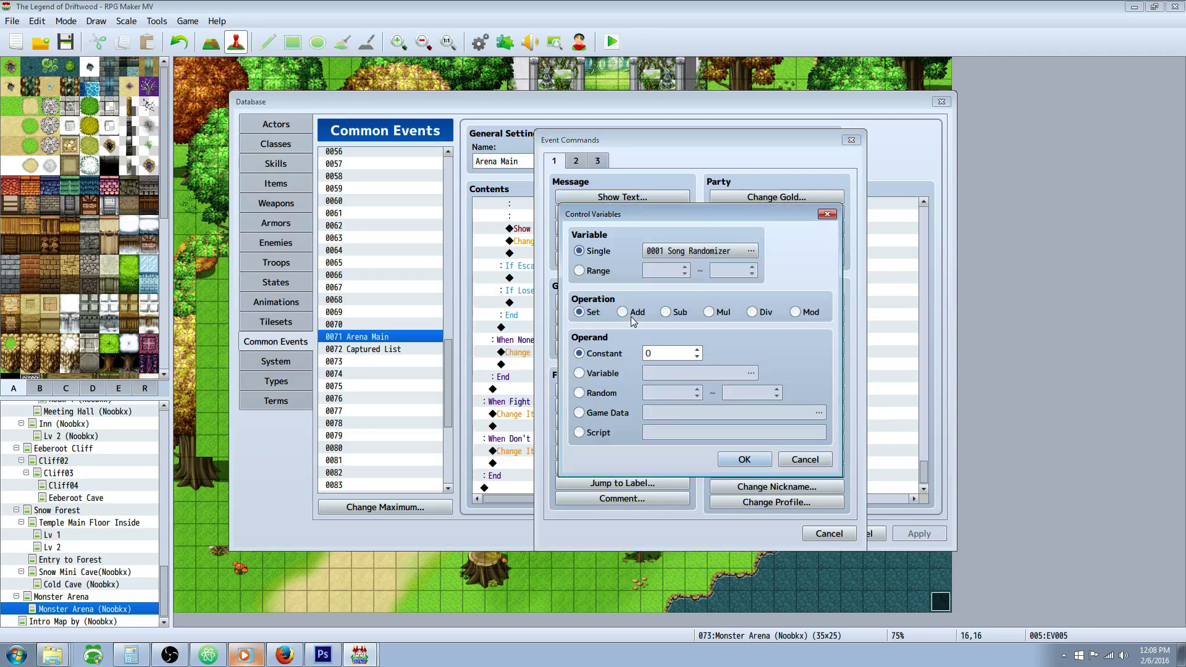
click(750, 250)
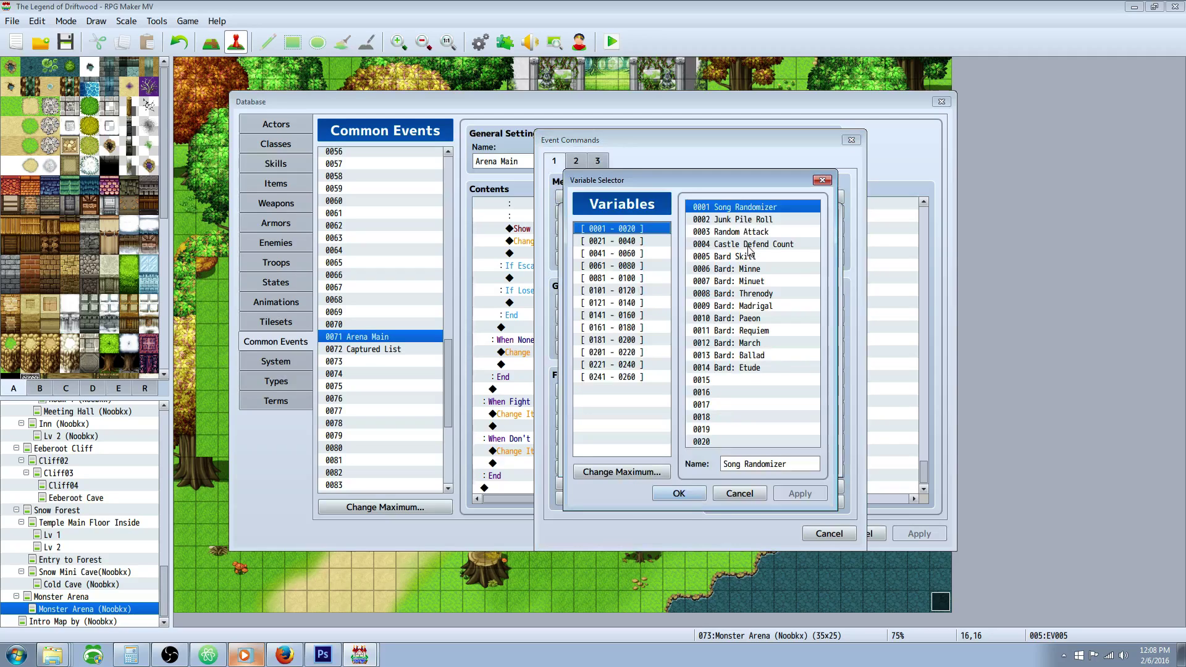
click(620, 352)
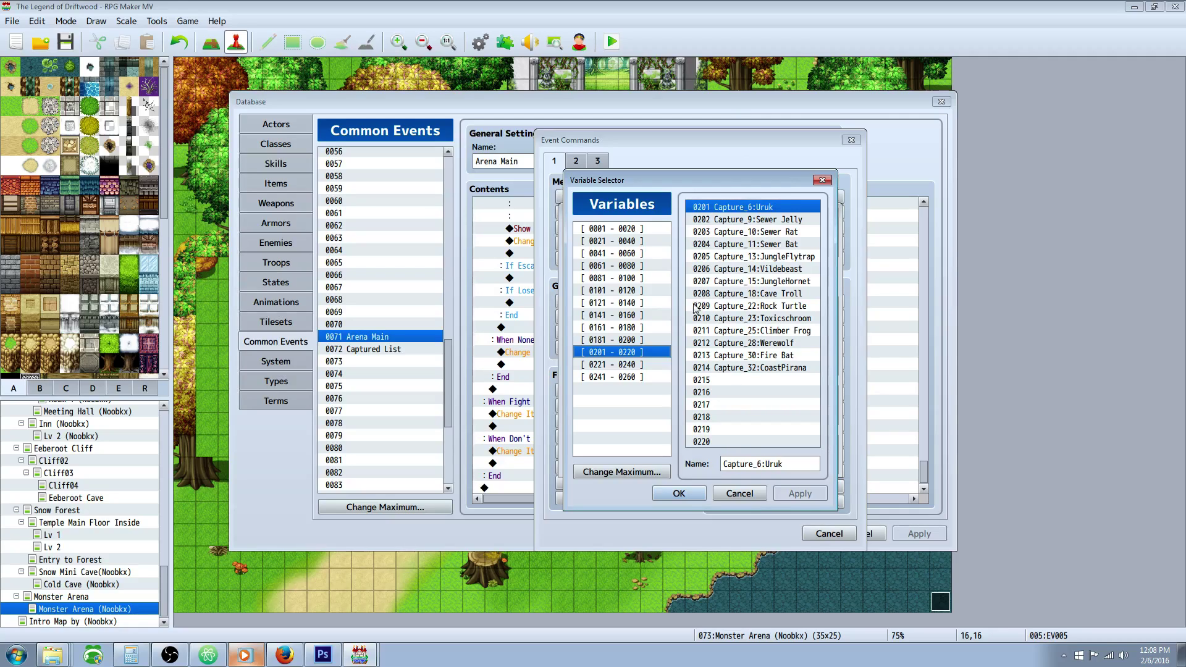
Compare the variable range 0201–0220 with the following ranges 0221–0240 and 0241–0260, ending on 0201–0220.
click(635, 364)
click(635, 350)
click(636, 365)
click(636, 376)
click(636, 365)
click(635, 352)
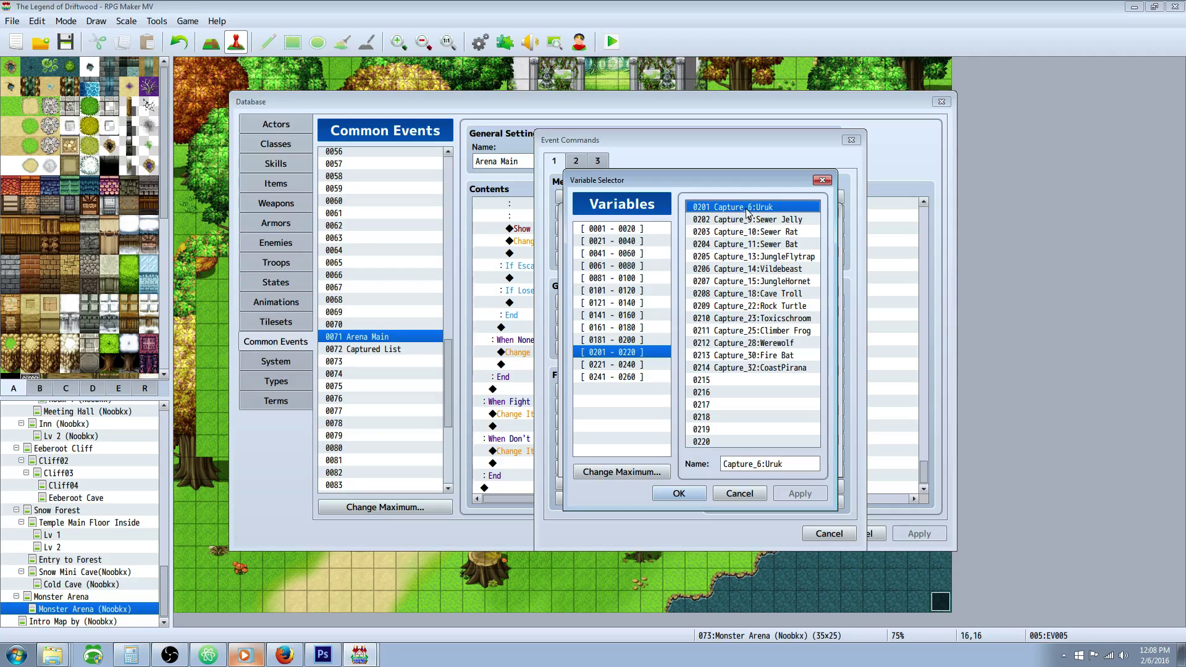
Examine the name of variable 0201, highlighting the enemy ID 6 and the Capture prefix in Capture_6:Uruk.
click(758, 462)
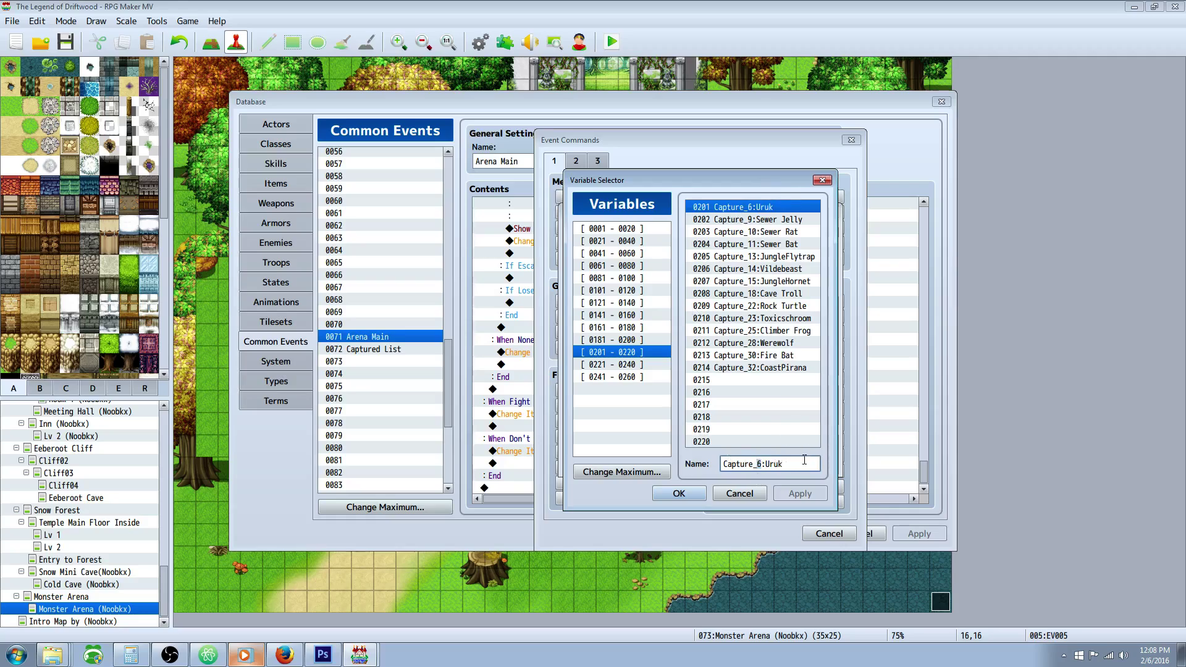
drag(788, 464, 722, 465)
click(760, 464)
drag(756, 465, 702, 464)
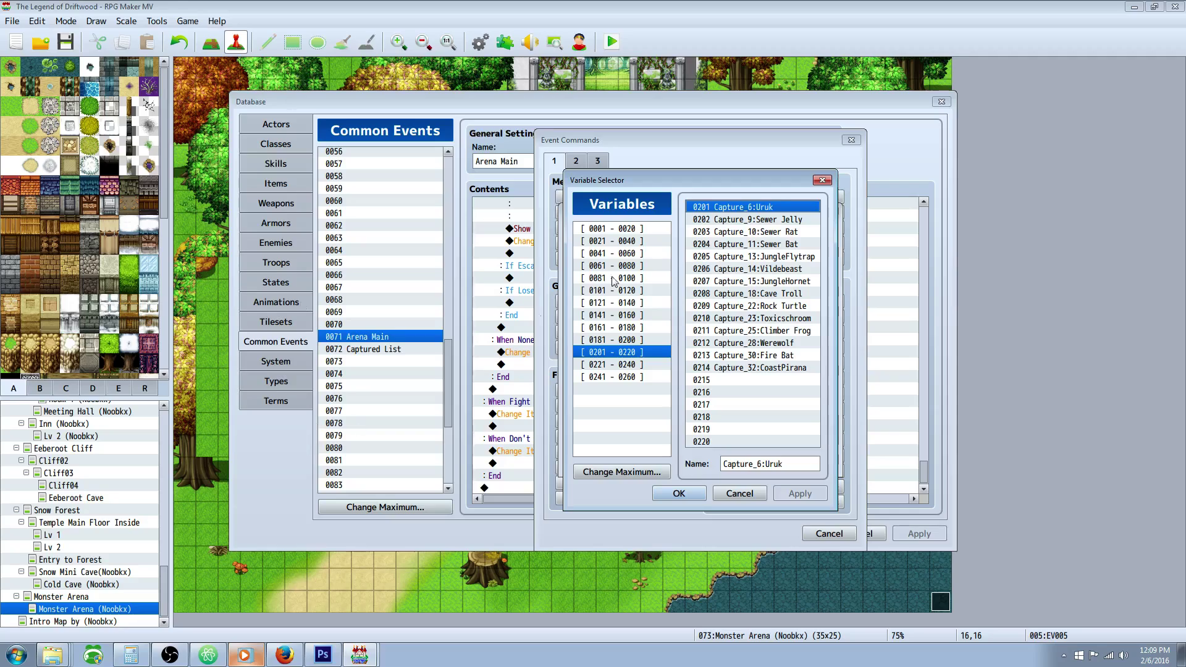
Look through the capture variables from 0201 Capture_6:Uruk to 0214 Capture_32:CoastPirana, ending on 0210 Capture_23:Toxicschroom.
click(779, 220)
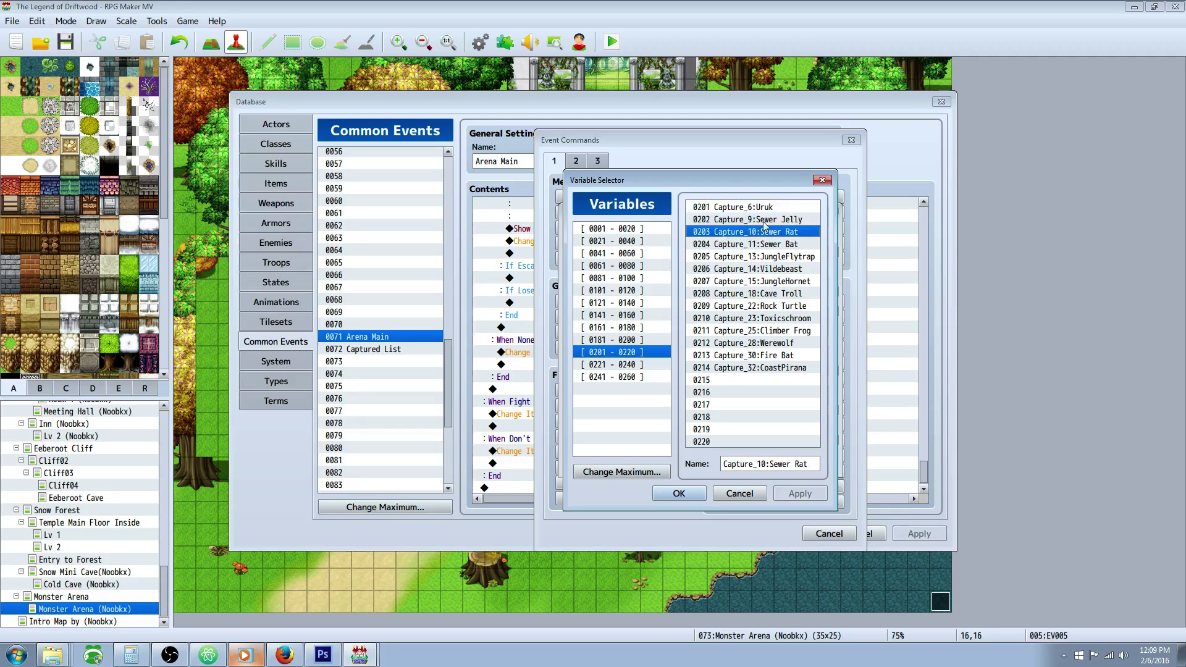
click(764, 379)
click(778, 212)
click(772, 218)
click(769, 233)
click(767, 246)
drag(768, 250, 758, 358)
click(758, 368)
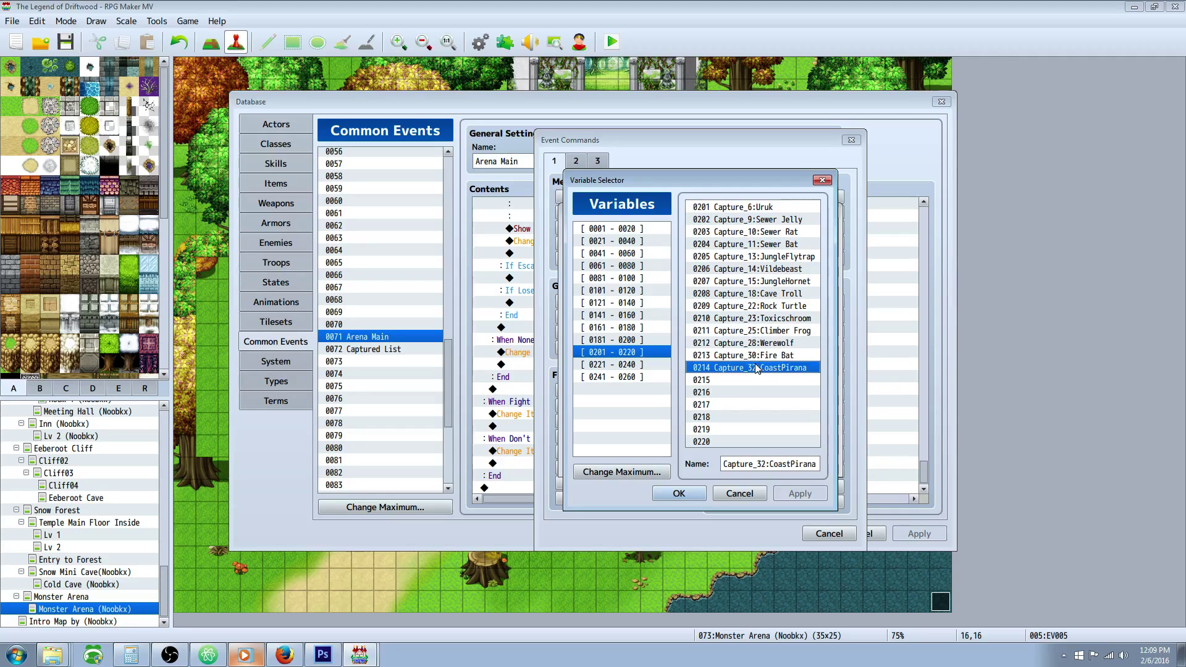
click(760, 357)
click(752, 210)
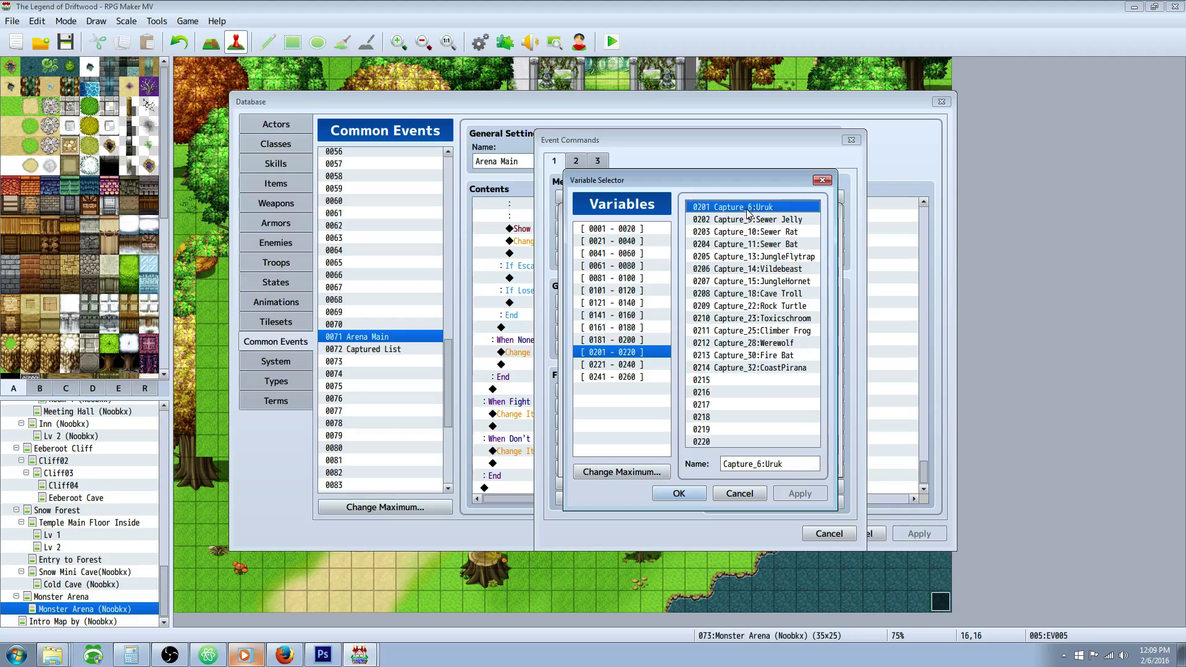
drag(802, 215, 778, 318)
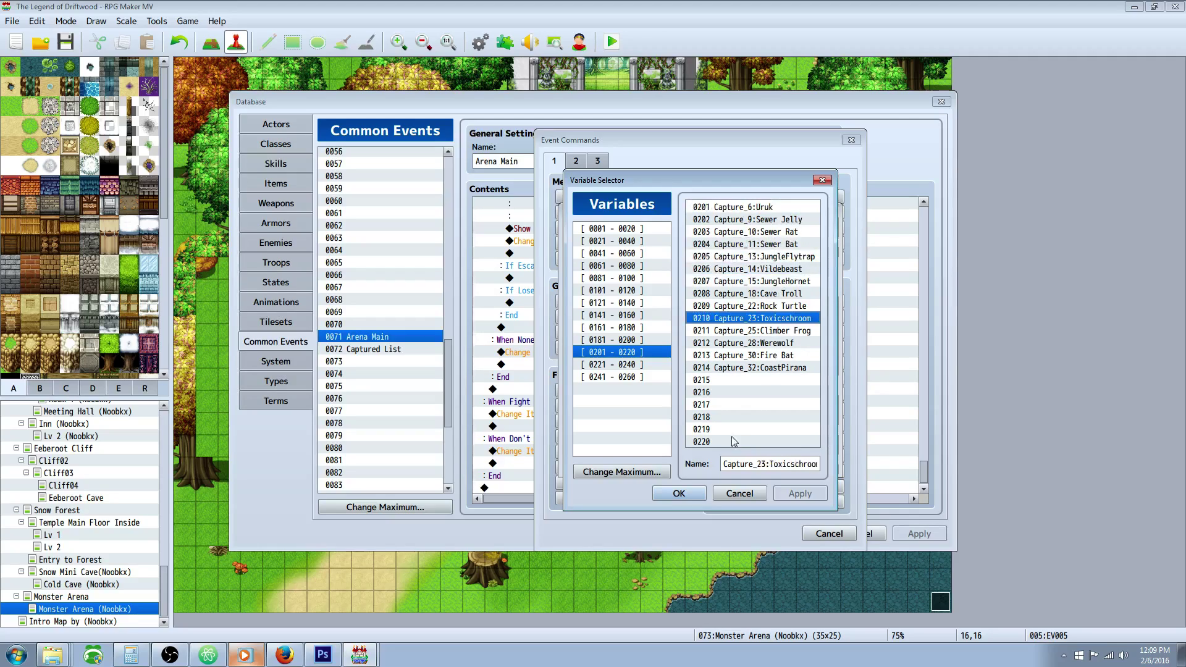
Delete the trial Control Variables command for 0210 Capture_23:Toxicschroom from the end of Arena Main and save the database.
click(679, 492)
click(746, 464)
click(648, 477)
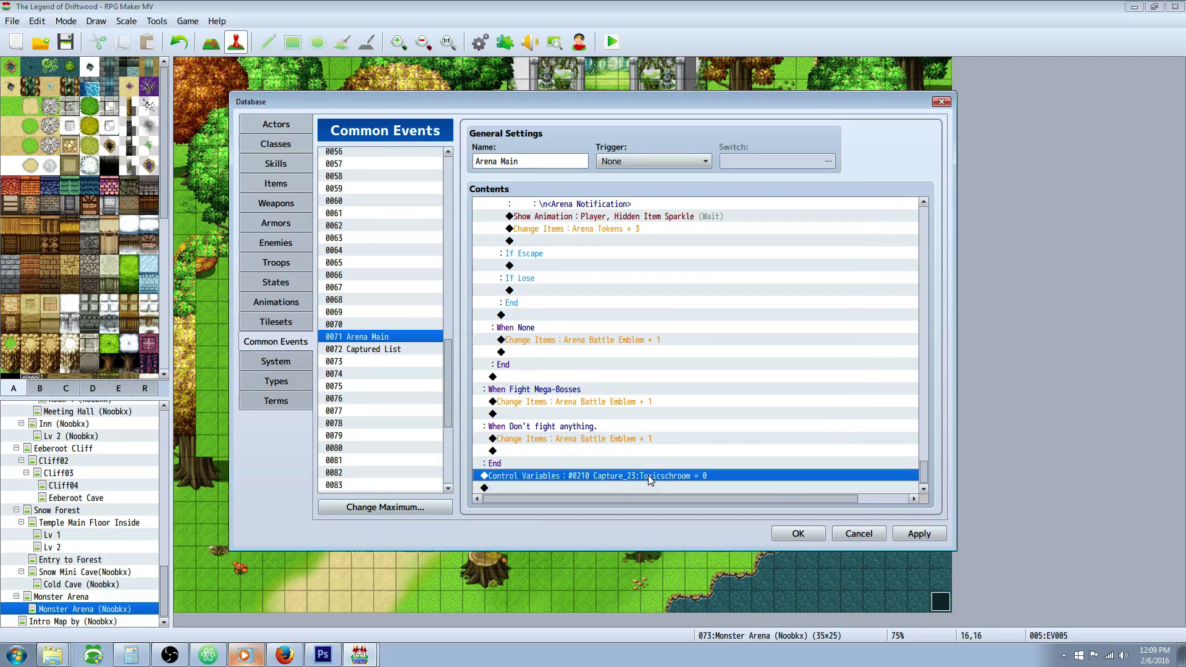
key(Delete)
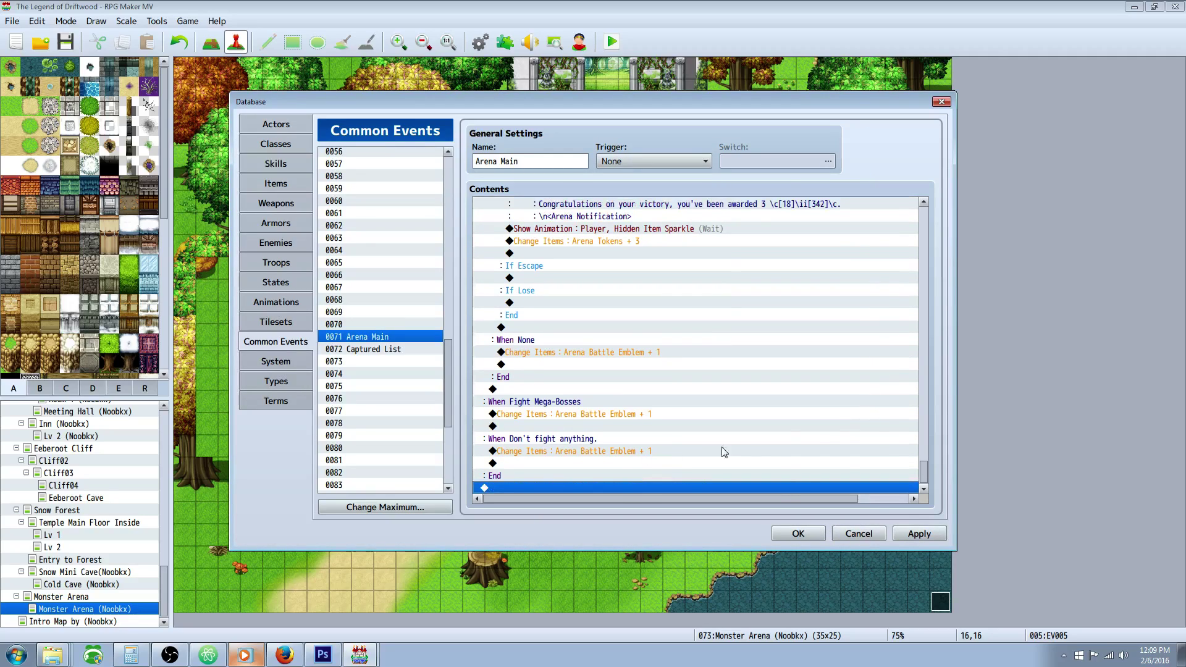
click(914, 533)
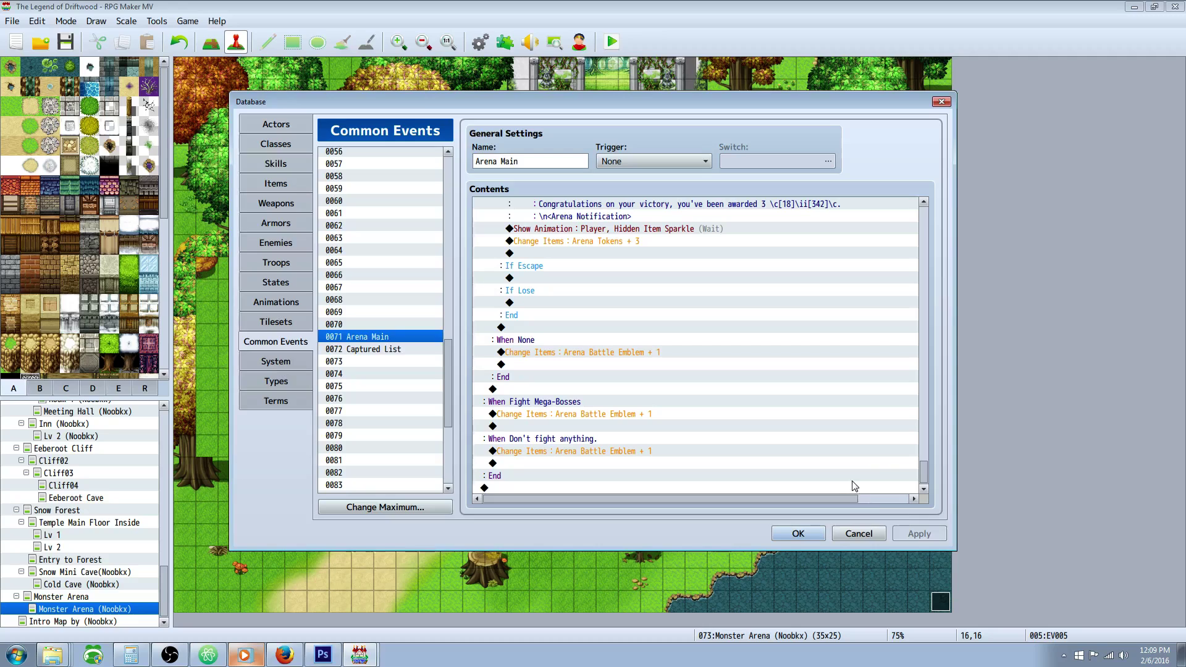
drag(925, 468, 915, 203)
click(798, 533)
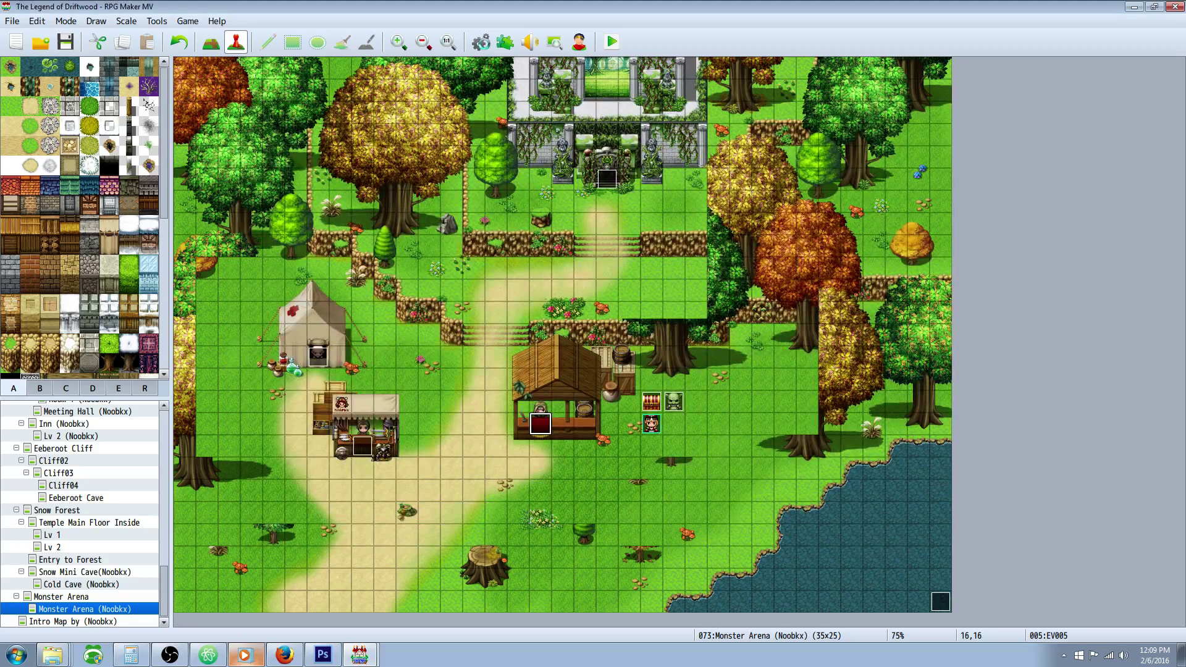
Reopen the Capture skill's note and examine the Uruk block's enemy ID 6, variable 201 and capture message.
click(480, 42)
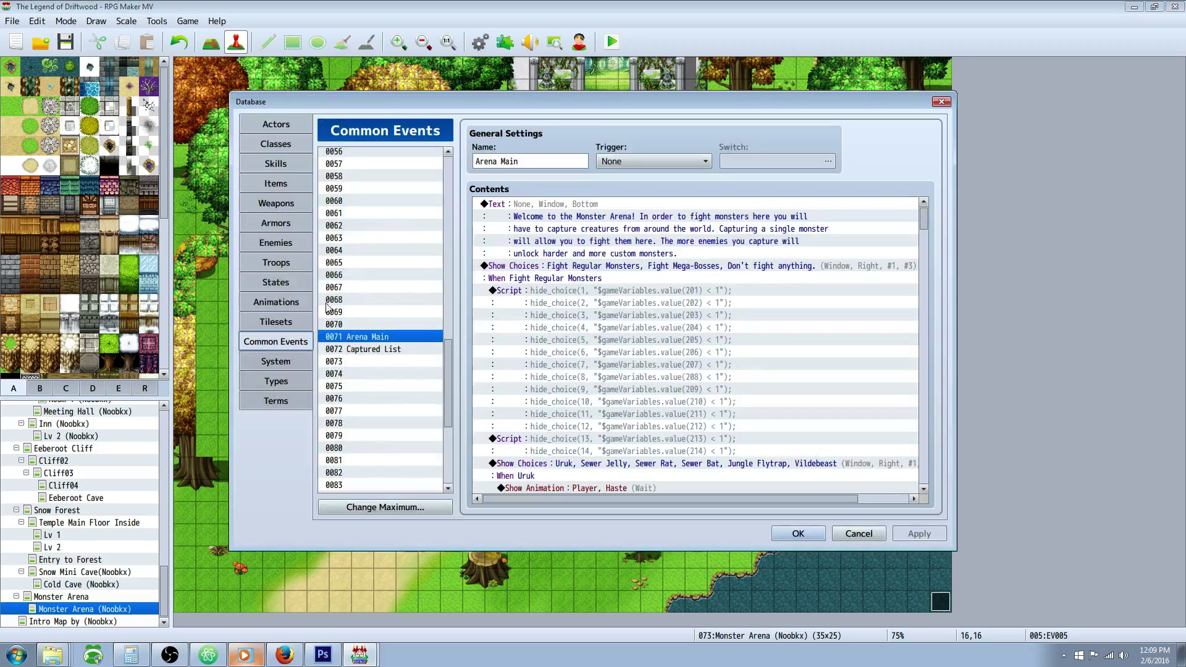
click(267, 158)
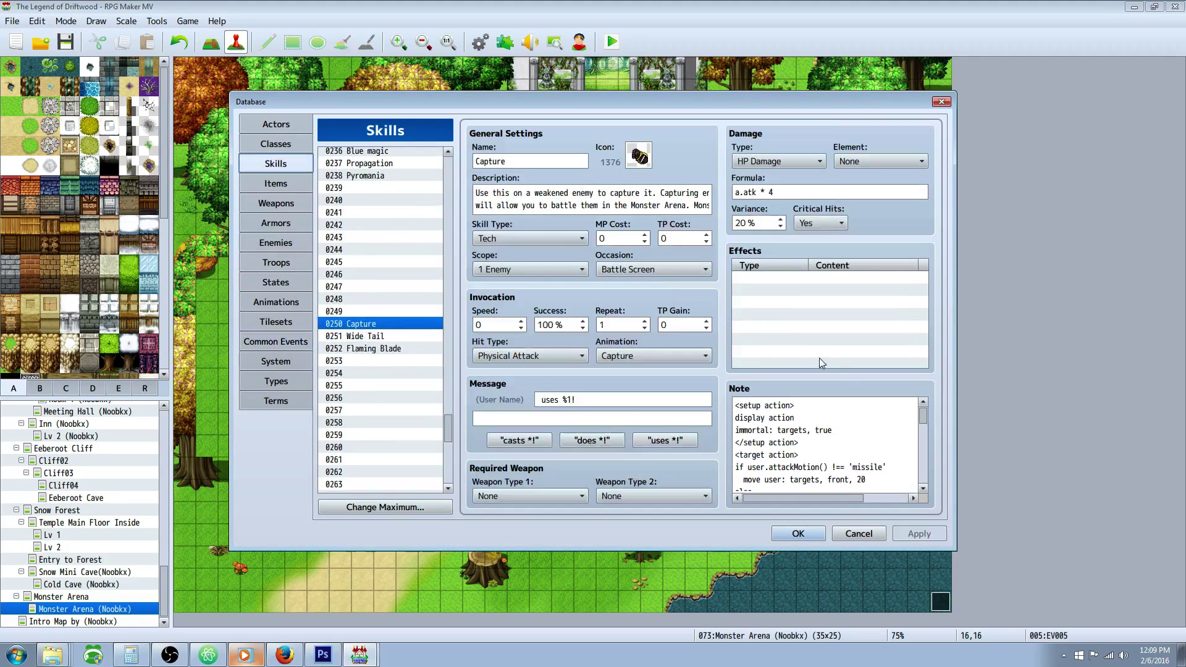
scroll(892, 419, down, 5)
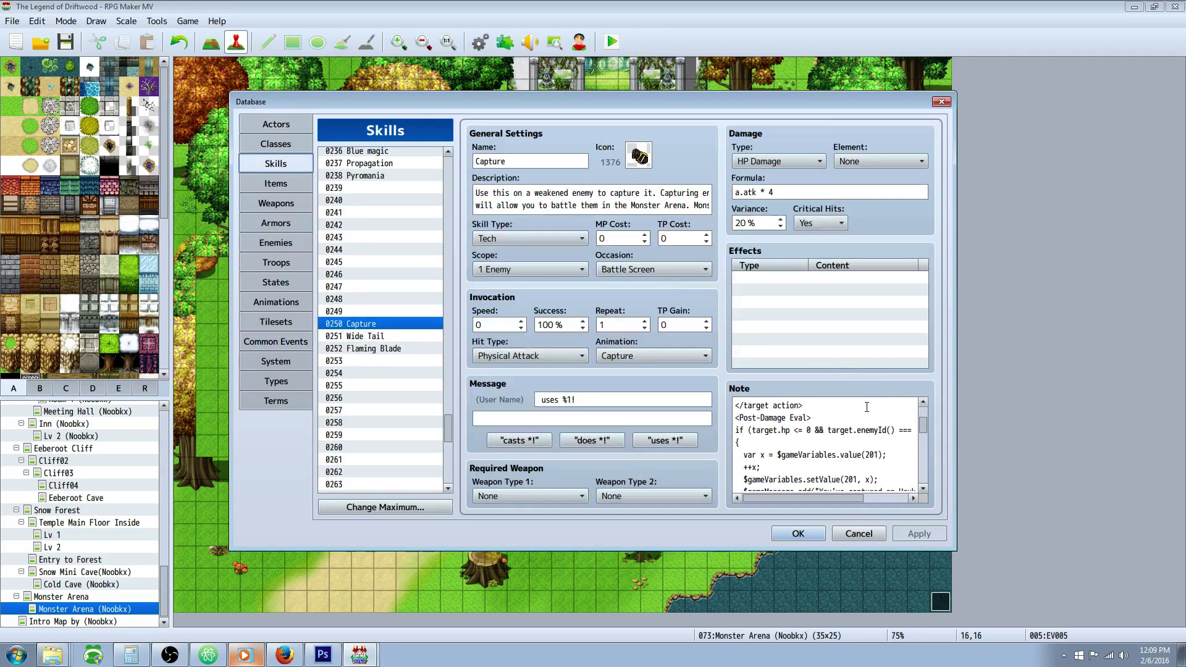
key(ctrl+a)
drag(835, 502, 844, 496)
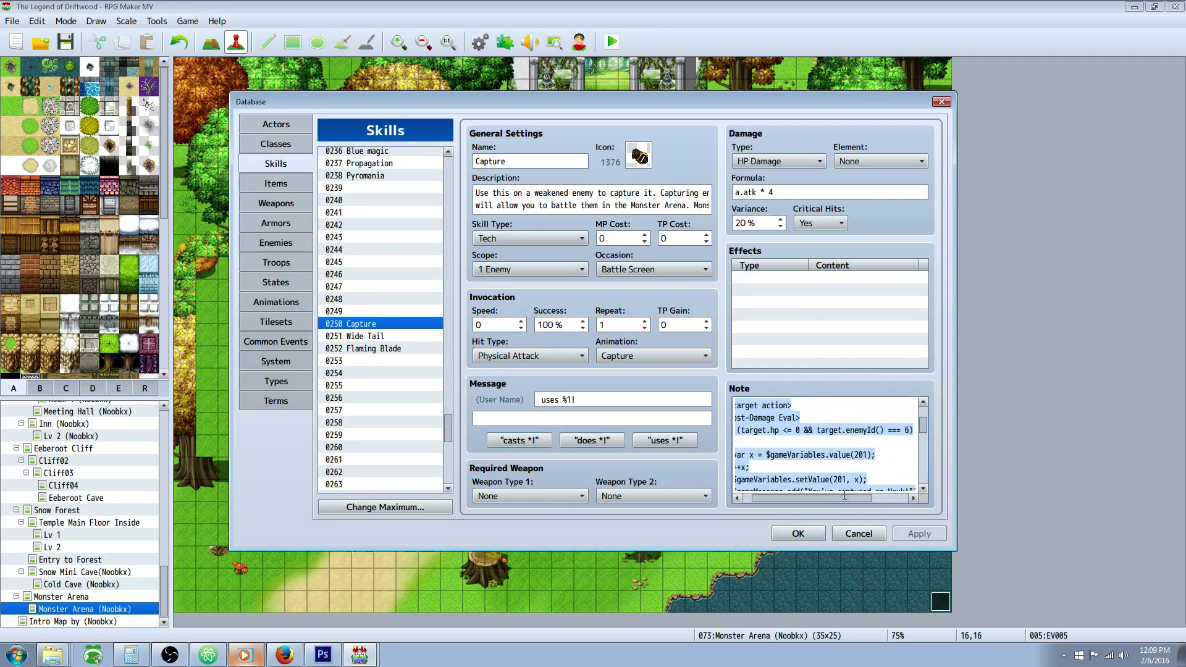
scroll(870, 445, down, 1)
click(866, 430)
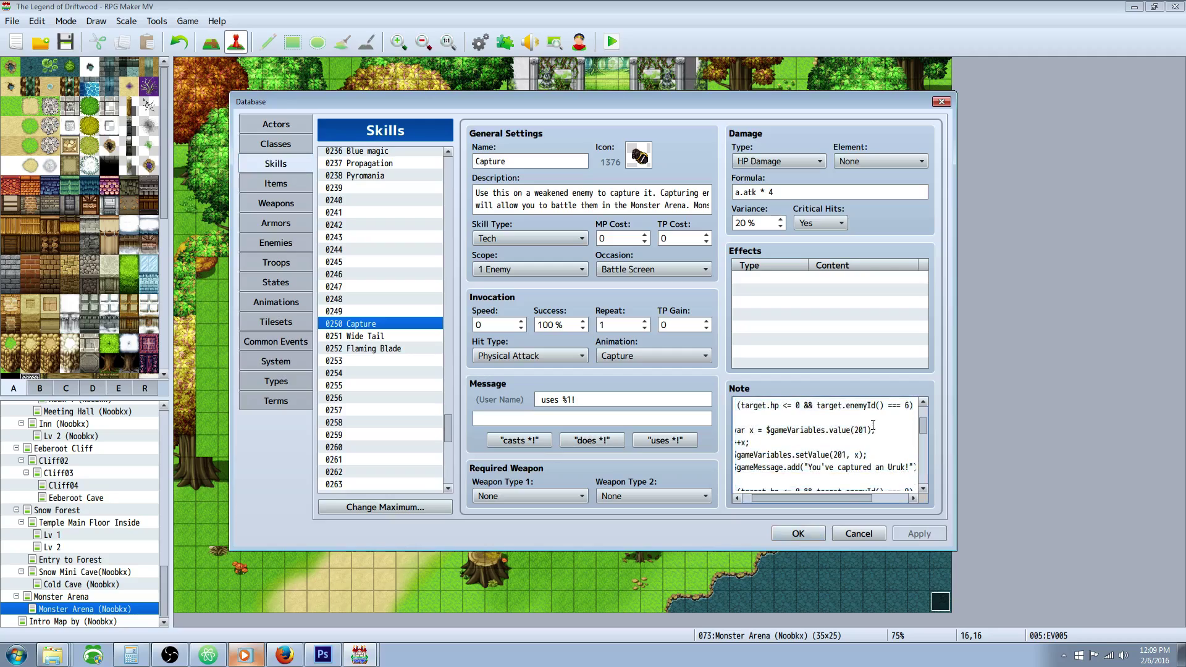
click(903, 405)
drag(863, 498, 891, 465)
click(869, 467)
Examine the note from the Sewer Jelly condition with enemy ID 9 down to the closing Post-Damage Eval tag.
scroll(901, 449, down, 3)
click(892, 431)
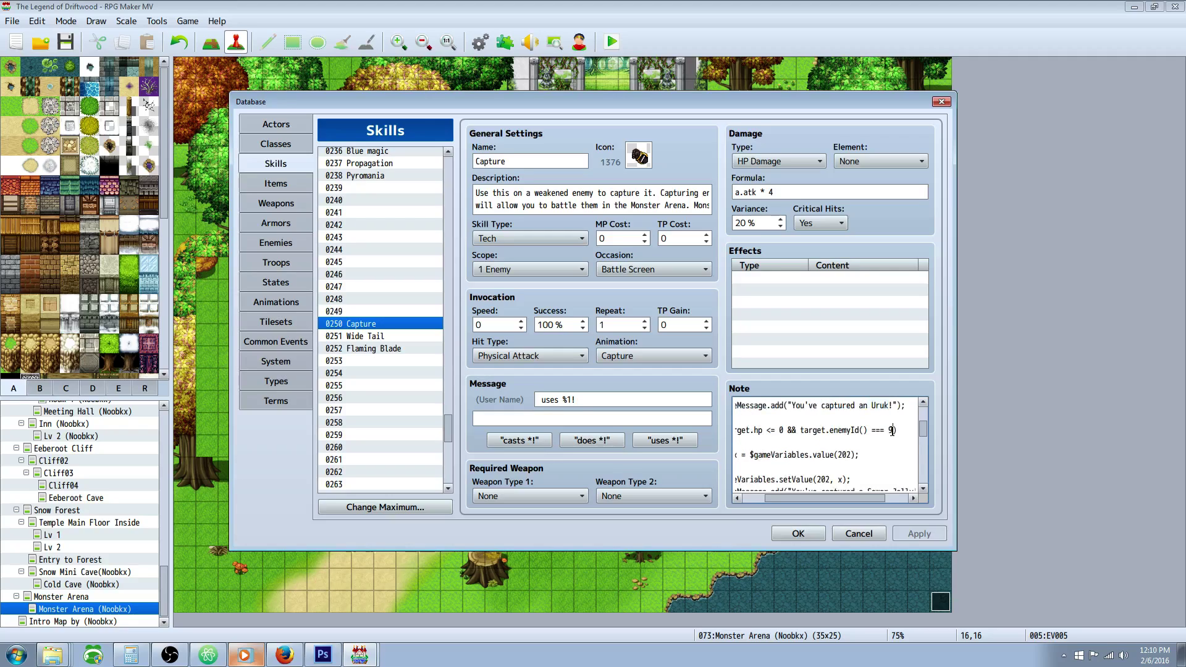
scroll(858, 454, down, 1)
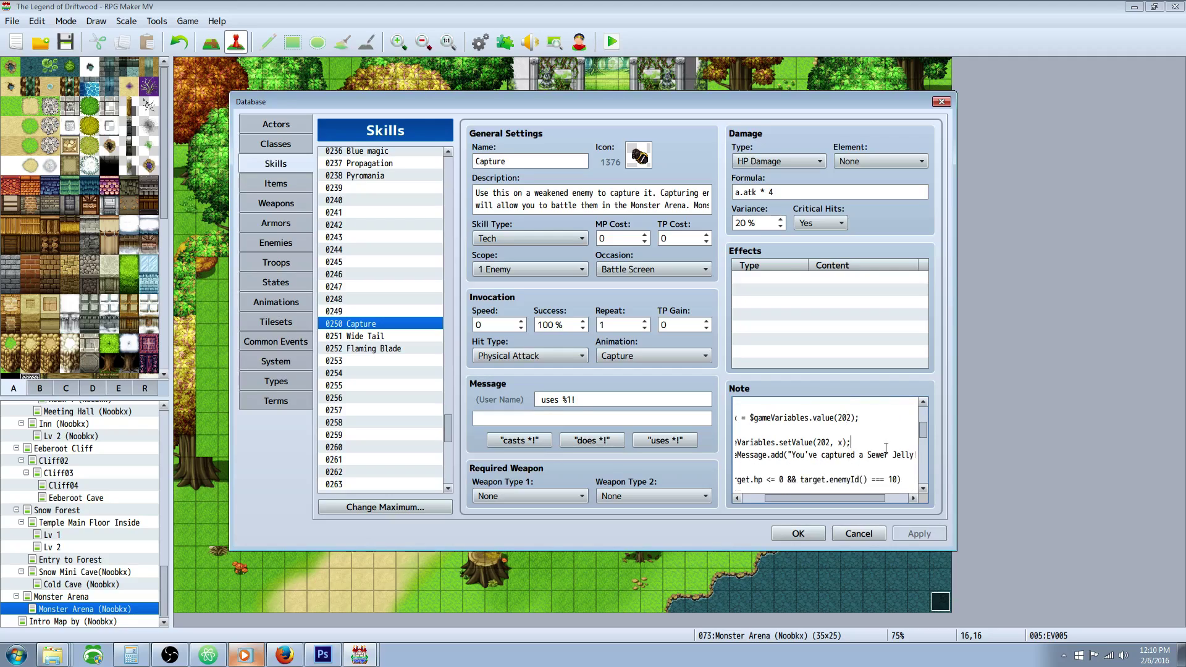
scroll(886, 447, down, 8)
scroll(877, 442, down, 10)
scroll(871, 447, down, 10)
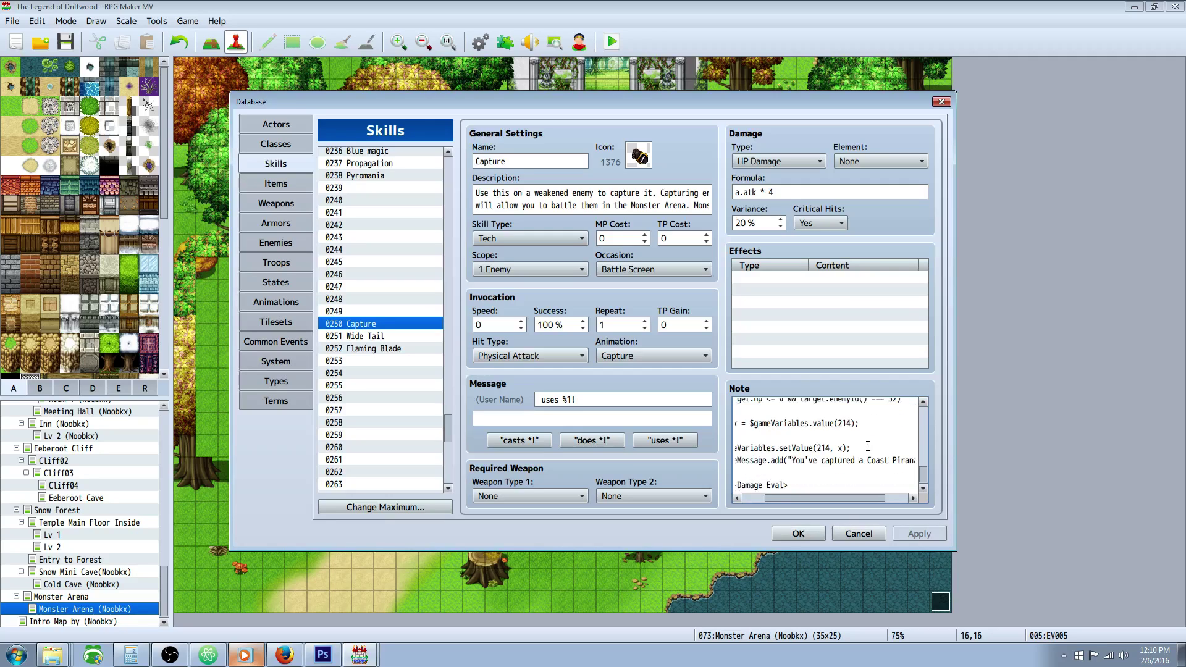
drag(844, 498, 755, 498)
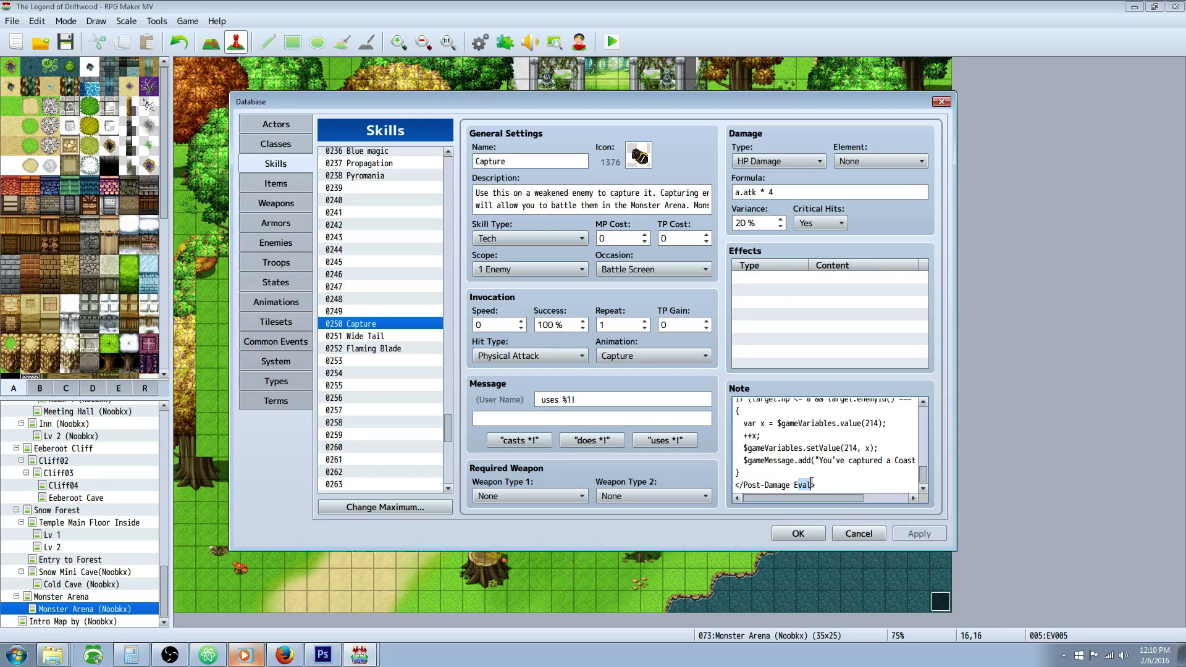
drag(736, 485, 806, 478)
Duplicate the Coast Pirana if block directly above the closing Post-Damage Eval tag.
scroll(800, 472, up, 1)
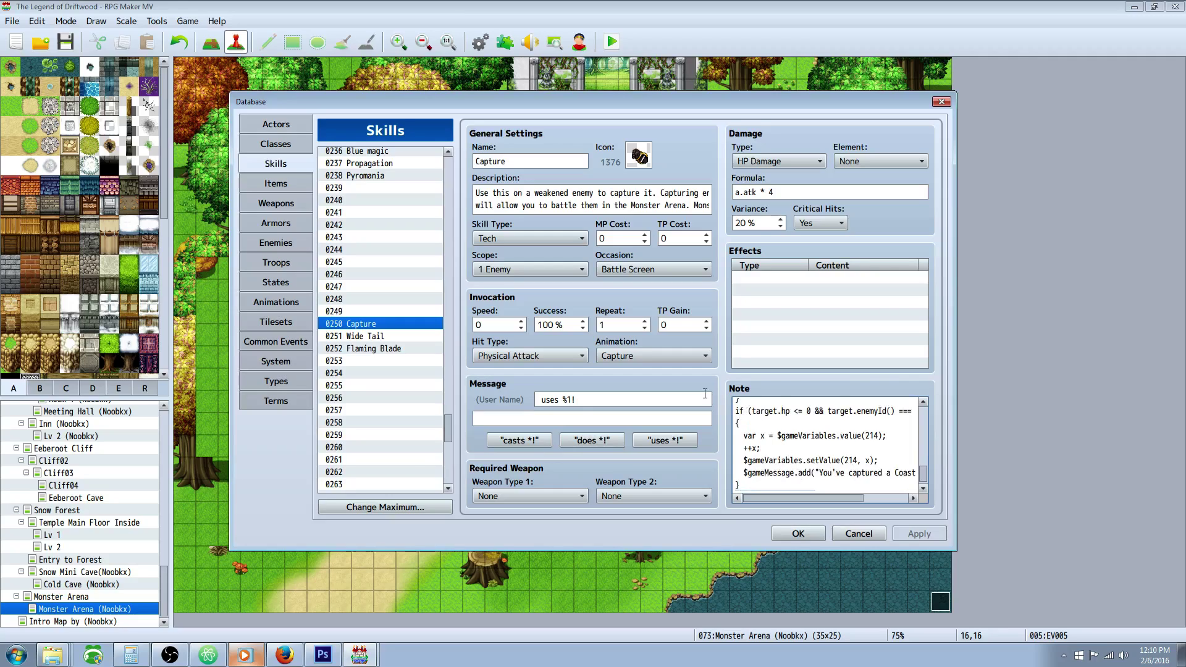
drag(739, 413, 751, 496)
click(749, 489)
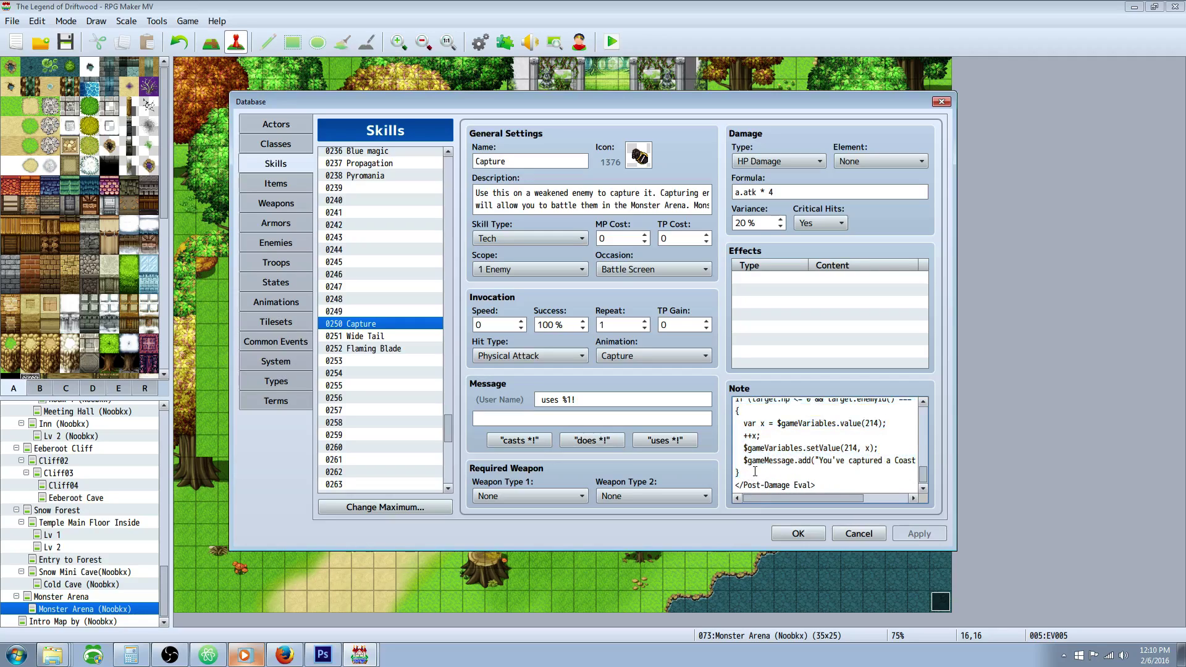
key(Delete)
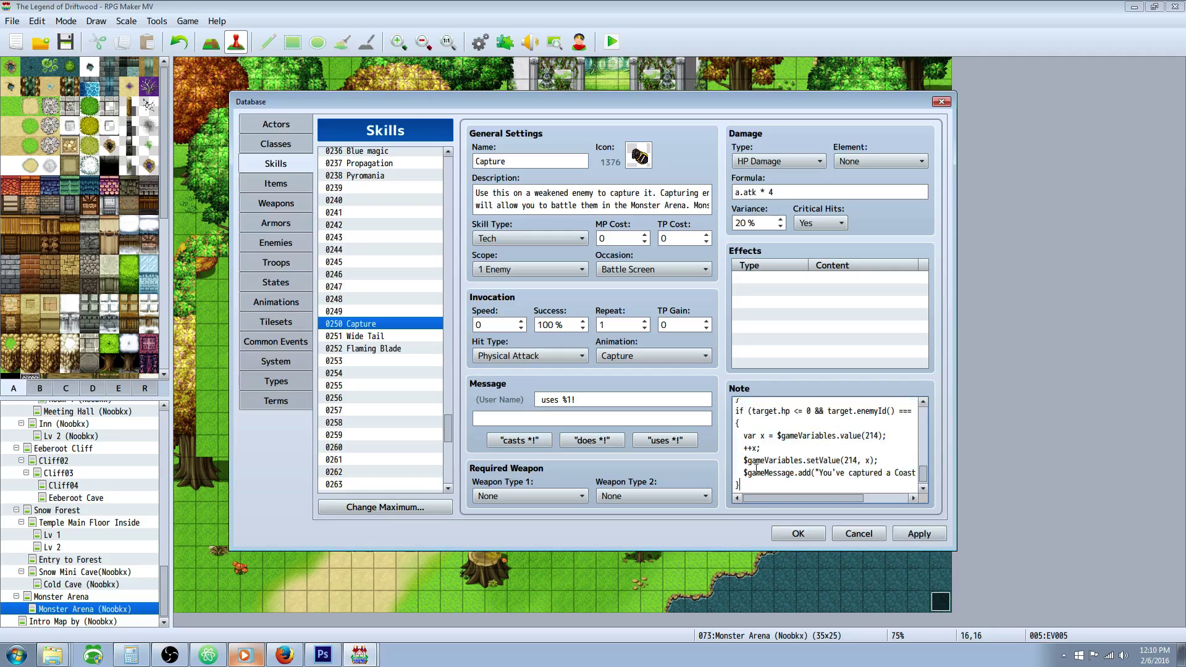
Highlight the parts to customise in the last block: enemy ID 32, variable 214 and the Coast Pirana message text.
drag(816, 498, 853, 498)
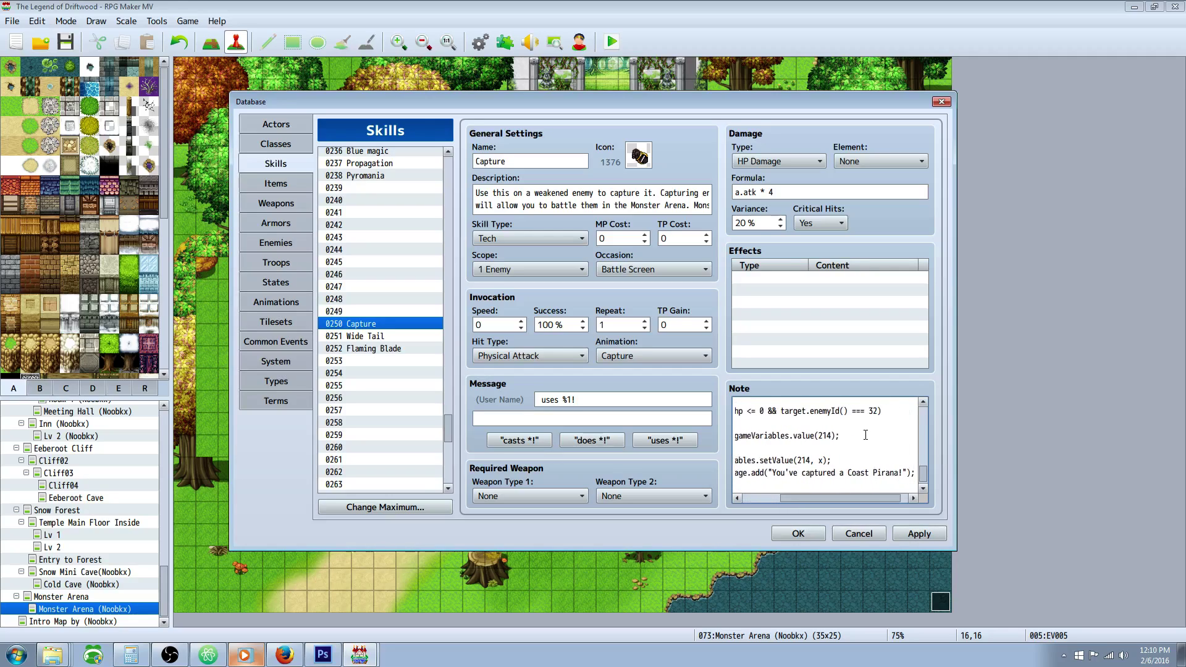
double_click(874, 411)
click(827, 436)
drag(848, 473, 900, 473)
drag(843, 498, 806, 498)
scroll(803, 457, down, 1)
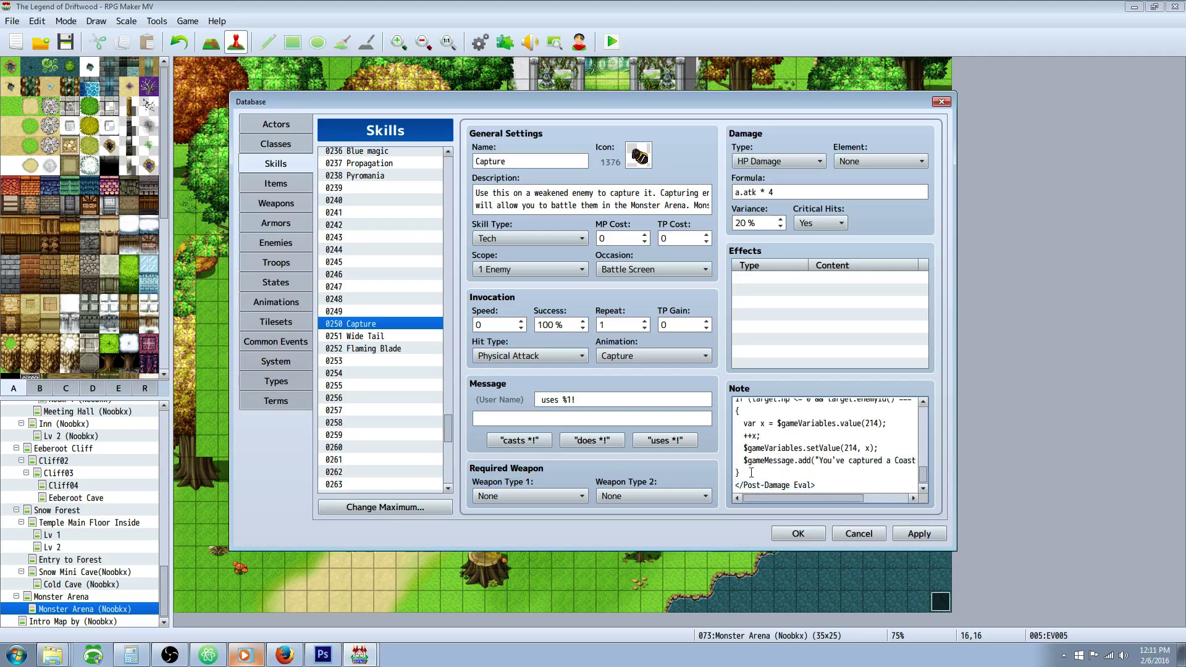
Remove the duplicated Coast Pirana block from above the closing Post-Damage Eval tag.
triple_click(737, 466)
drag(736, 466, 735, 411)
click(784, 463)
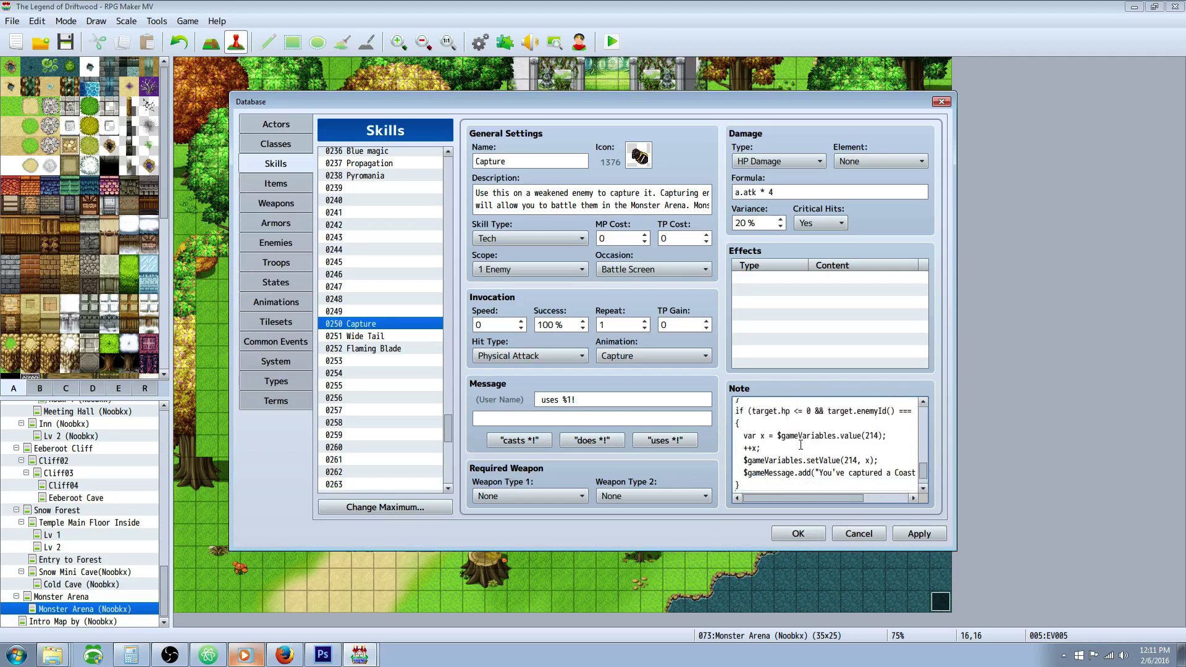
key(ctrl+a)
click(791, 442)
scroll(791, 442, down, 1)
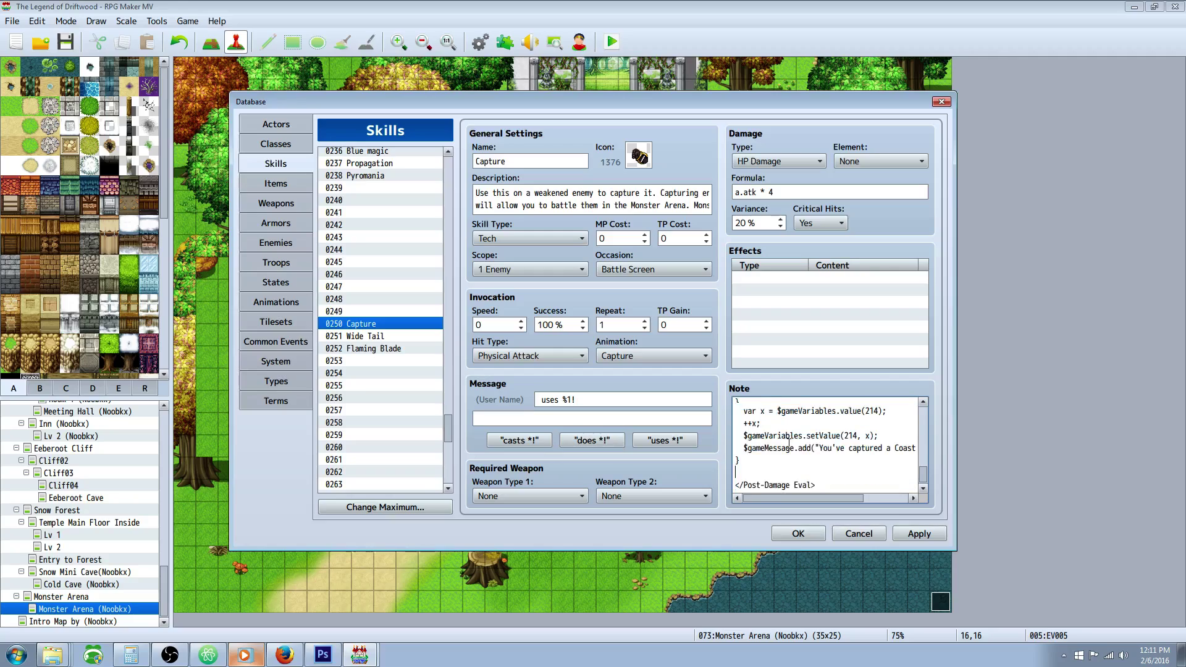
Remove the blank line above the closing Post-Damage Eval tag and apply the change to the Capture skill.
key(BackSpace)
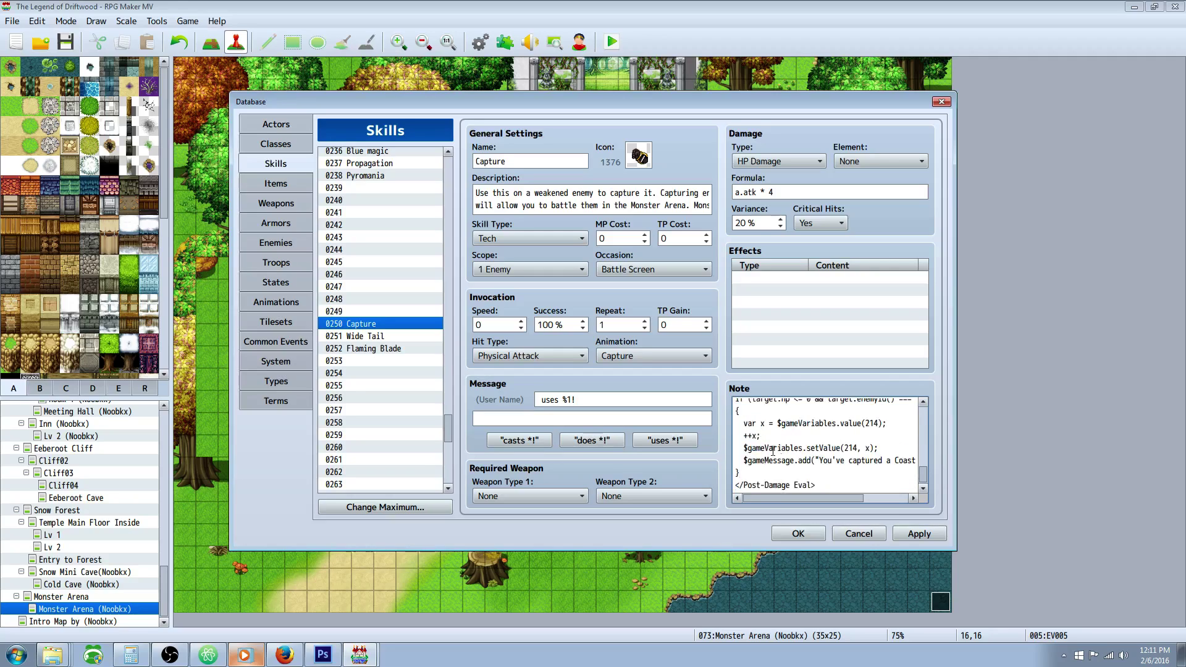
click(932, 537)
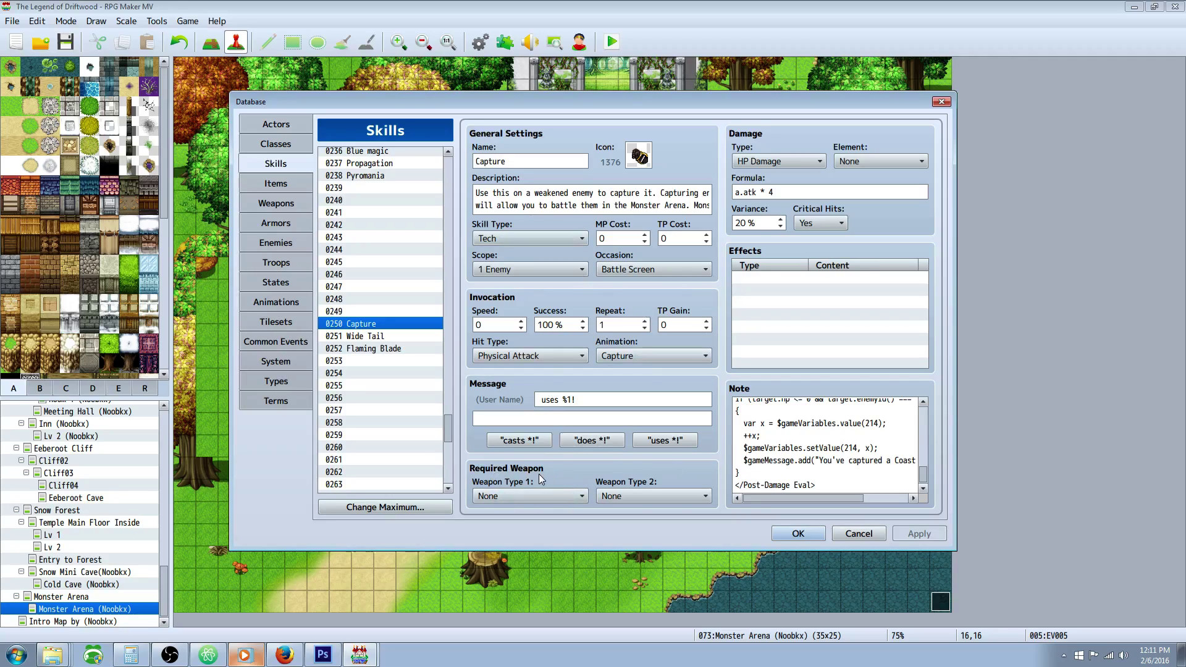
mouse_move(540, 479)
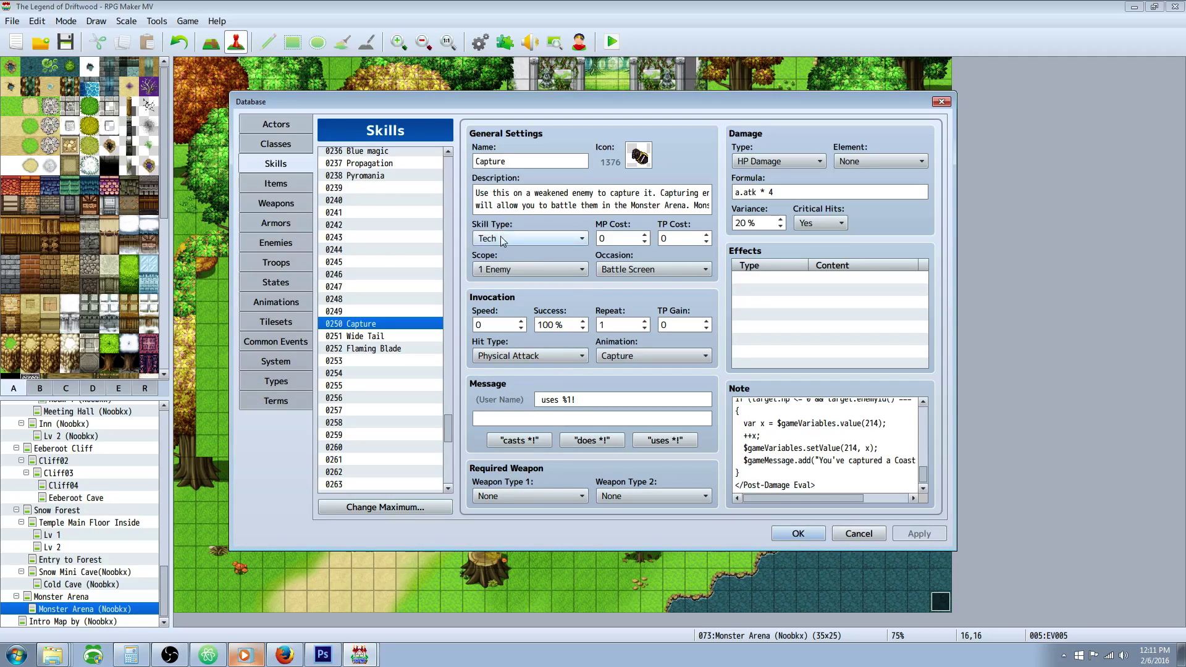
mouse_move(506, 227)
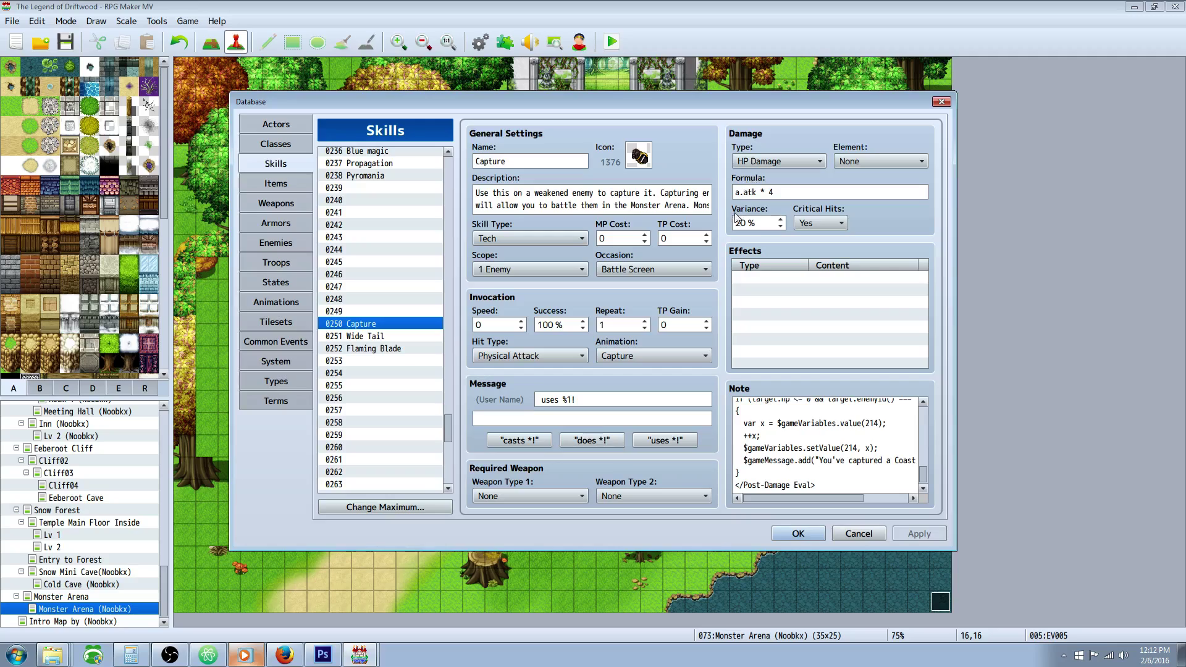
Open the weapons database and view the Capture Harp's stats and Weapon Unleash note.
mouse_move(735, 220)
mouse_move(872, 158)
click(278, 203)
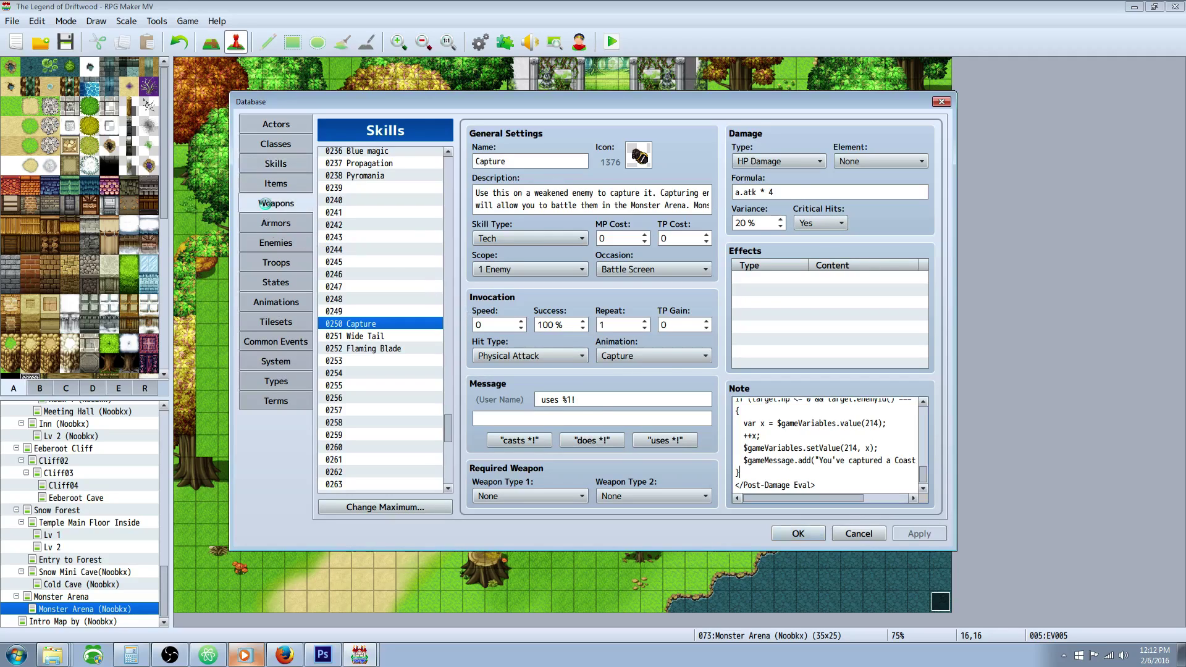
drag(450, 433, 450, 389)
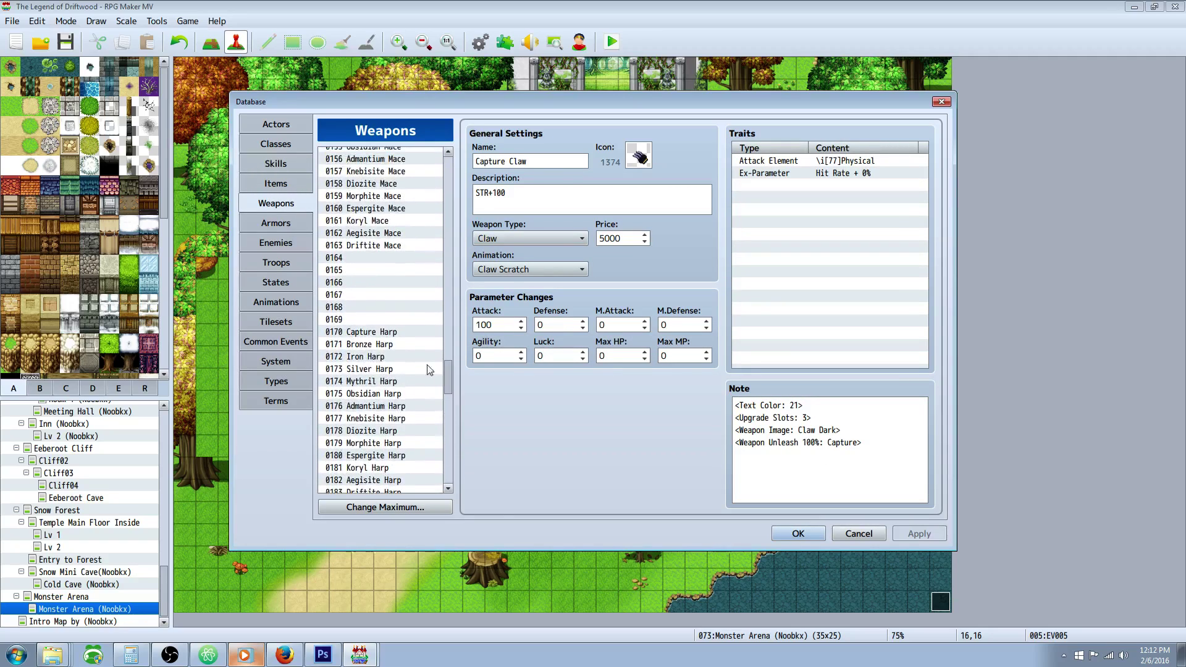
click(401, 340)
click(403, 334)
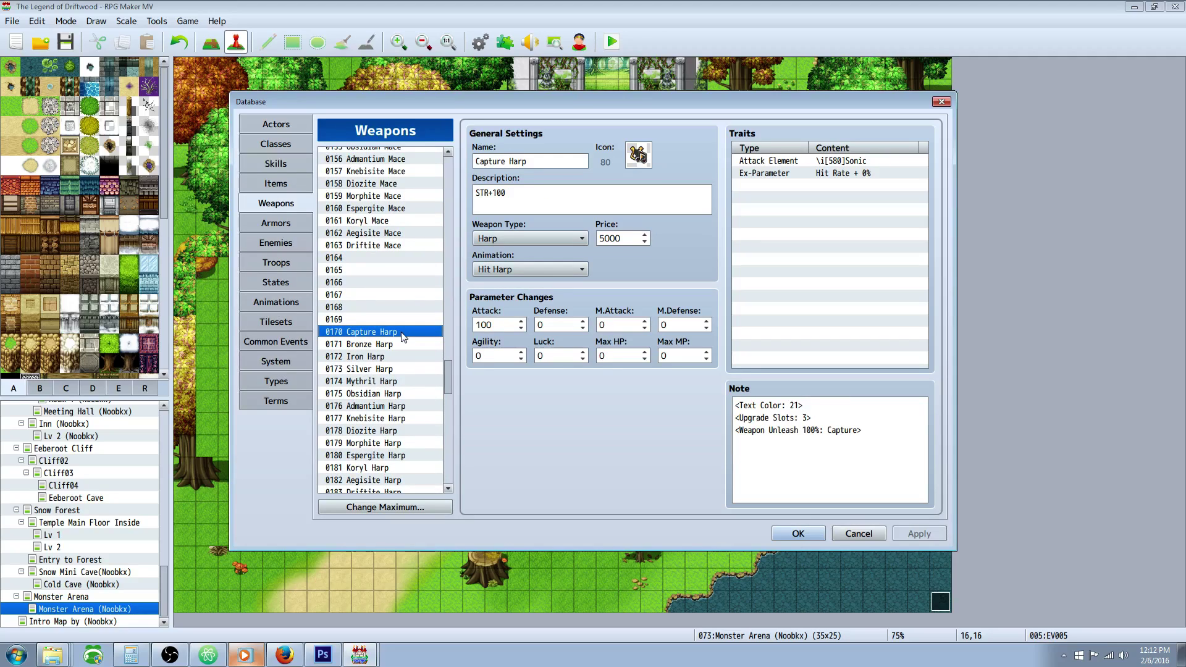
Compare the Capture Claw's parameters and note tags with those of the regular claws, from Bronze Claw up to Admantium Claw and beyond.
scroll(424, 396, down, 6)
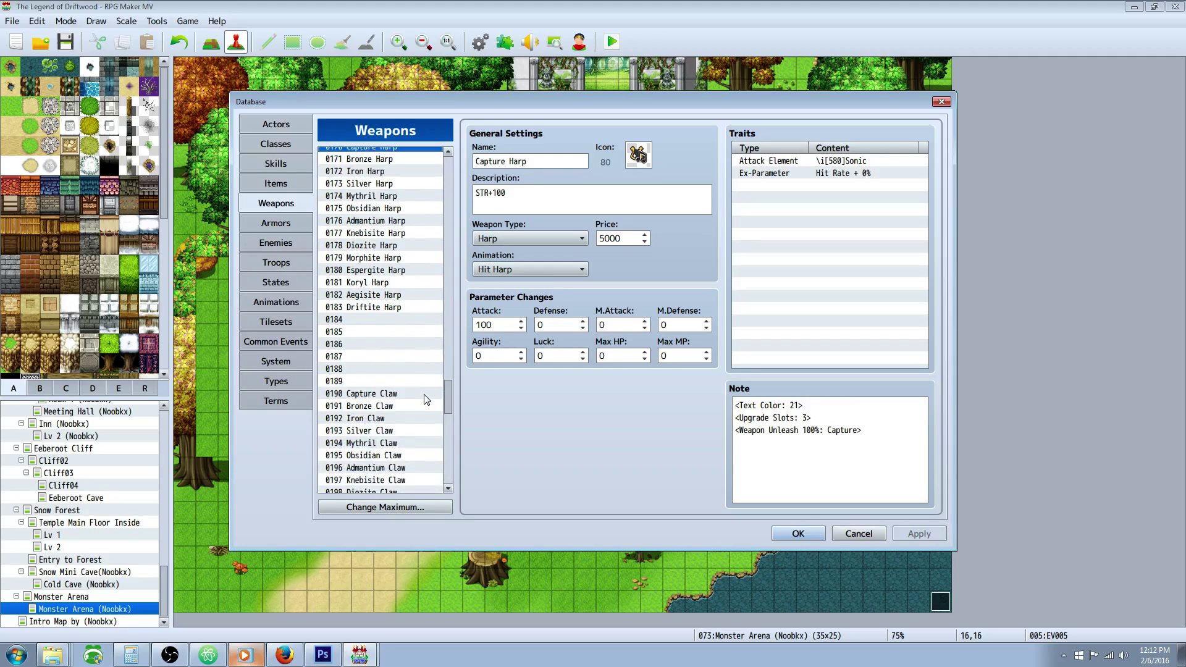
scroll(424, 398, down, 1)
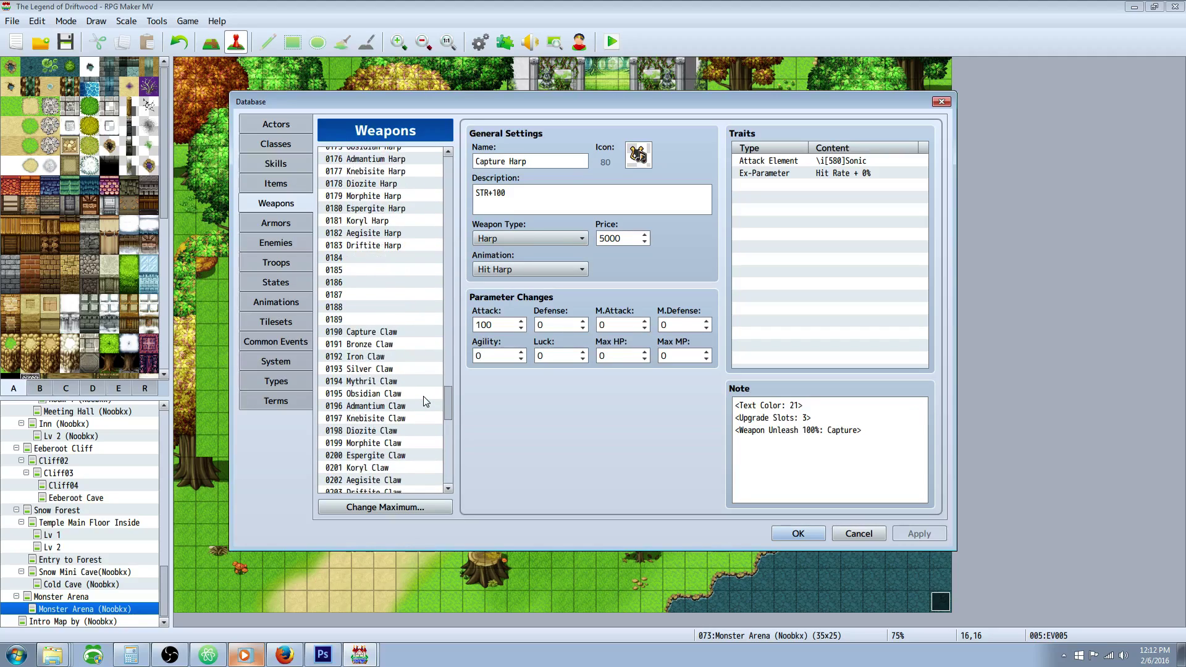
click(381, 345)
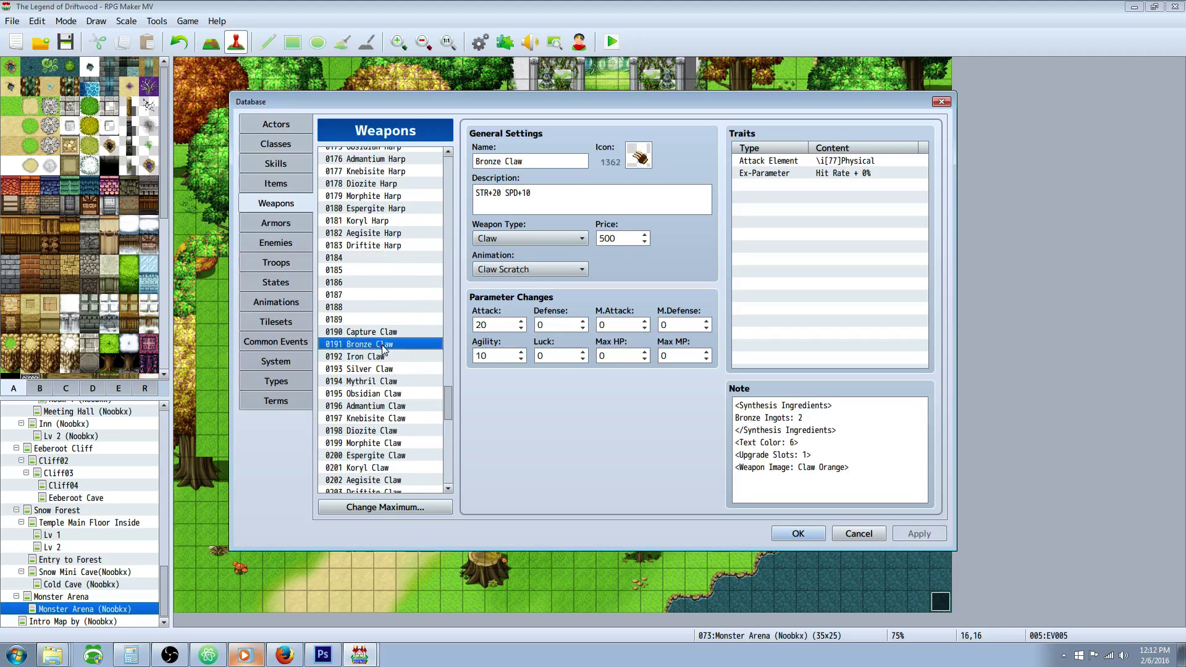
click(393, 360)
key(Up)
key(Down)
key(Down)
key(Down)
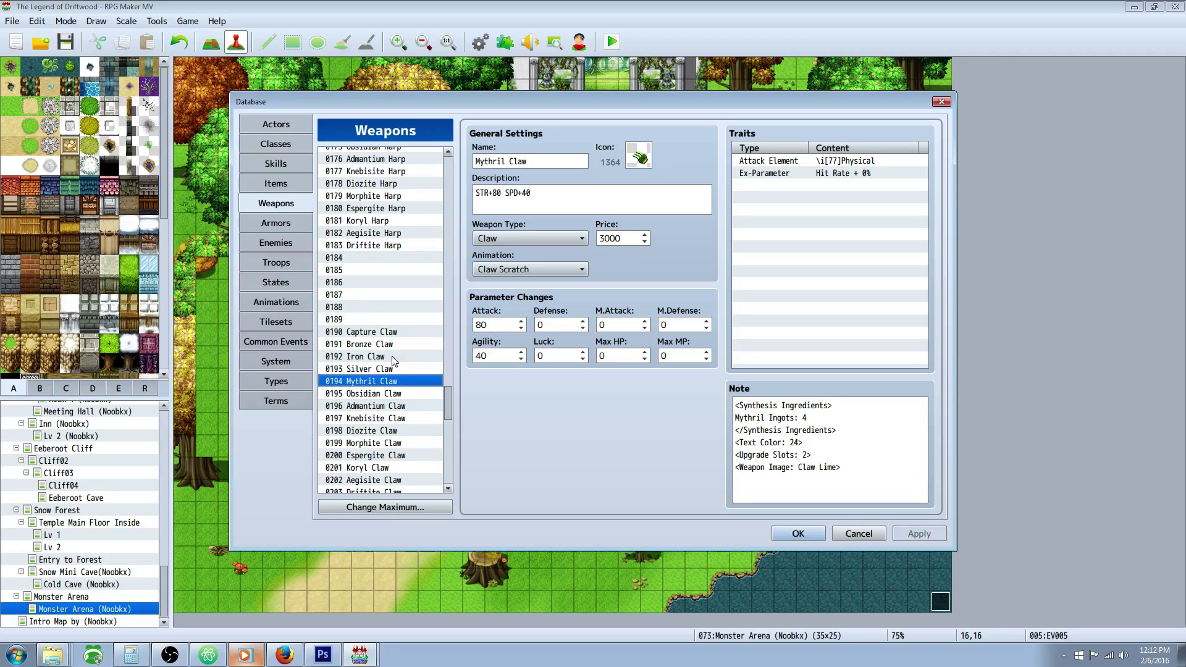
key(Down)
key(Down)
key(Down)
key(Up)
key(Up)
key(Up)
key(Up)
key(Up)
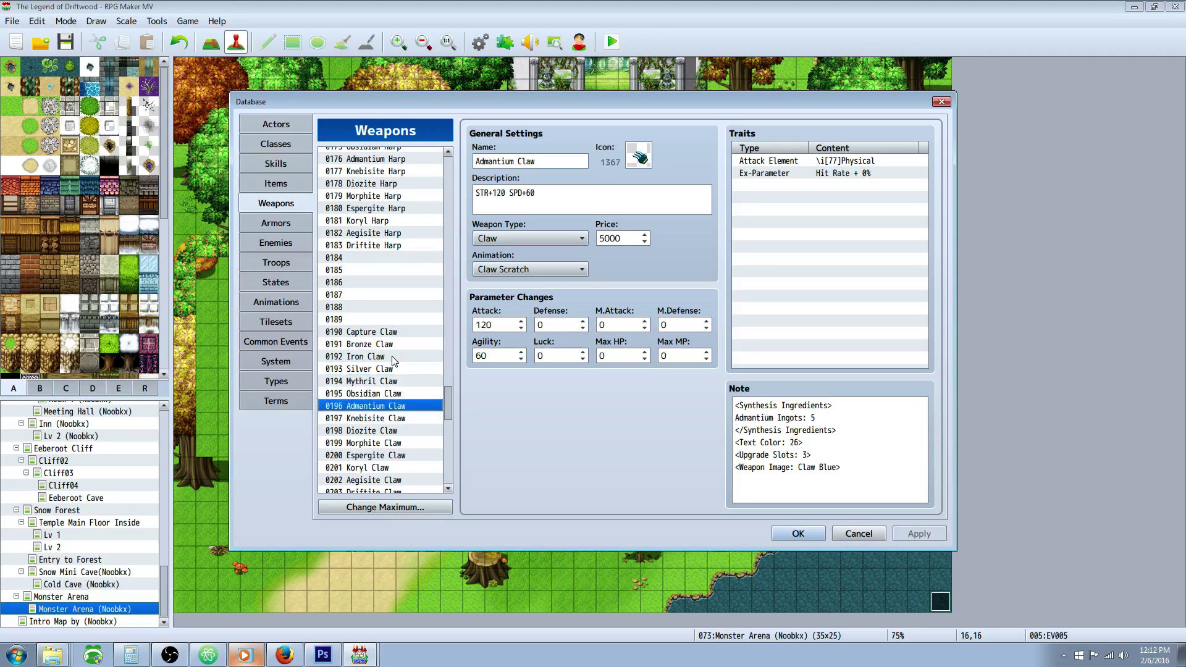
key(Up)
key(Up)
key(Down)
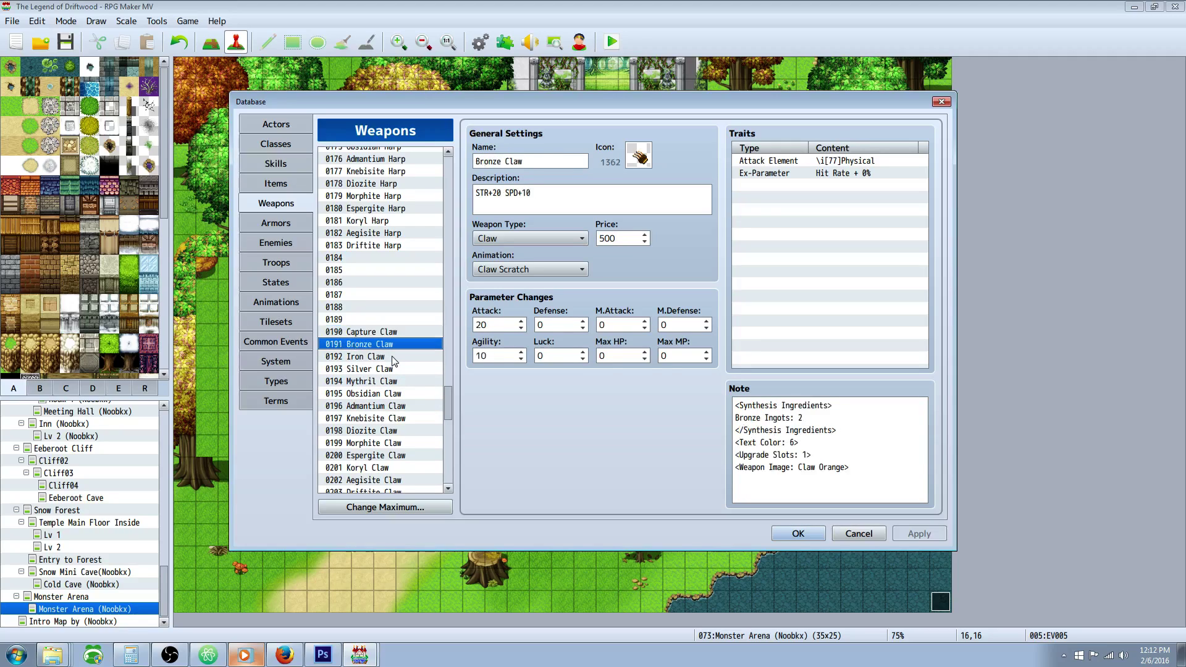
key(Down)
key(Down)
key(Down)
key(Up)
key(Up)
key(Up)
key(Up)
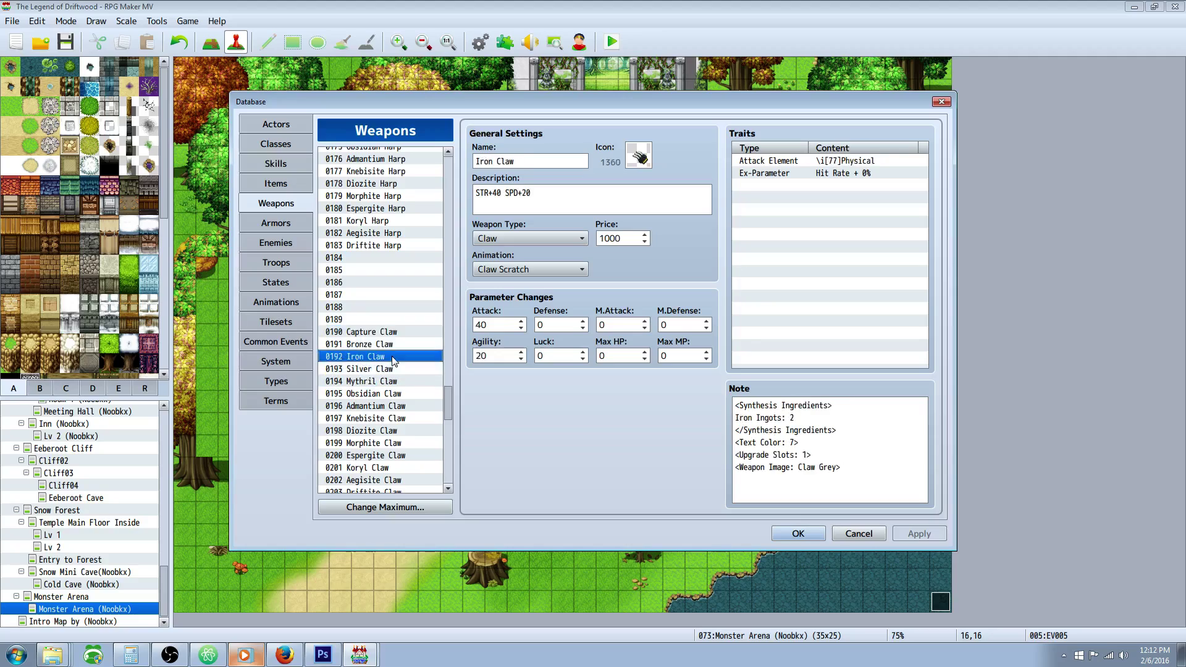
key(Down)
key(Down)
key(Down)
key(Down)
key(Down)
key(Down)
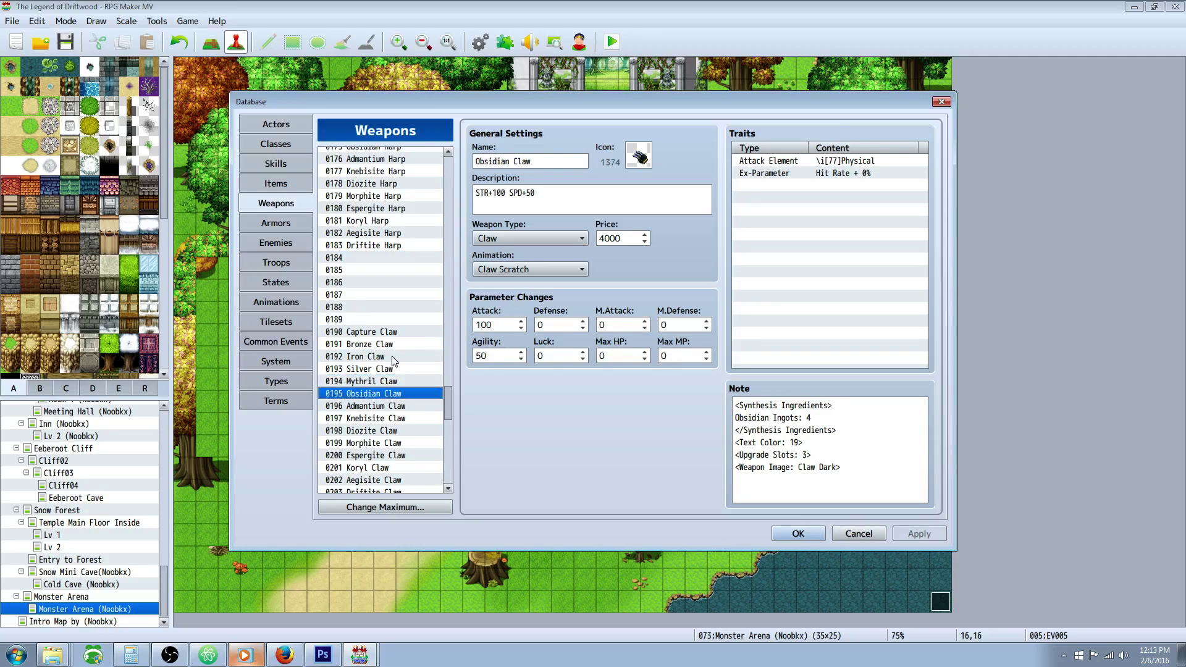
key(Up)
key(Up)
key(Up)
key(Up)
key(Up)
key(Up)
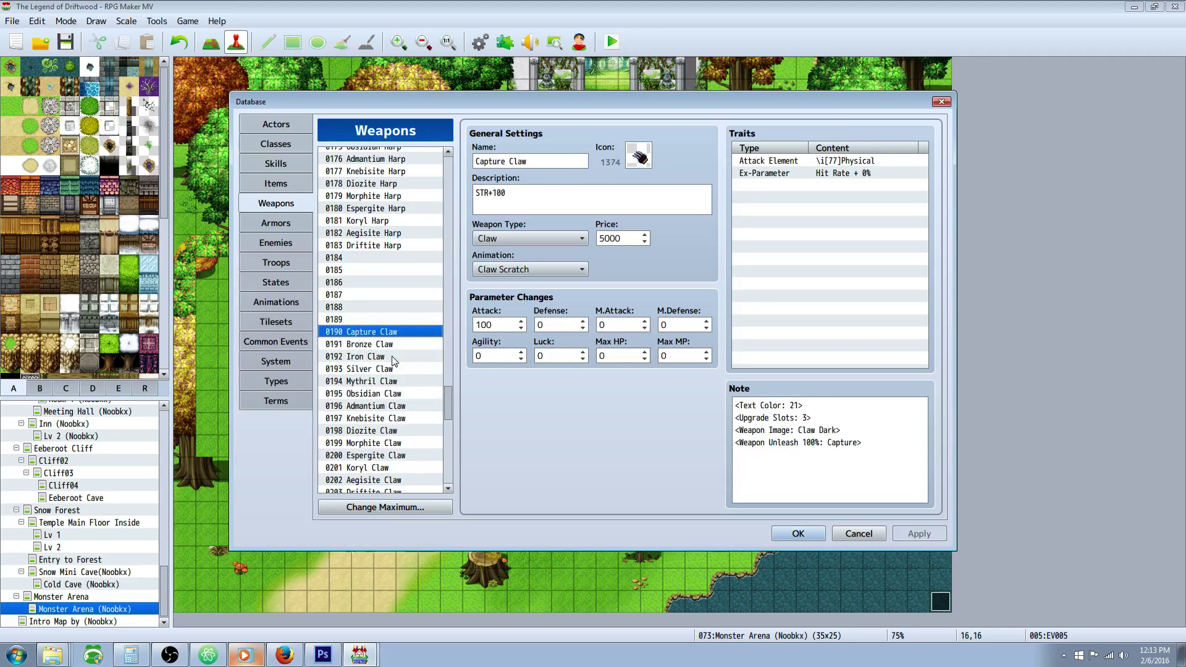
key(Down)
key(Up)
key(Down)
key(Down)
key(Down)
key(Down)
key(Down)
key(Down)
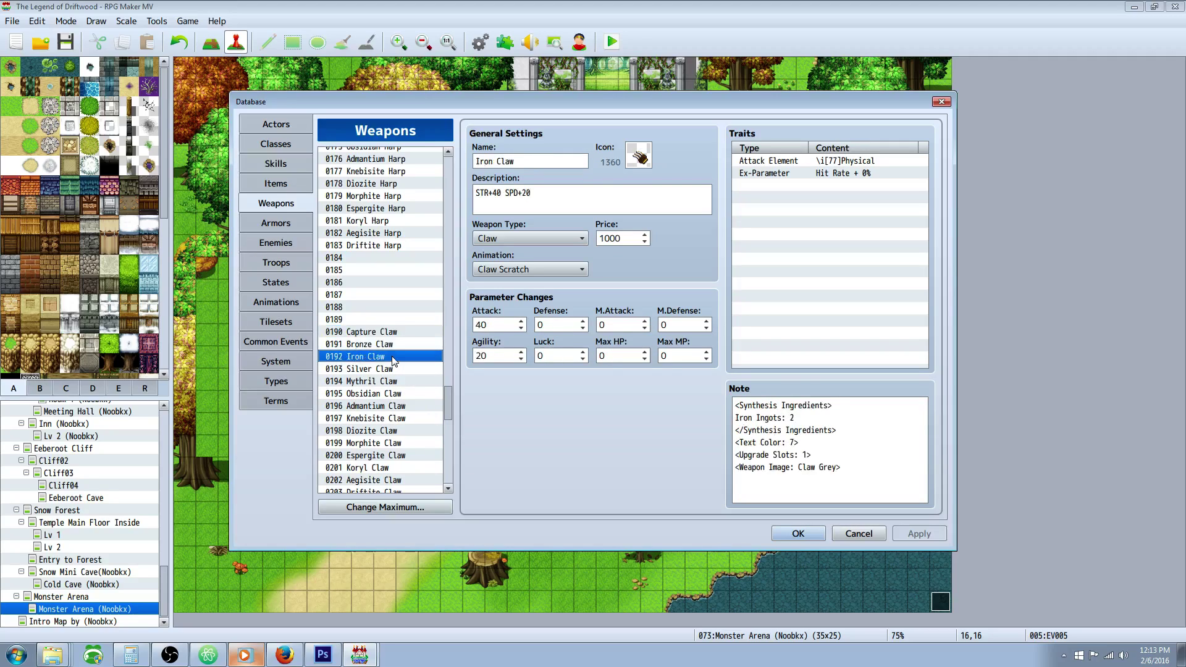
key(Up)
key(Up)
key(Up)
key(Up)
key(Up)
key(Up)
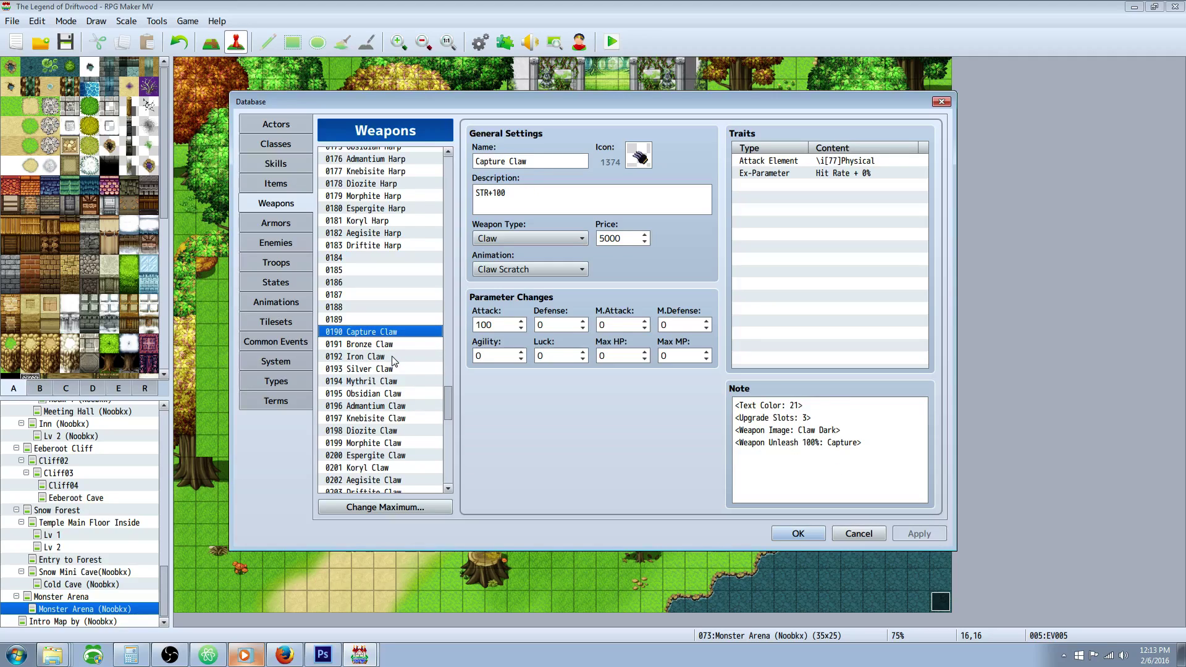
Compare the Capture Harp's parameters and note with those of the regular harps from Bronze Harp to Obsidian Harp.
scroll(386, 309, up, 4)
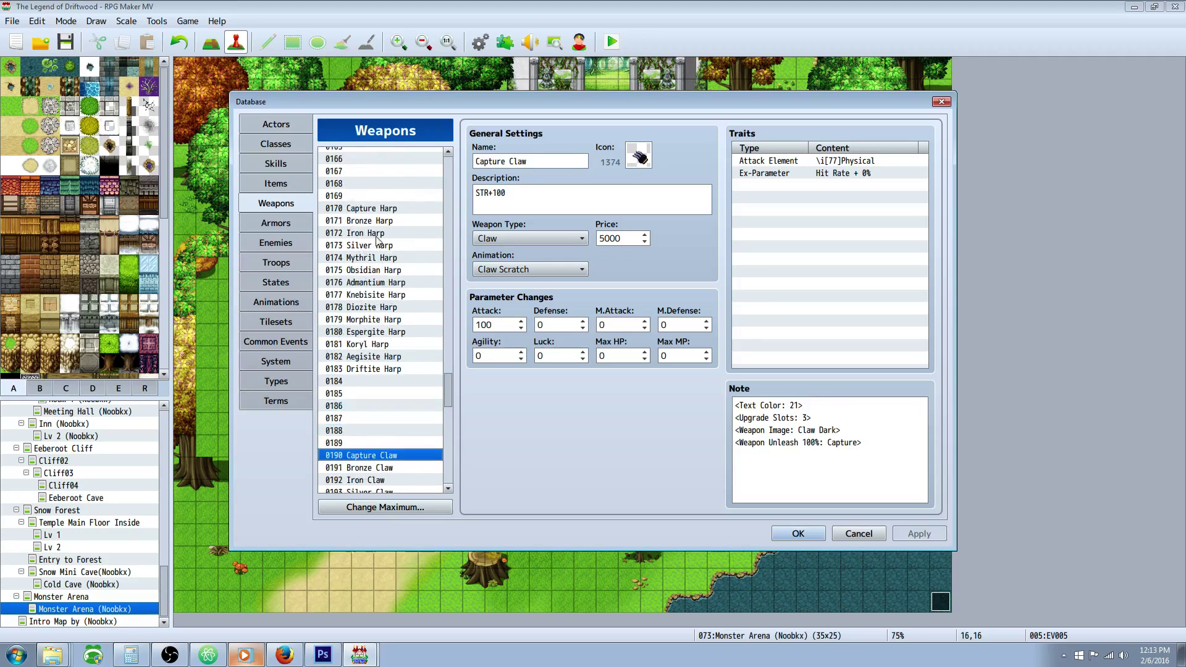
click(387, 209)
key(Down)
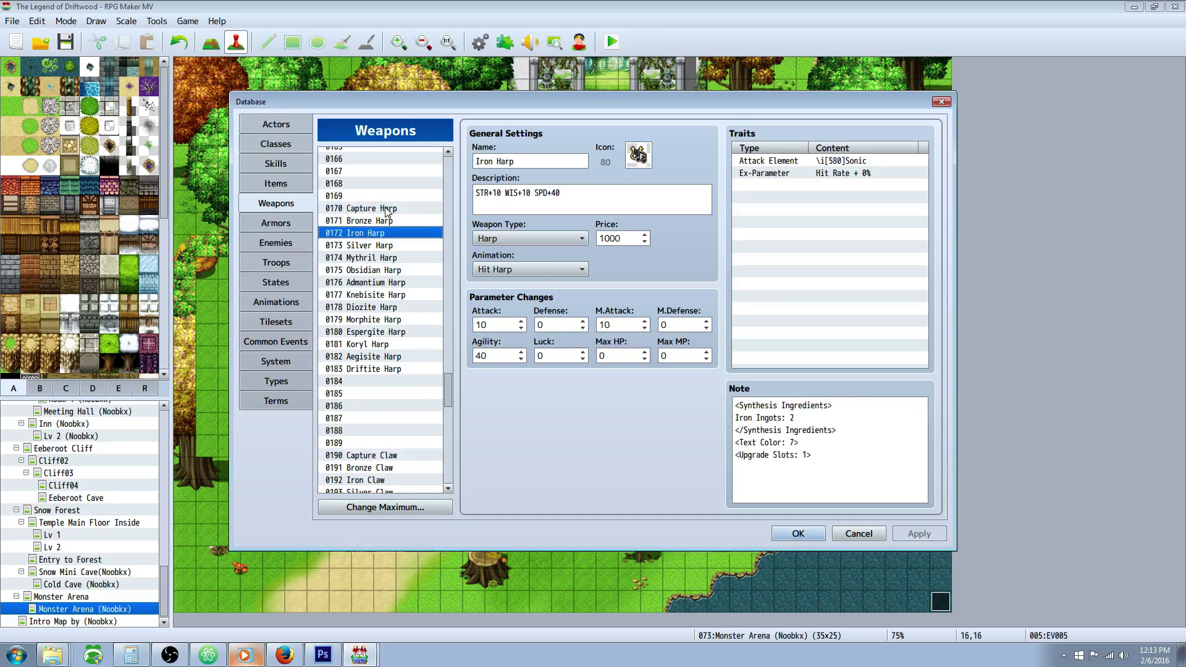
scroll(388, 210, up, 3)
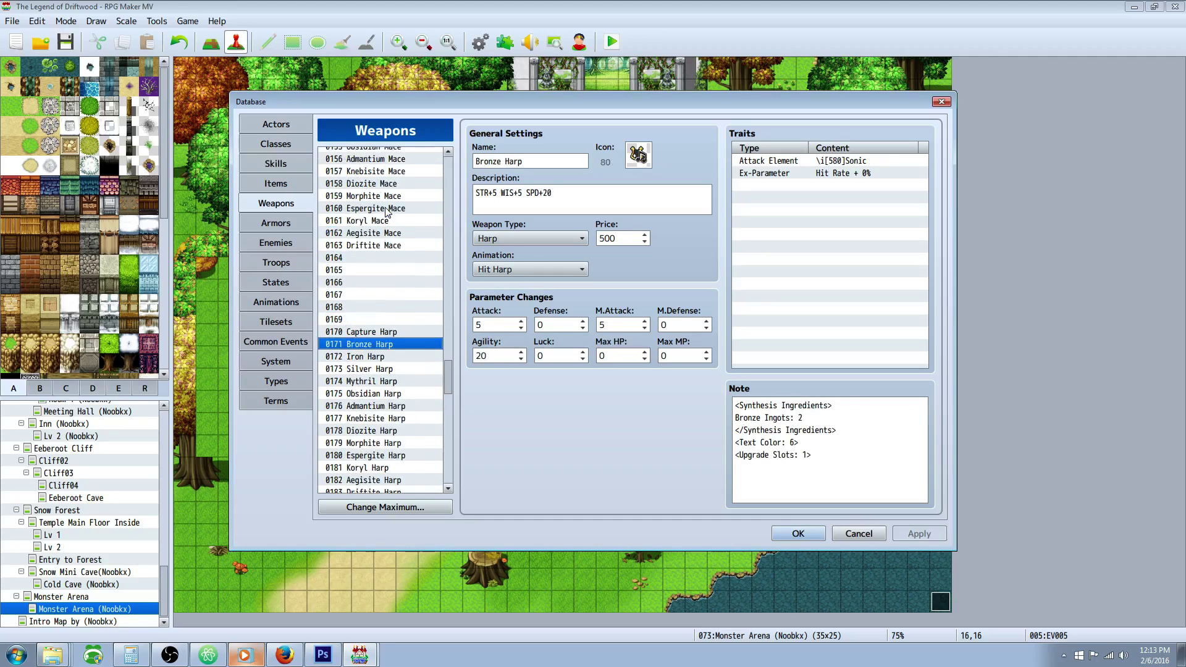
key(Down)
key(Down)
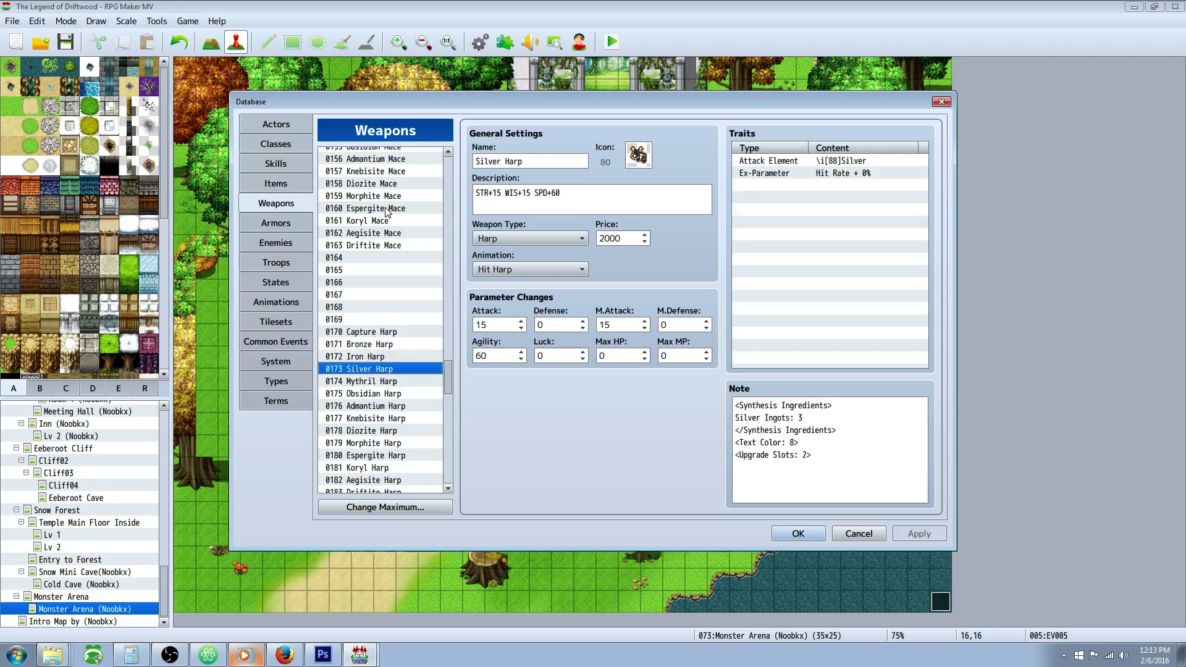
key(Down)
key(Down)
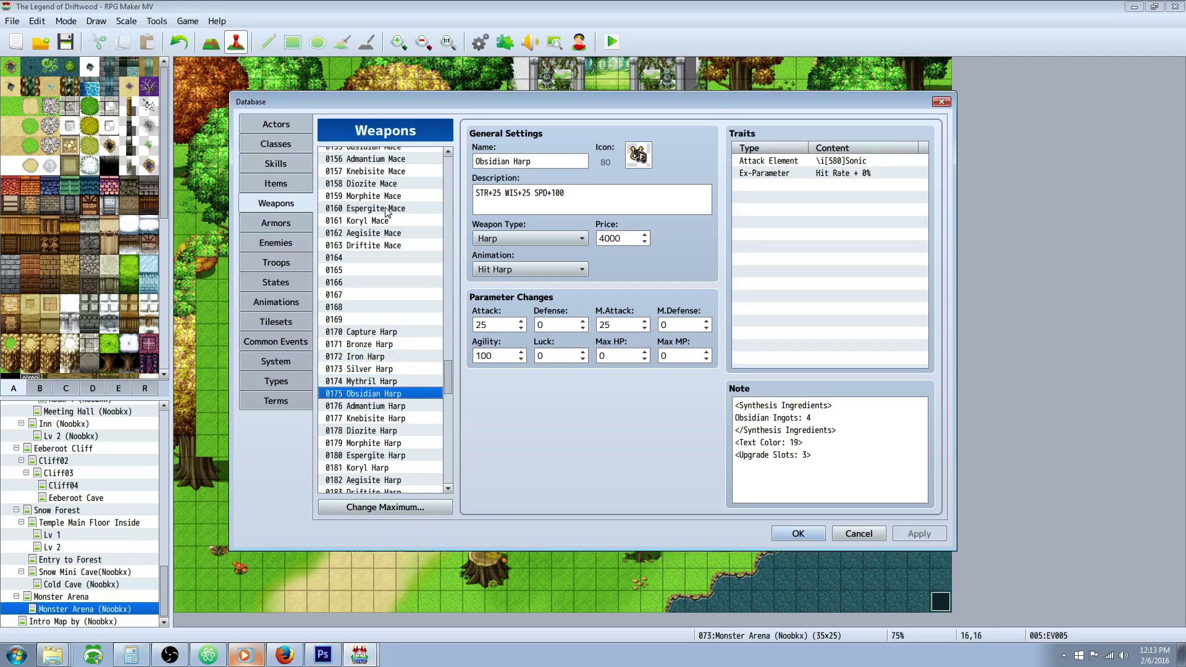
key(Up)
key(Up)
key(Up)
key(Up)
key(Up)
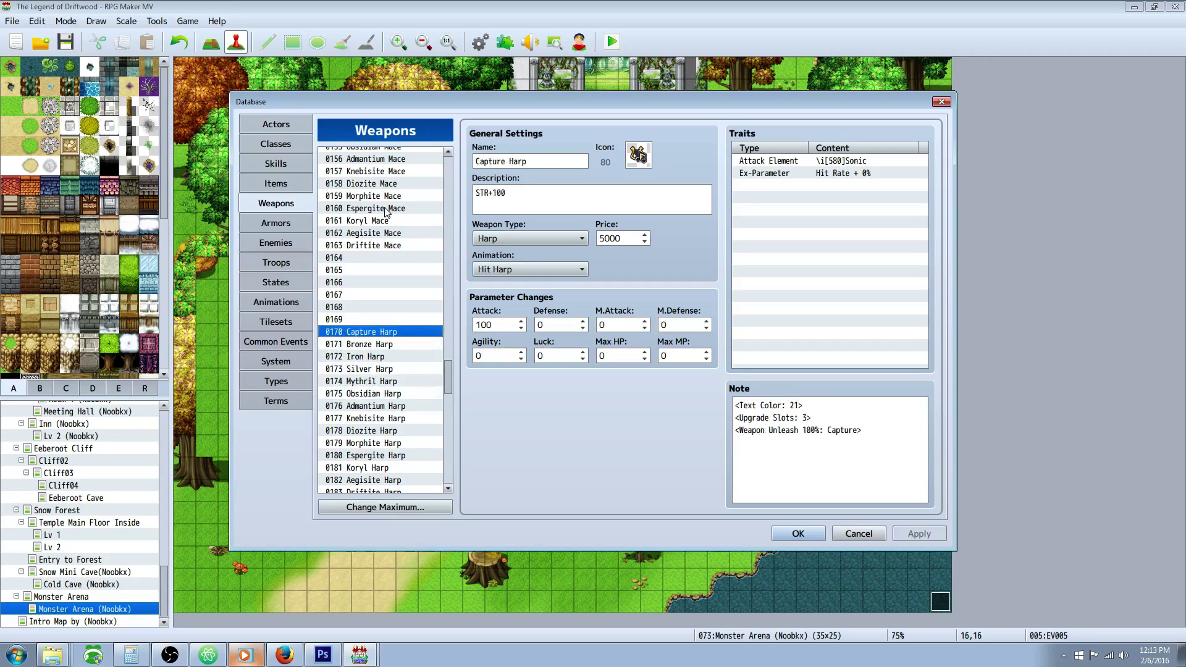
Compare the Capture Mace's parameters and note with those of the Iron, Mythril and Knebisite Maces.
scroll(419, 341, up, 3)
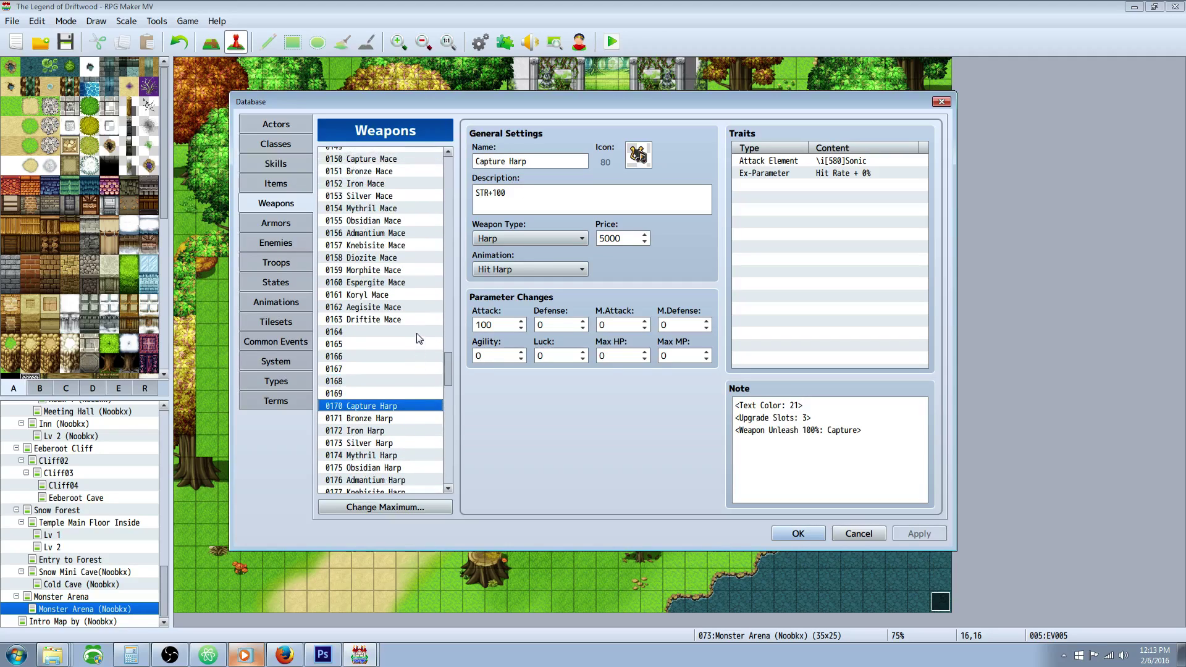
click(383, 214)
scroll(390, 254, up, 1)
scroll(390, 250, up, 1)
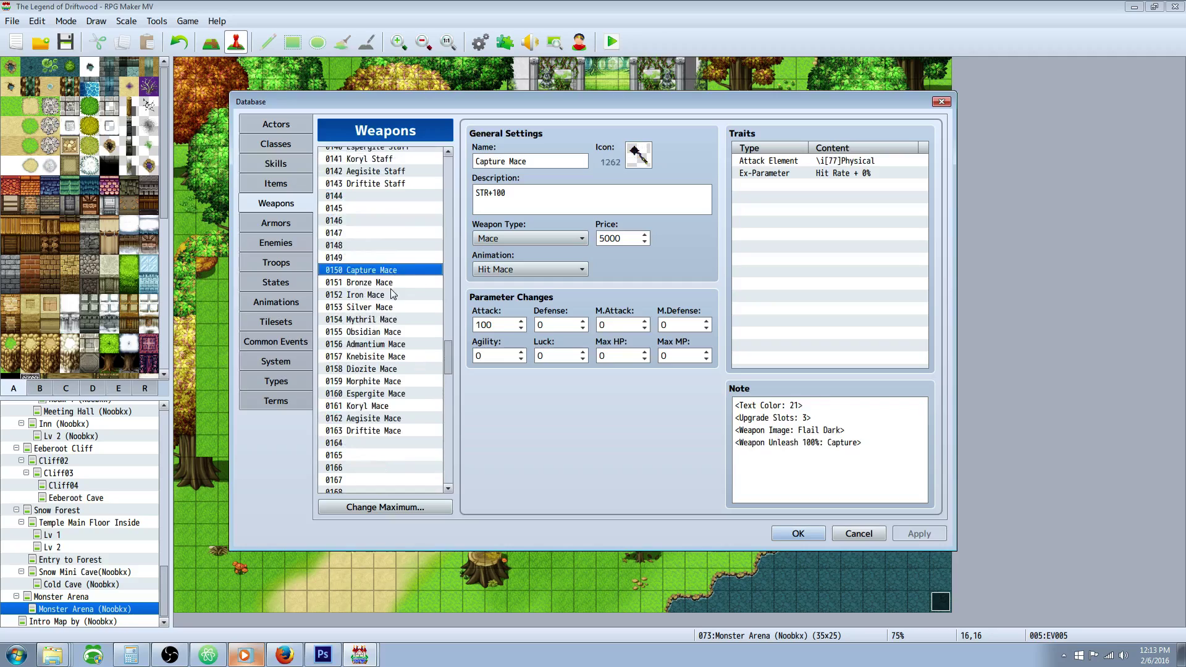
click(391, 294)
click(391, 319)
click(391, 359)
click(390, 323)
Compare the Capture Rod's parameters and note with those of the regular rods and staffs, including Admantium Rod and Espergite Staff.
scroll(390, 320, up, 5)
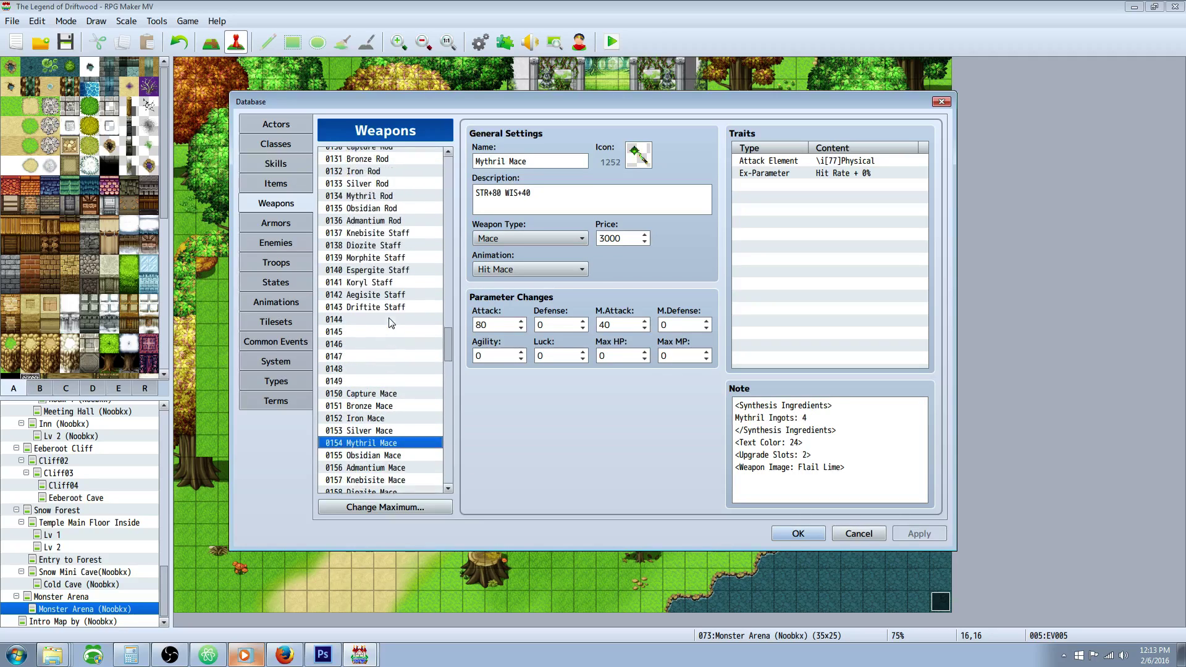
click(382, 221)
click(375, 259)
click(380, 235)
click(382, 271)
click(383, 308)
click(389, 346)
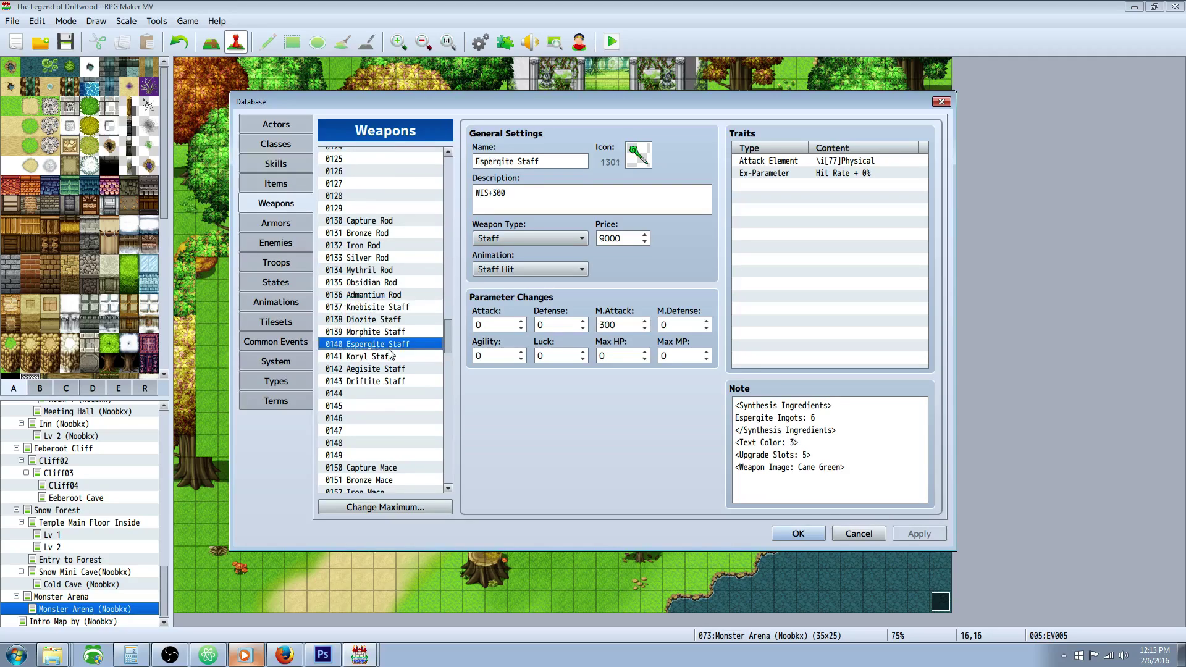
click(391, 378)
click(379, 221)
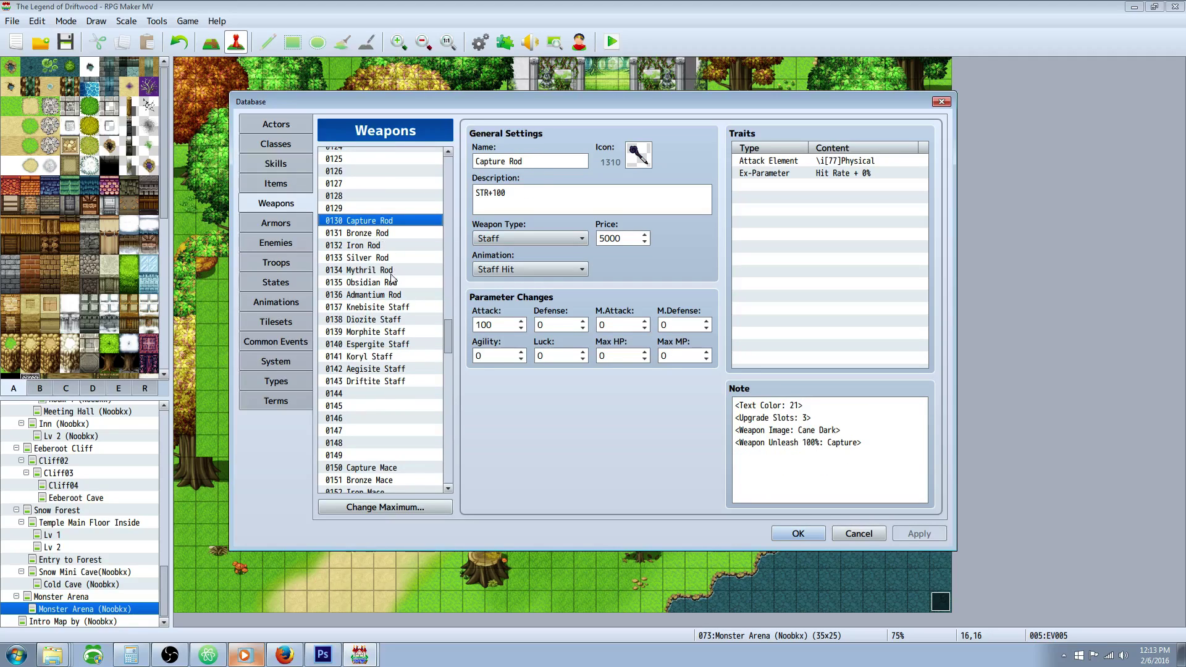
click(396, 295)
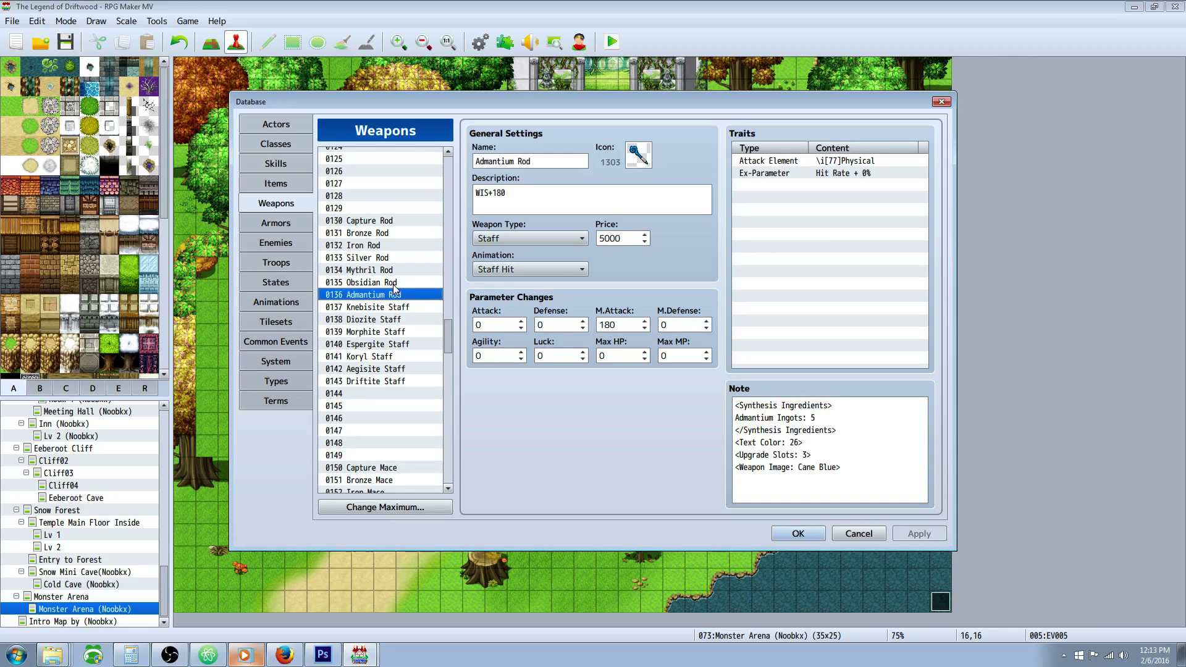
click(388, 223)
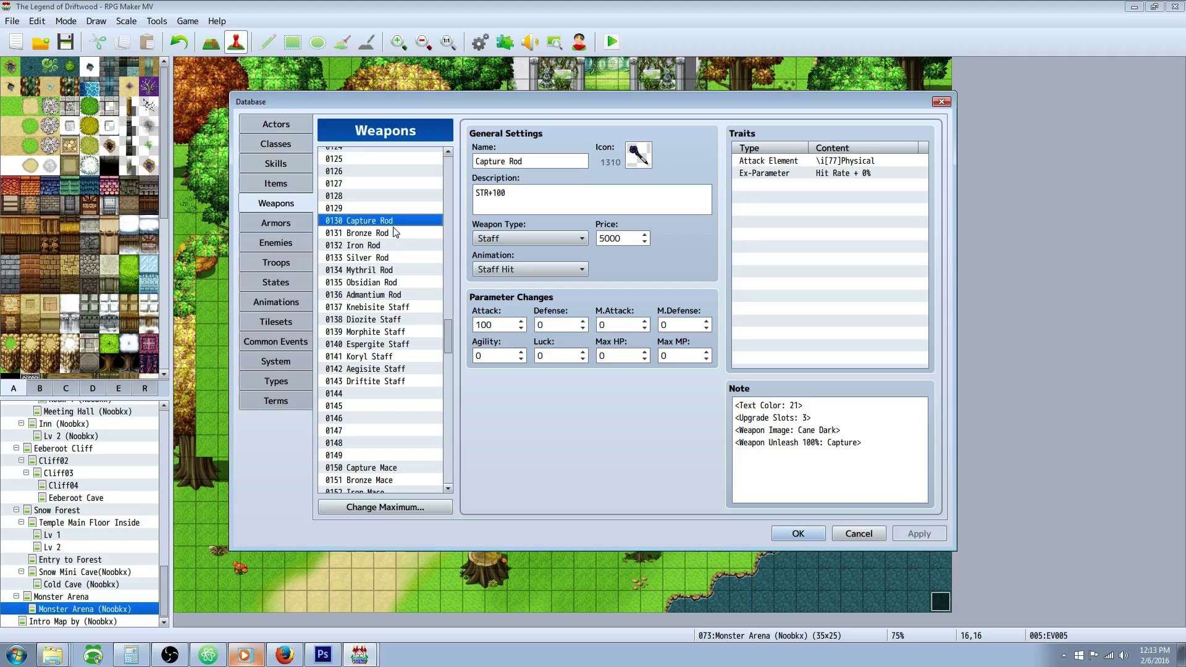
View the Capture Katana's parameters and Weapon Unleash note.
scroll(389, 238, up, 7)
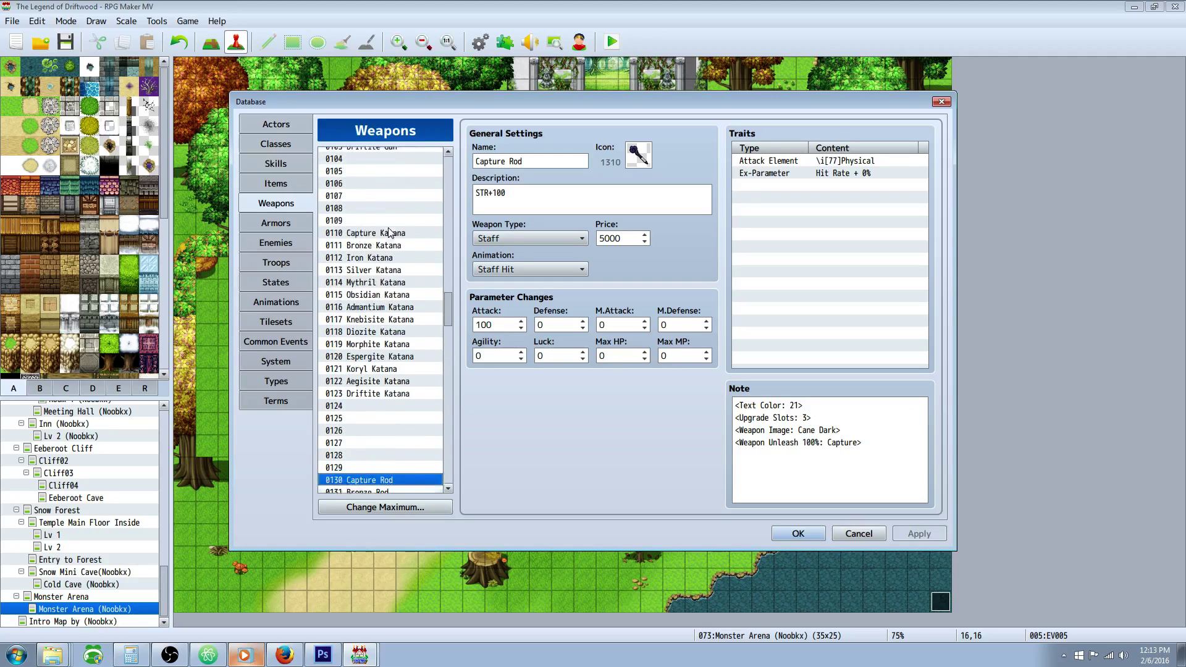
click(387, 247)
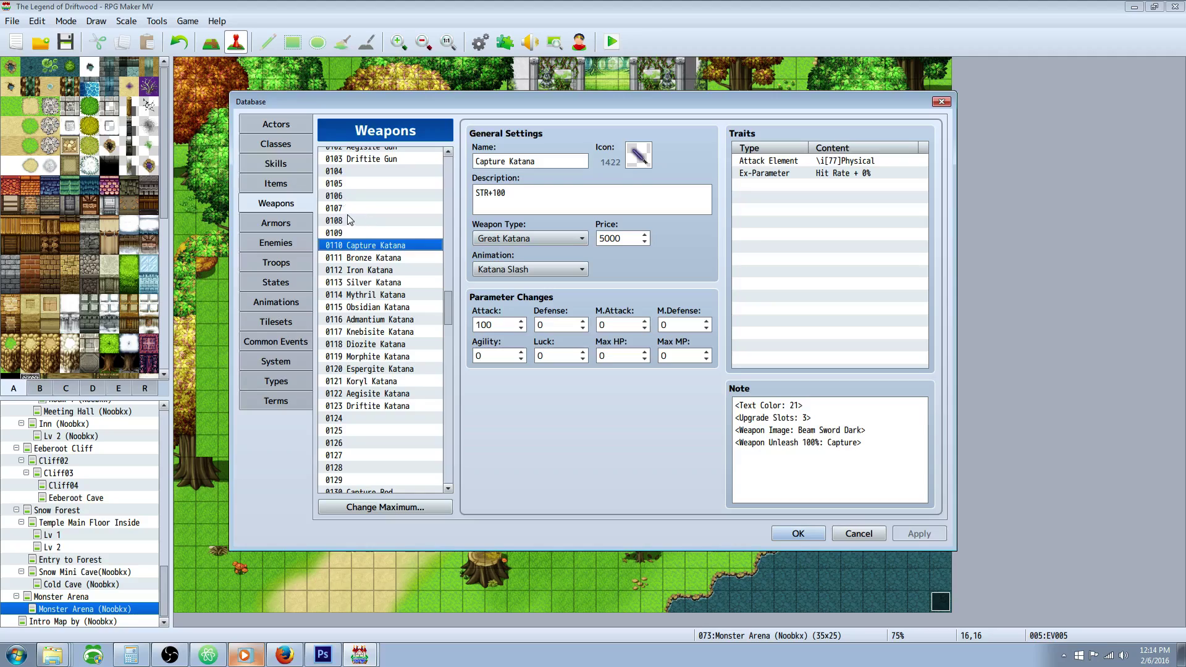
Revisit the Capture skill entry and open the Cleric class's settings.
click(281, 164)
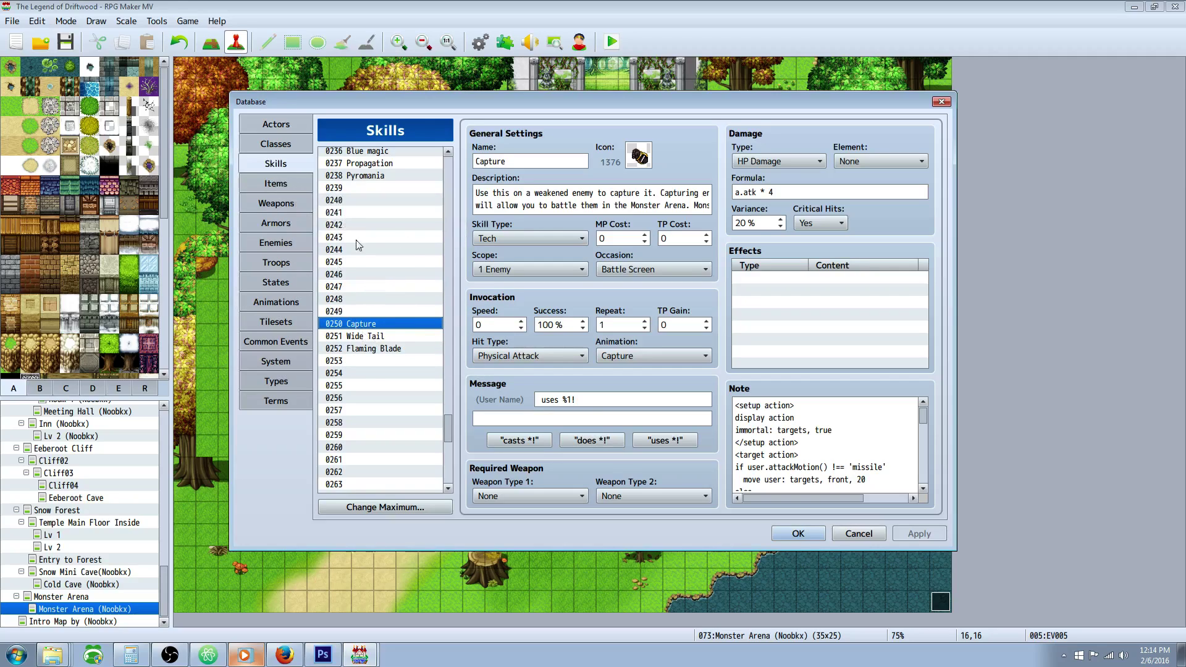
click(265, 152)
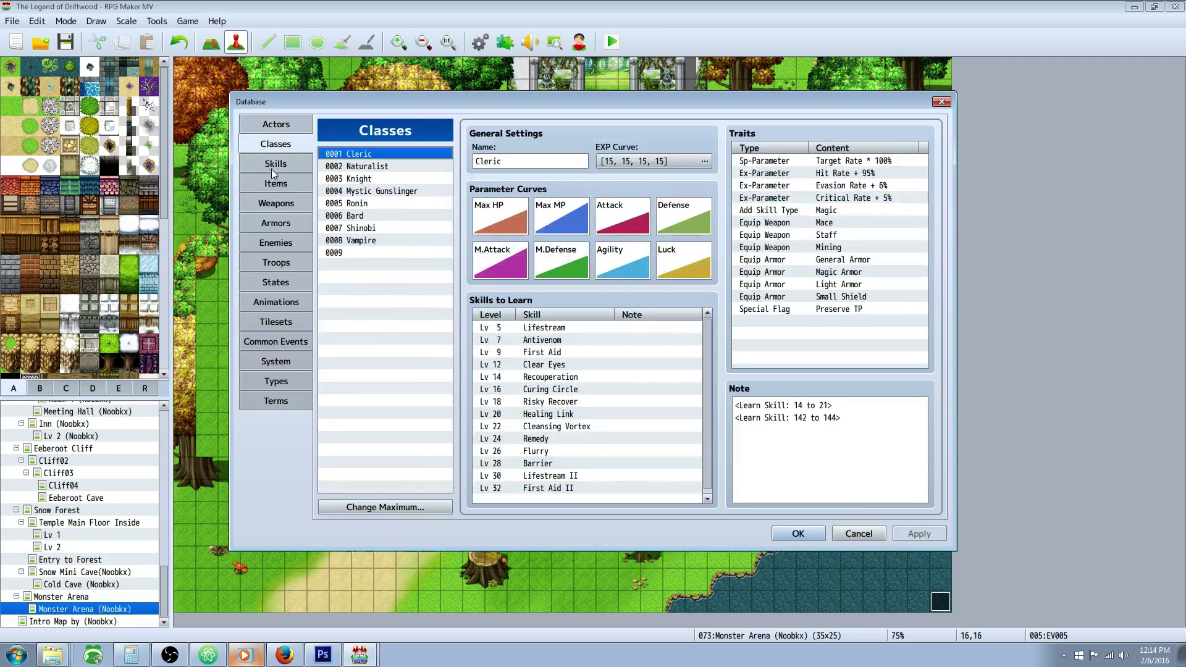
Return to the Capture Katana weapon and highlight the "<Weapon Unleash 100%: Capture>" line in its note.
click(275, 203)
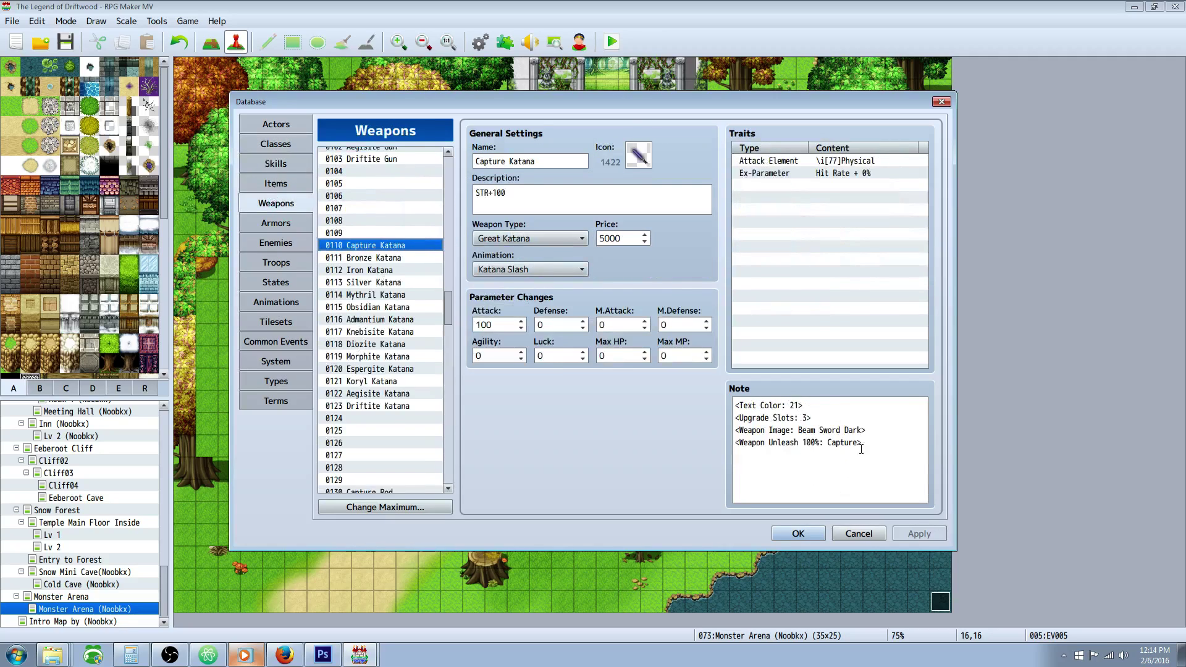
key(ctrl+a)
mouse_move(863, 442)
mouse_down()
mouse_move(719, 450)
mouse_move(853, 444)
mouse_up()
click(803, 442)
click(828, 442)
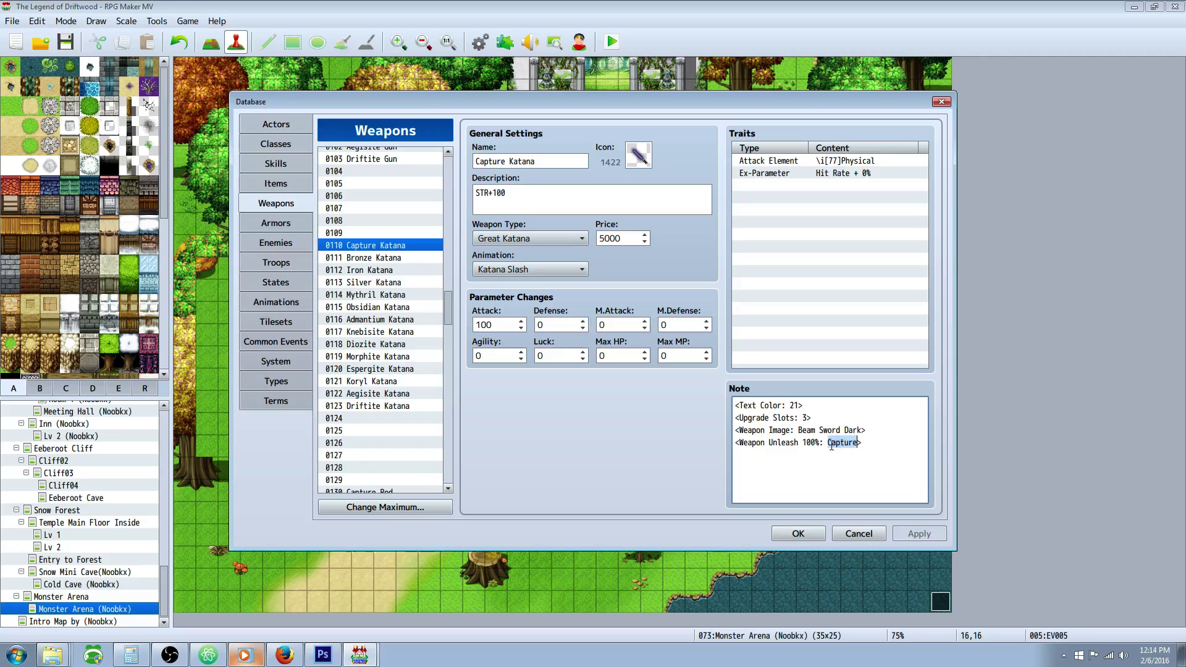
click(868, 442)
drag(865, 444, 735, 442)
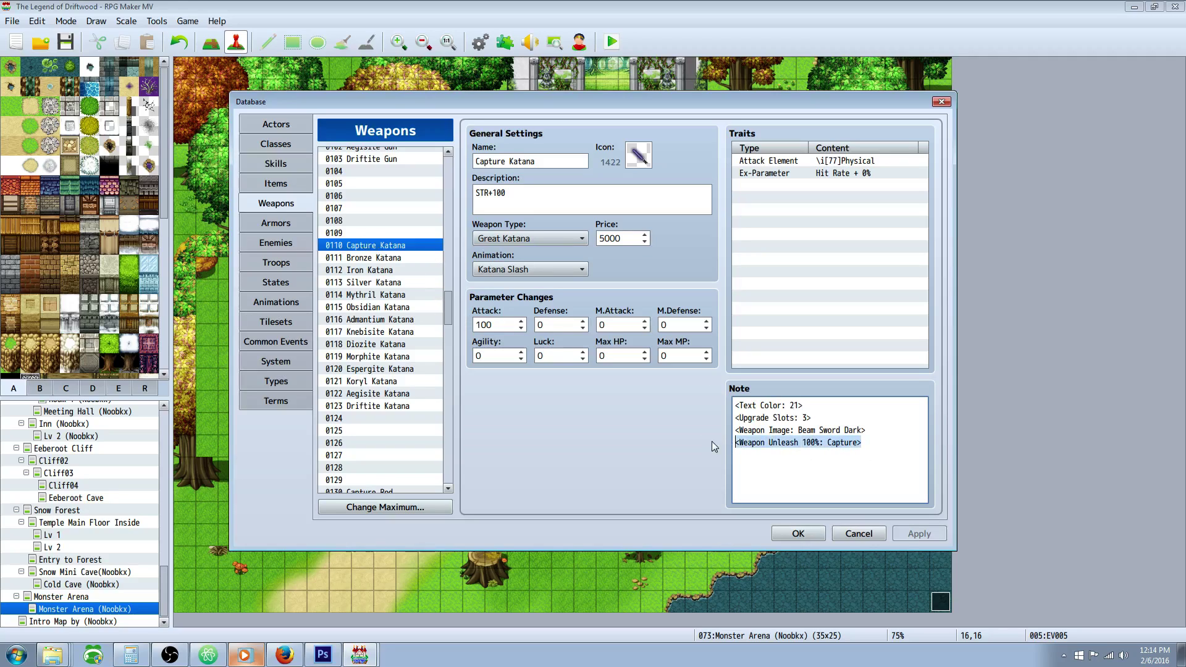
View the Capture Rod weapon and highlight its whole note.
scroll(449, 302, down, 2)
click(395, 443)
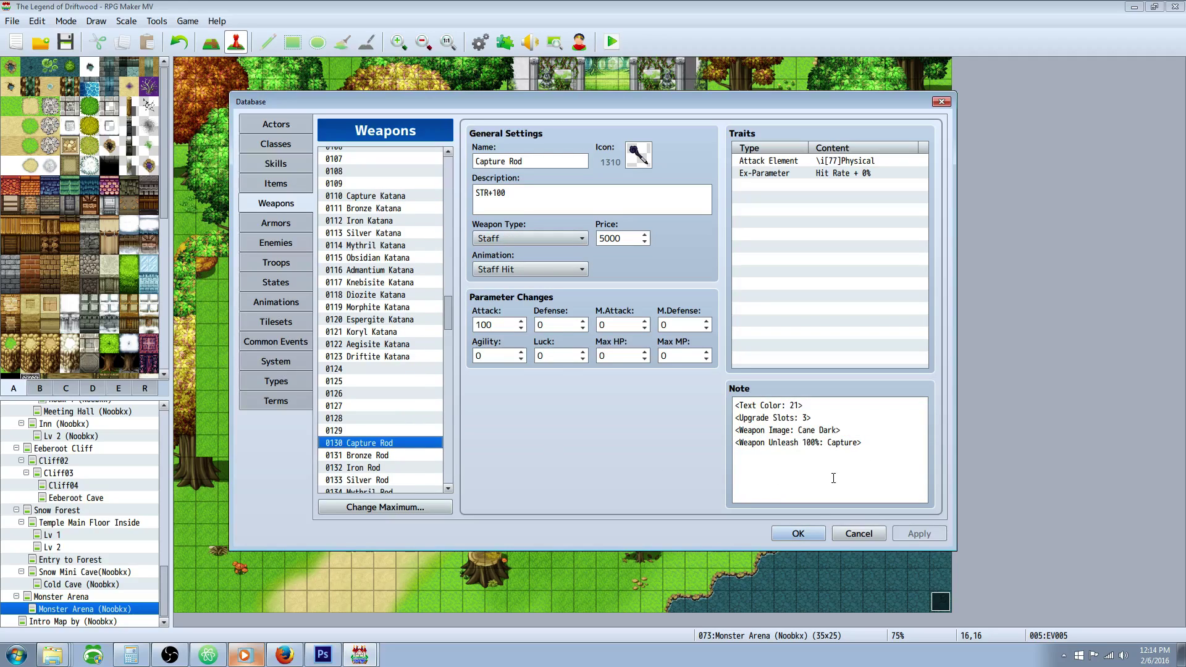
click(839, 452)
key(ctrl+a)
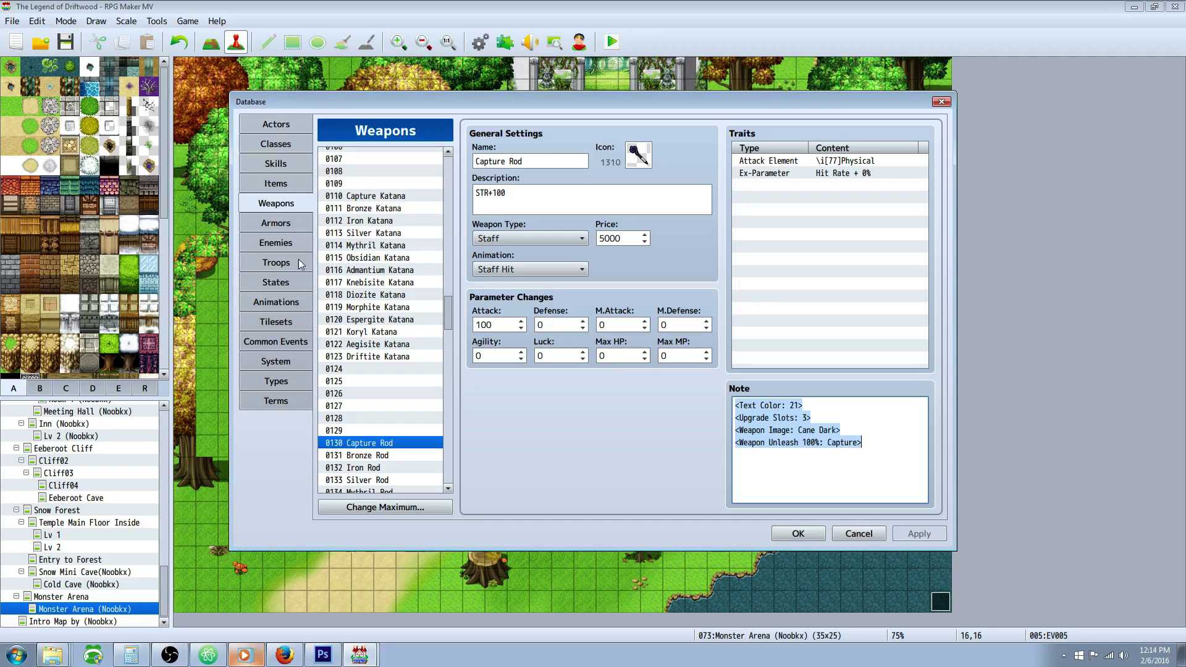
Open the Arena Main common event and examine its welcome text and first Show Choices command.
click(284, 383)
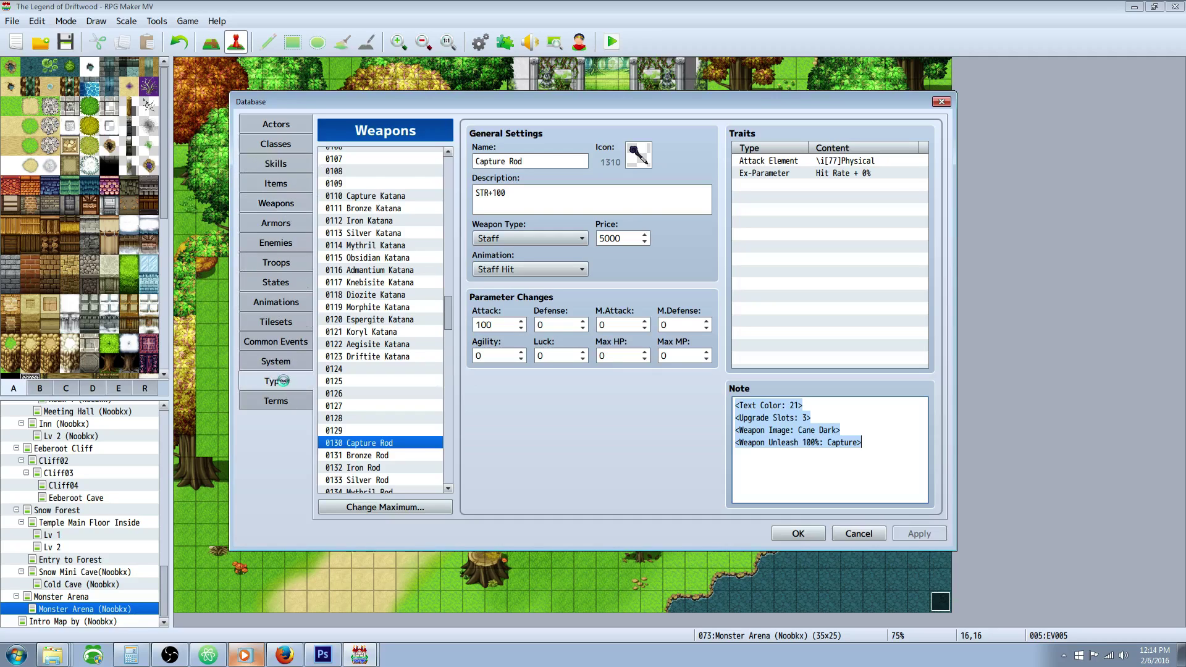
click(285, 343)
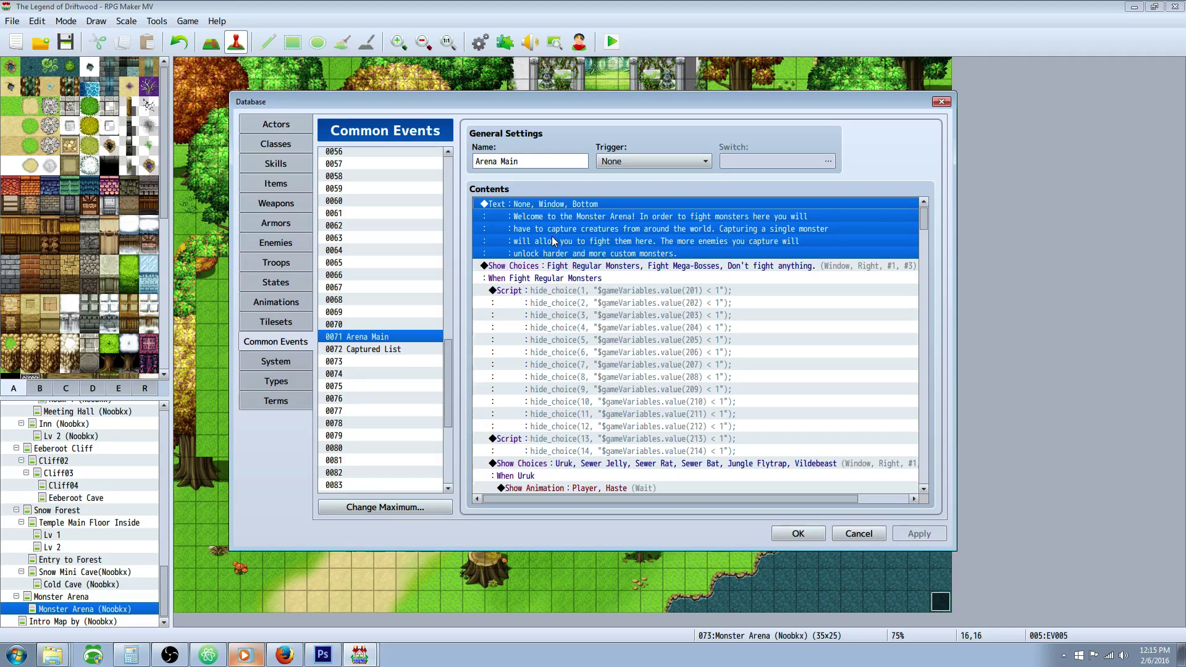
click(562, 271)
click(560, 221)
click(572, 250)
click(575, 275)
click(566, 205)
click(648, 277)
click(649, 266)
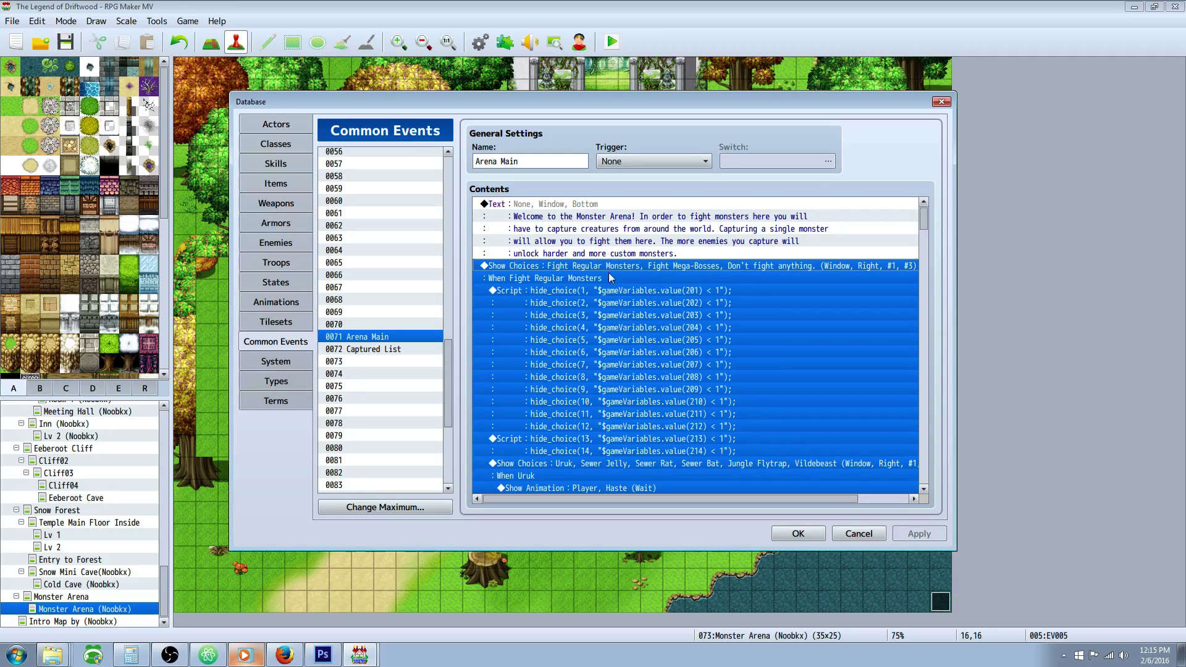
Inspect the options of Arena Main's first Show Choices command, then close its settings.
click(662, 269)
right_click(661, 269)
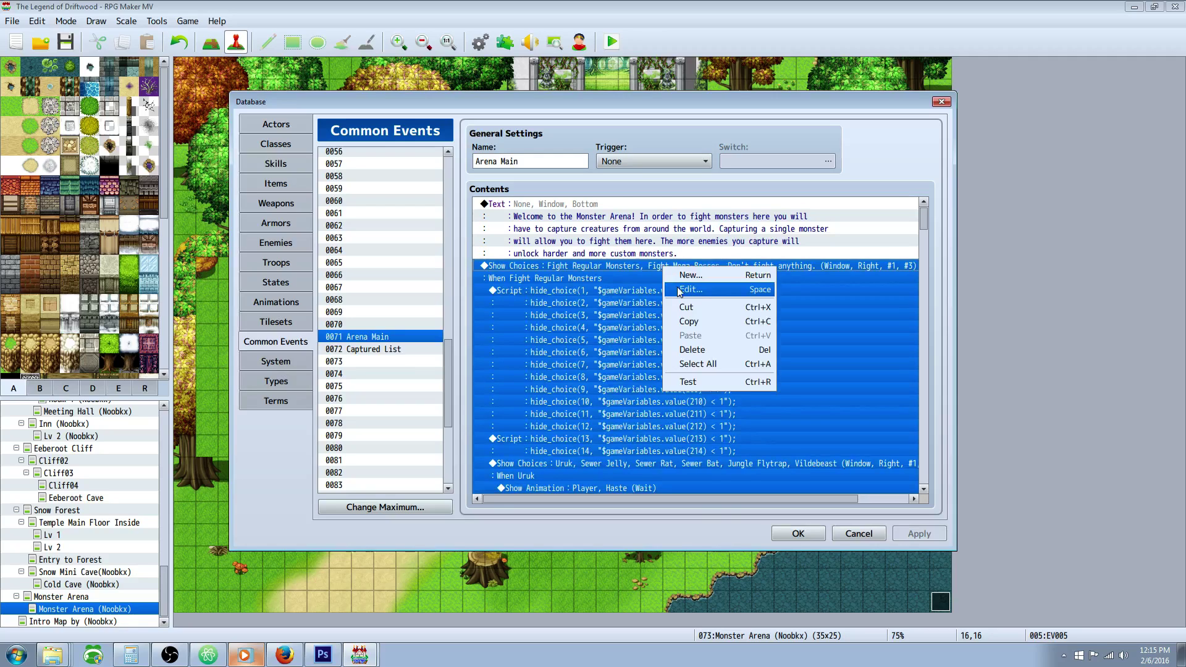
click(681, 289)
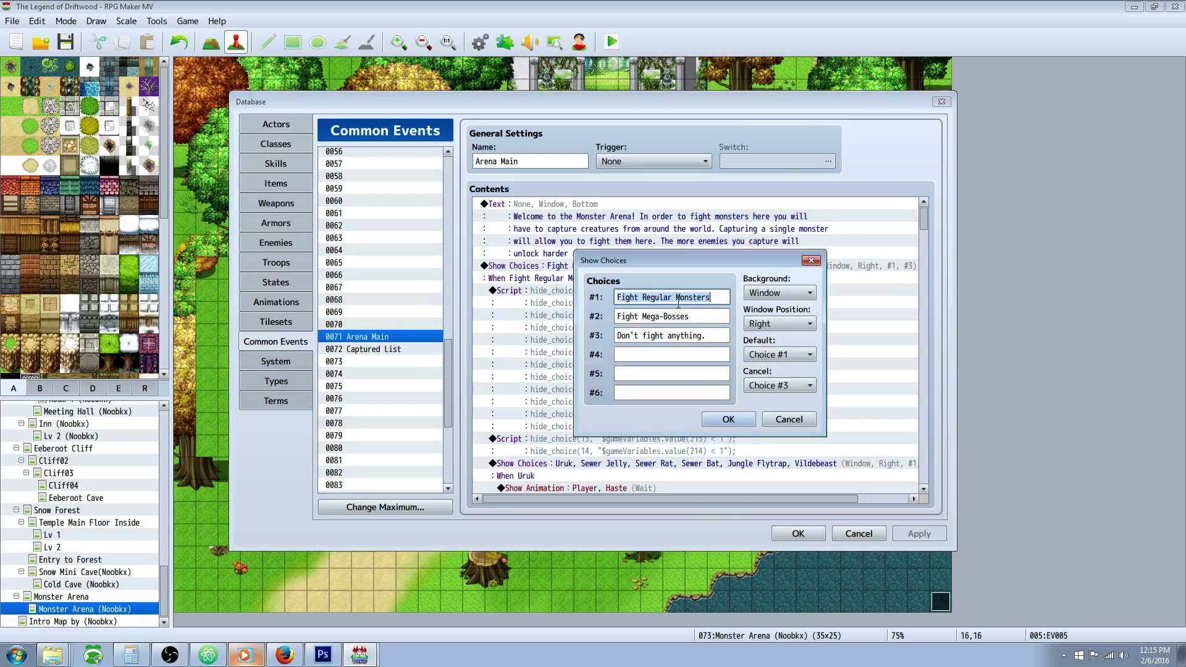
key(End)
key(End)
click(728, 420)
click(587, 305)
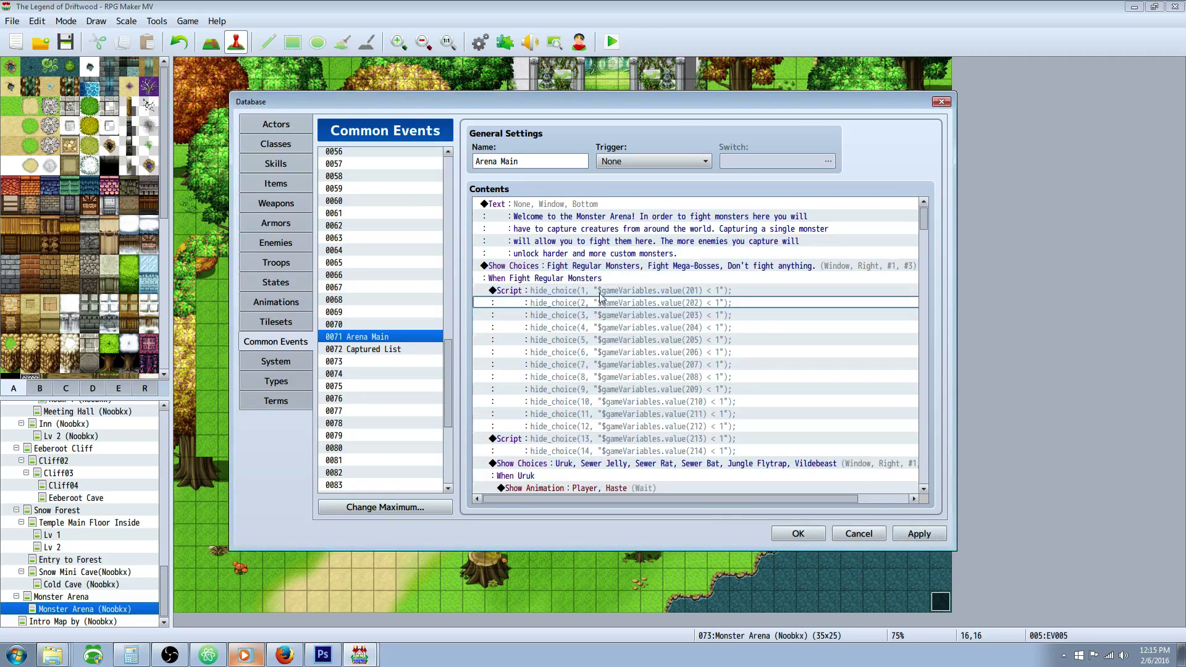
Locate the Script command among the event commands, then leave without inserting anything.
click(602, 292)
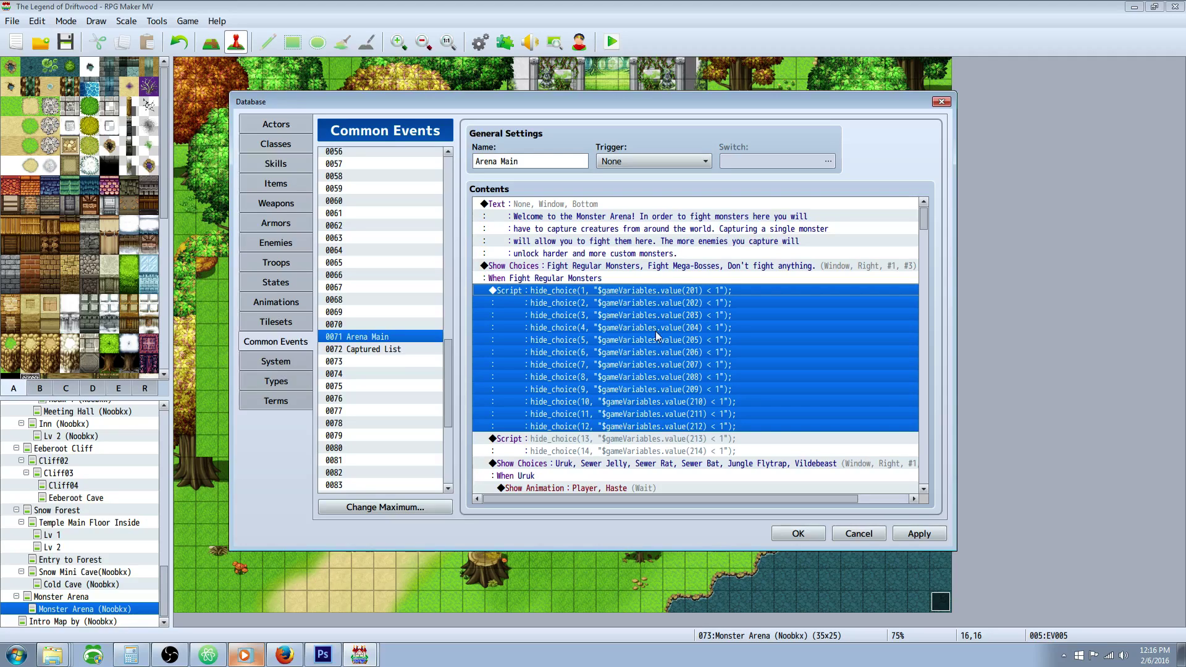
right_click(647, 293)
click(668, 300)
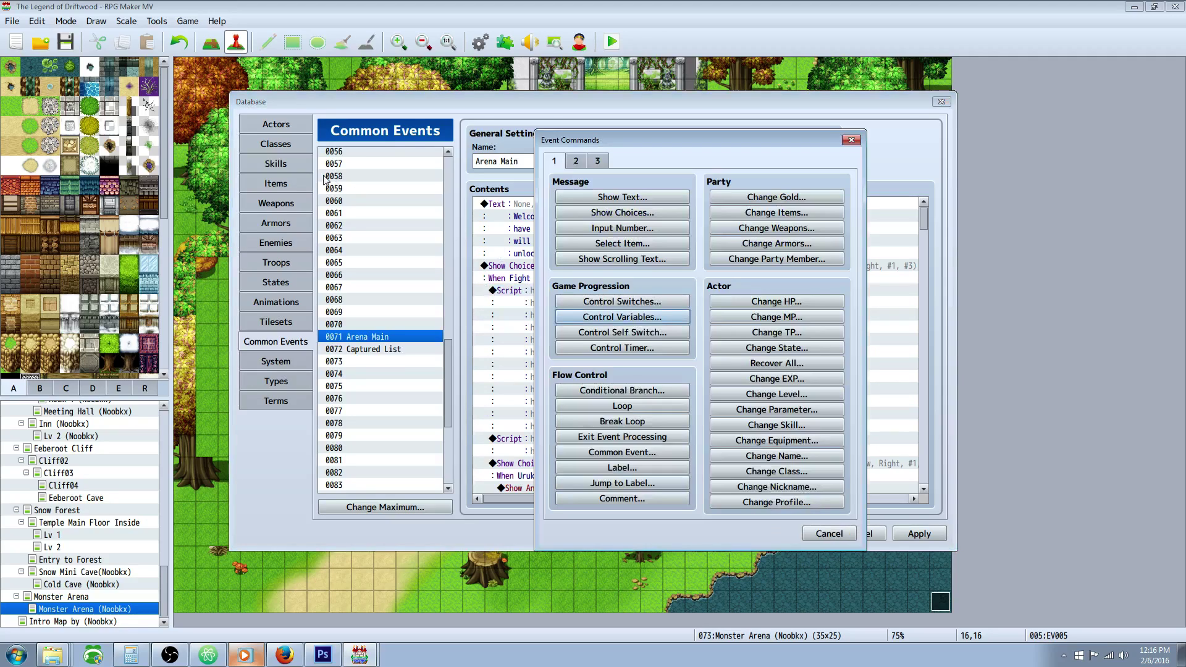
click(597, 161)
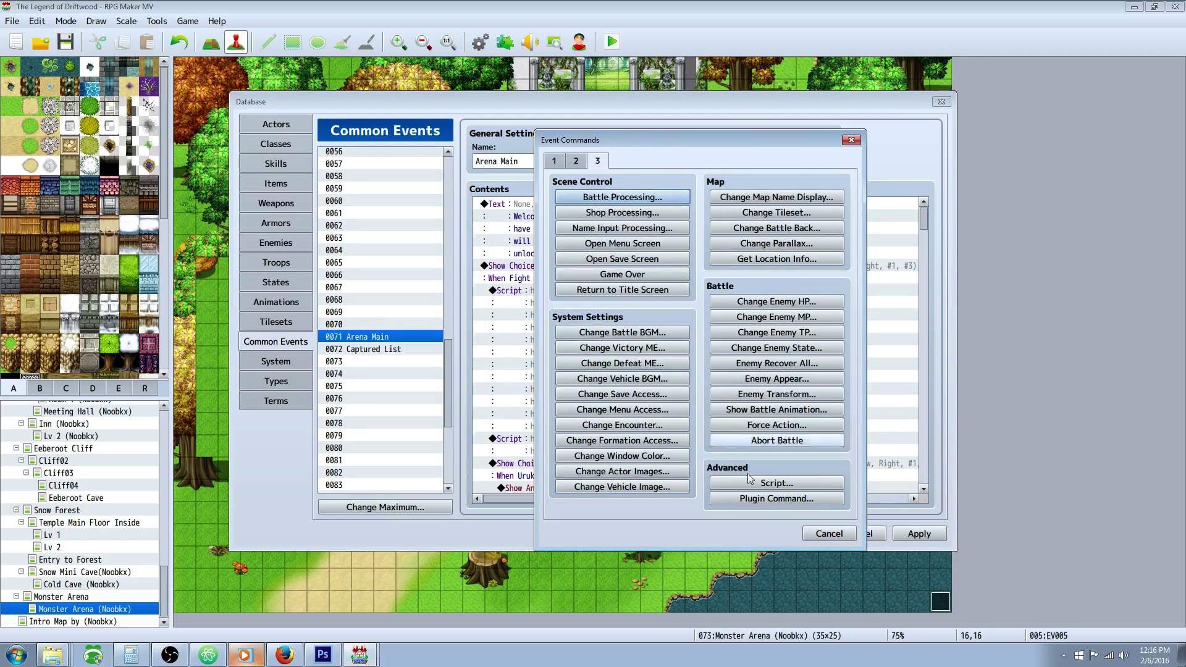
click(828, 534)
Open the first hide_choice script and examine the game variable reference and variable number in its first line.
right_click(595, 291)
click(610, 310)
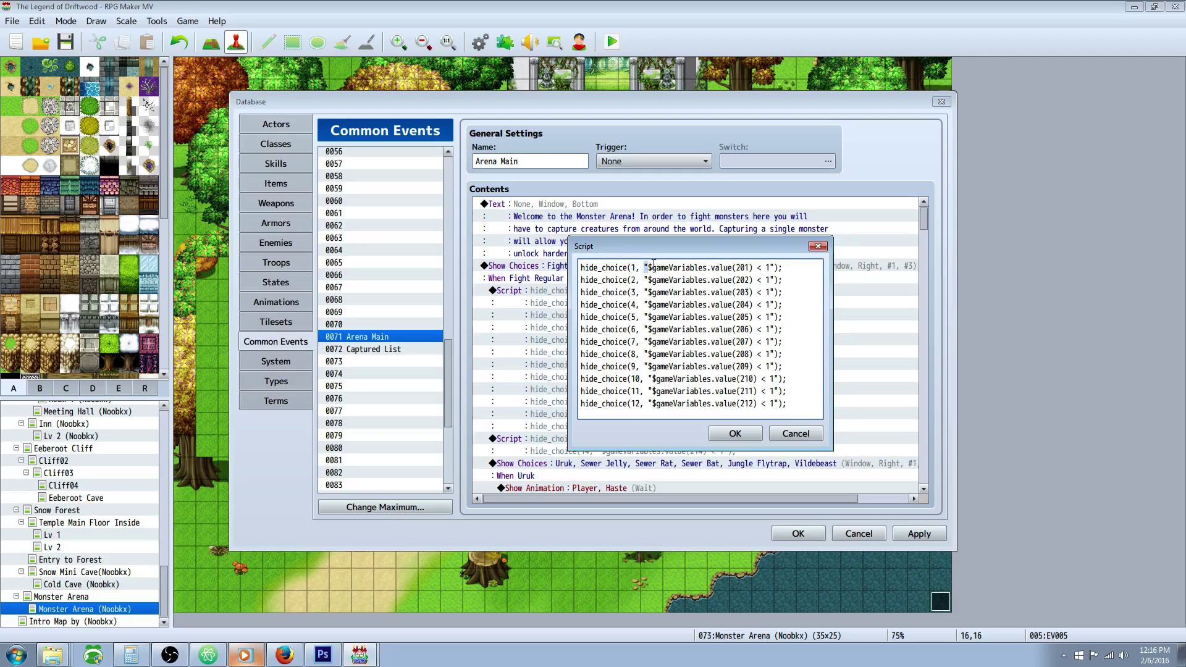
drag(648, 267, 749, 268)
click(738, 266)
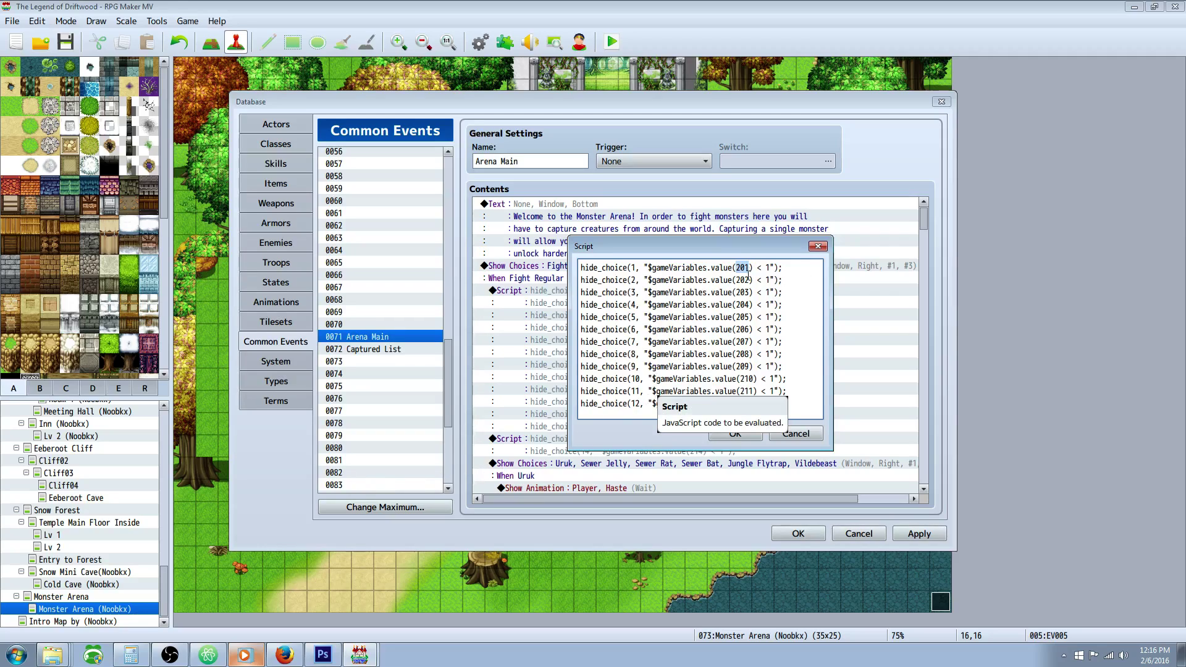
key(Down)
key(Down)
key(Down)
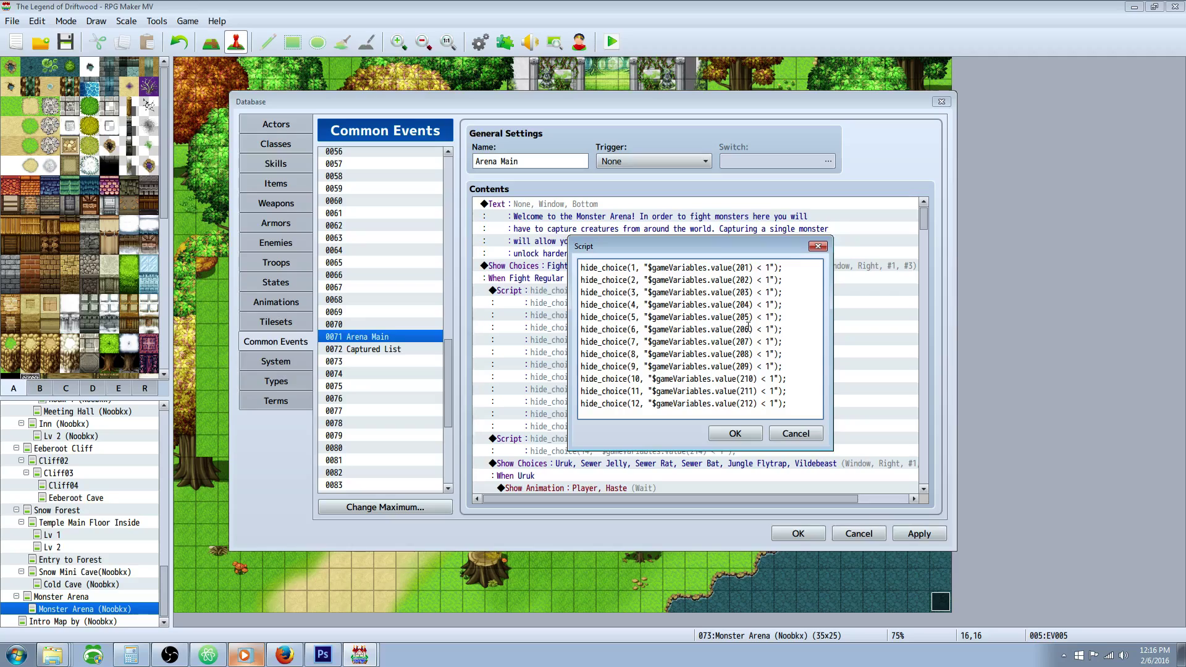
Examine the full first hide_choice line, including its "< 1" condition and closing characters.
drag(796, 268, 571, 272)
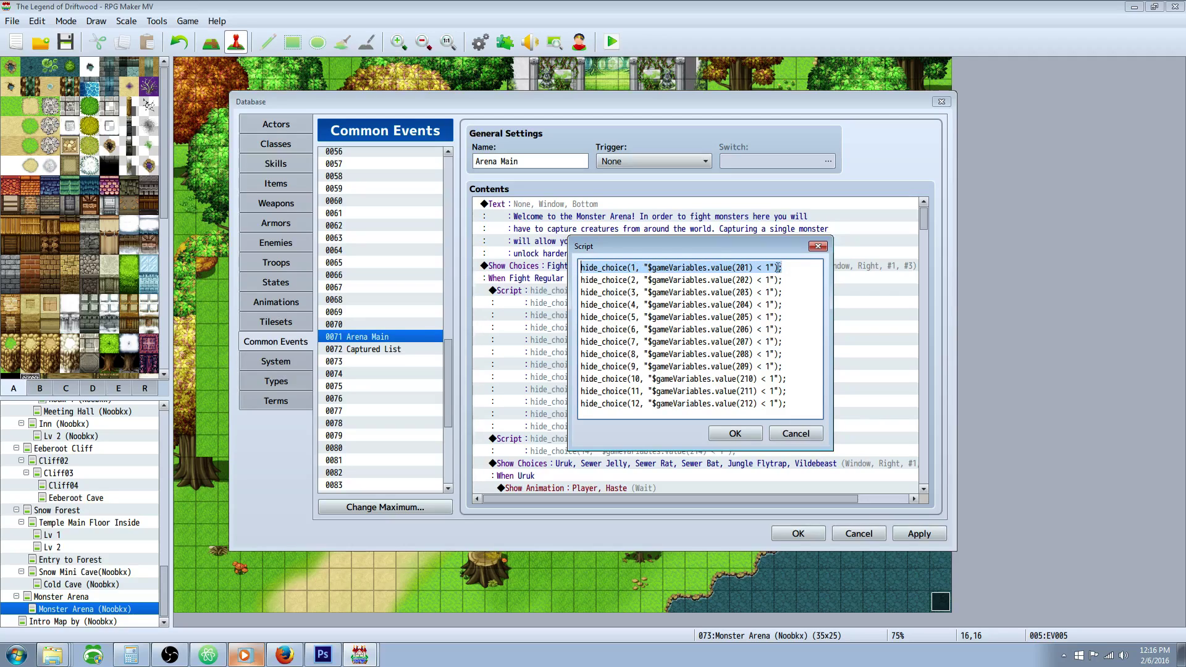
click(779, 269)
double_click(769, 267)
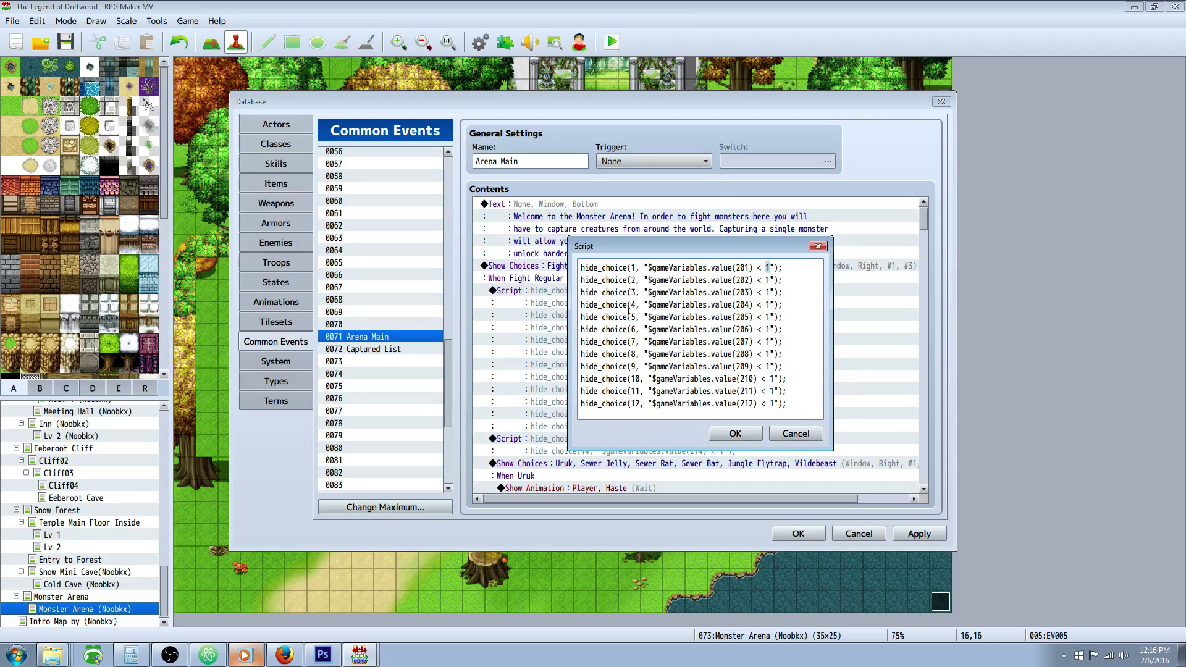
click(778, 267)
click(262, 624)
drag(778, 268, 819, 269)
click(794, 268)
drag(783, 268, 564, 269)
Compare the choice numbers with the variable numbers in the hide_choice lines for choices 2 to 5, then close the script.
click(636, 280)
click(748, 280)
click(636, 293)
click(749, 292)
click(635, 305)
click(750, 305)
drag(613, 317, 634, 317)
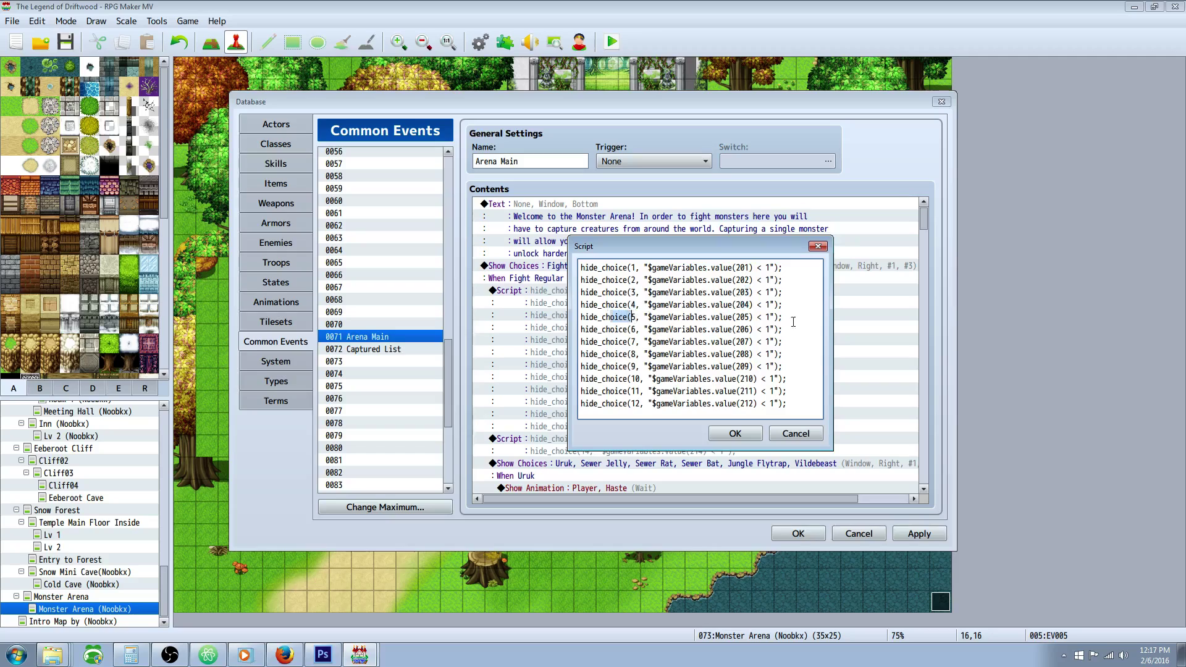
click(735, 434)
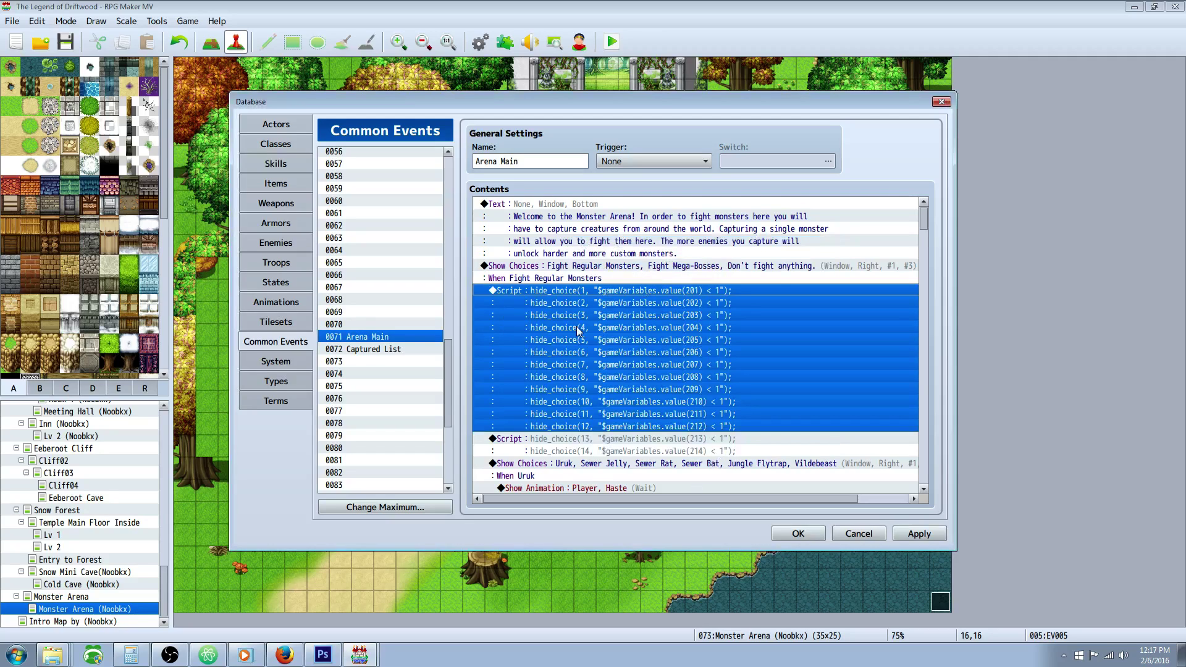
Inspect the second script, which holds the hide_choice lines for choices 13 and 14, then close it.
scroll(577, 332, down, 2)
click(587, 377)
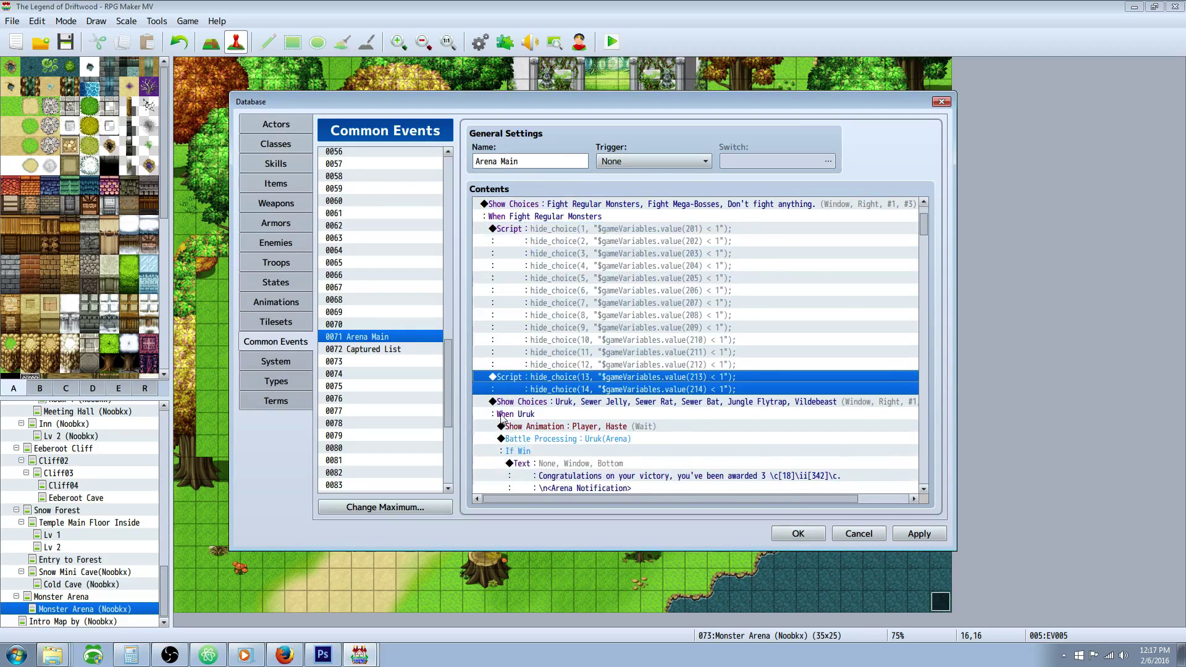
right_click(574, 379)
click(592, 401)
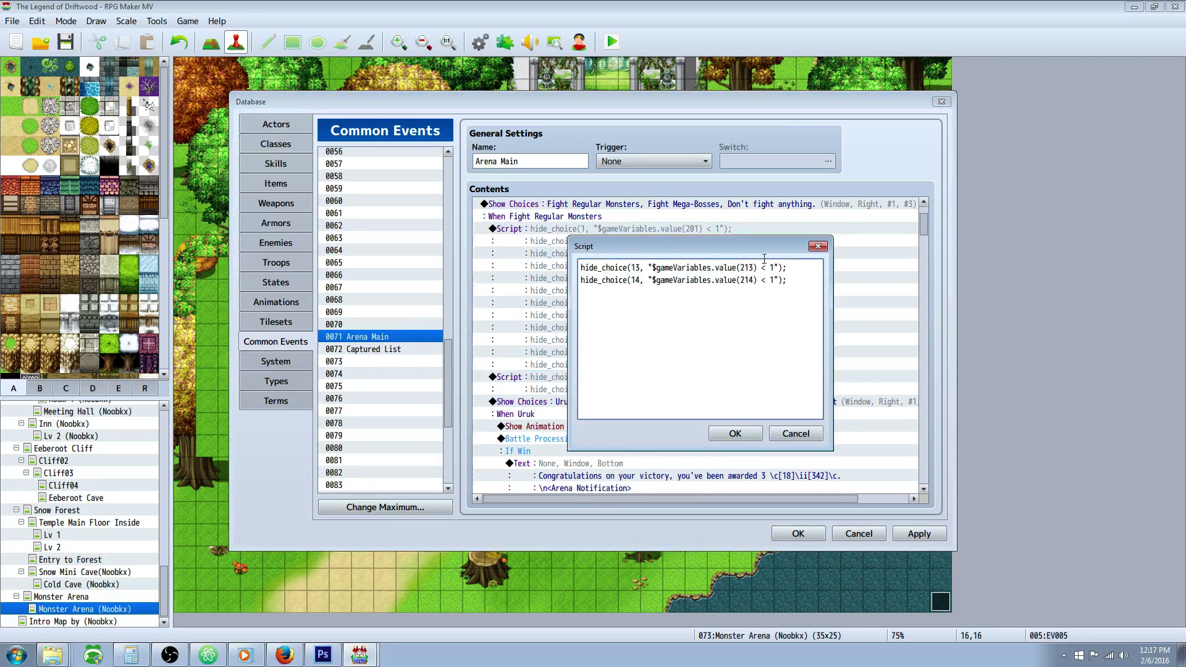
click(735, 434)
Compare the first hide_choice script with the monster Show Choices command and the Uruk branch's animation.
click(743, 425)
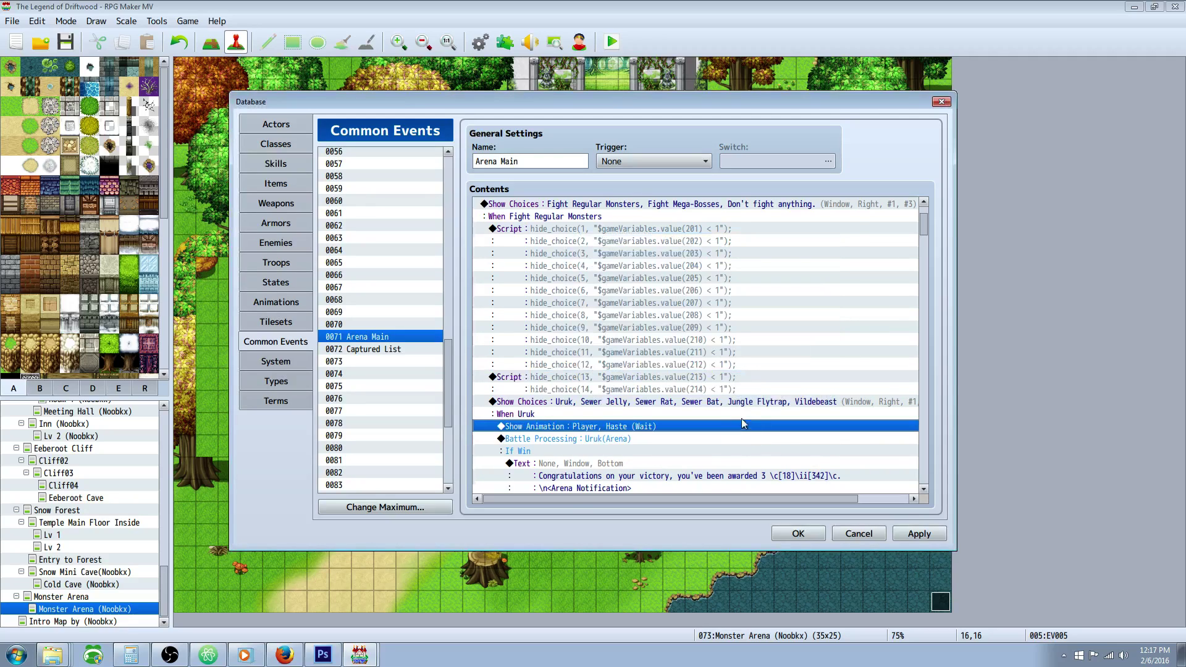
scroll(742, 420, down, 1)
click(725, 364)
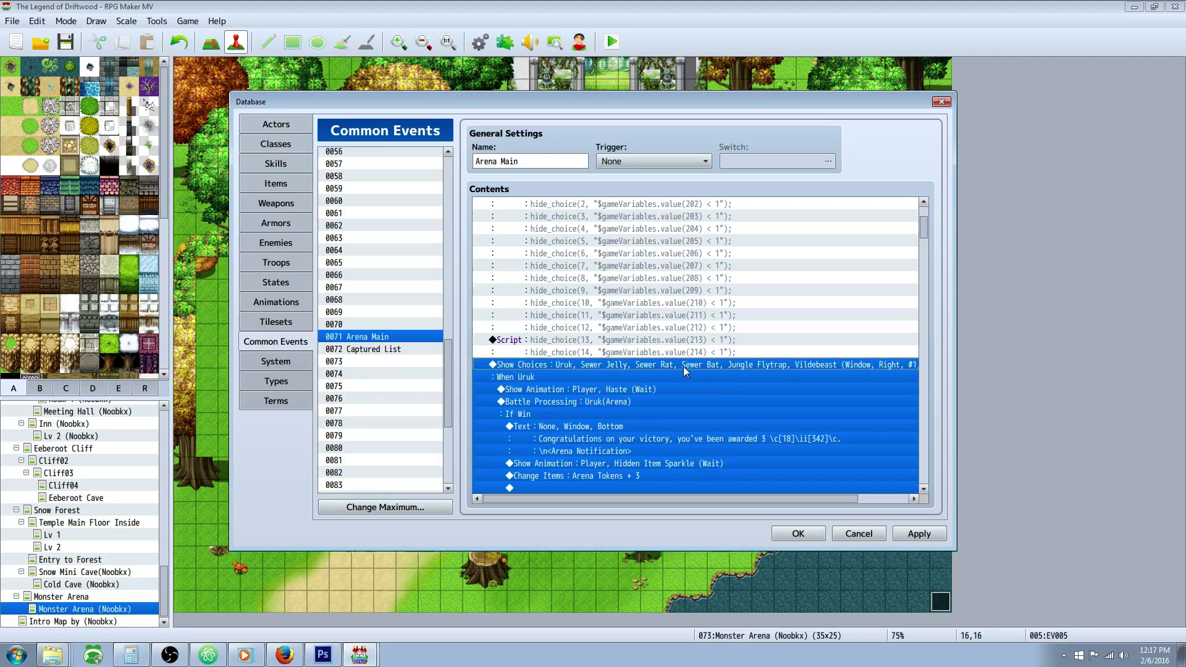
scroll(598, 373, up, 1)
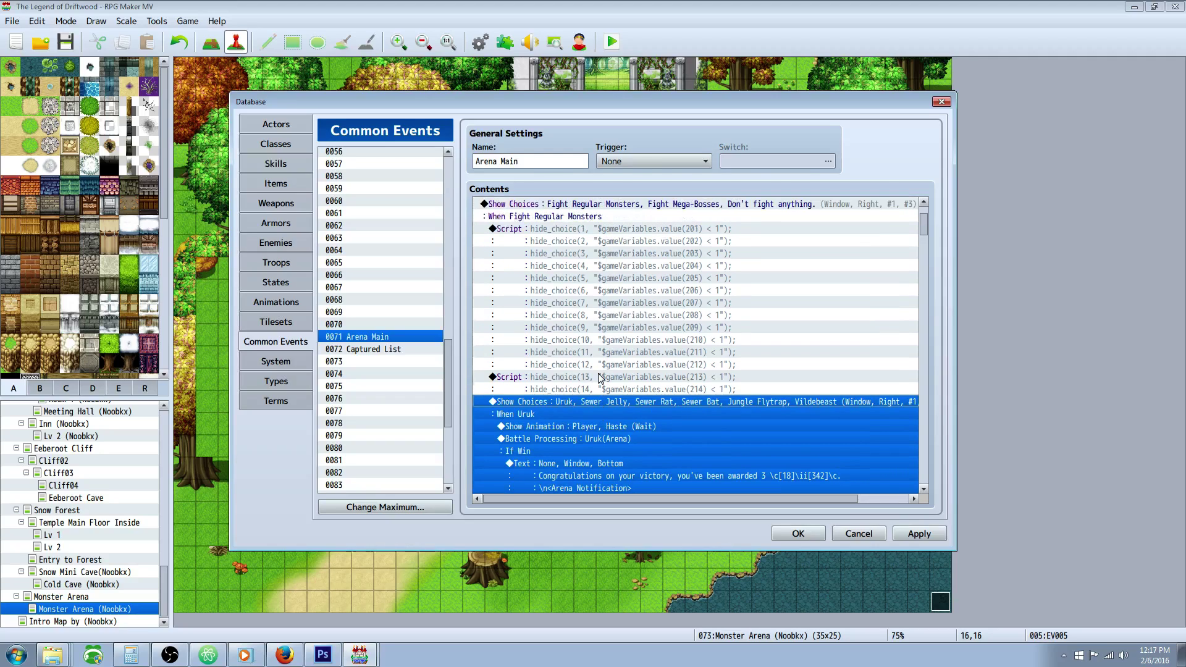
click(667, 231)
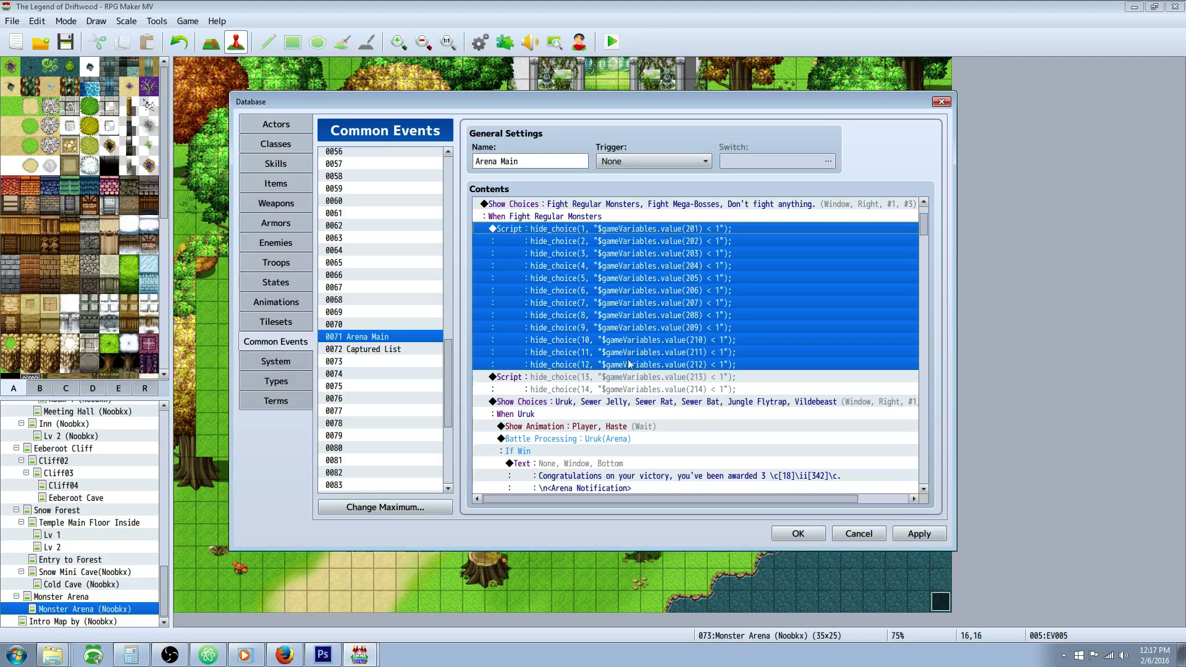
click(590, 408)
click(694, 242)
click(546, 425)
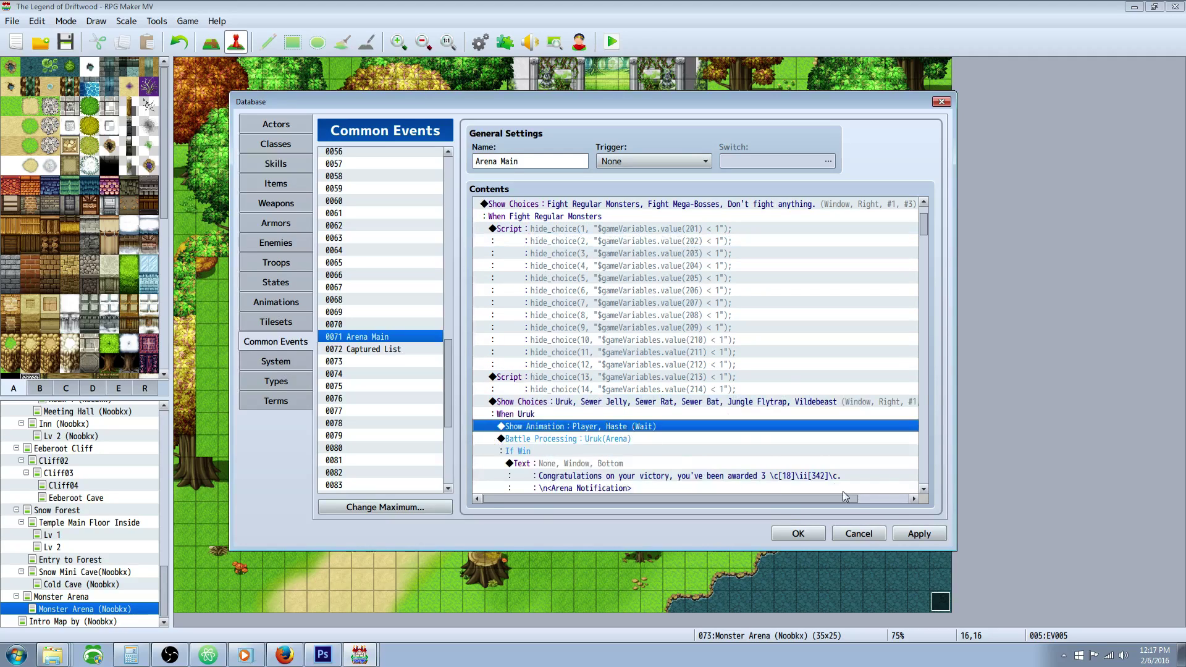
Relate the first hide_choice script to the Uruk(Arena) Battle Processing command.
scroll(697, 439, down, 1)
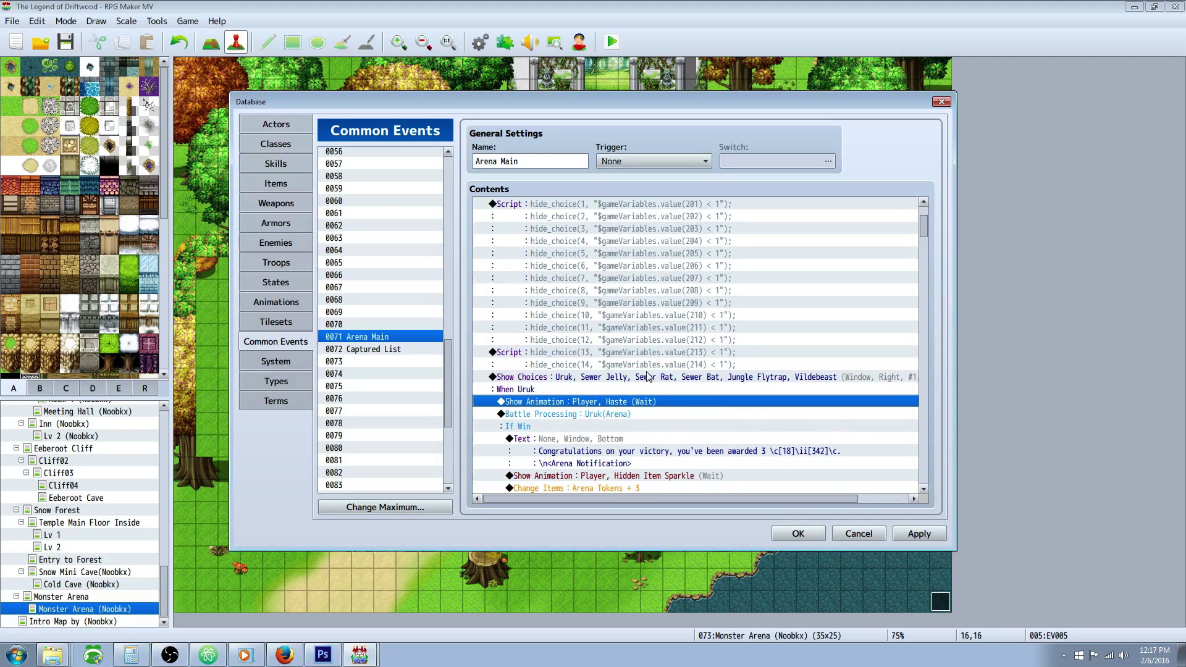
click(617, 414)
scroll(700, 266, up, 1)
click(704, 222)
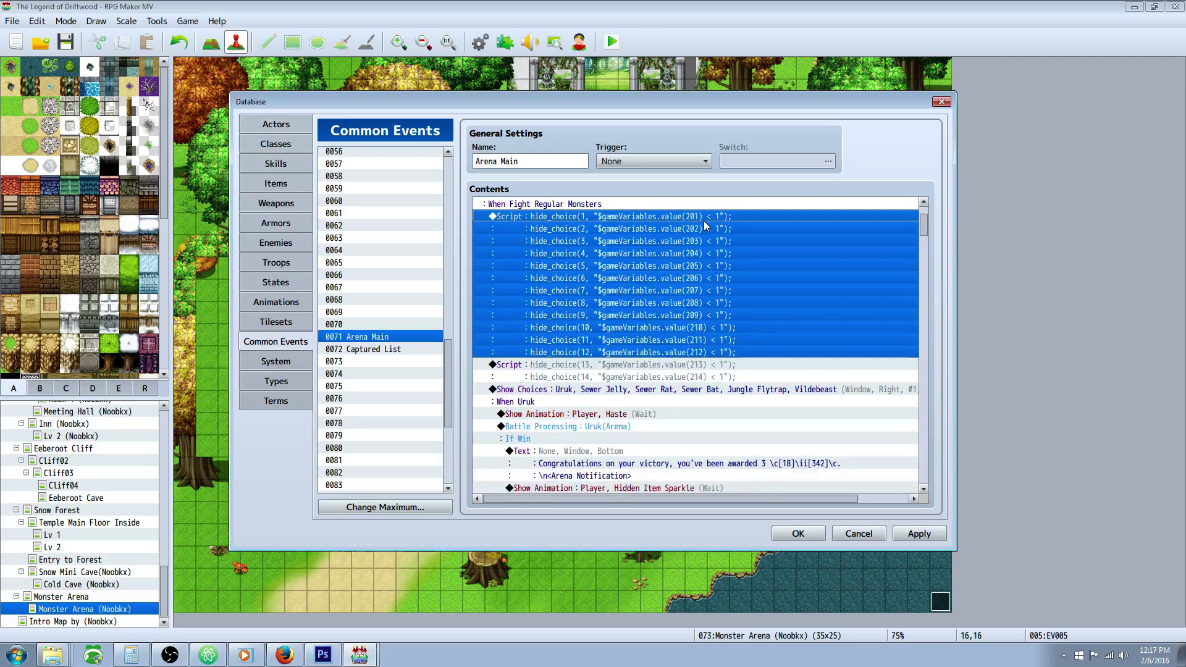
click(607, 427)
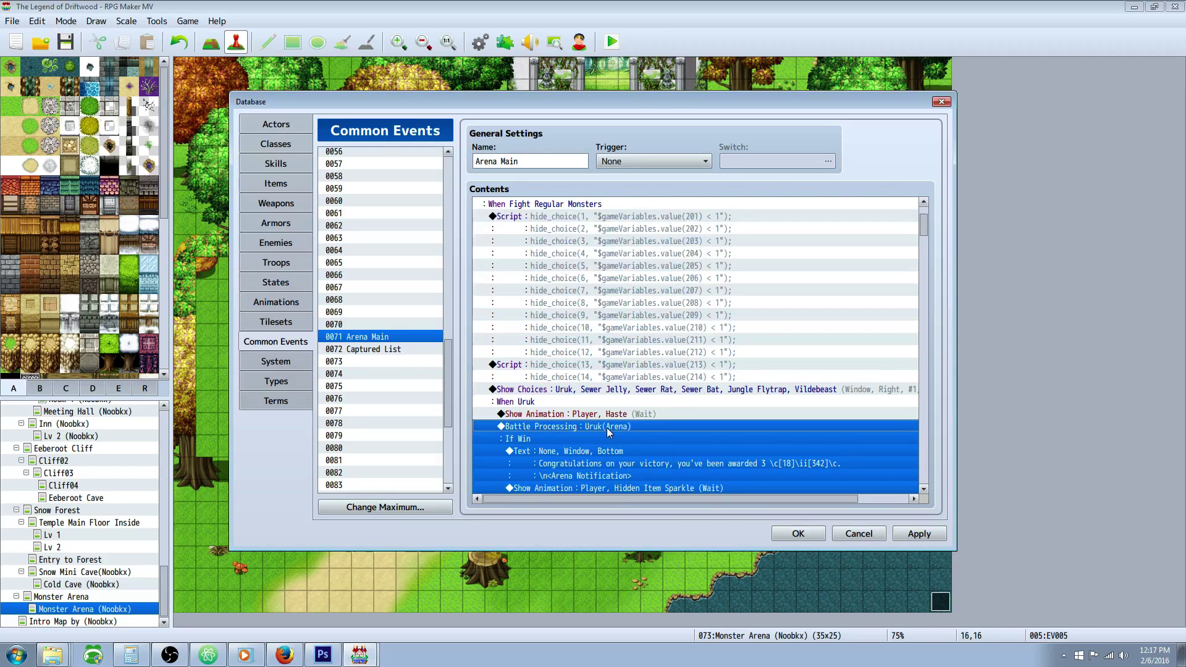
Inspect the six monster options from Uruk to Vildebeast in the monster Show Choices command, then close its settings.
scroll(607, 428, down, 1)
click(587, 364)
right_click(587, 364)
click(623, 389)
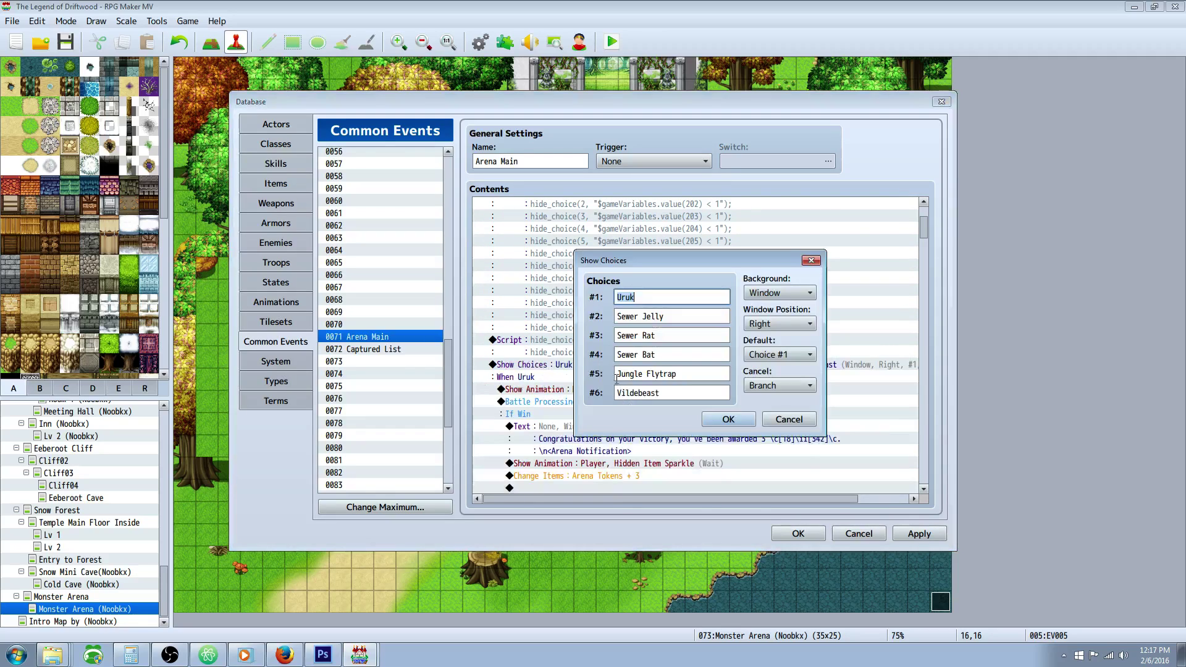
key(Tab)
key(Tab)
key(Tab)
key(Tab)
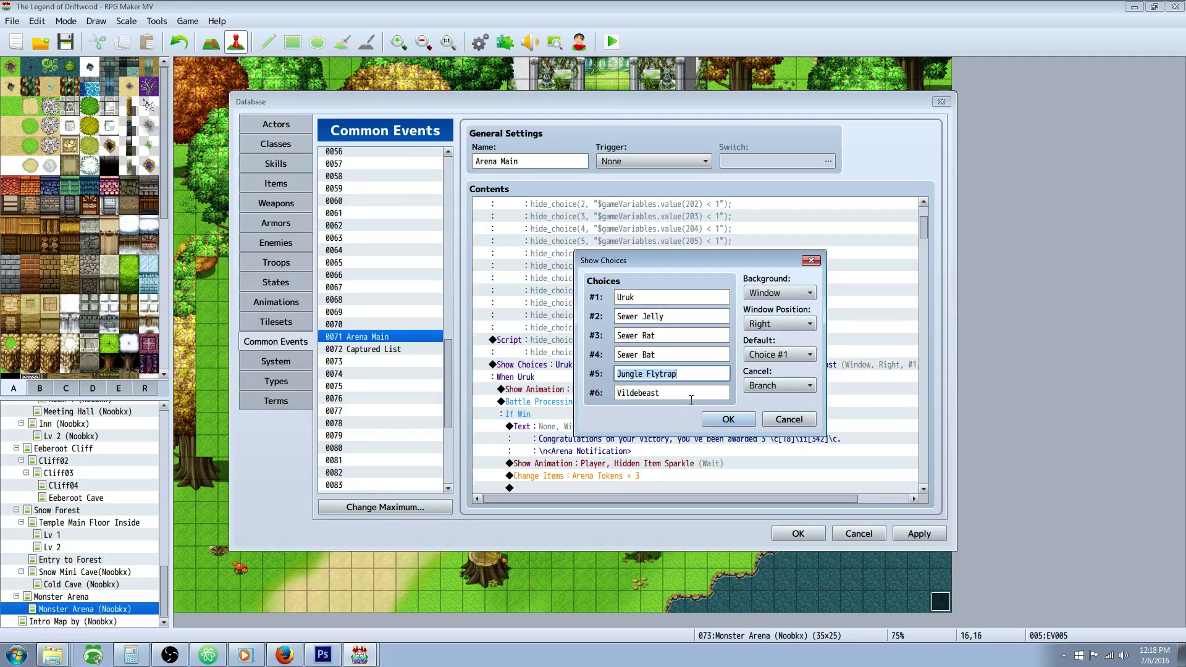
key(Tab)
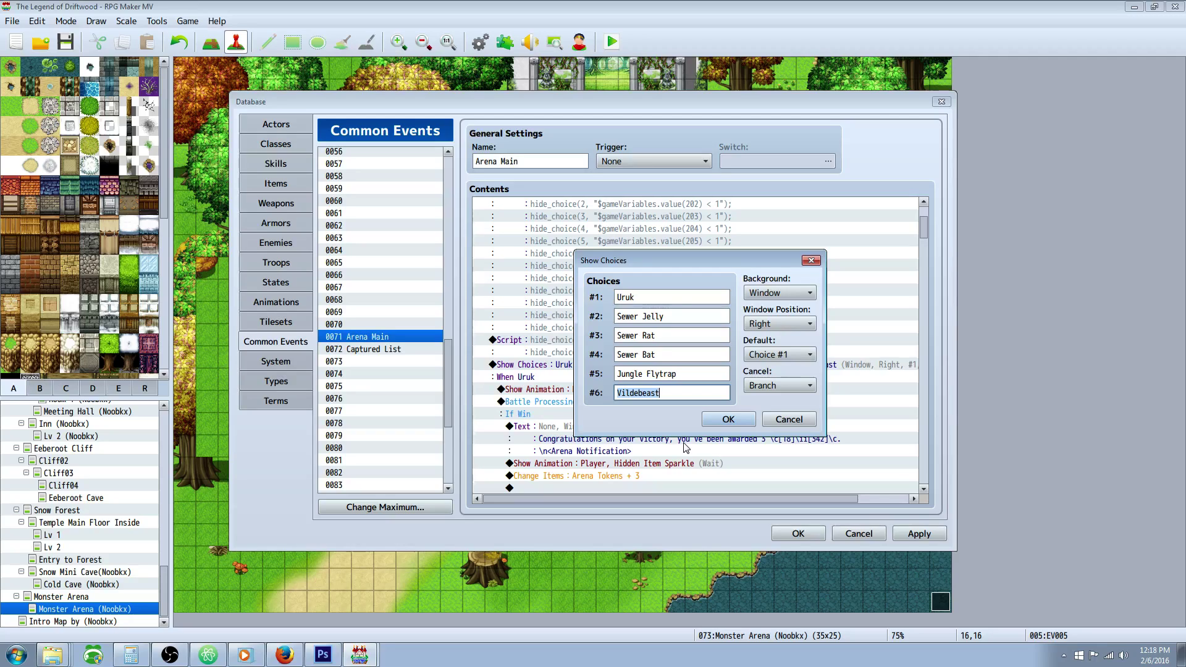
click(734, 422)
Examine the Uruk branch's Battle Processing command together with its win, escape and lose branches.
scroll(710, 407, down, 2)
click(688, 328)
scroll(688, 332, down, 2)
click(618, 304)
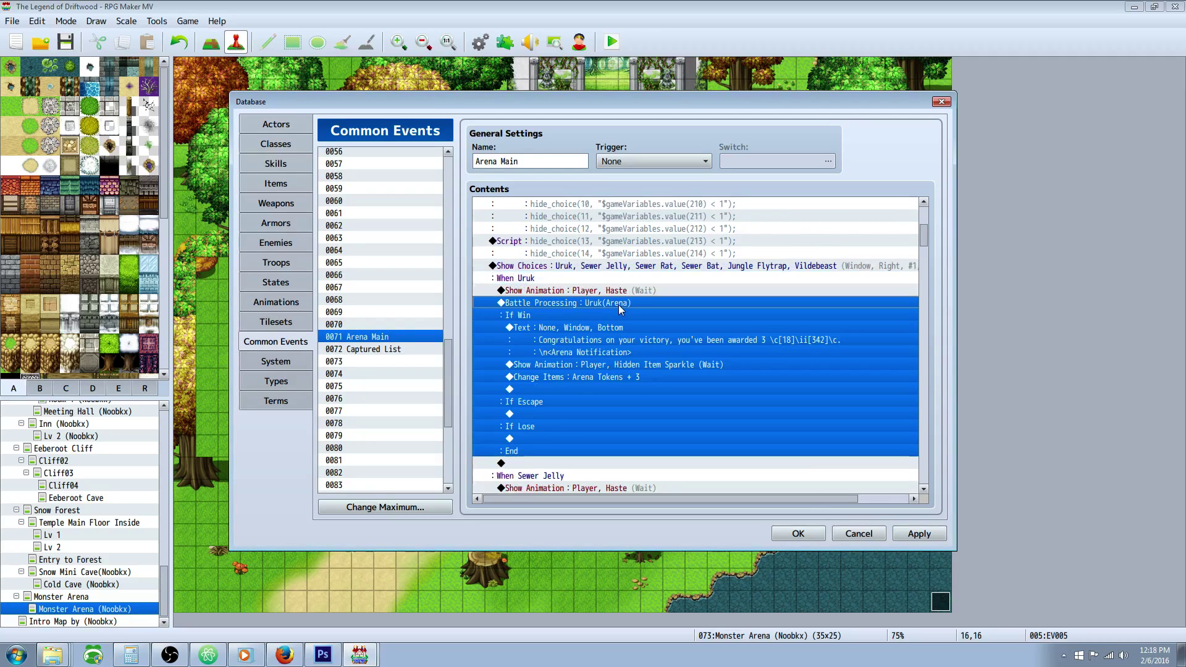
Review the Uruk branch's Haste animation and Battle Processing command against the monster Show Choices command, and apply the database changes.
click(681, 366)
click(630, 291)
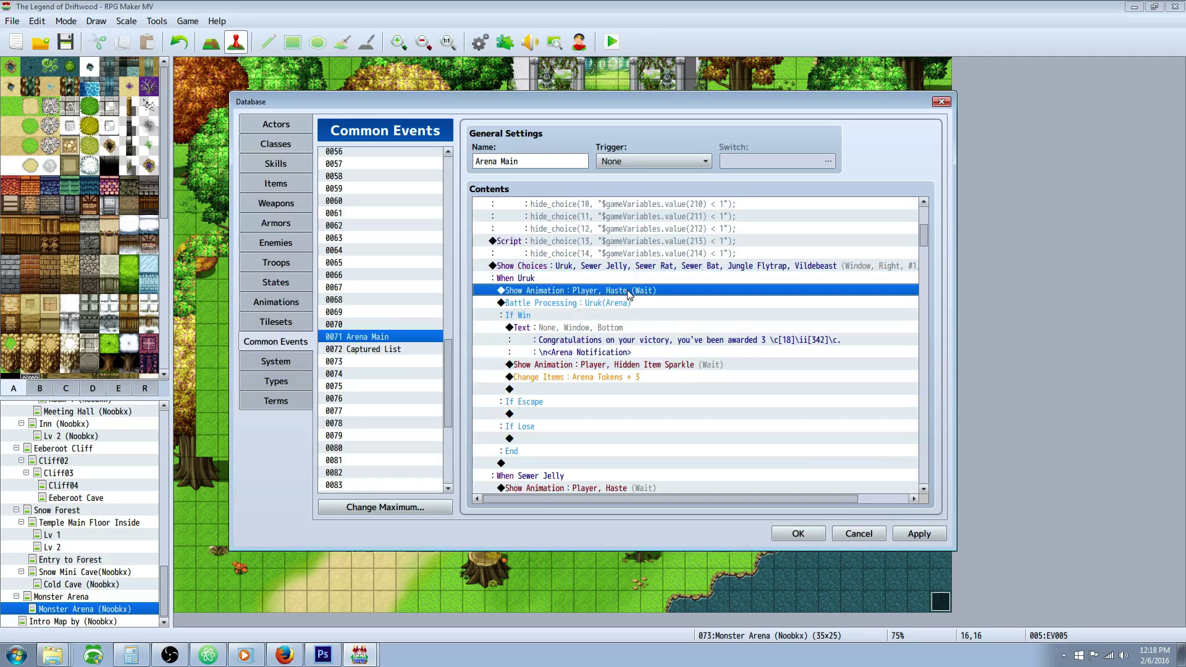
click(643, 279)
click(620, 292)
click(541, 267)
click(543, 290)
click(569, 305)
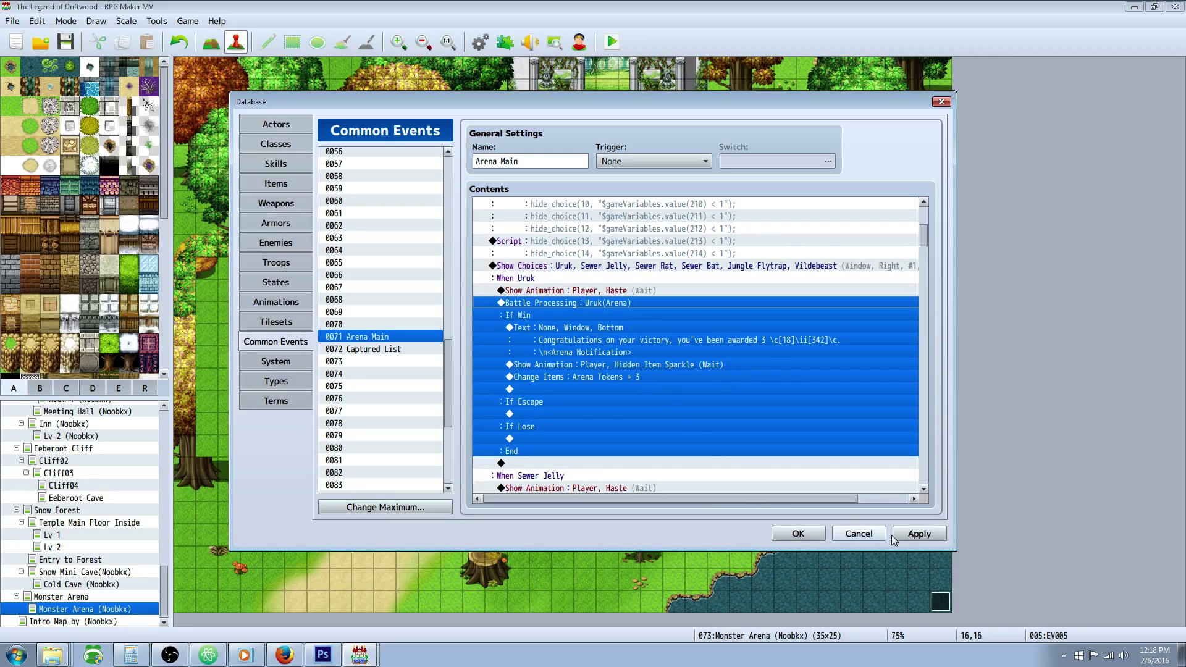
click(917, 534)
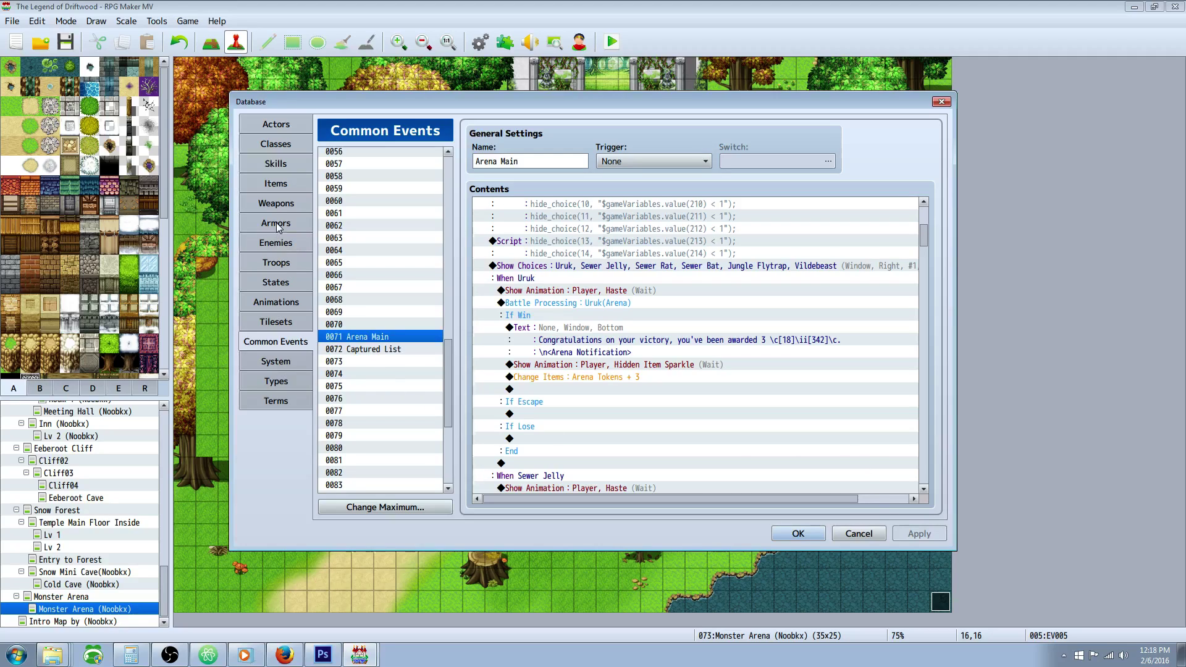
View the regular Uruk enemy entry, then find the Arena section of the enemy list and open its Uruk entry.
click(277, 243)
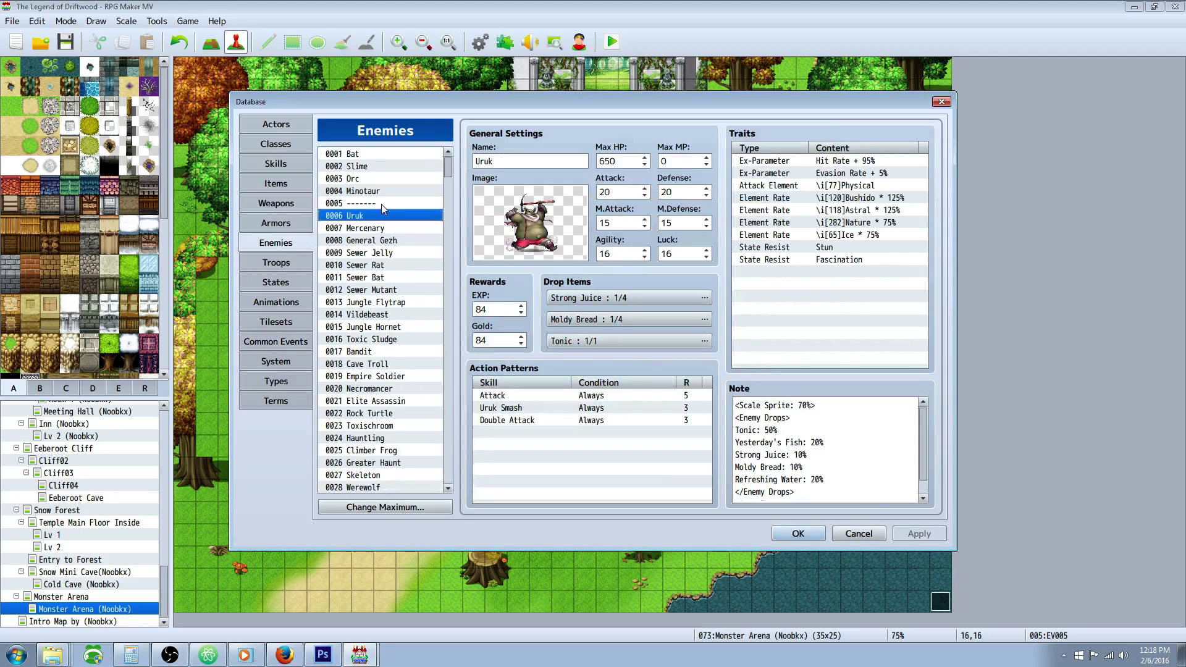
right_click(369, 215)
click(392, 220)
drag(450, 167, 428, 292)
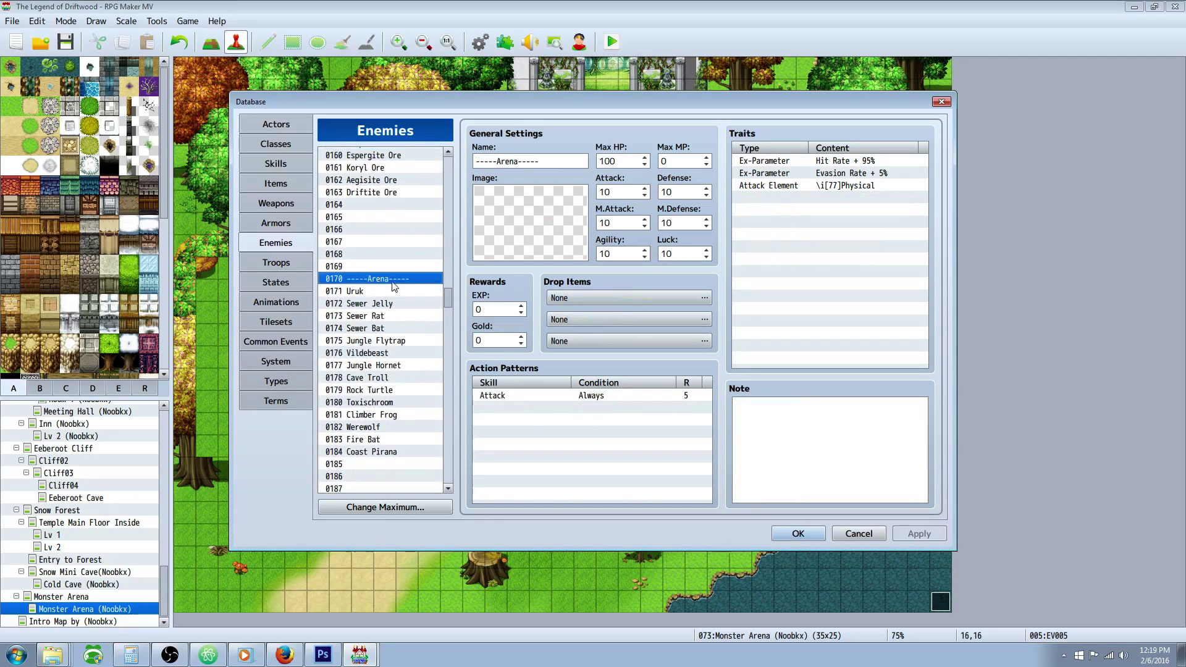
scroll(405, 283, down, 1)
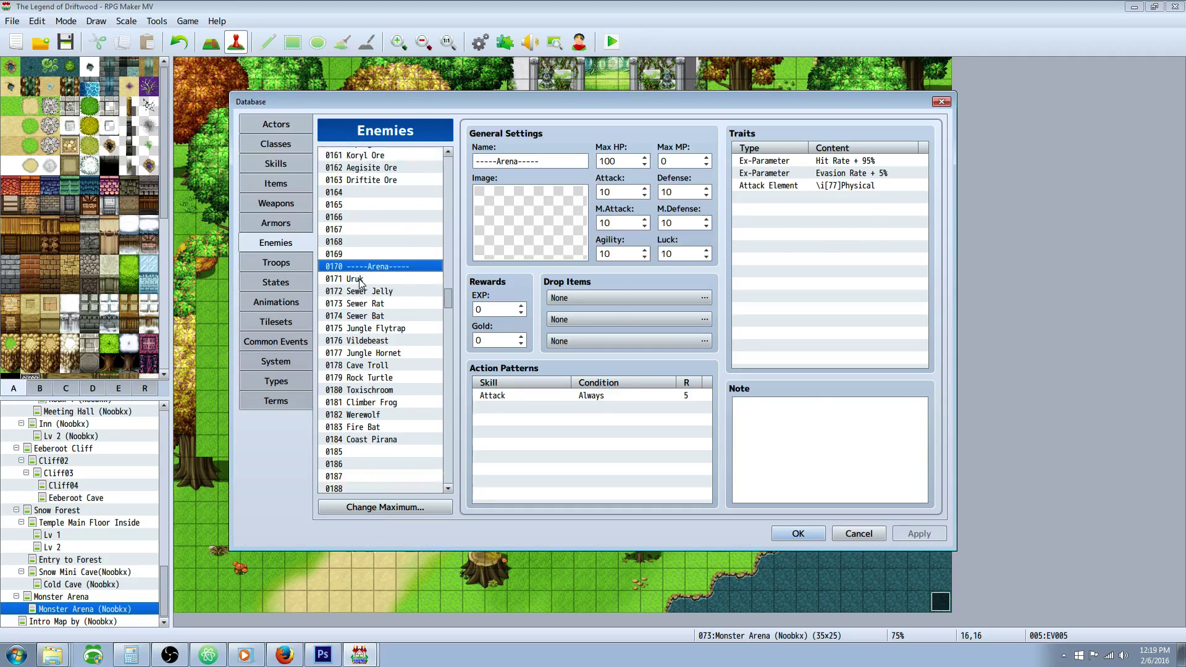
click(362, 283)
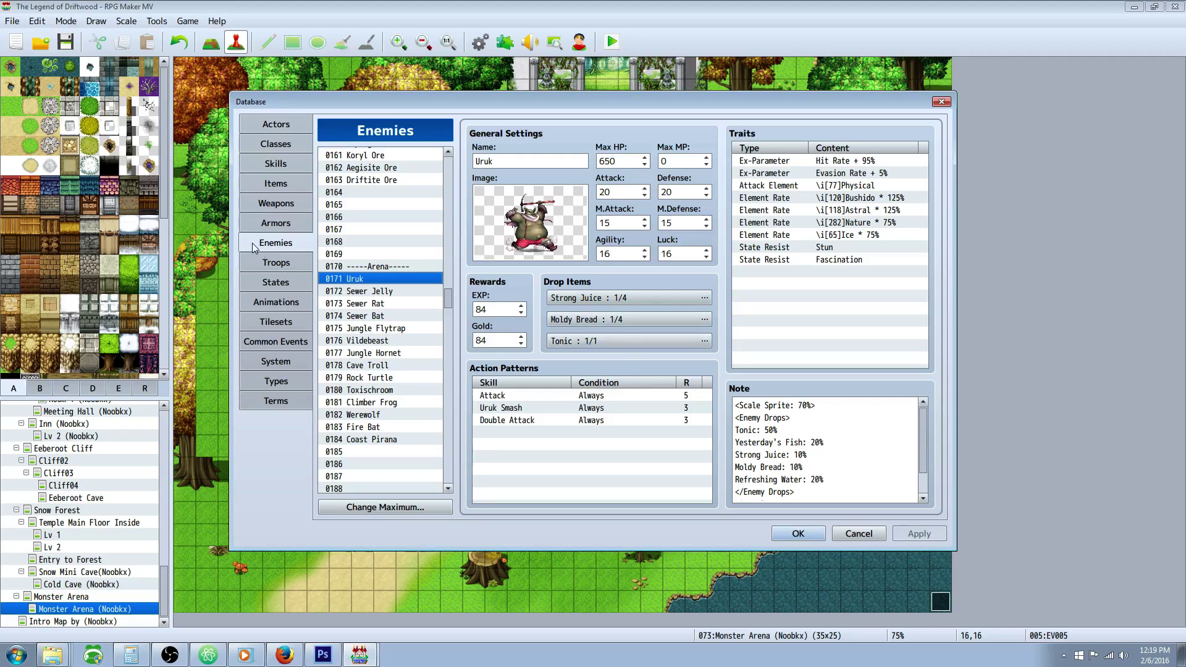
Browse the Arena enemy entries from Uruk through Sewer Jelly and Sewer Rat to Sewer Bat.
click(387, 294)
click(387, 278)
click(382, 291)
click(377, 304)
click(377, 317)
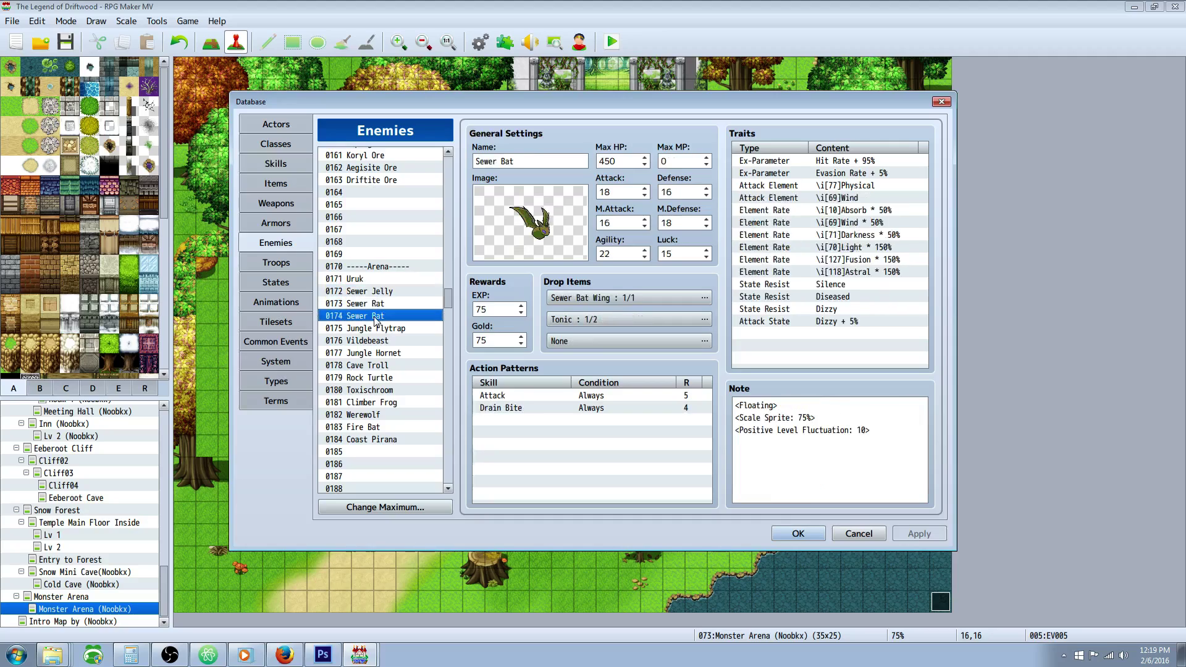
Examine the Arena Uruk's note, focusing on the <Positive Level Fluctuation: 10> tag.
click(377, 280)
click(804, 425)
key(ctrl+a)
scroll(804, 424, down, 1)
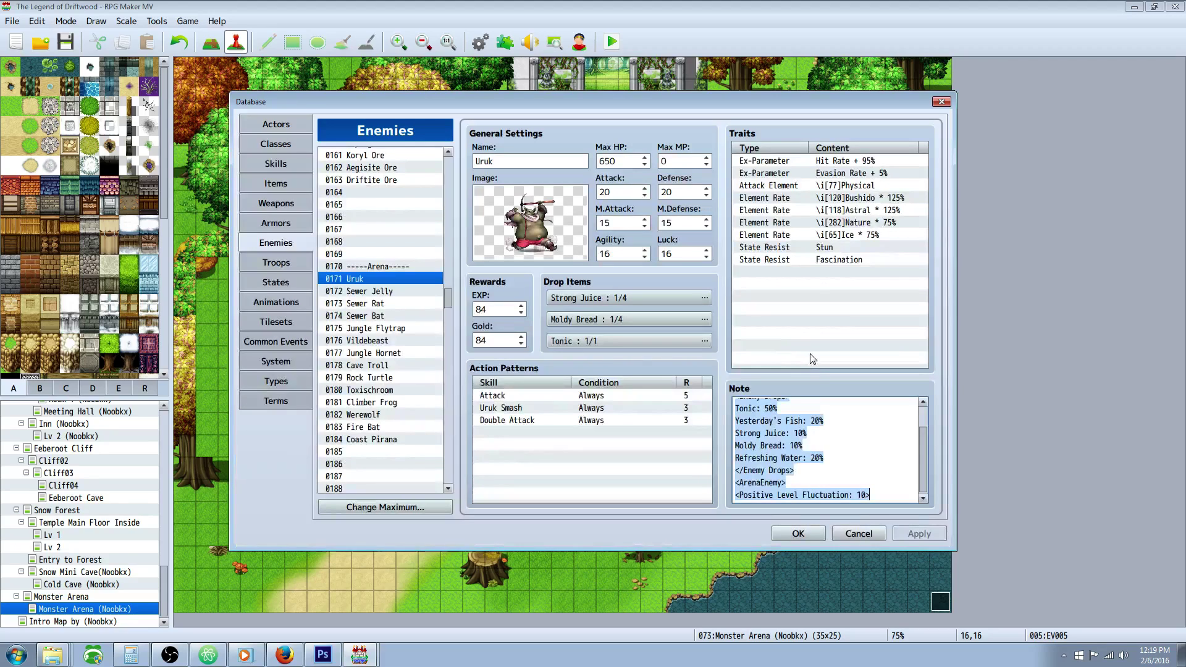
drag(870, 494, 740, 497)
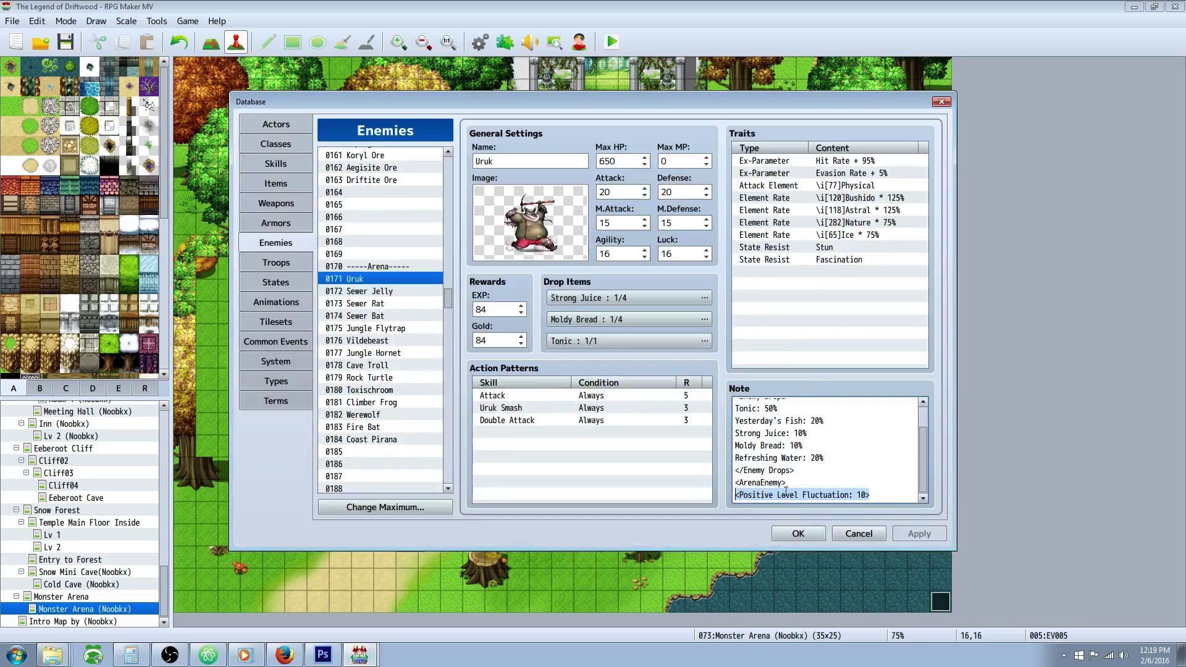
click(858, 495)
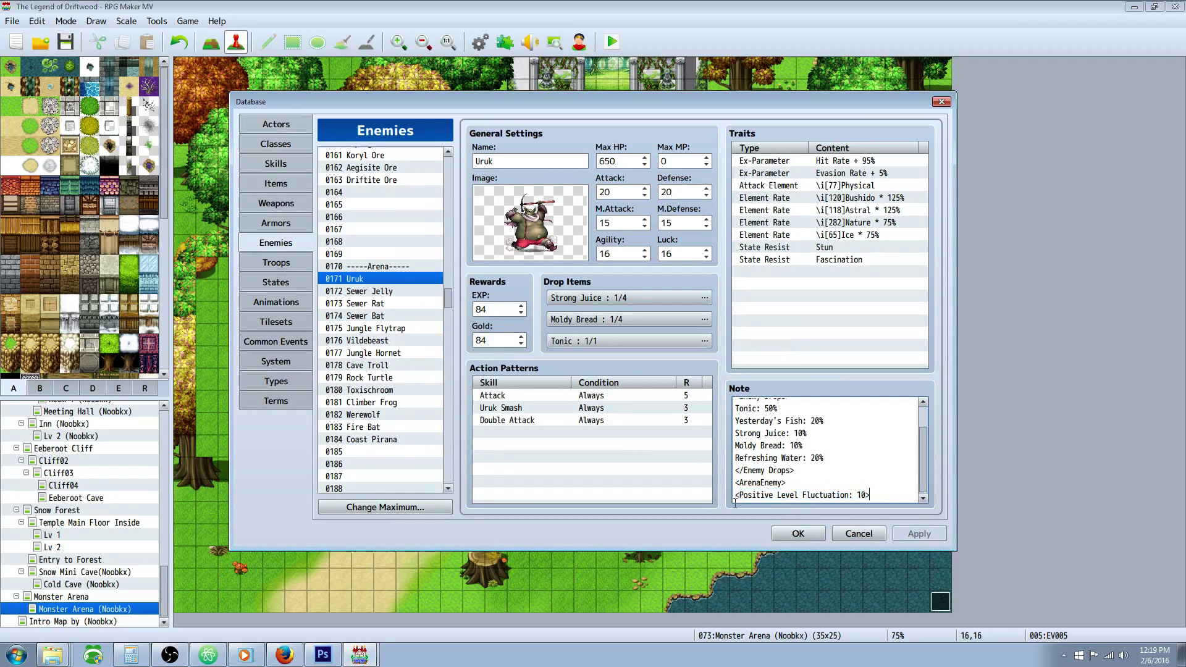
drag(869, 495, 728, 499)
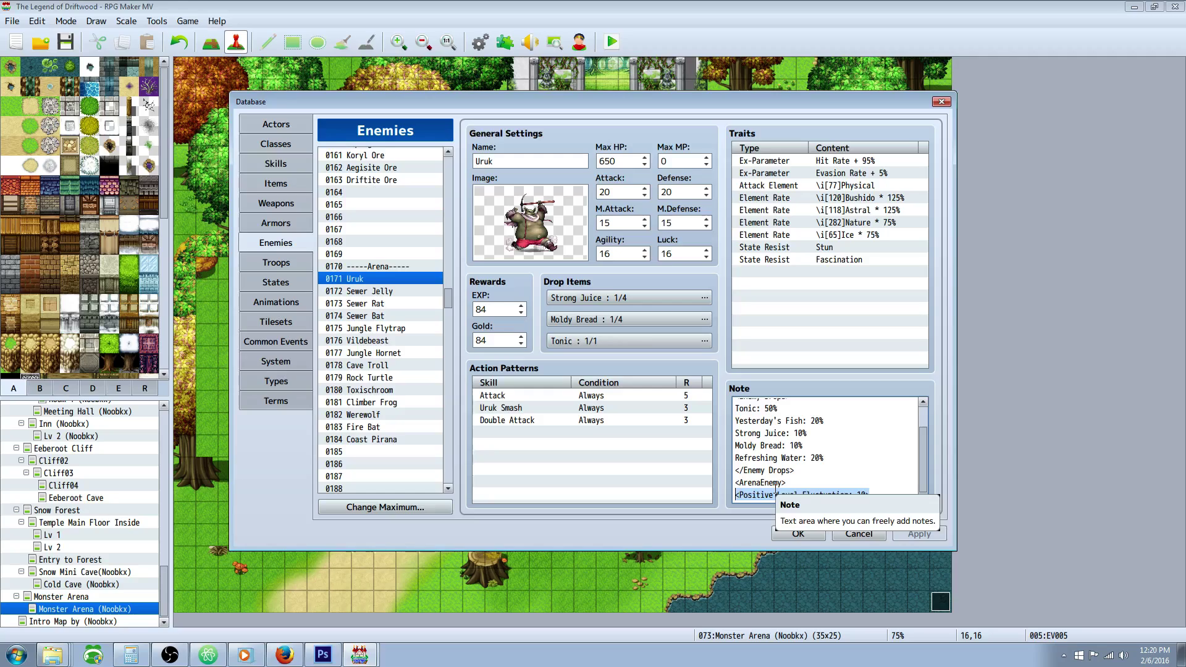
Delete the <ArenaEnemy> tag and its empty line from the Arena Uruk's note, keeping the Positive Level Fluctuation tag.
drag(786, 482, 736, 481)
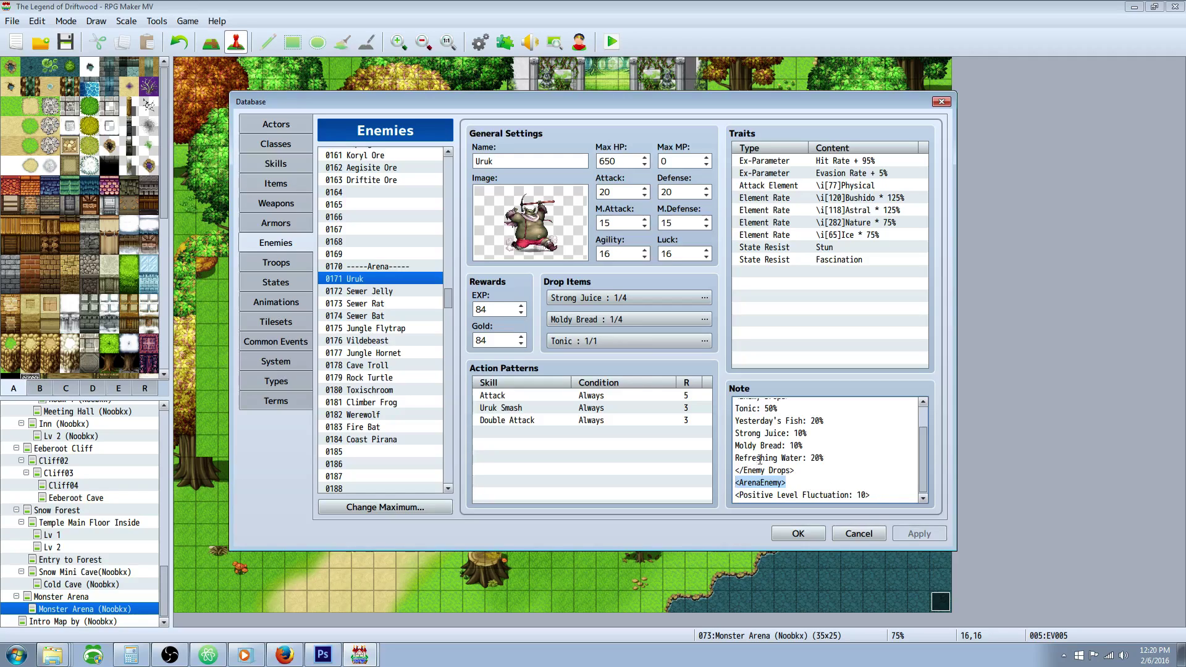
key(BackSpace)
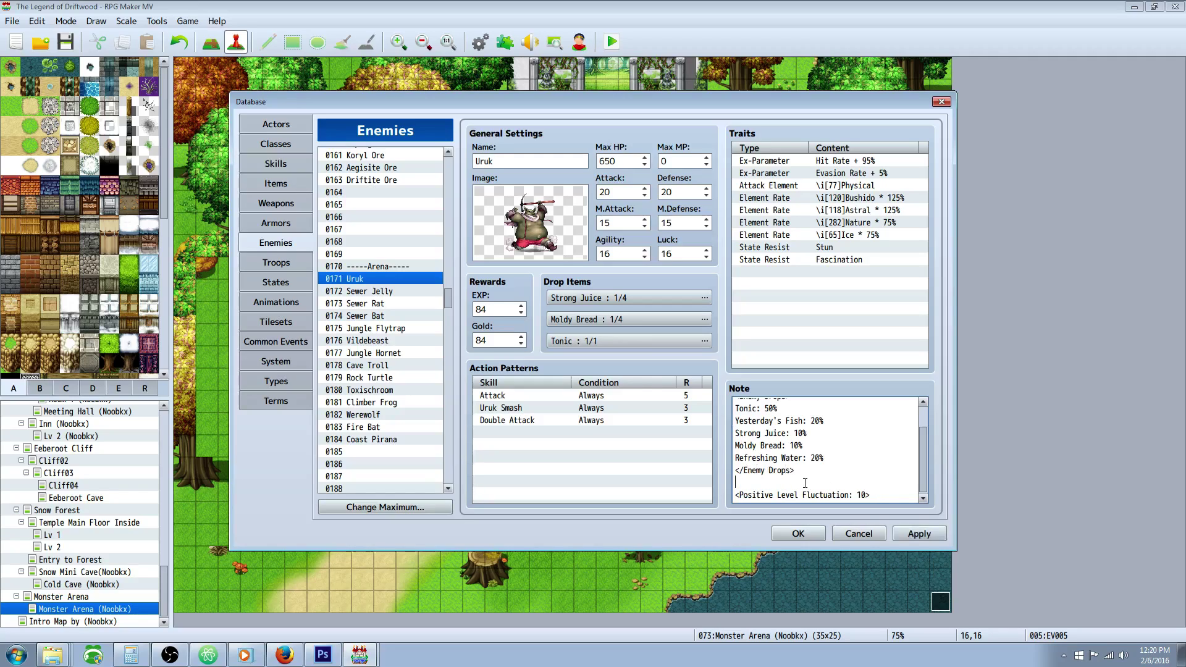
key(BackSpace)
drag(880, 490, 734, 495)
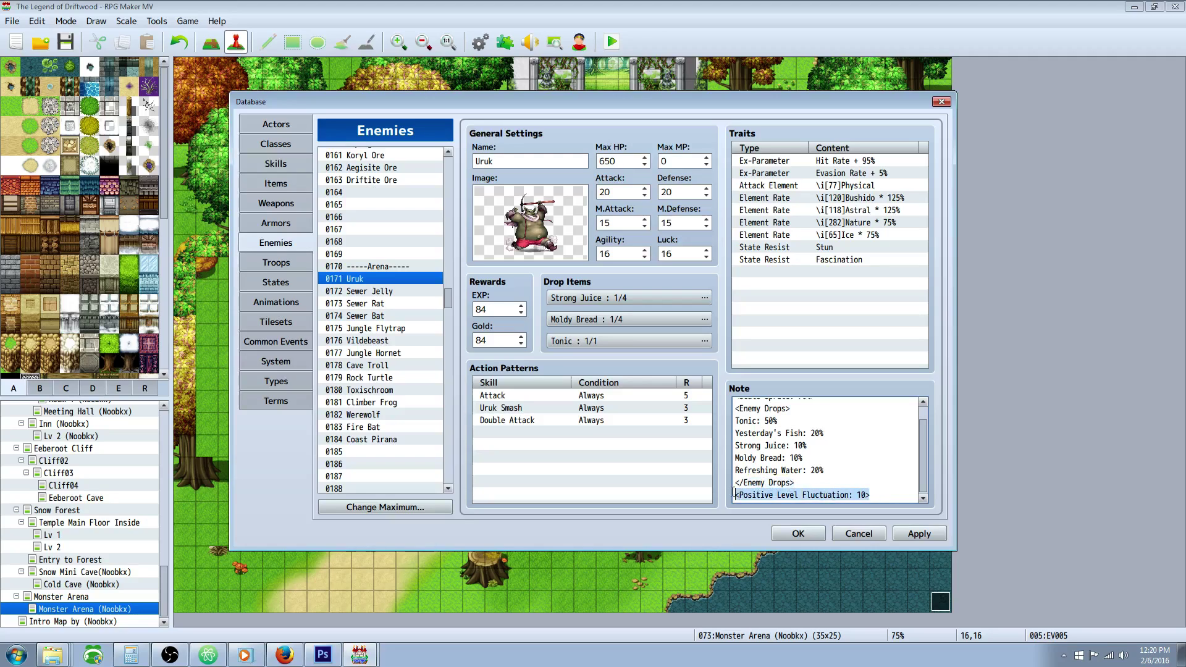
Inspect the level fluctuation value in the Arena Sewer Jelly's note, then return to the Arena Uruk entry.
click(365, 291)
click(881, 430)
key(ctrl+a)
drag(871, 430, 860, 430)
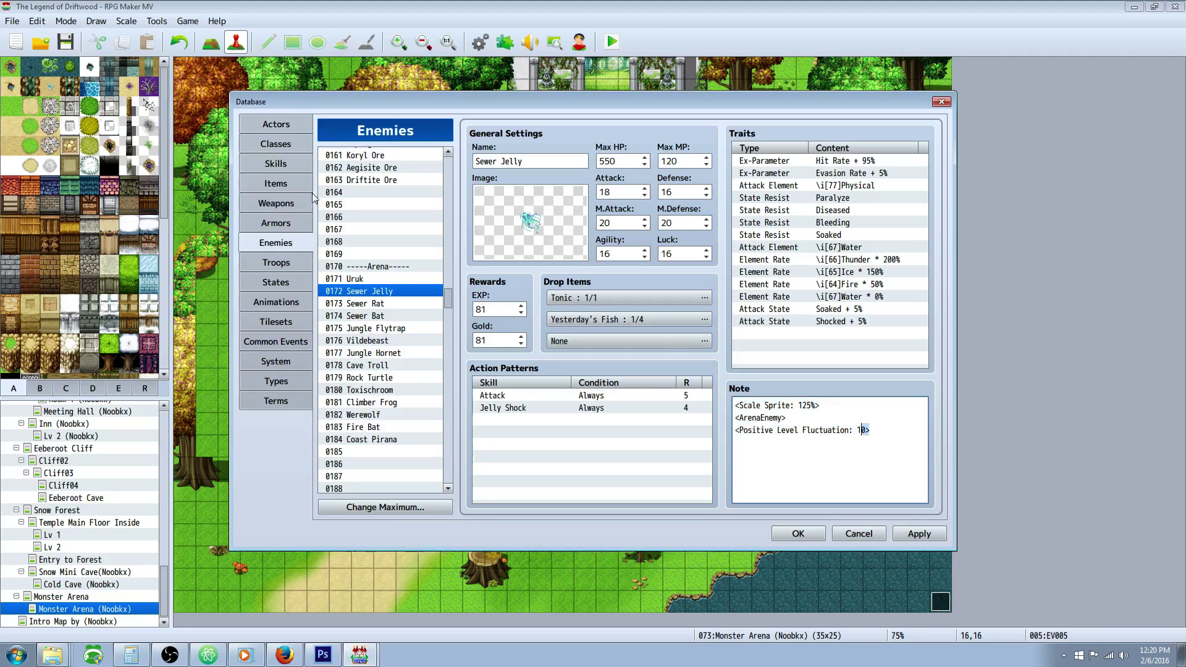
click(372, 279)
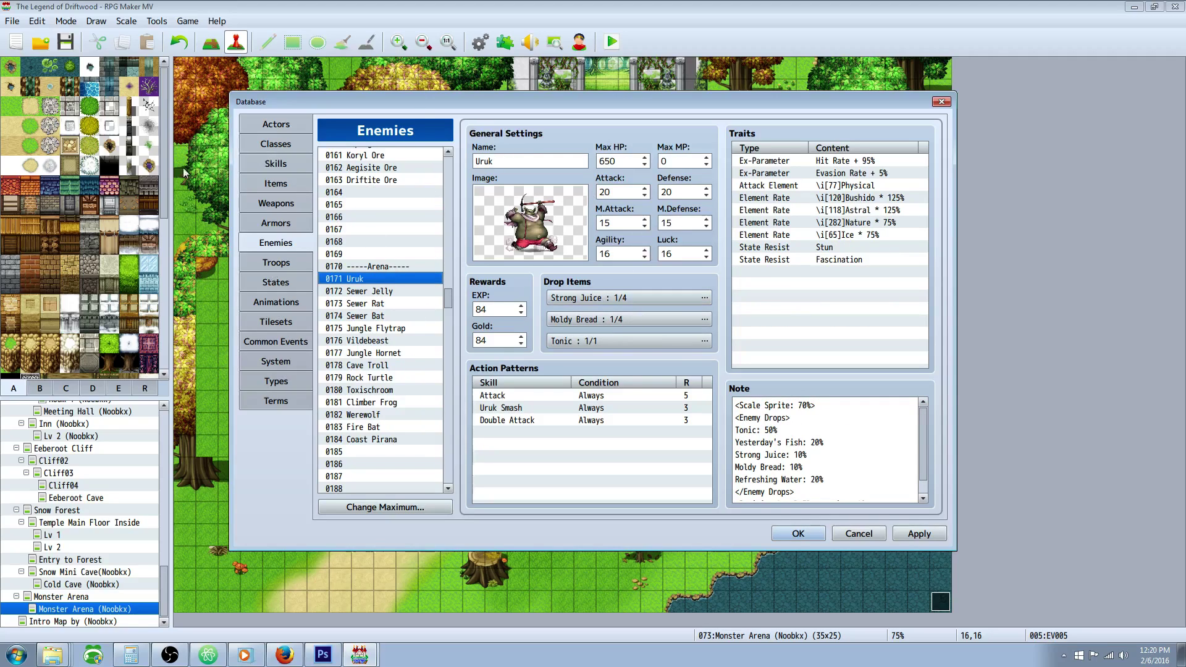
Compare the Arena Uruk with other Arena enemies, including Coast Pirana, Sewer Jelly, Jungle Flytrap and Jungle Hornet.
click(367, 441)
click(366, 283)
click(383, 438)
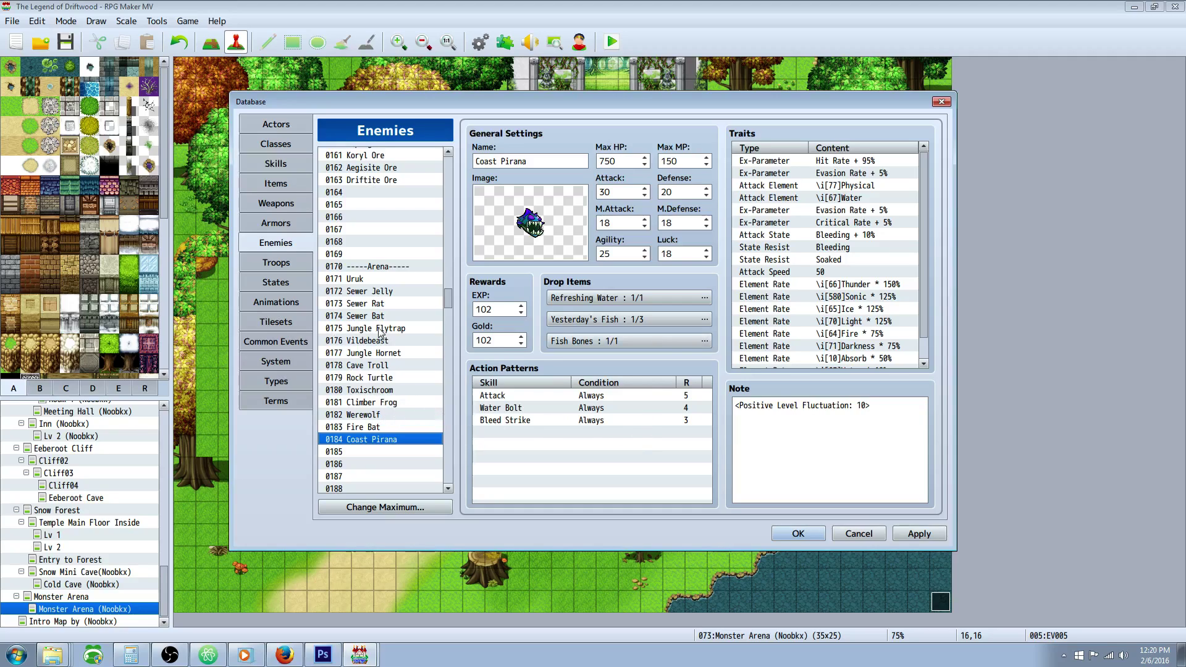
click(386, 293)
click(384, 327)
click(383, 355)
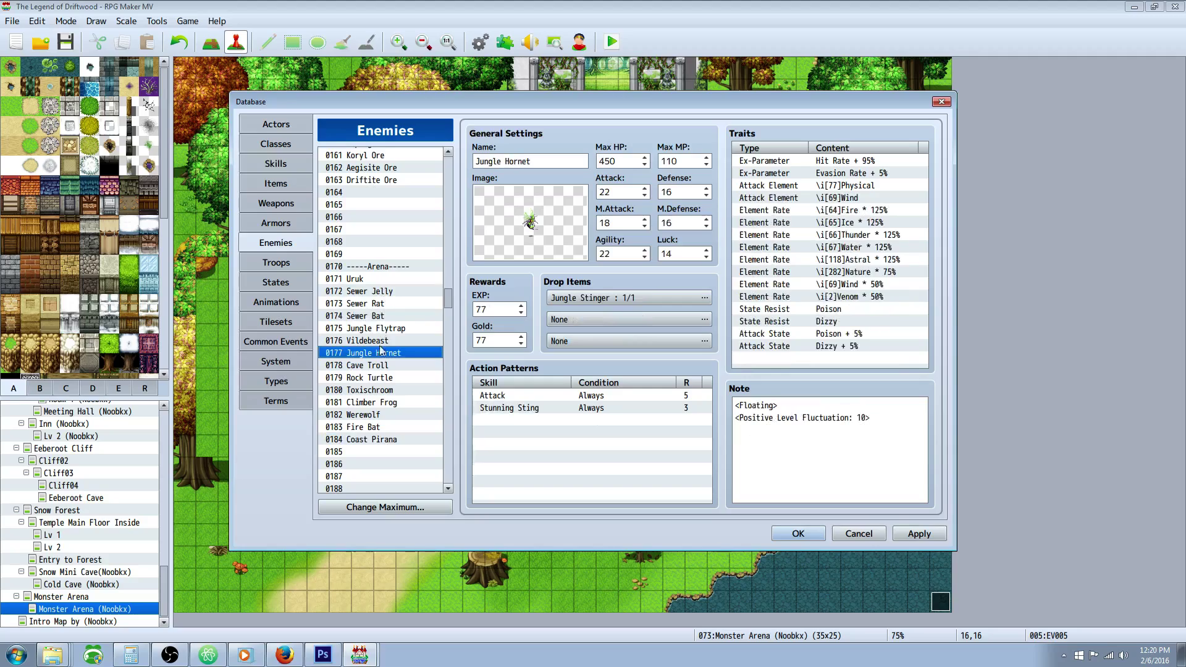
click(383, 280)
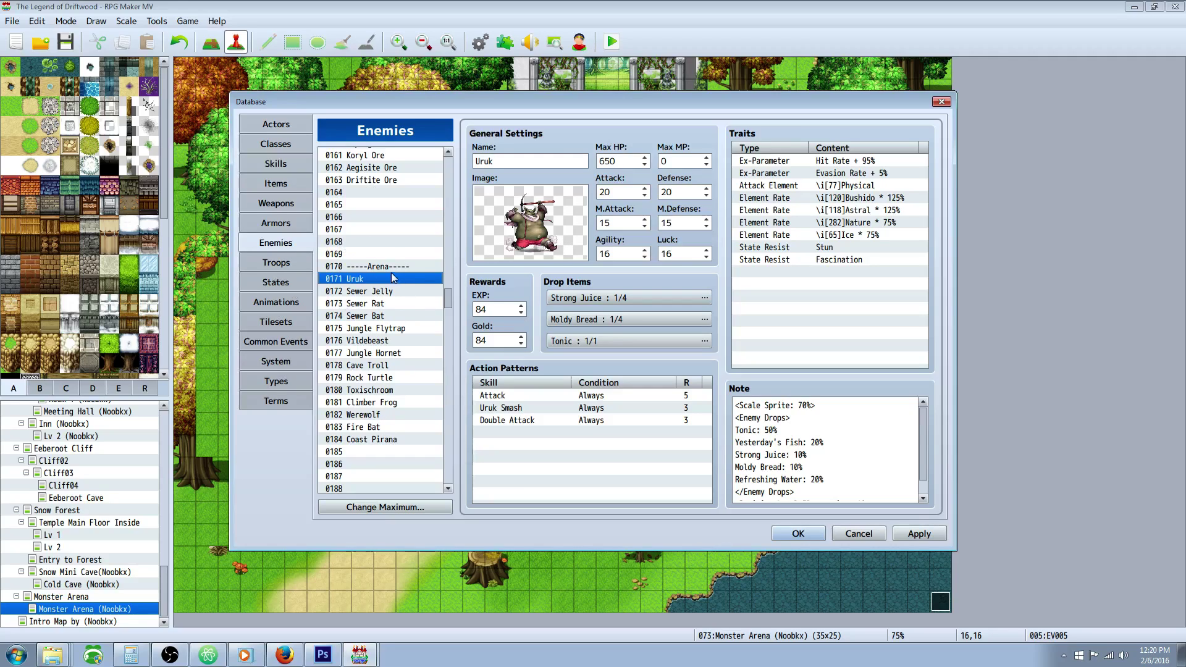
Open the Uruk(Arena) troop and locate the matching Arena enemy 0171 Uruk in its list of available enemies.
click(274, 259)
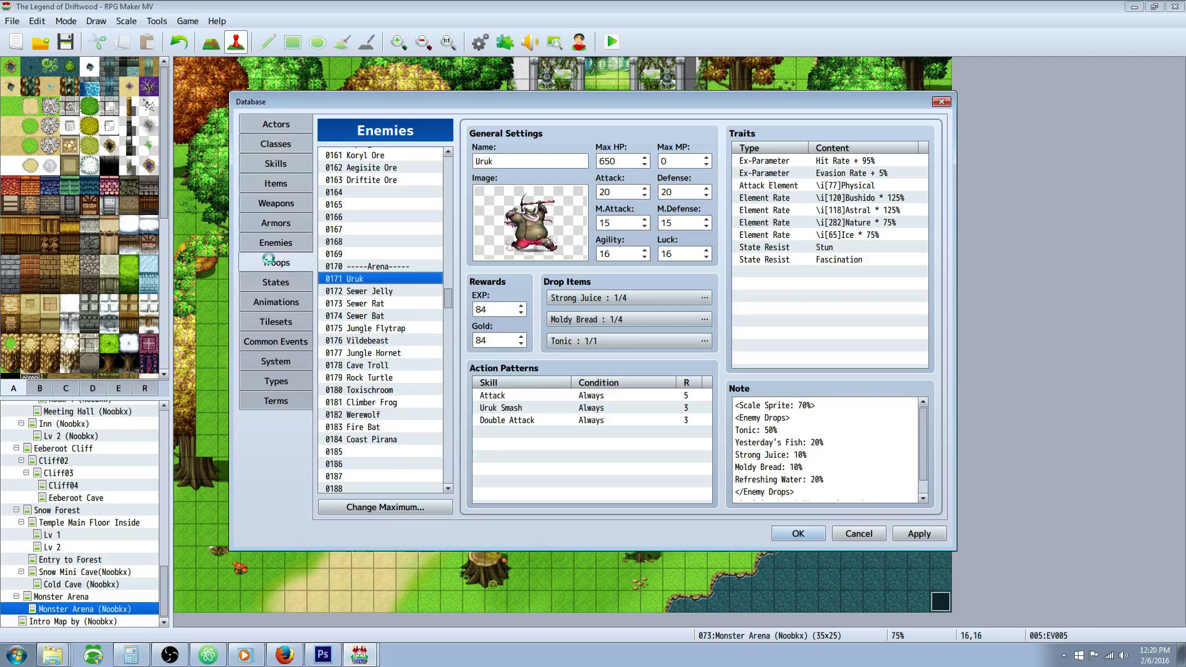
drag(450, 176, 449, 381)
click(376, 230)
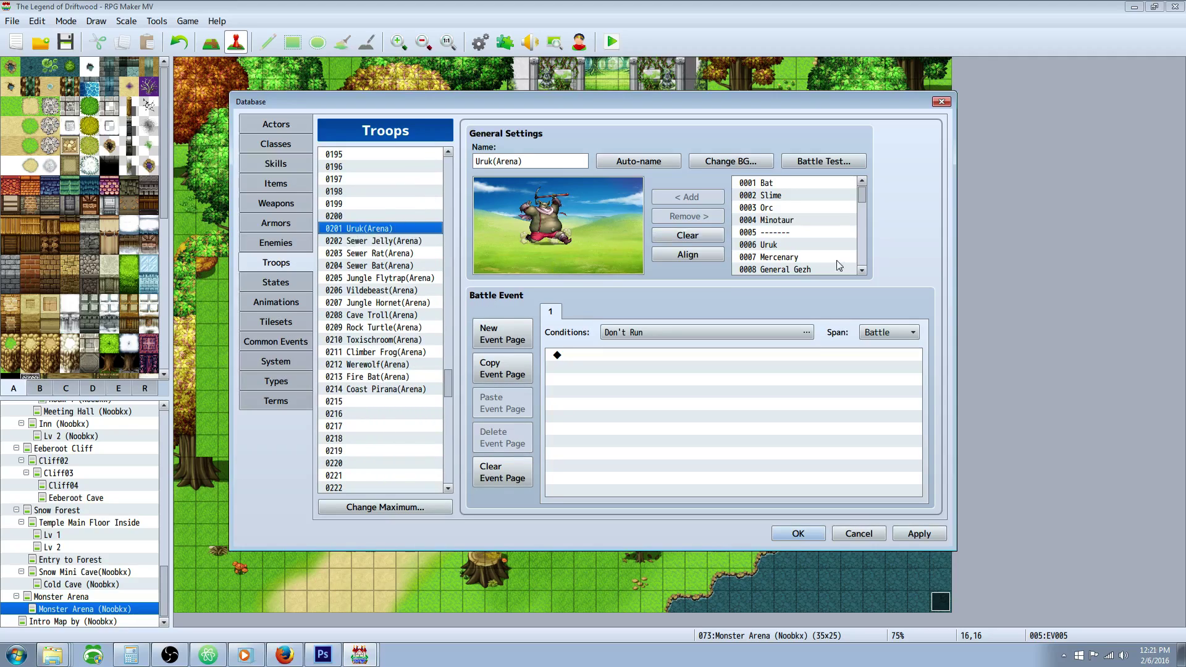
drag(862, 196, 863, 218)
click(777, 225)
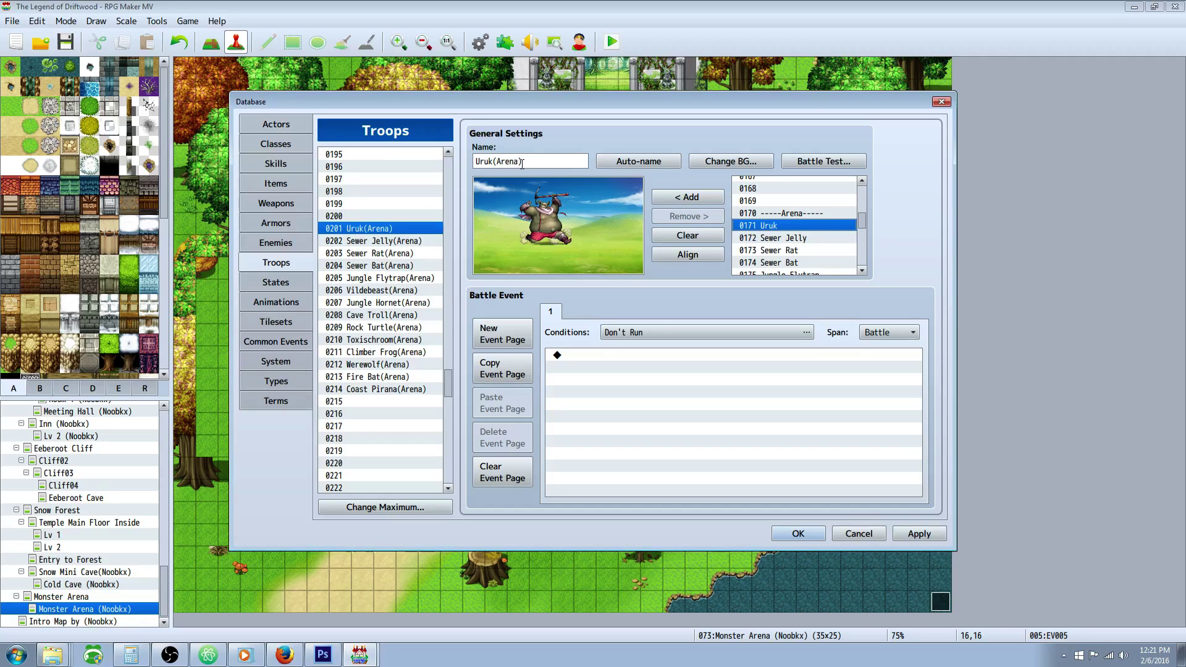
Match the Sewer Jelly(Arena) and Sewer Rat(Arena) troops with enemies 0172 Sewer Jelly and 0173 Sewer Rat.
click(408, 244)
click(779, 239)
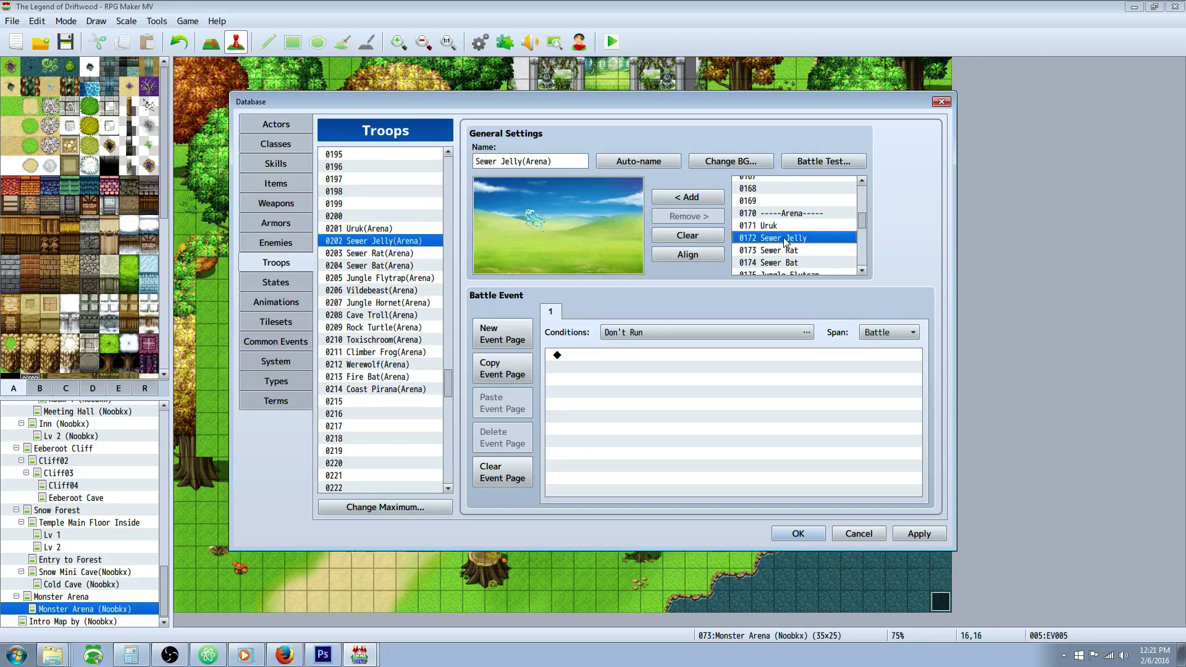
click(412, 253)
click(775, 250)
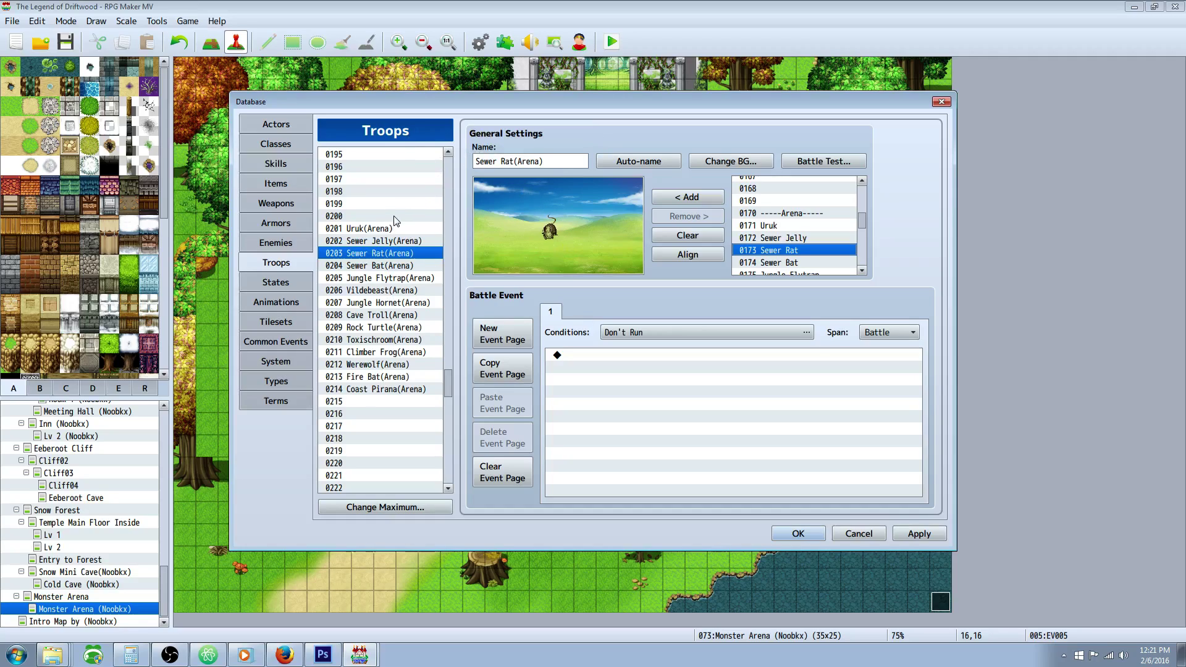
Review the single-monster Arena troops from Sewer Bat(Arena) through Rock Turtle(Arena).
click(409, 266)
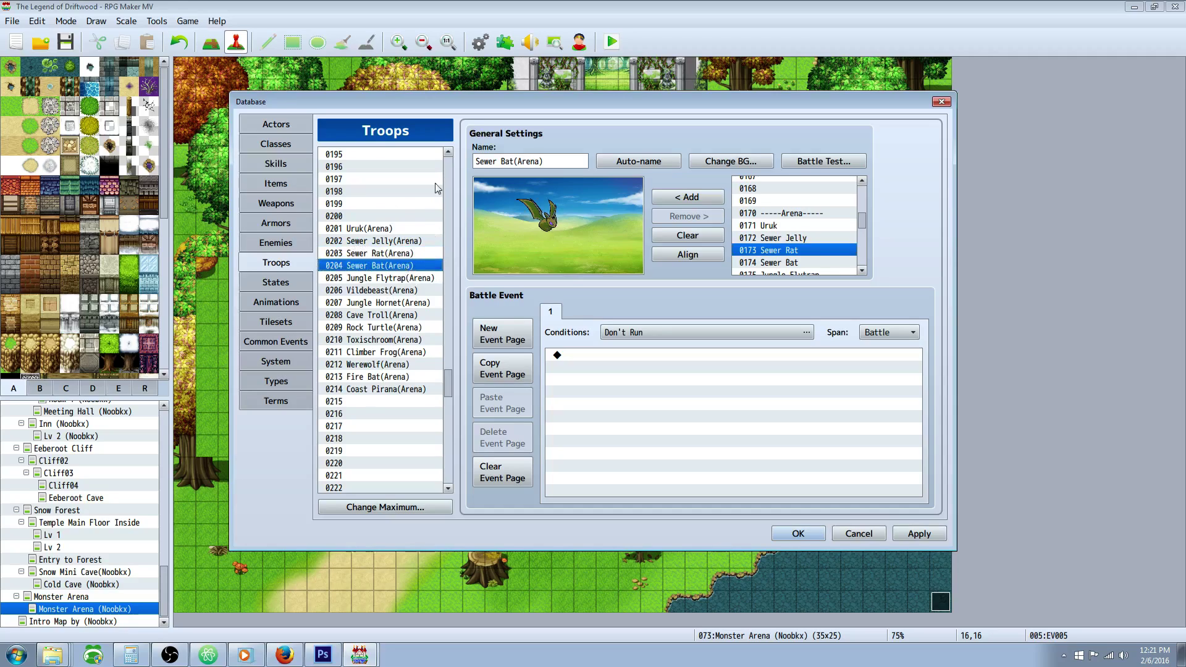
click(415, 279)
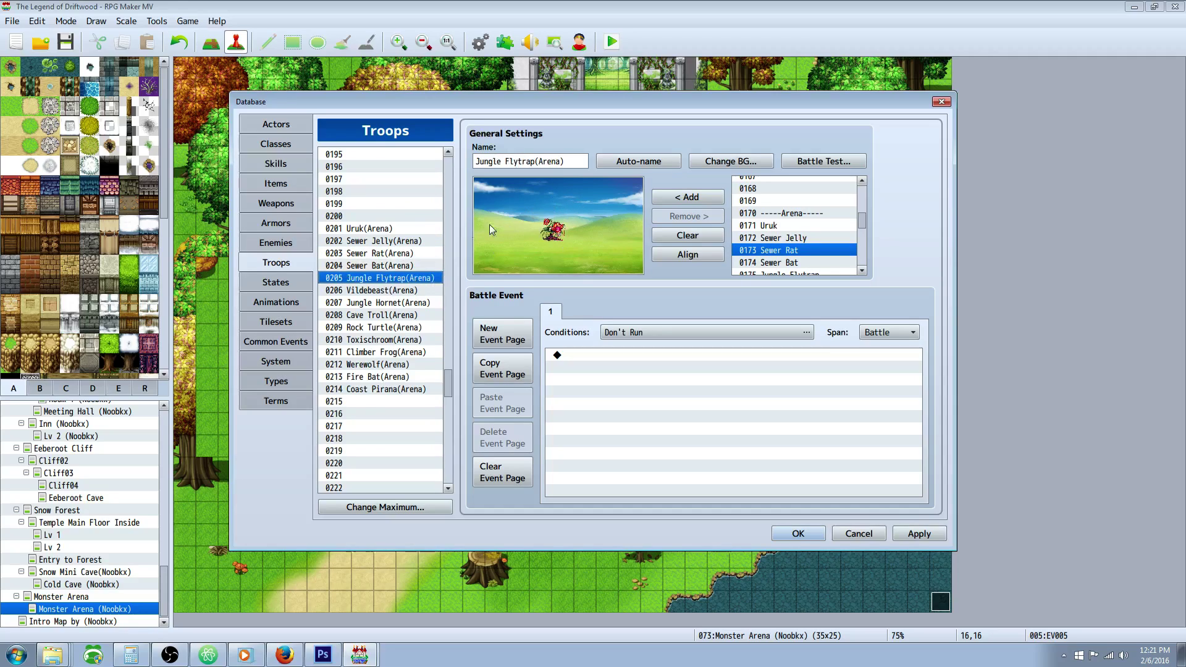
click(392, 291)
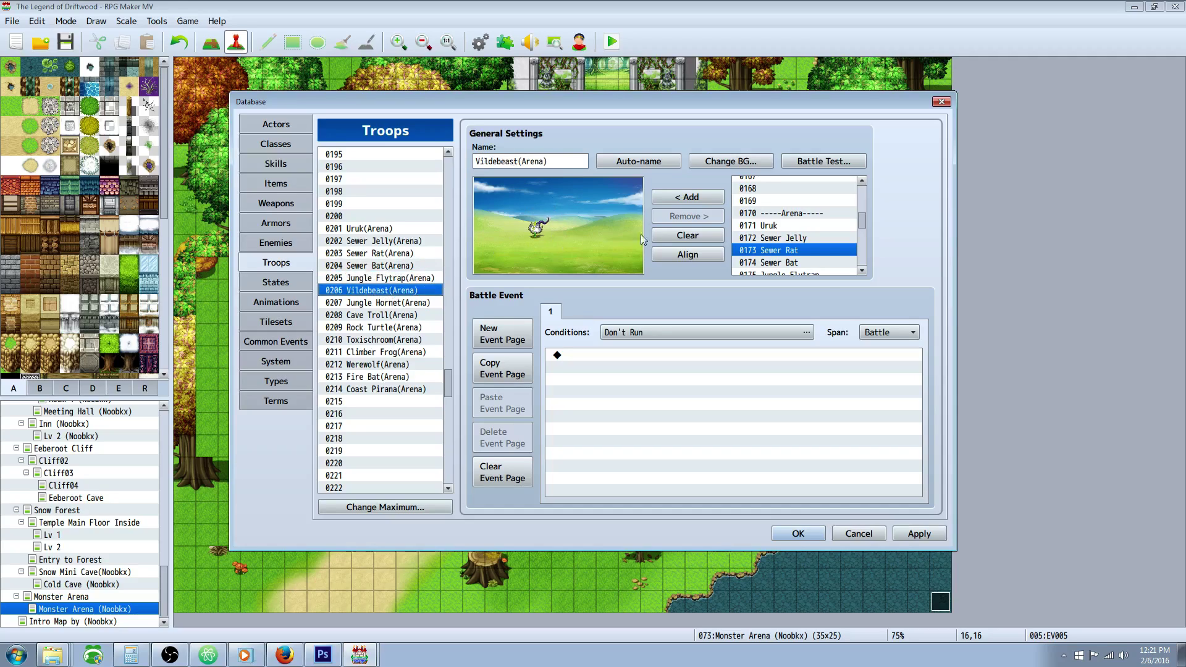
click(400, 303)
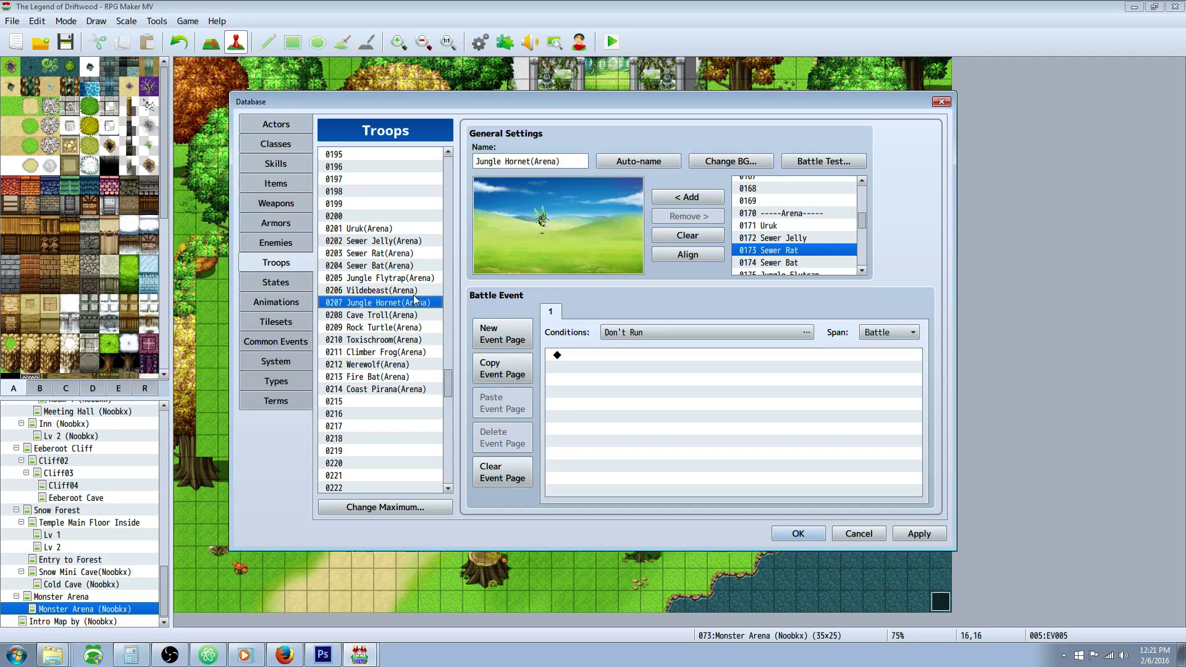
click(412, 316)
right_click(423, 313)
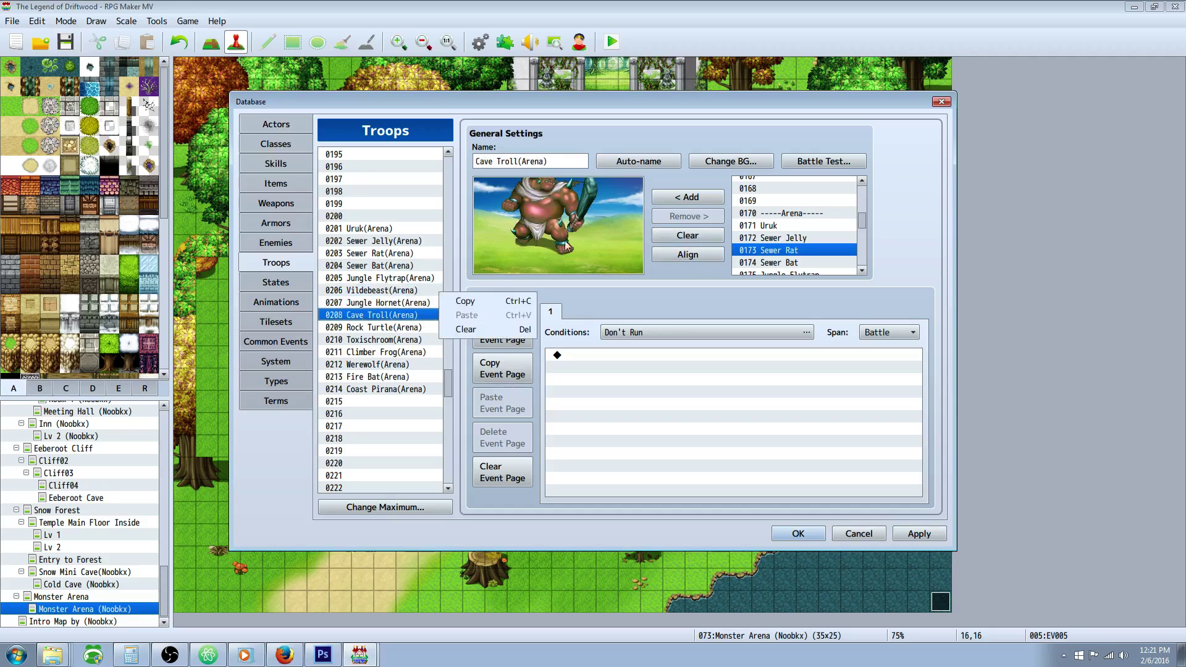
click(379, 328)
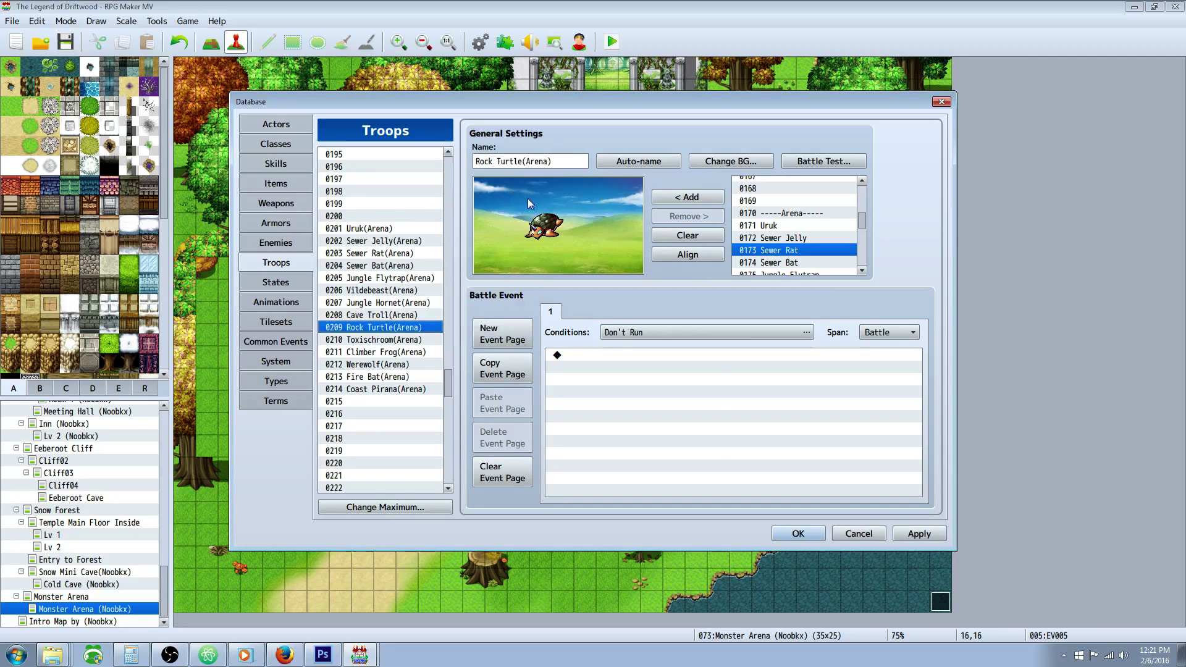
Return to the Arena Main common event and examine the Uruk(Arena) Battle Processing command in the Uruk branch.
click(291, 343)
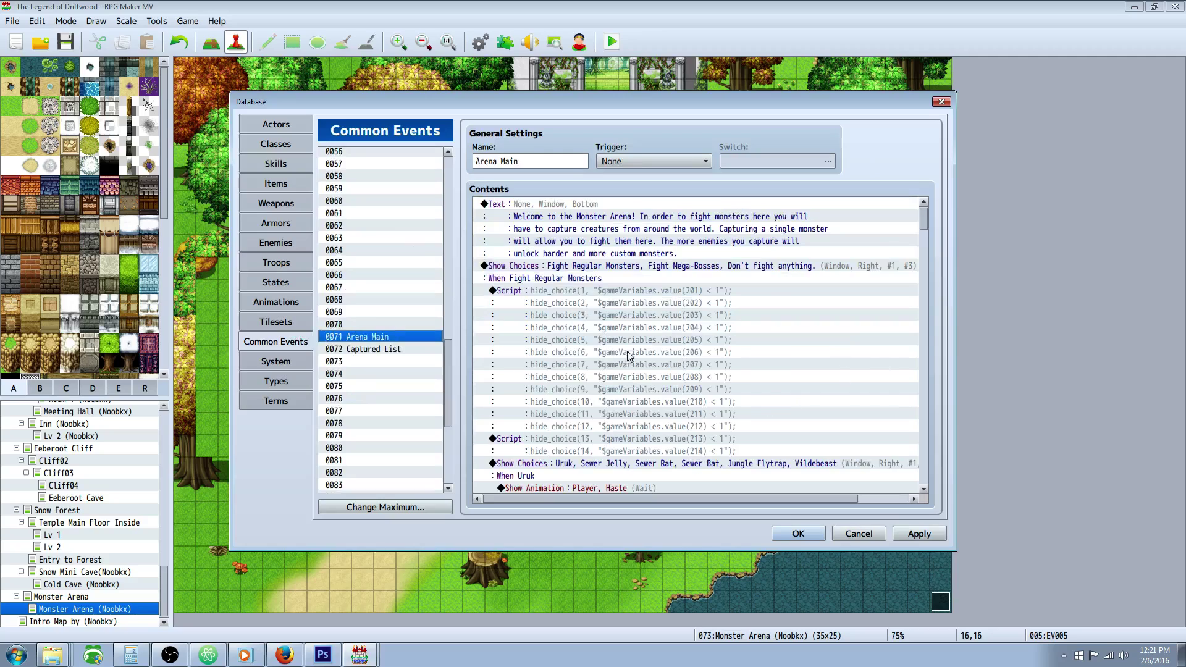
scroll(625, 352, down, 3)
click(587, 377)
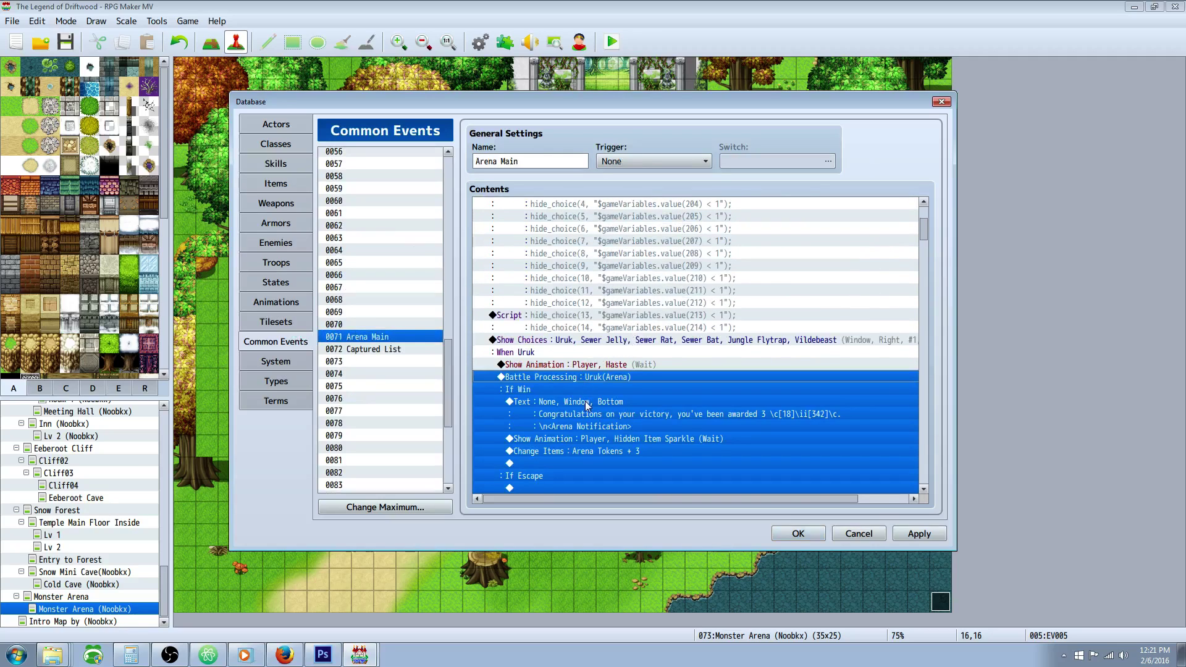
scroll(618, 398, down, 1)
click(612, 377)
click(597, 354)
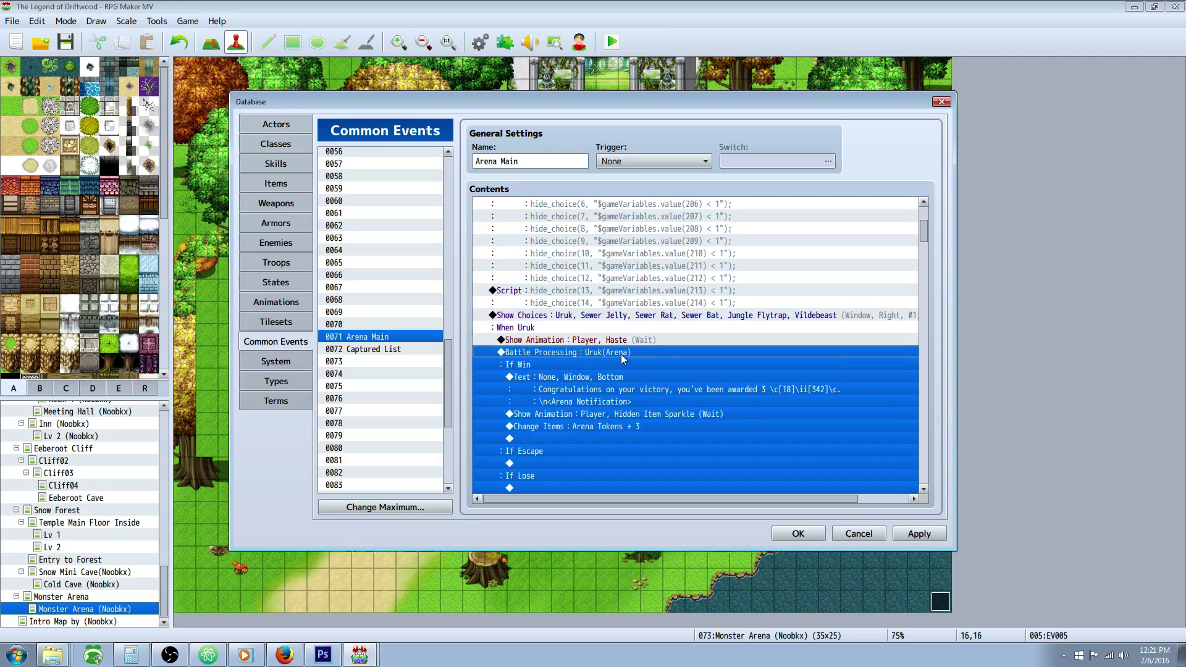
Examine the victory message in the If Win branch of the Uruk battle.
click(605, 368)
scroll(604, 367, down, 1)
click(552, 351)
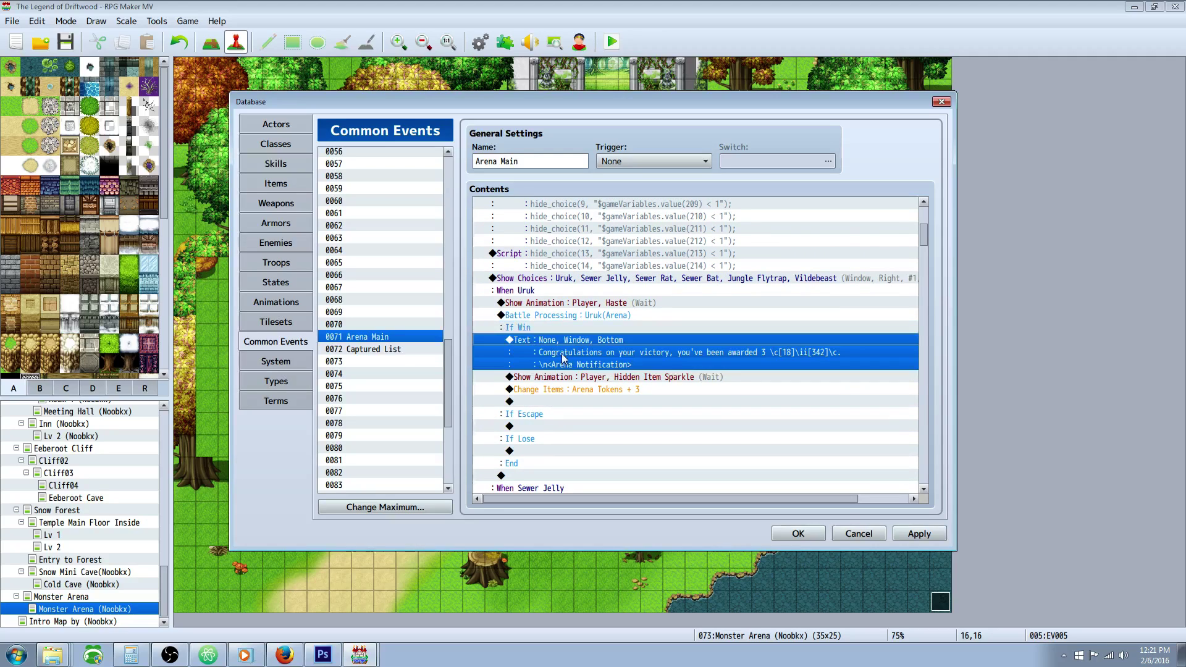
Check the Can Escape and Can Lose options of the Uruk(Arena) Battle Processing command, leaving its settings as they are.
right_click(583, 318)
click(605, 343)
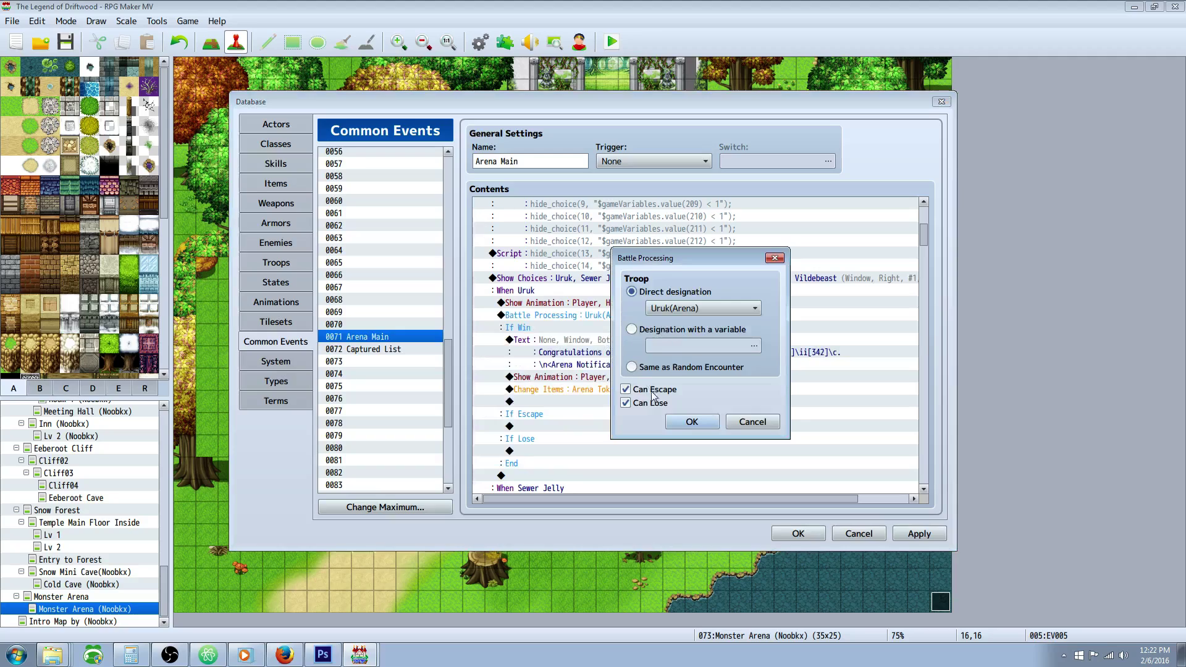
click(750, 423)
Examine the victory message, Hidden Item Sparkle animation and Arena Tokens reward in the Uruk battle's If Win branch.
click(540, 348)
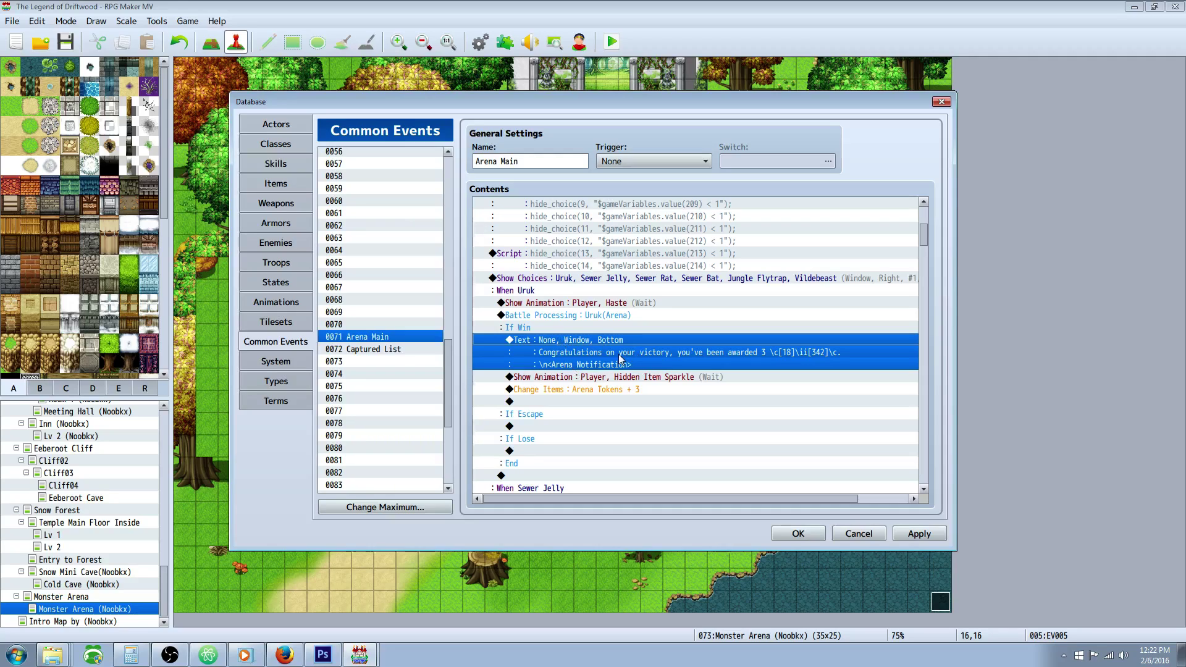
ctrl+click(765, 355)
click(752, 340)
click(633, 380)
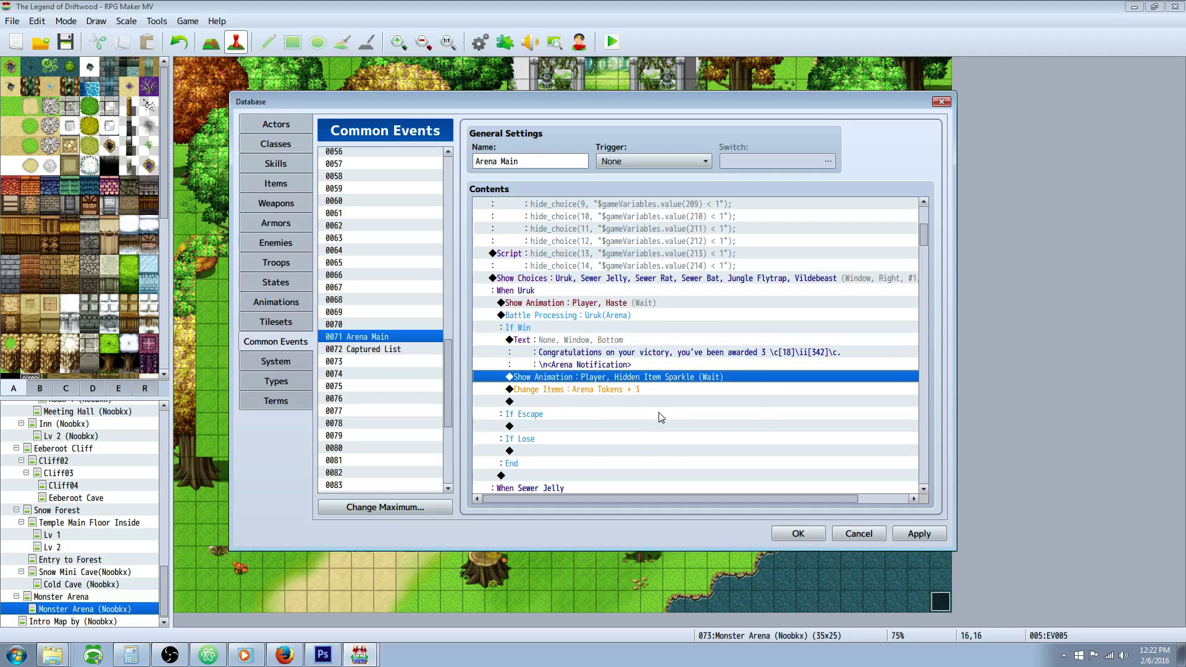
click(621, 389)
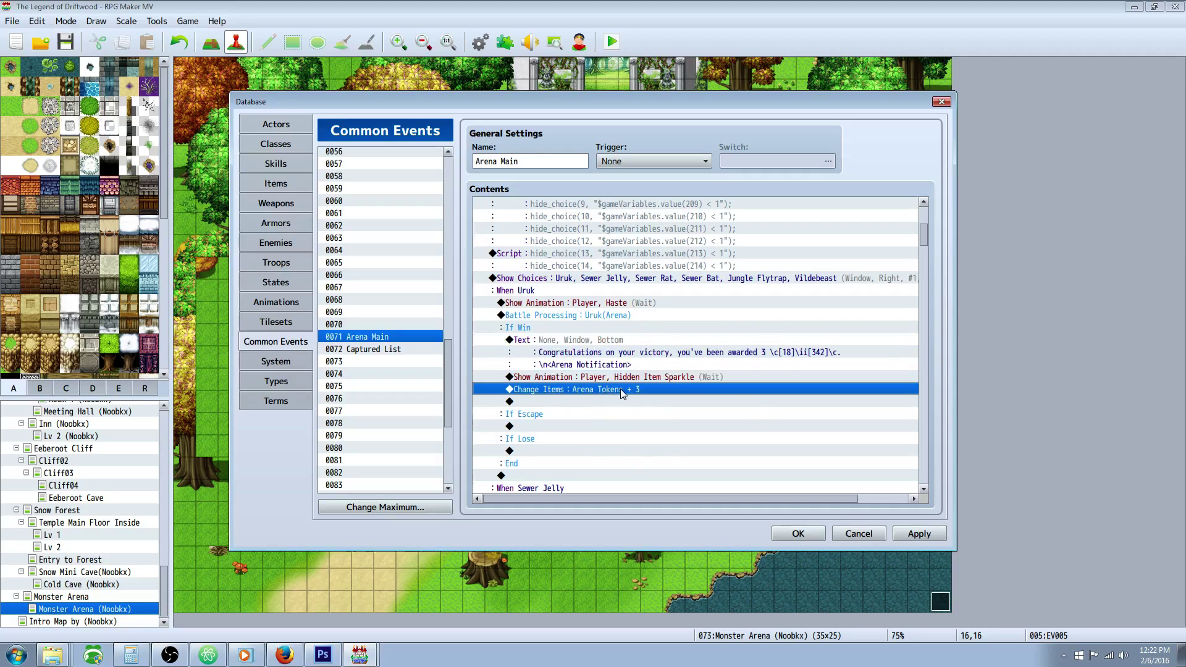
Compare the Haste animation, Battle Processing and victory message of the Sewer Jelly branch with the Uruk branch.
scroll(621, 388, down, 1)
click(565, 270)
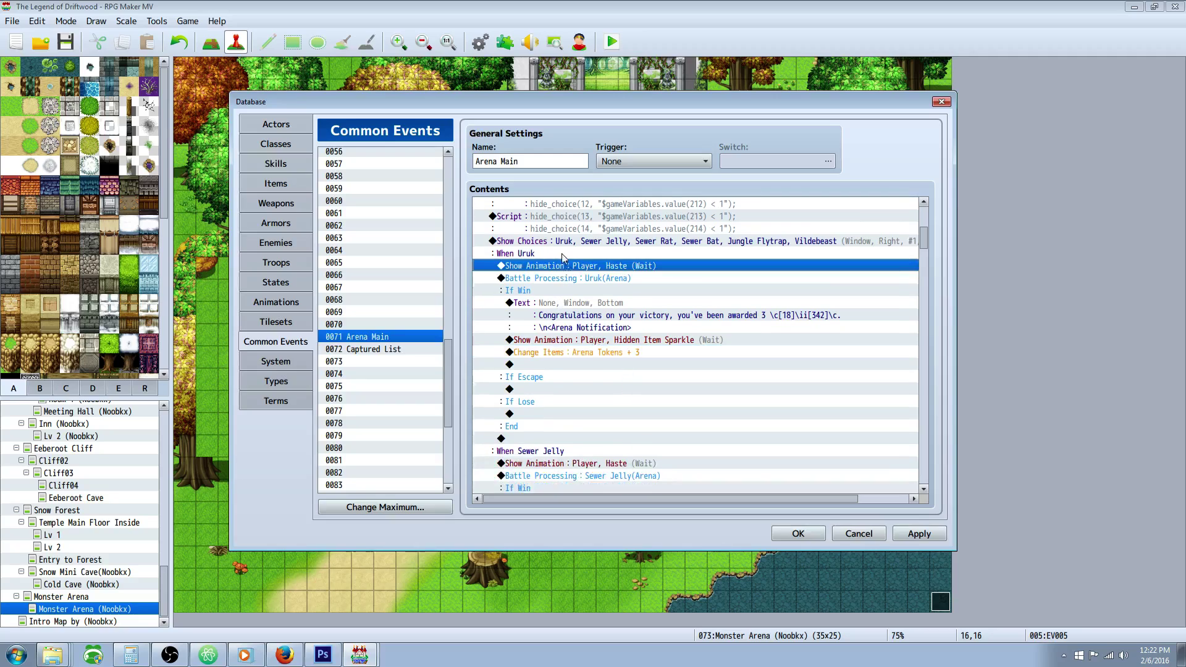
scroll(568, 281, down, 1)
scroll(568, 281, down, 2)
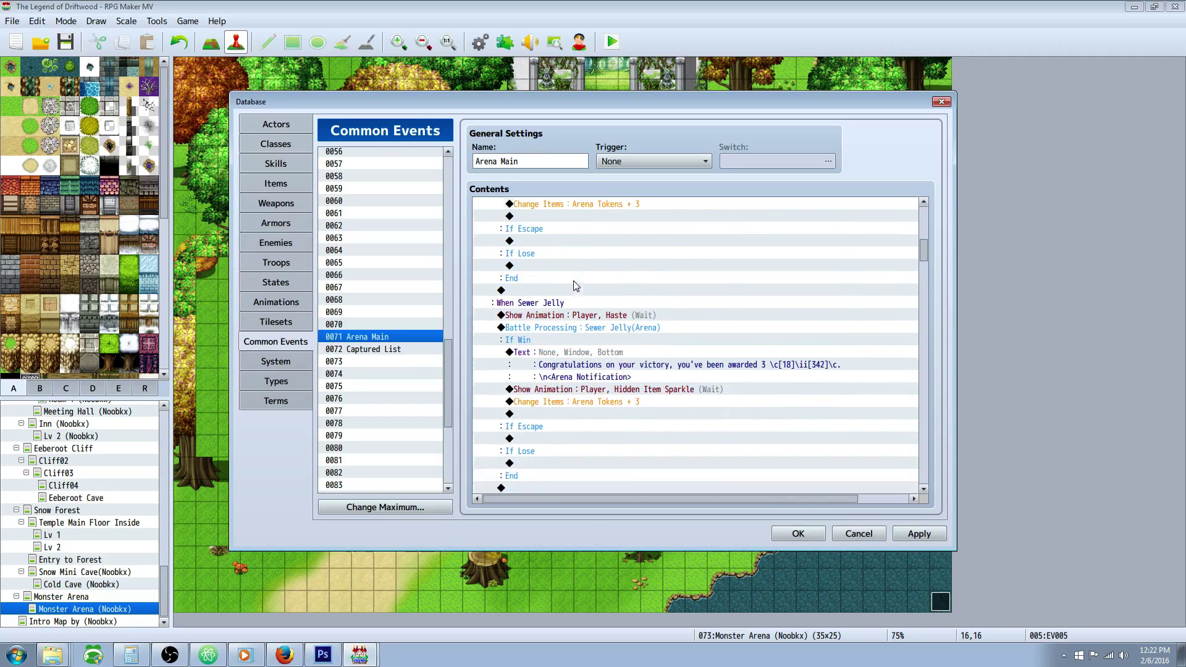
click(595, 292)
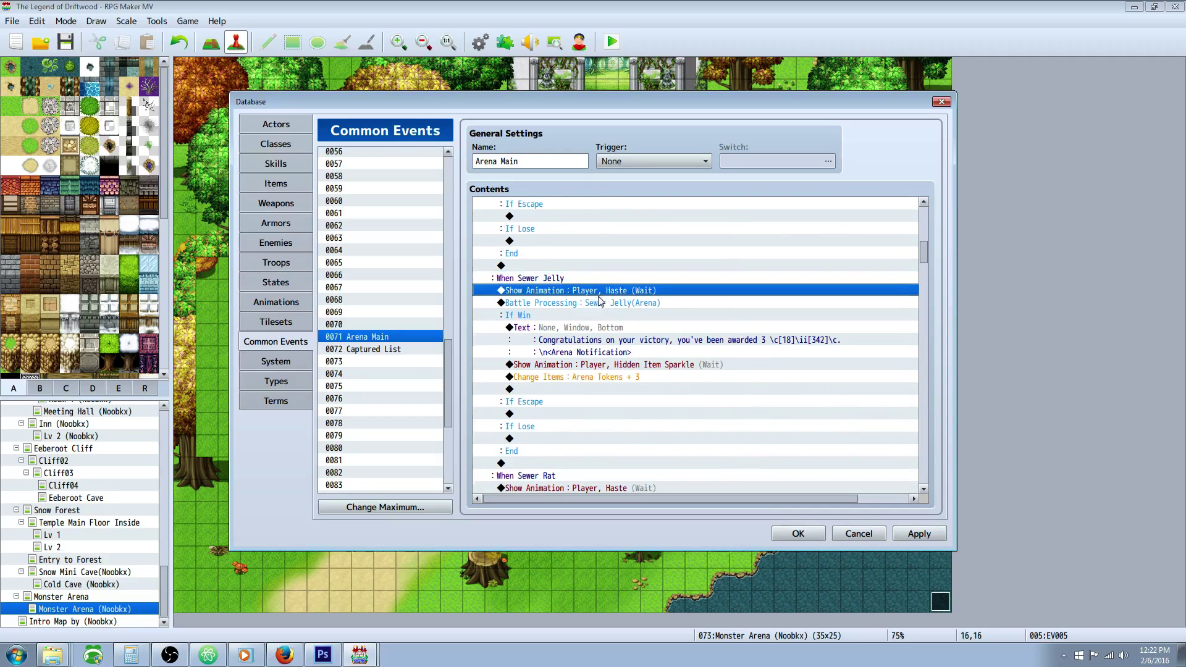
click(609, 314)
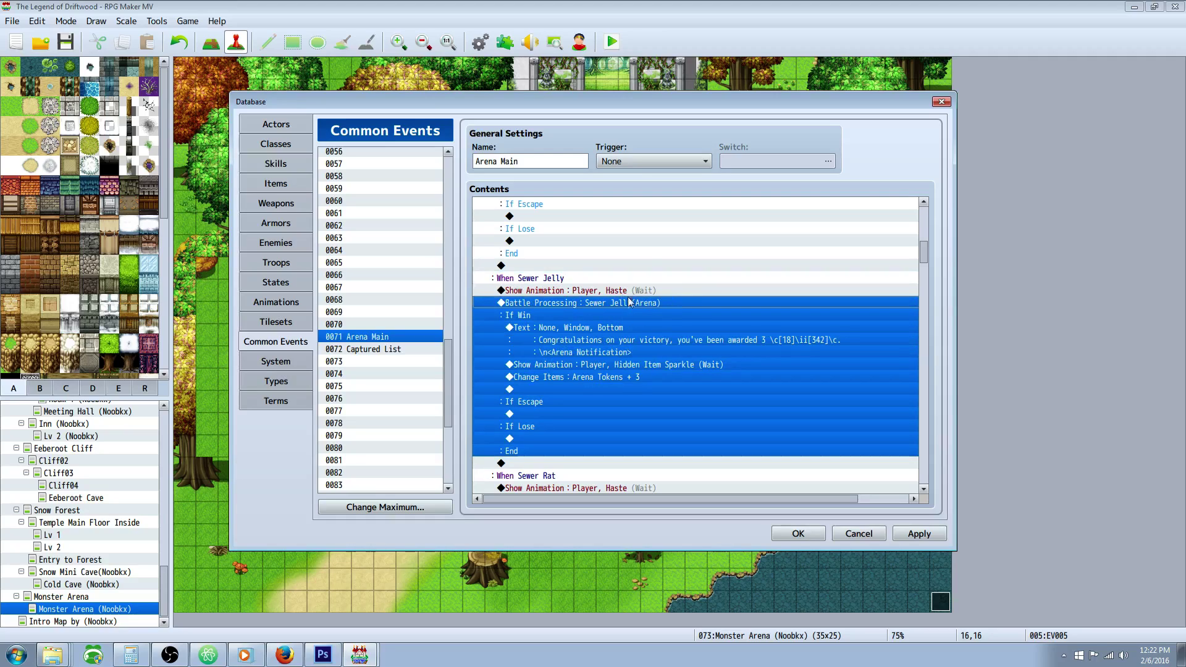
scroll(658, 299, down, 1)
click(608, 293)
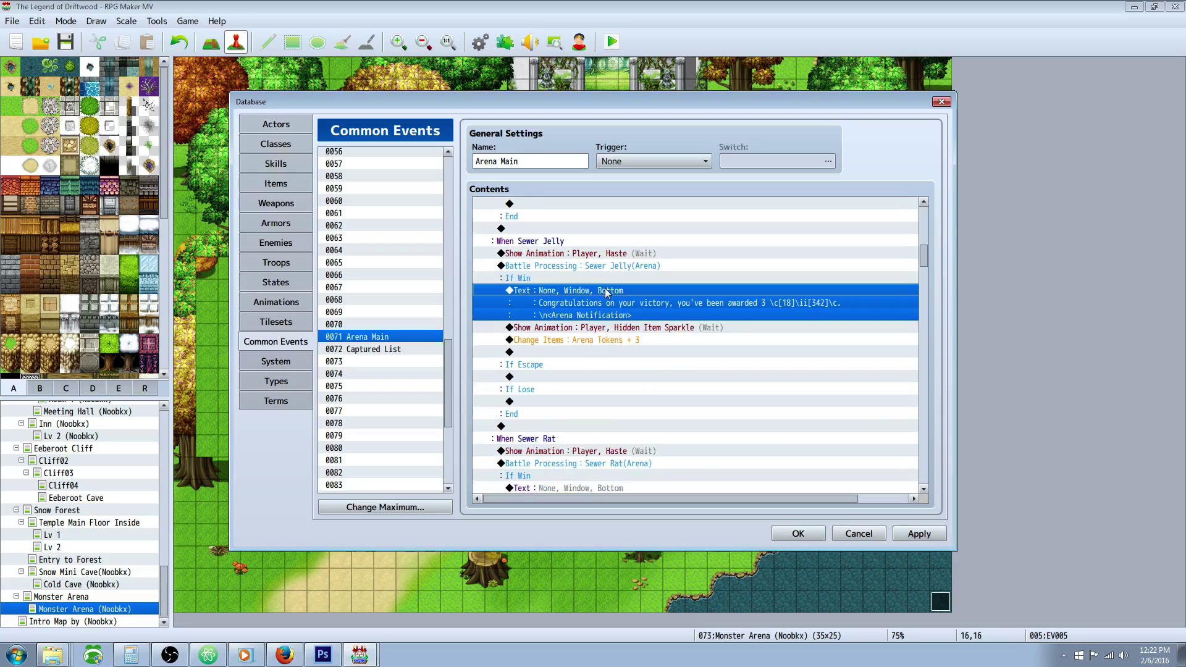
Review the Battle Processing commands and win rewards in the Sewer Rat and Sewer Bat branches.
scroll(571, 267, down, 1)
scroll(571, 266, down, 2)
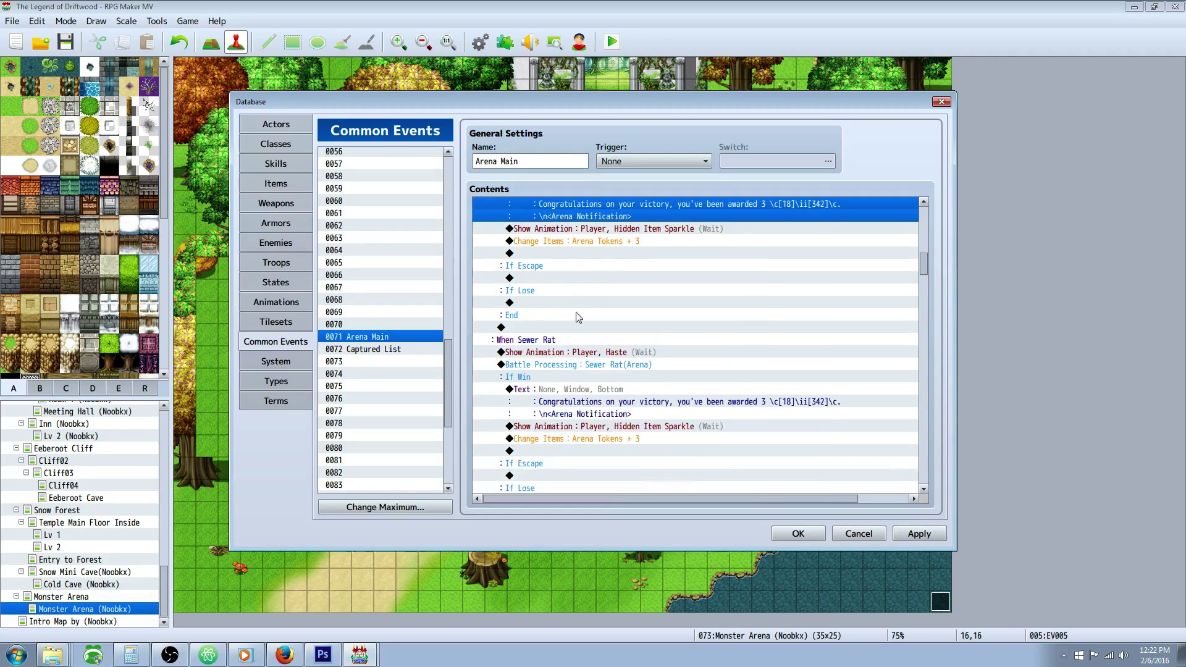
click(593, 315)
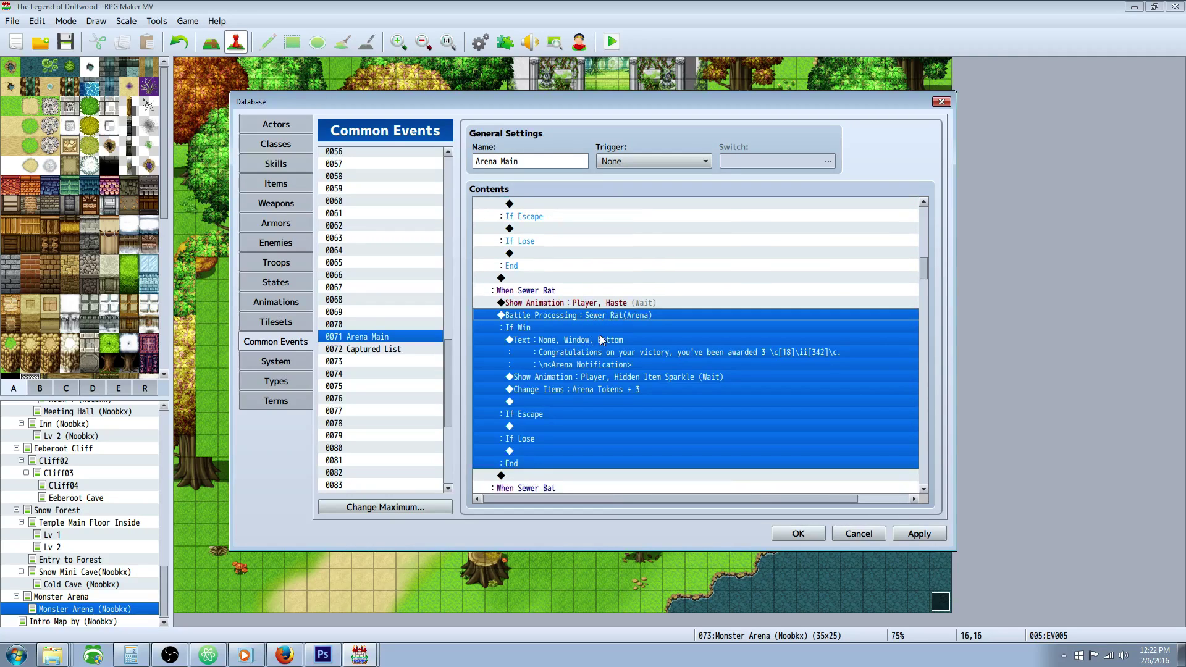
scroll(598, 328, down, 4)
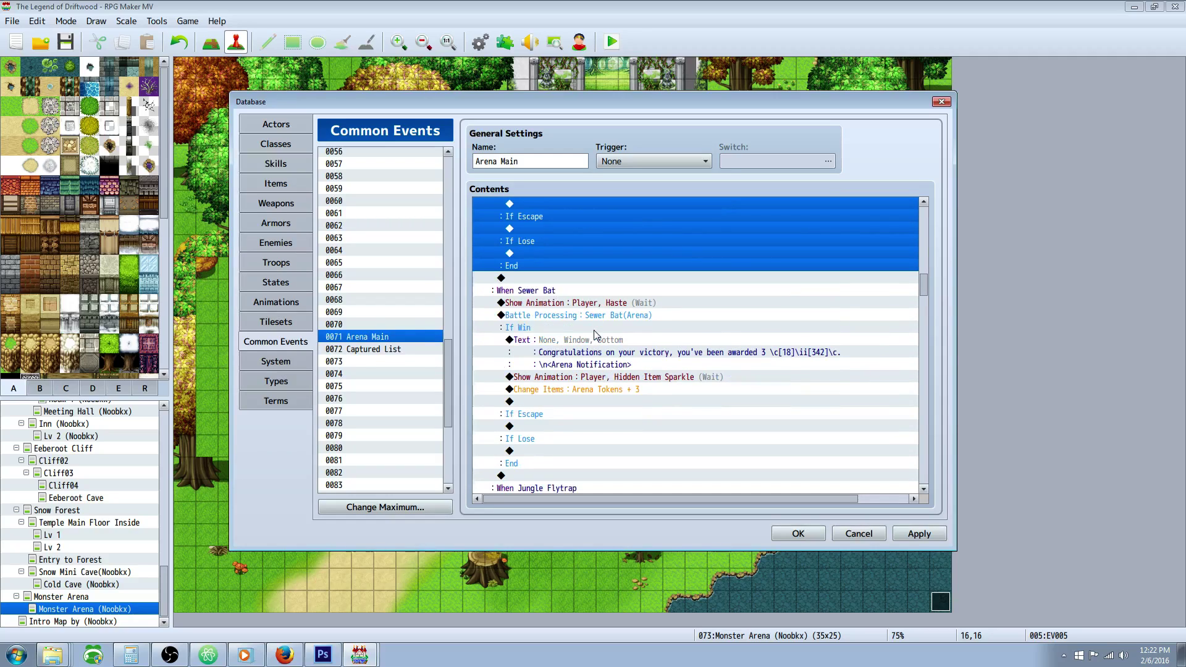
scroll(599, 321, down, 1)
click(599, 314)
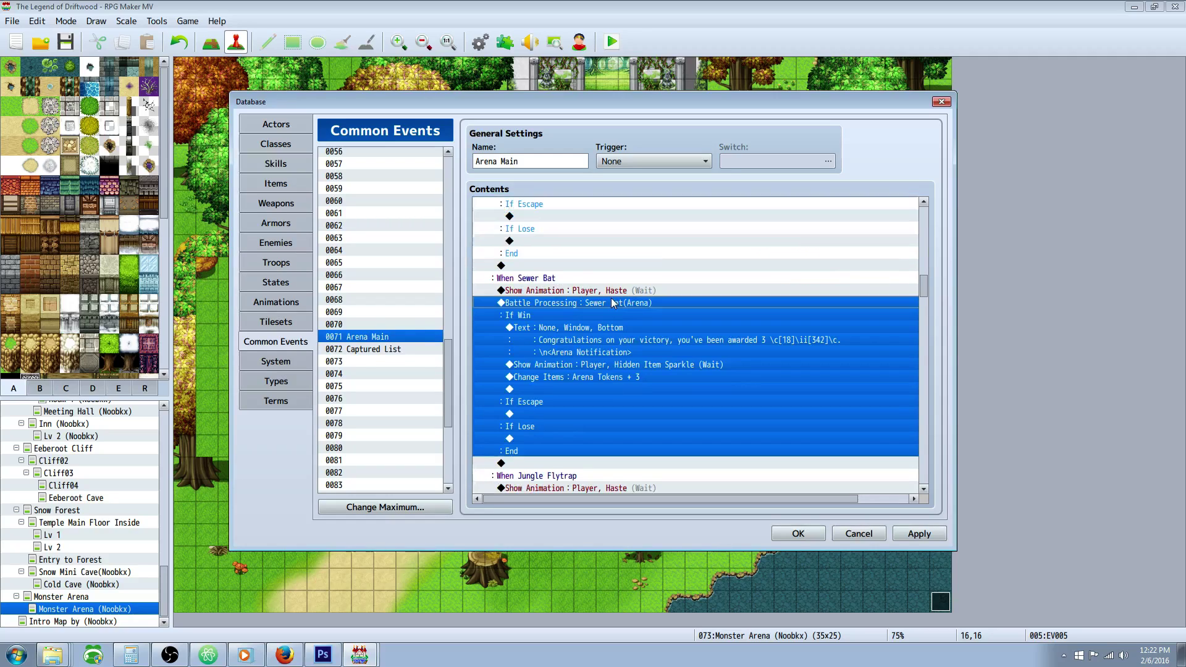
Review the remaining monster branches from Jungle Flytrap through the second choice list to Rock Turtle.
scroll(625, 333, down, 2)
scroll(620, 339, down, 9)
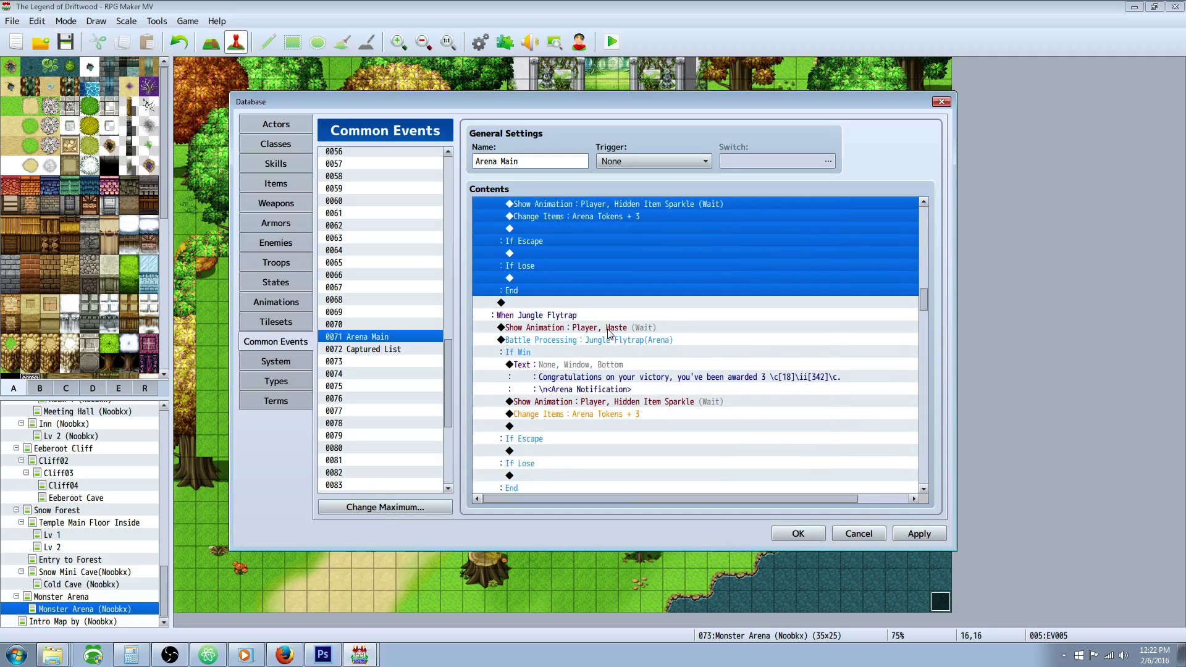
scroll(612, 329, down, 12)
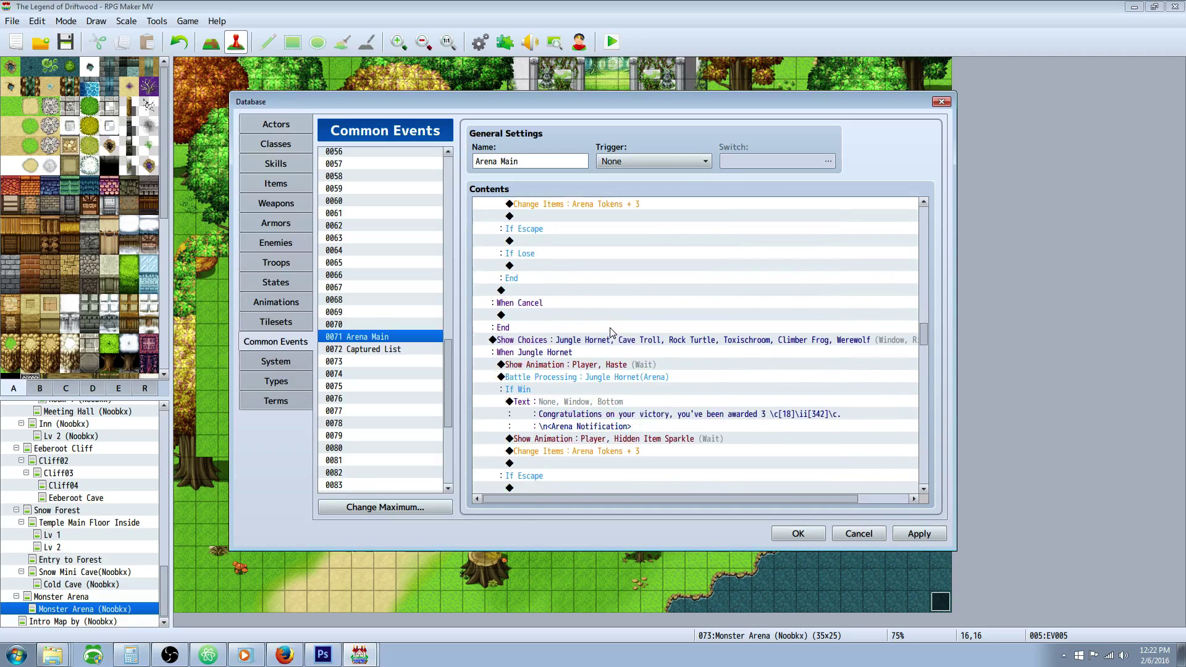
scroll(620, 327, down, 11)
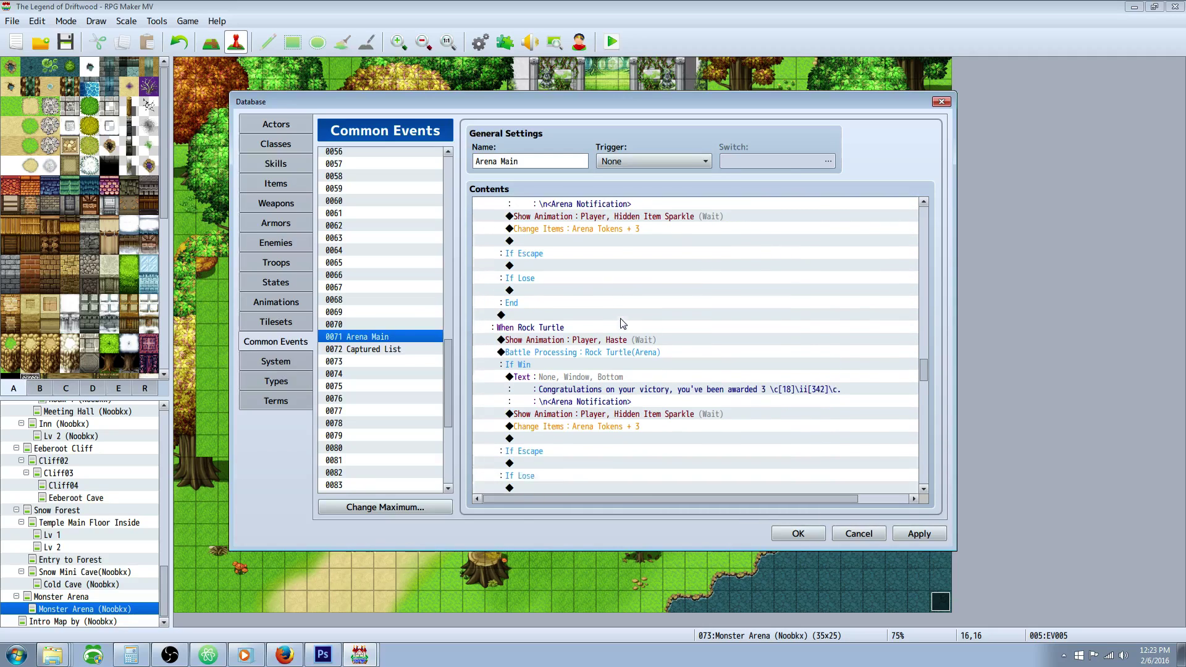
Examine the Arena Battle Emblem item changes in the Fight Mega-Bosses and None branches at the end of Arena Main.
drag(923, 399, 921, 469)
click(560, 401)
click(562, 413)
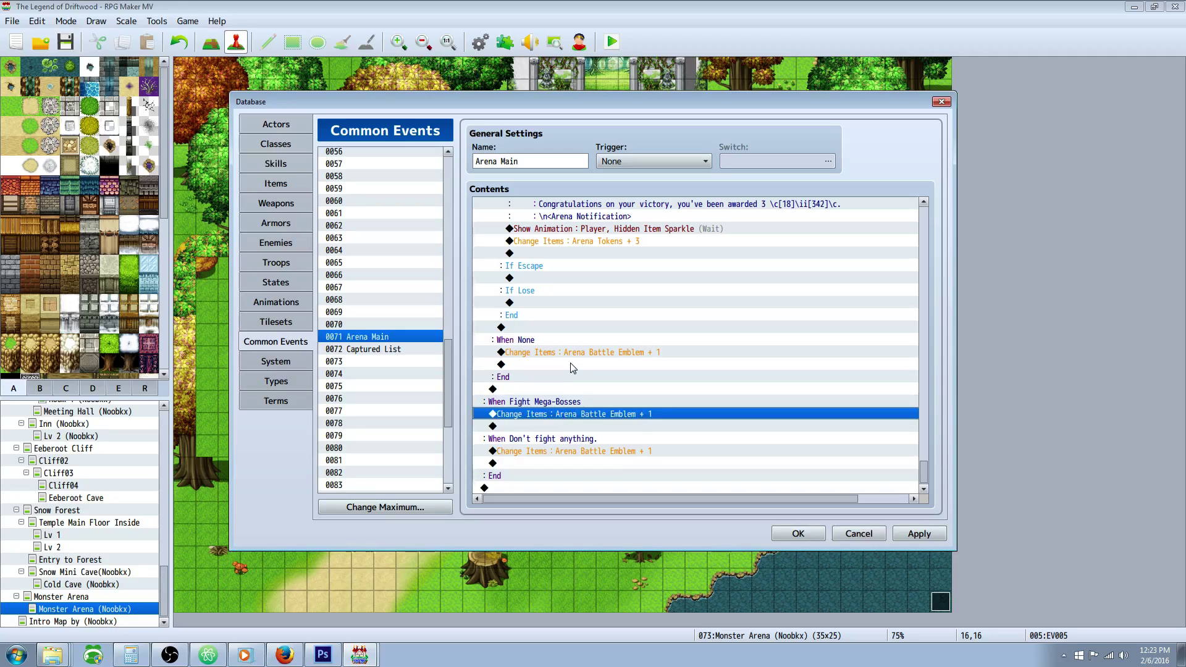
click(547, 352)
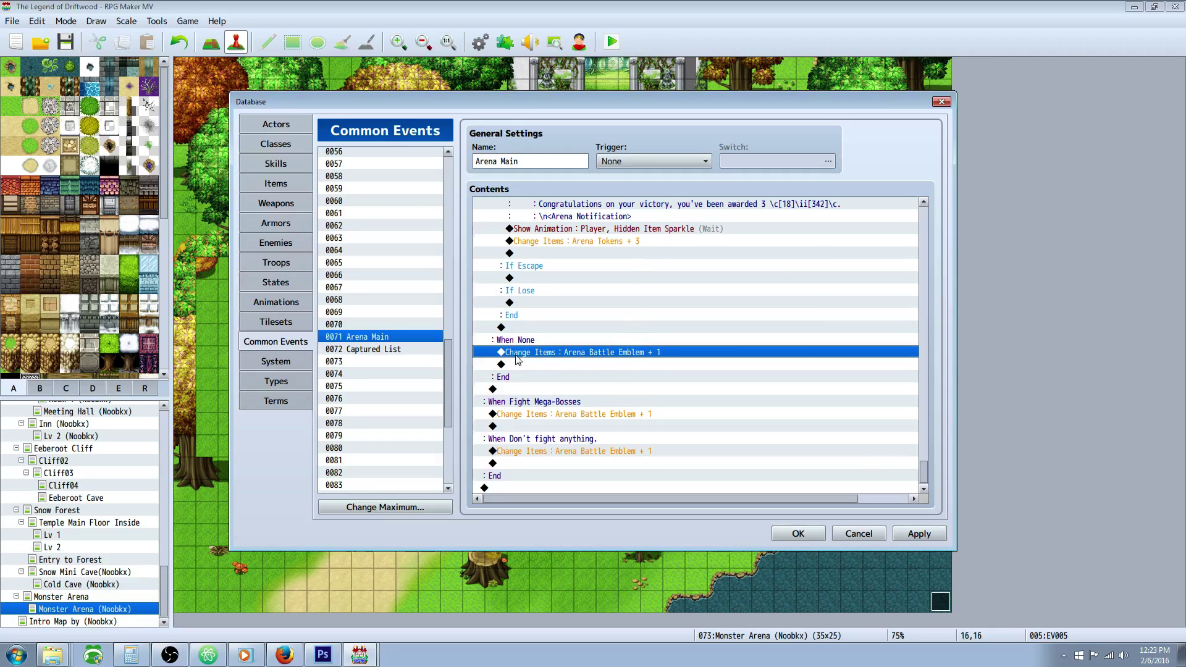
click(560, 364)
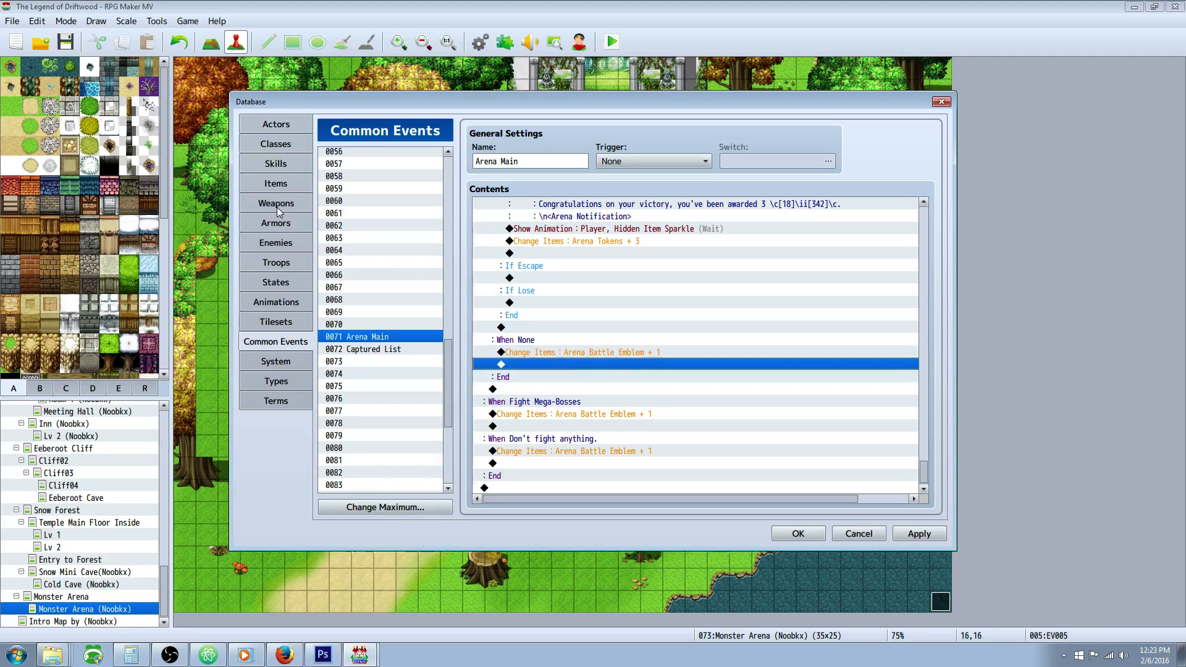
Apply the database changes and inspect the settings of item 0339 Arena Battle Emblem.
click(919, 534)
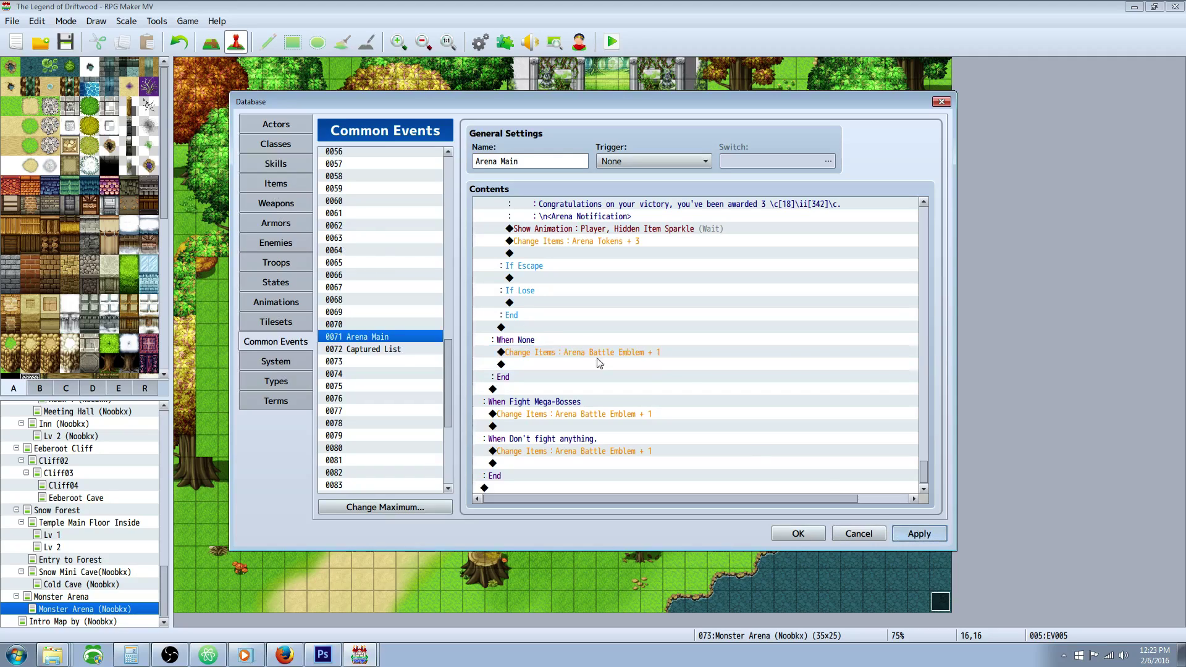
click(282, 183)
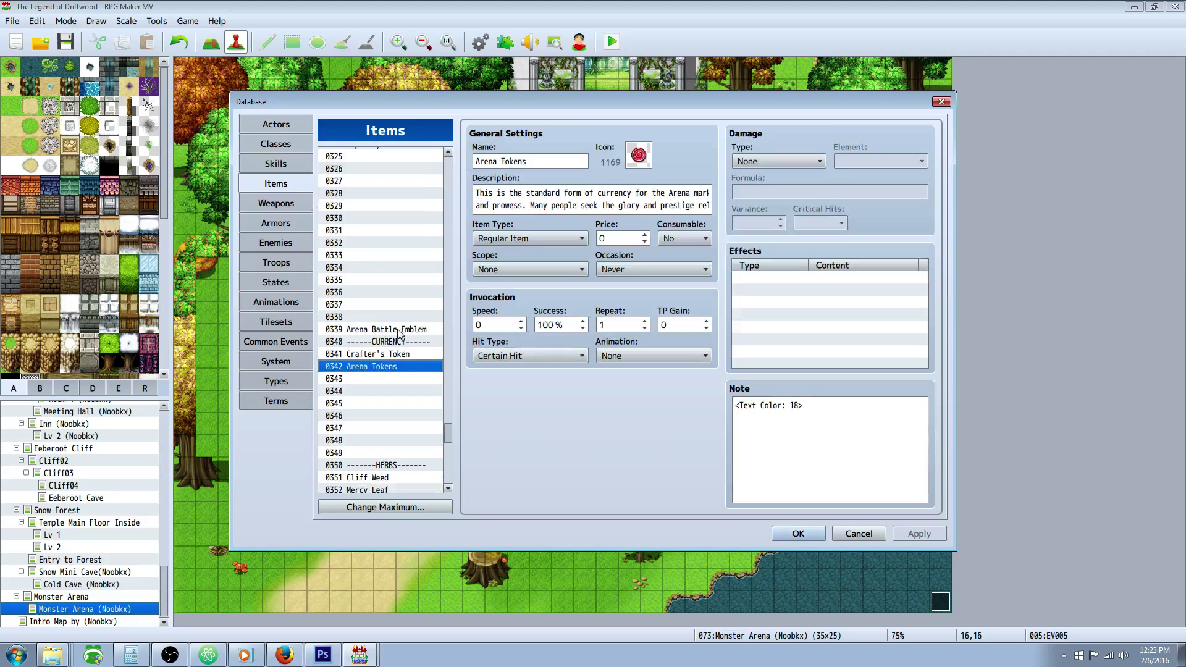
click(399, 329)
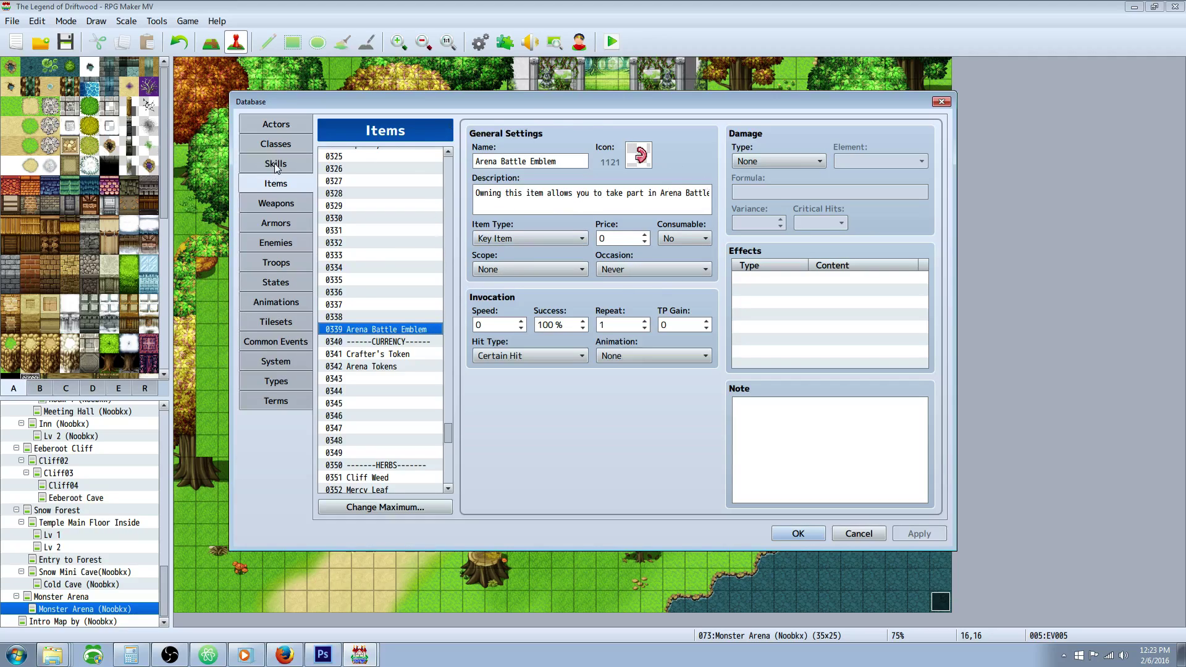
Return to the Arena Main common event and examine how the None and Fight Mega-Bosses branches give back the Arena Battle Emblem.
click(275, 341)
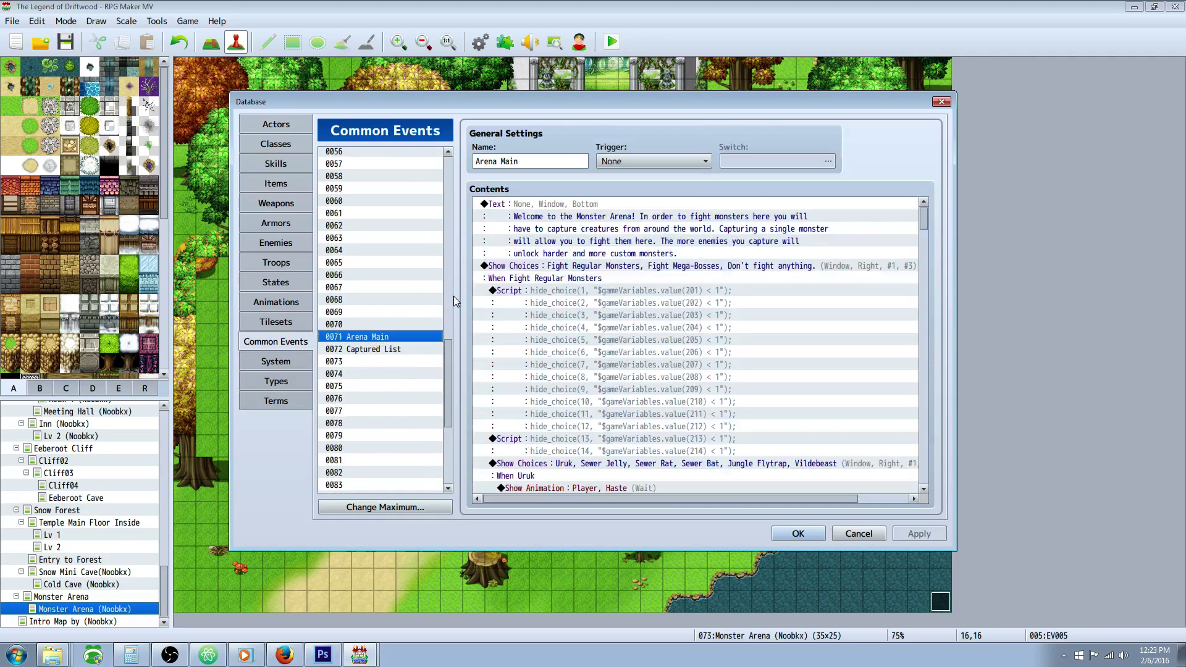
scroll(922, 294, down, 5)
scroll(925, 299, down, 6)
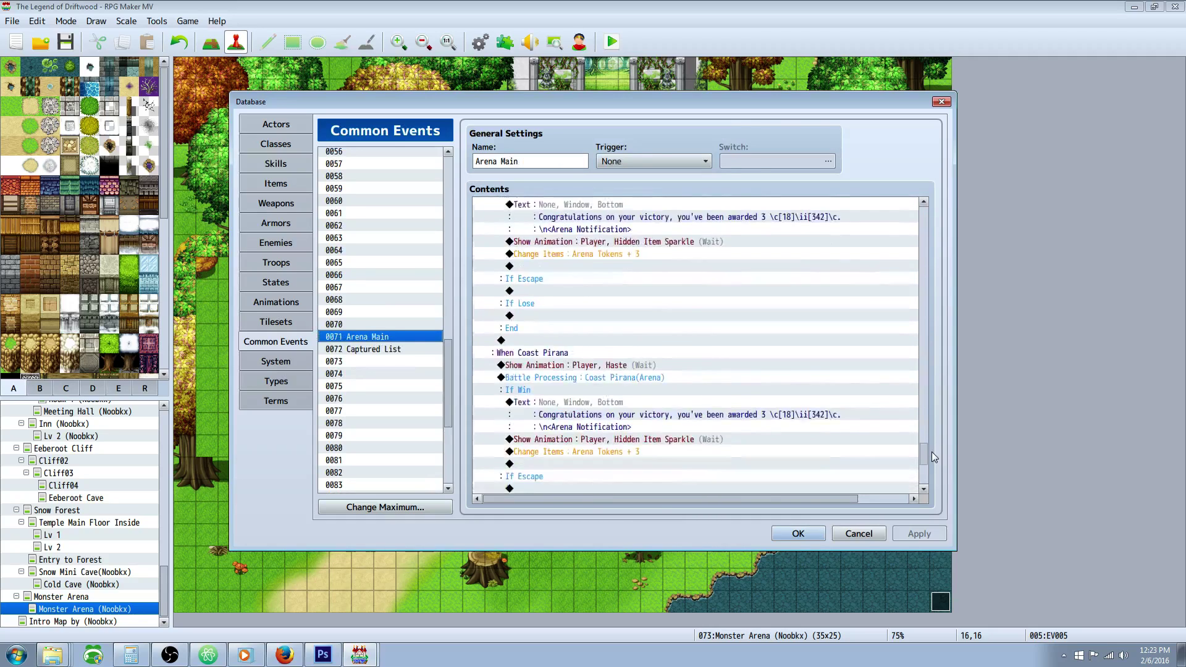
click(627, 354)
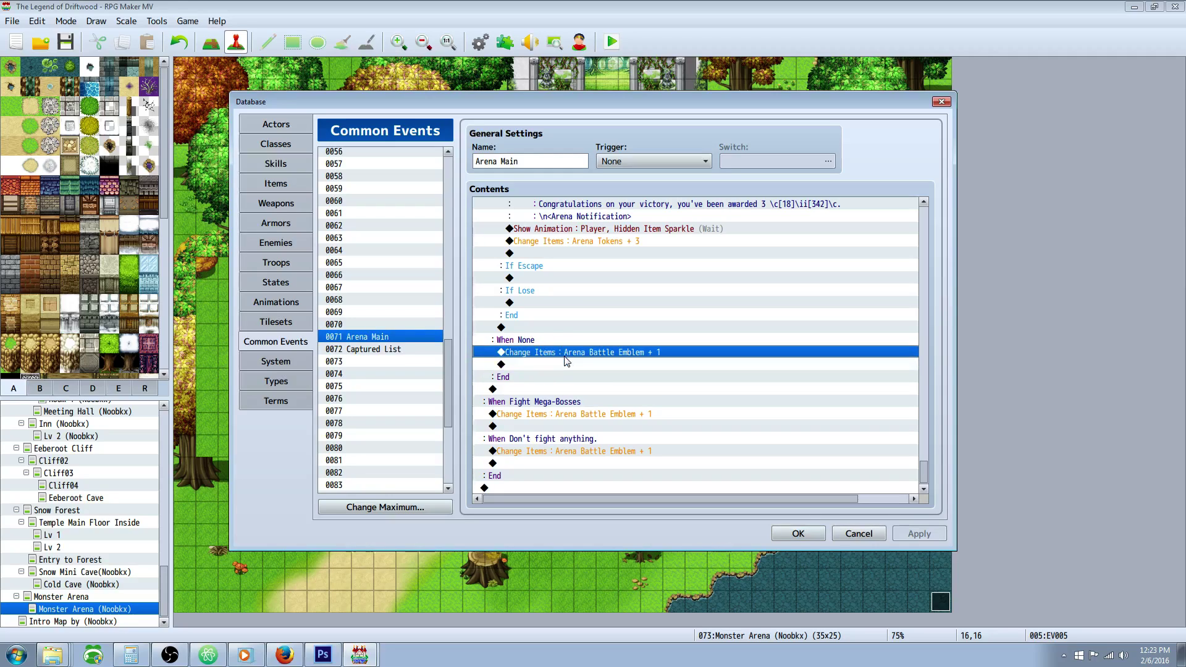
click(558, 412)
click(564, 415)
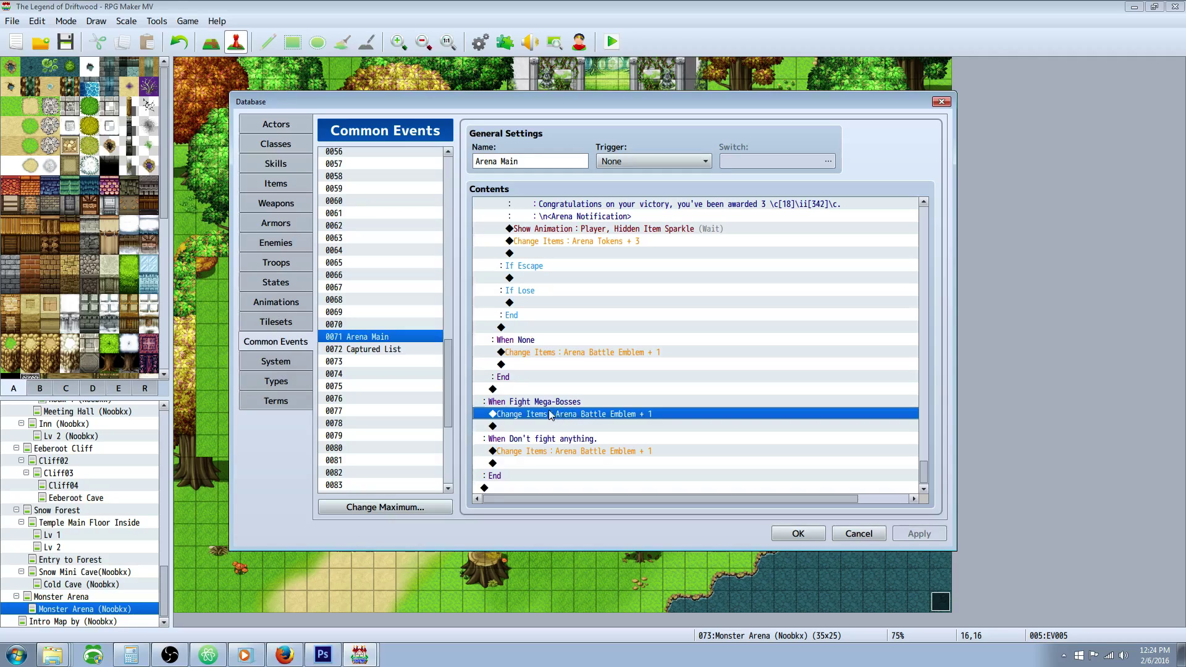
right_click(533, 414)
click(517, 418)
Examine the first hide_choice script under the Fight Regular Monsters branch.
drag(923, 472, 915, 223)
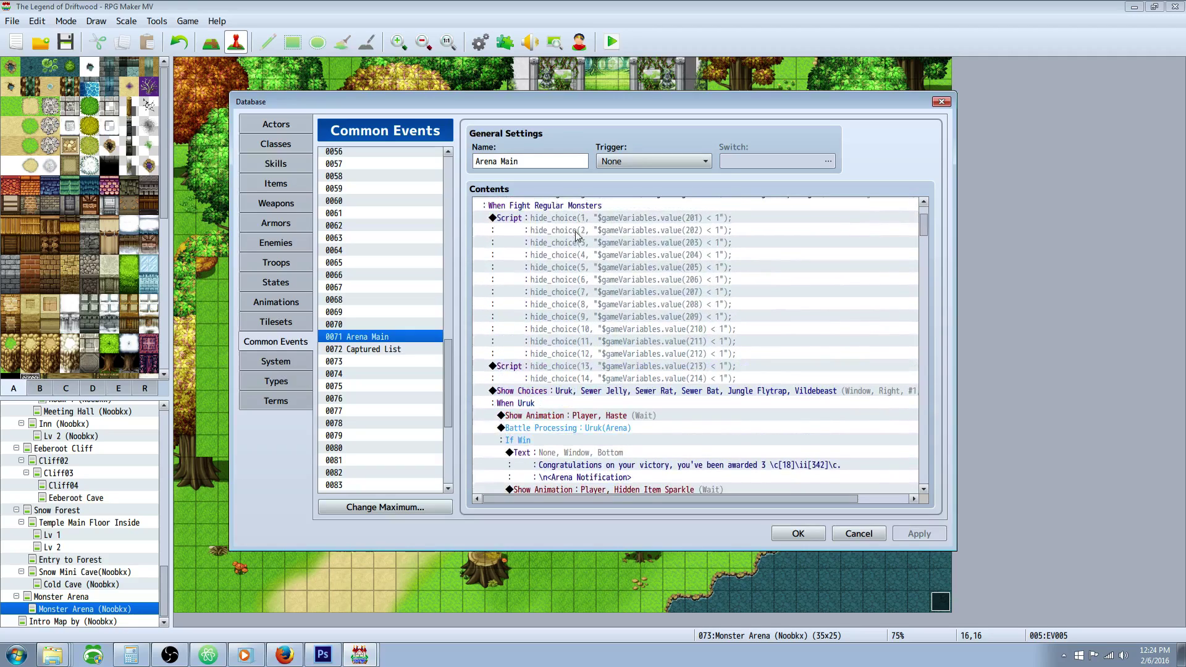
click(582, 221)
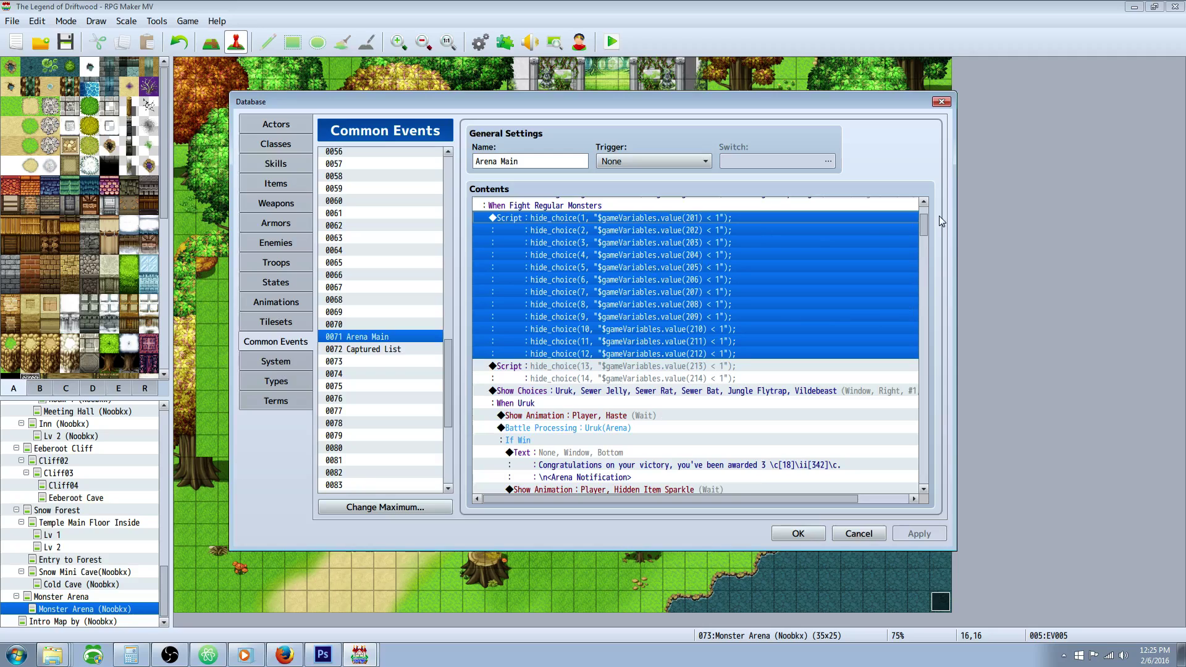
Compare the Arena Battle Emblem item changes in the Fight Mega-Bosses and Don't fight anything branches.
drag(924, 223, 922, 473)
click(627, 422)
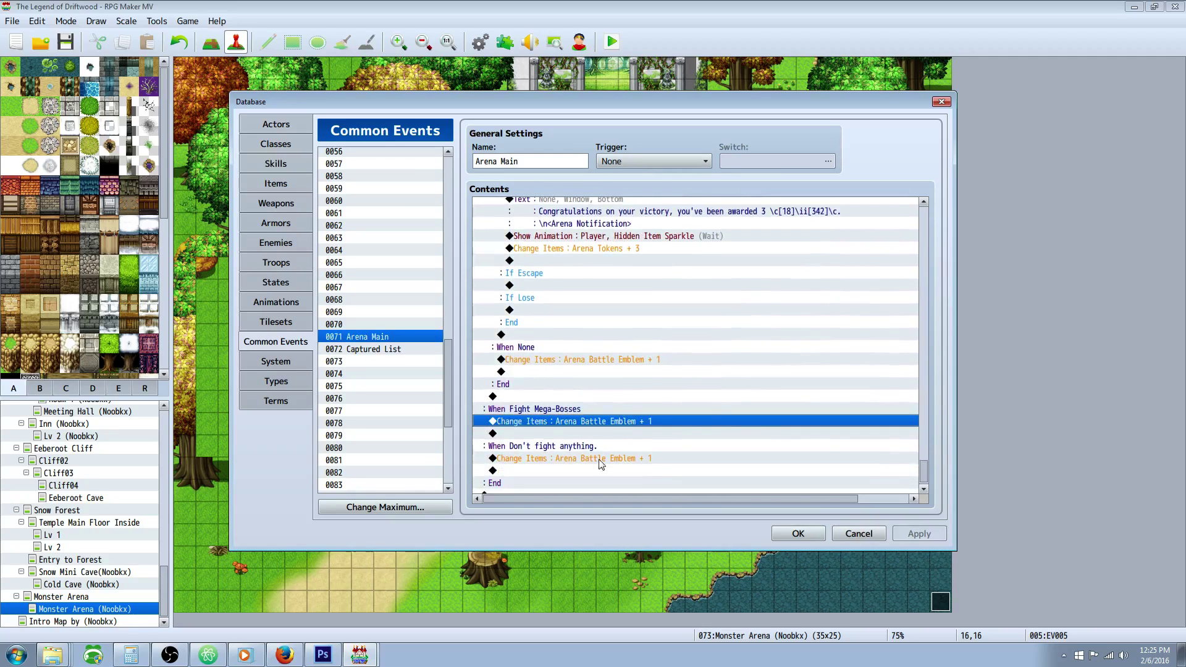
scroll(550, 411, down, 1)
click(577, 402)
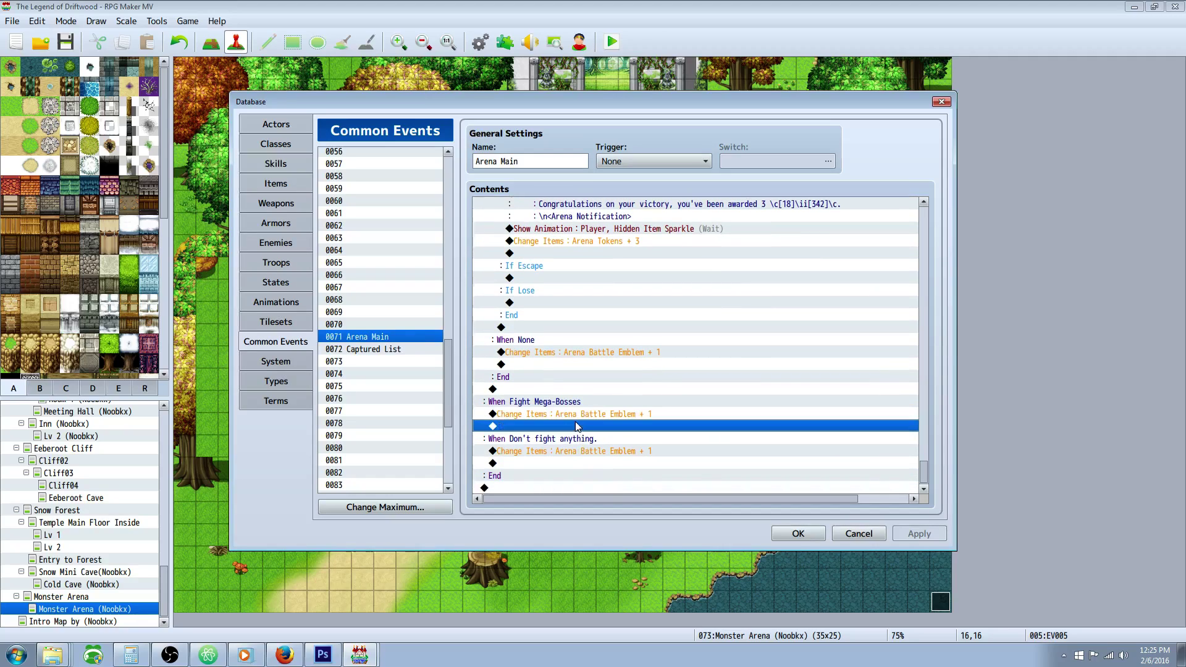
click(571, 417)
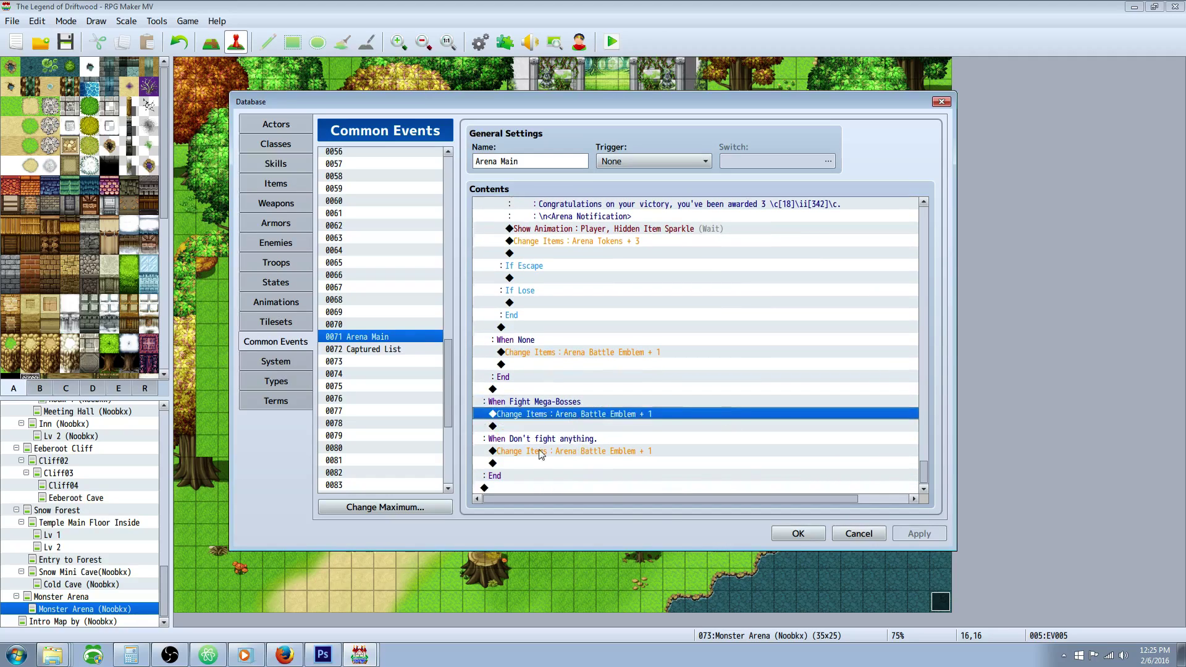
click(579, 451)
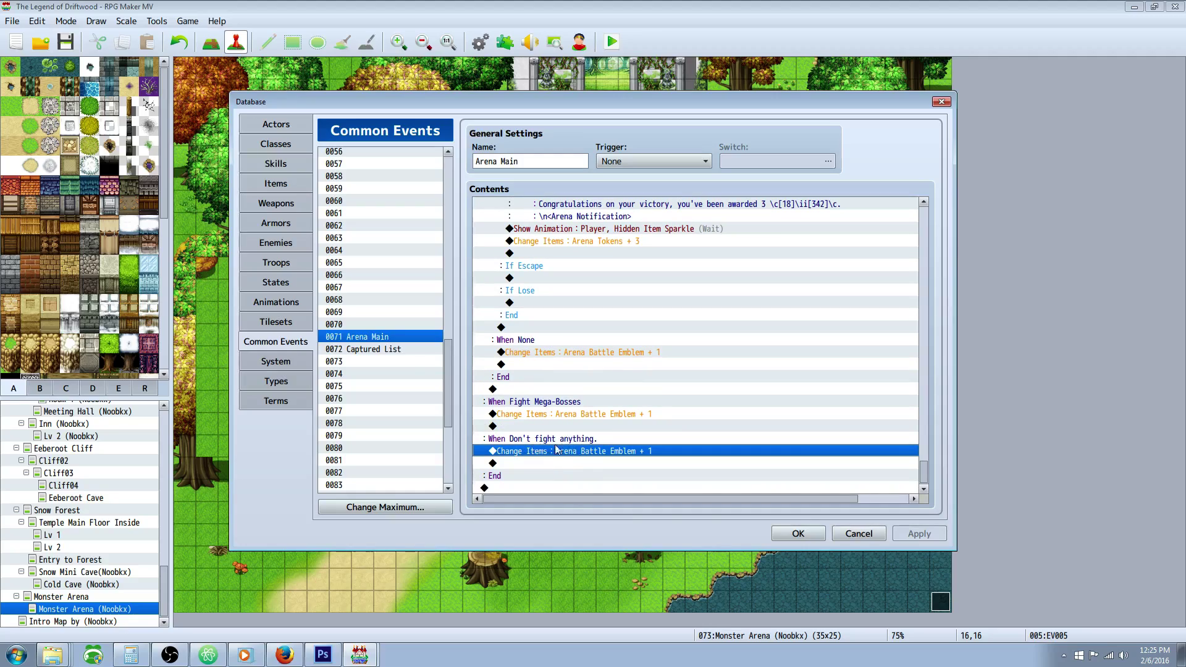
click(544, 441)
click(549, 454)
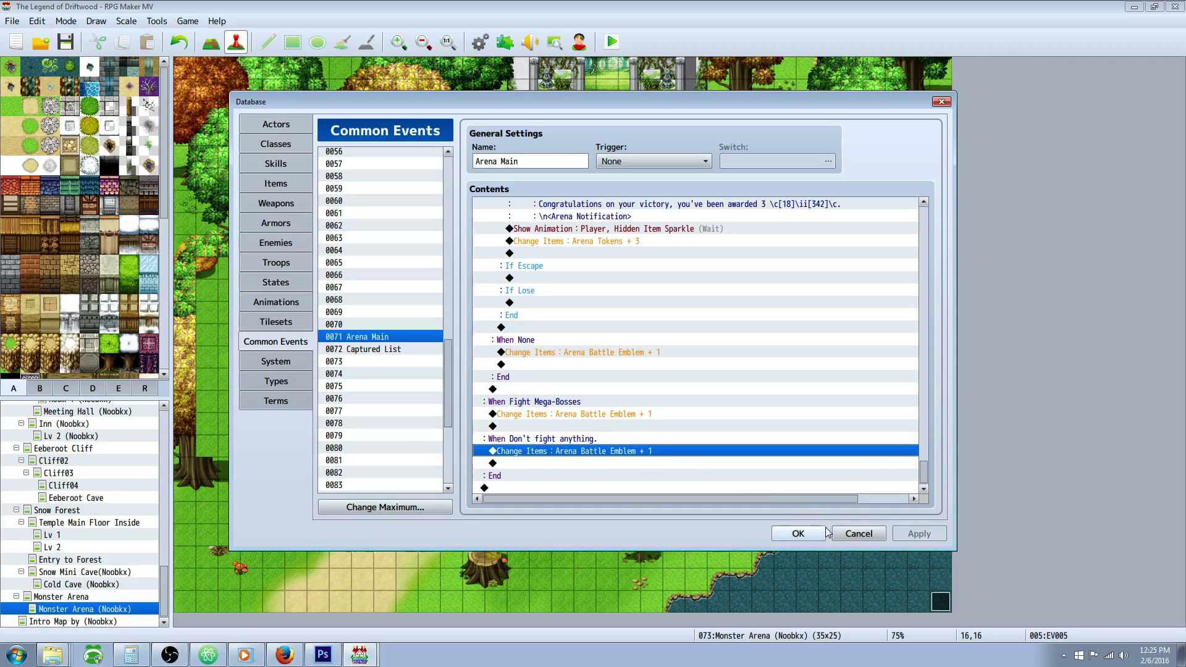
Show the MessageRows 8 command in the Captured List common event and look up YEP_X_ExtMesPack1 in the Plugin Manager.
click(407, 352)
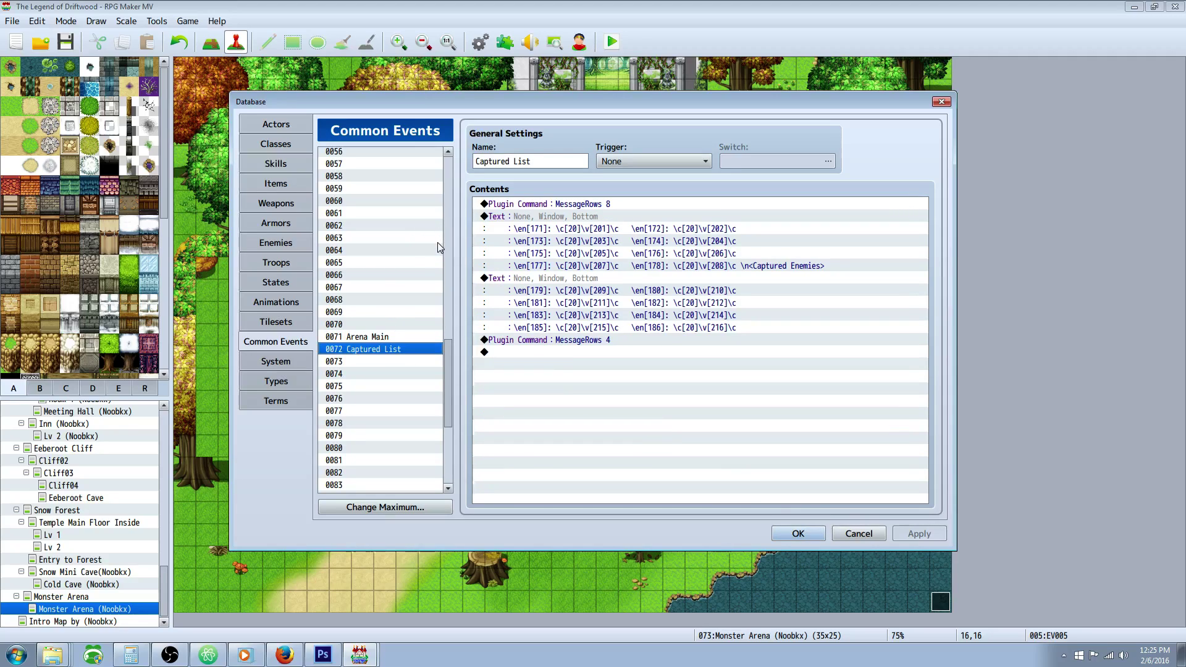
click(561, 206)
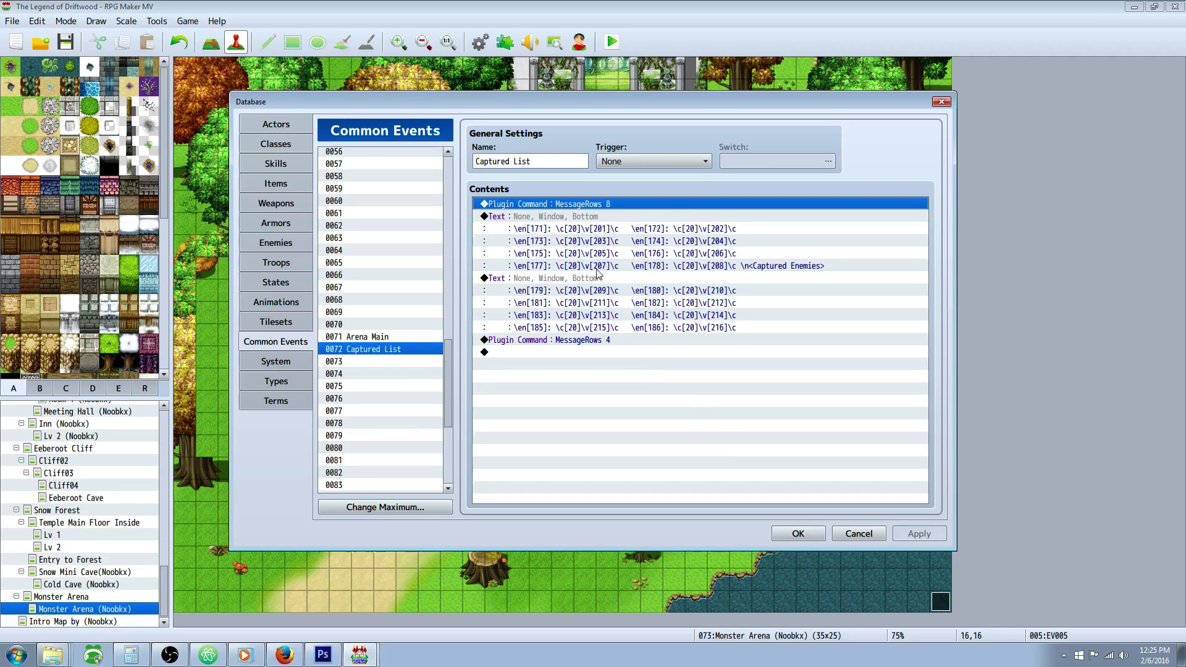
click(798, 534)
click(505, 41)
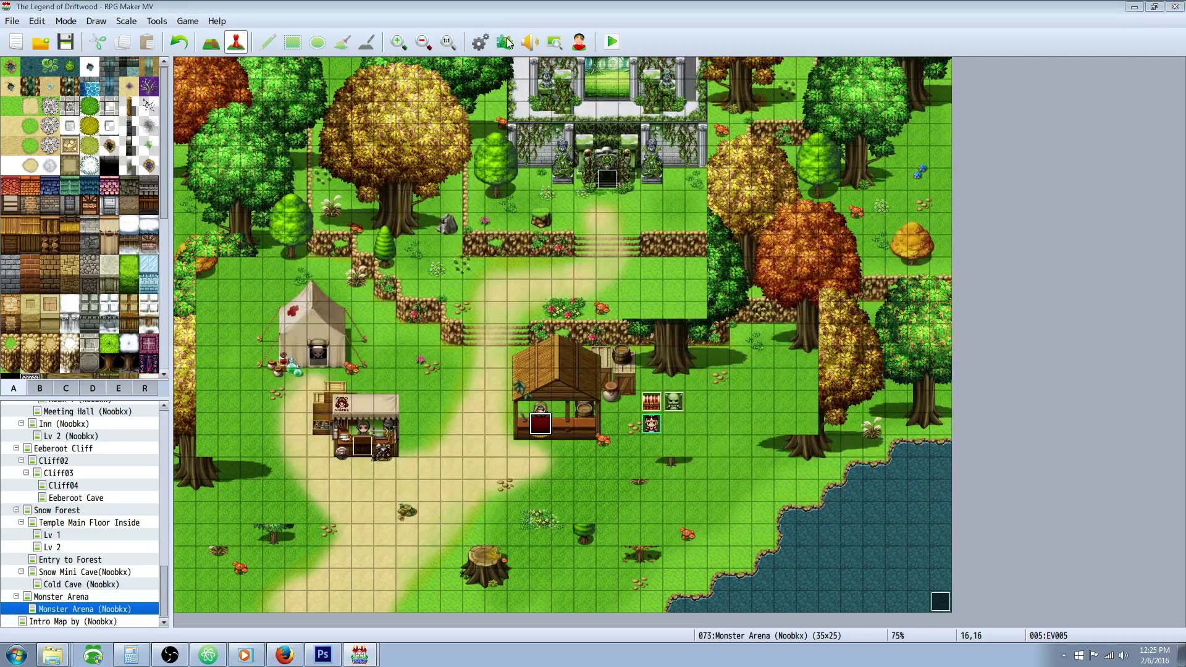
click(402, 232)
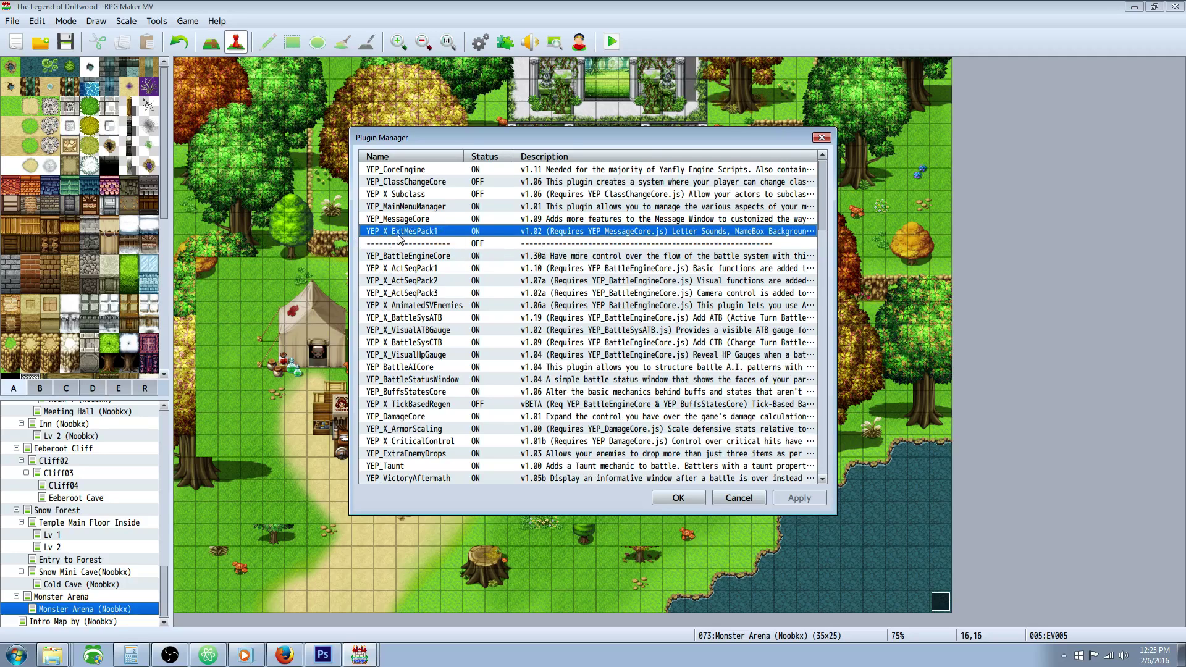
click(677, 497)
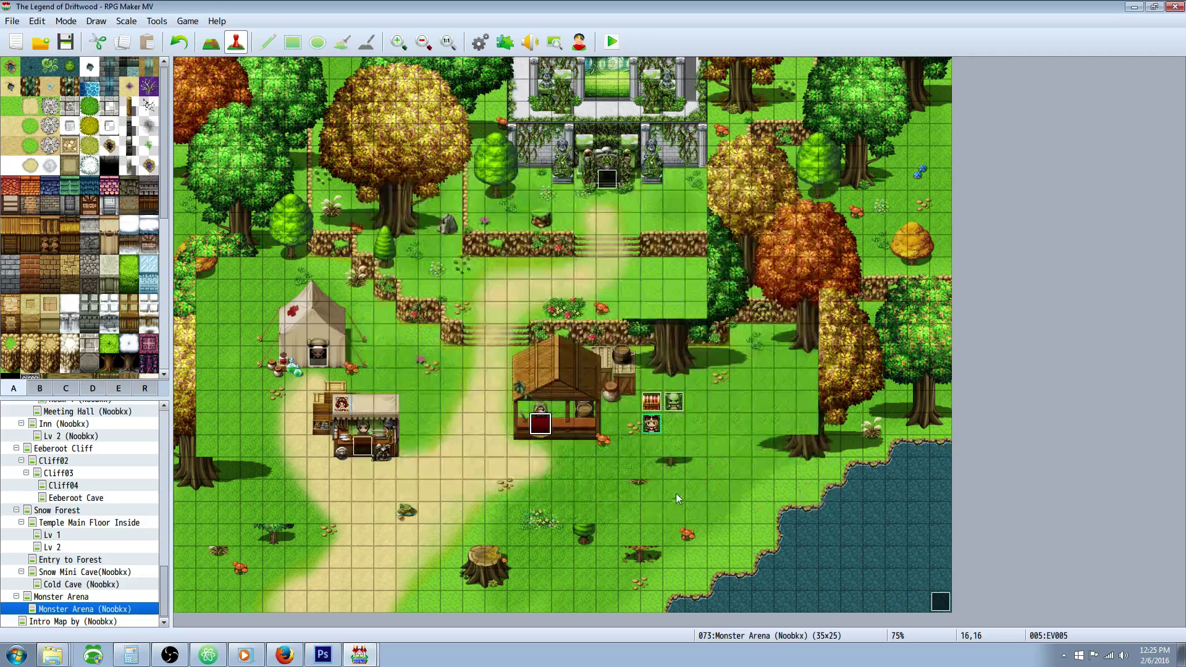
click(505, 42)
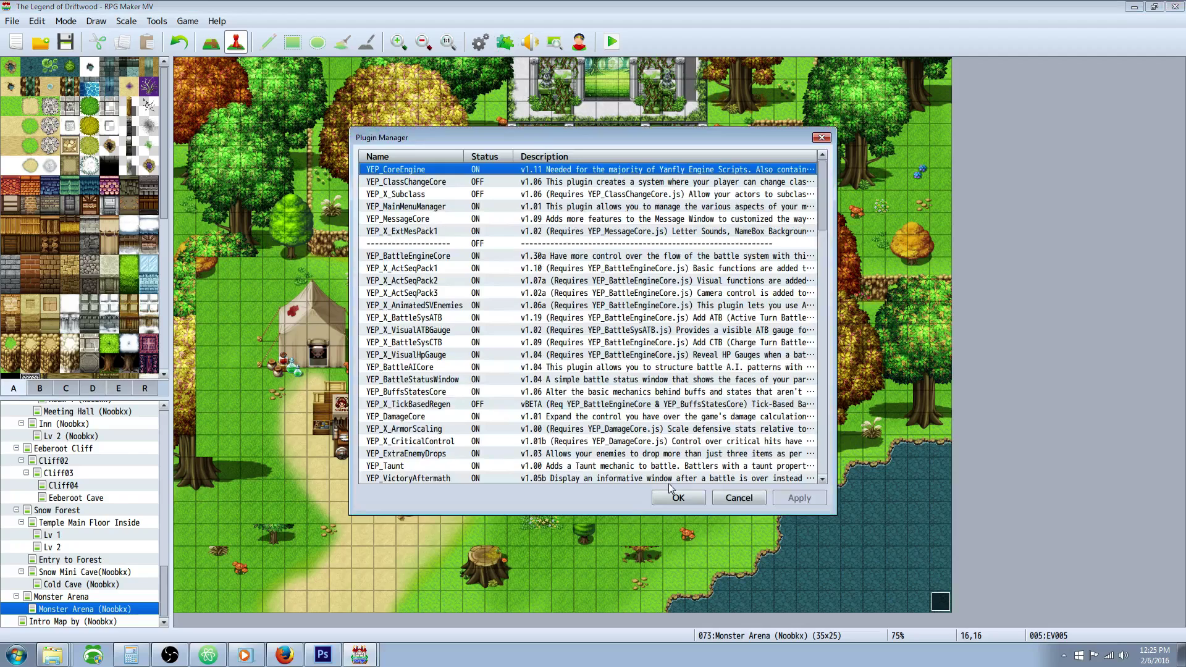
click(667, 493)
Return to the Captured List common event in the database and inspect its MessageRows 8 plugin command.
click(481, 43)
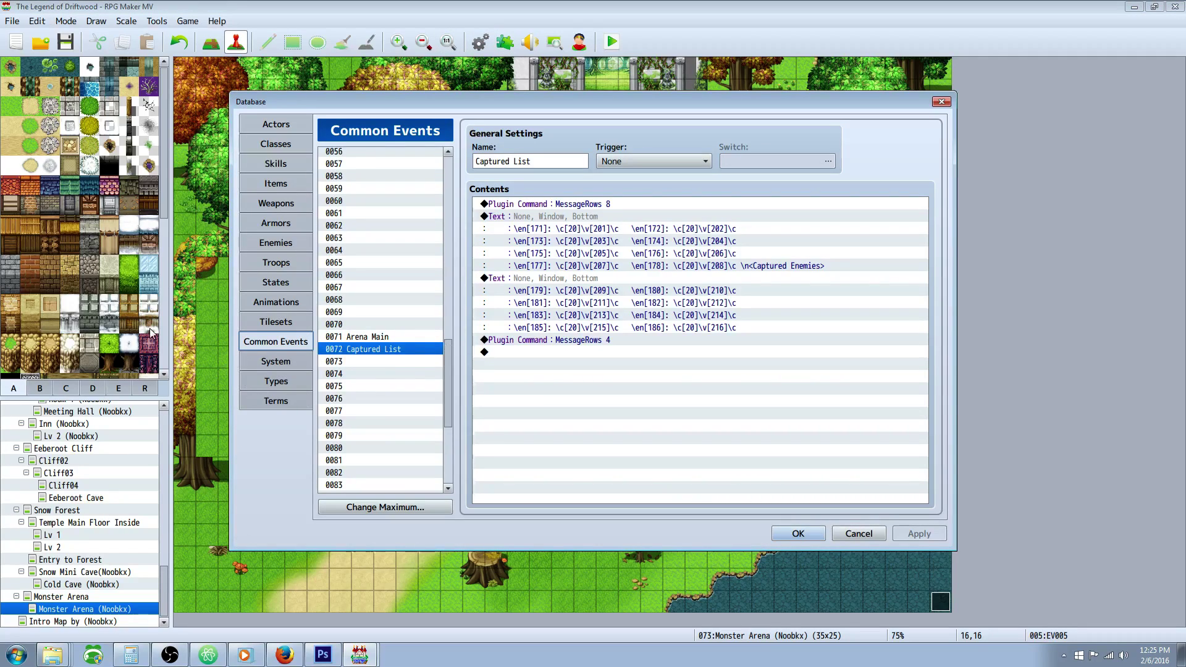
click(559, 206)
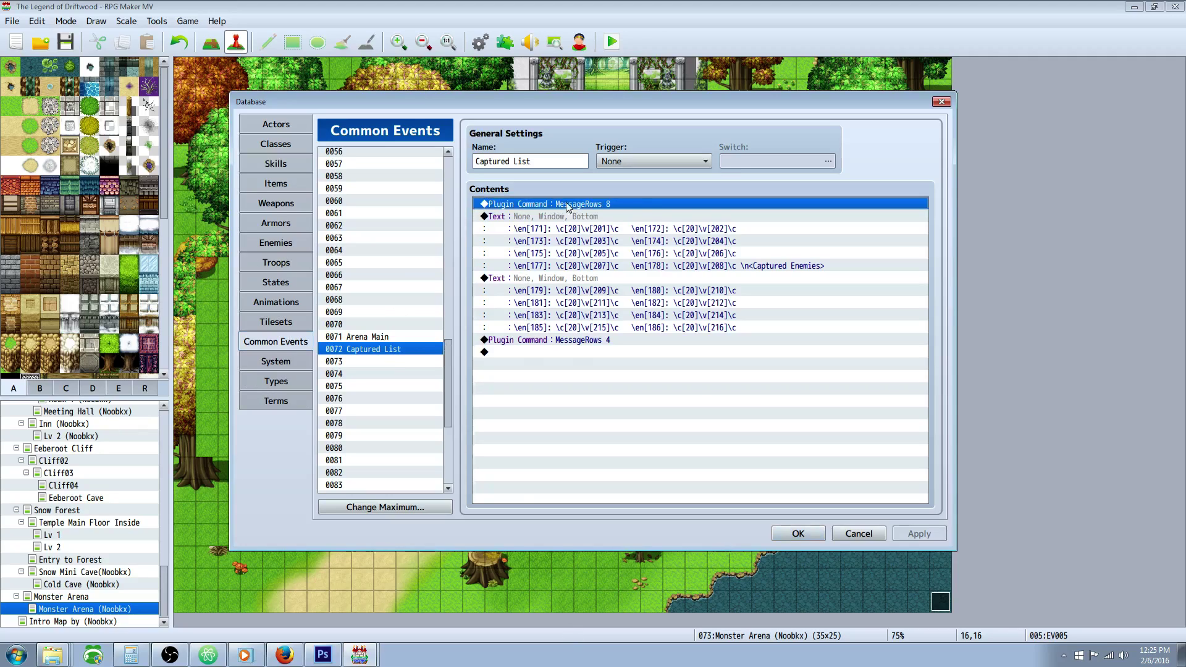
right_click(590, 203)
click(615, 222)
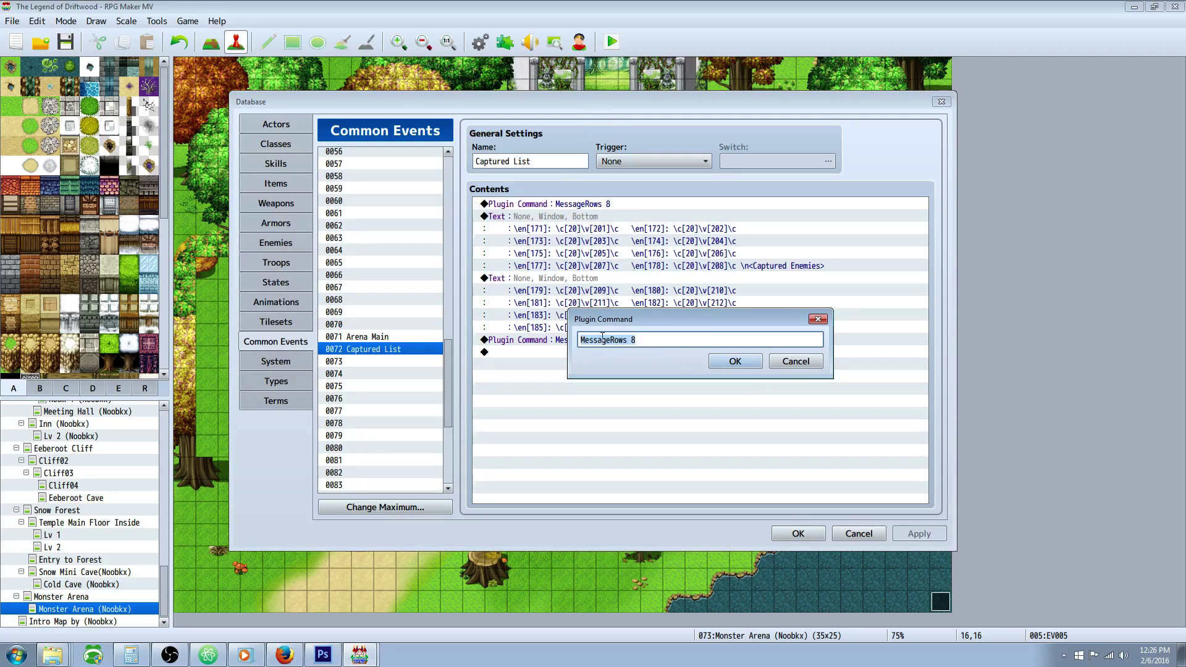
click(629, 339)
click(735, 361)
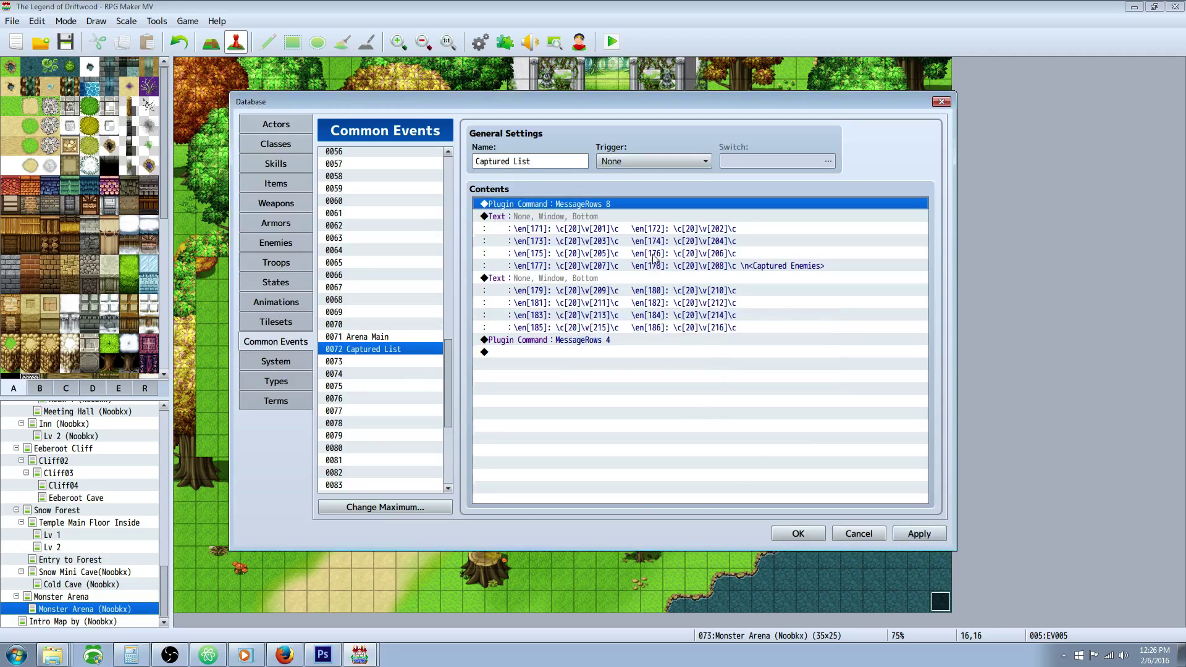
Open the first Show Text command and examine the \en[171], \c[20] and \v[201] codes in its first line.
click(579, 216)
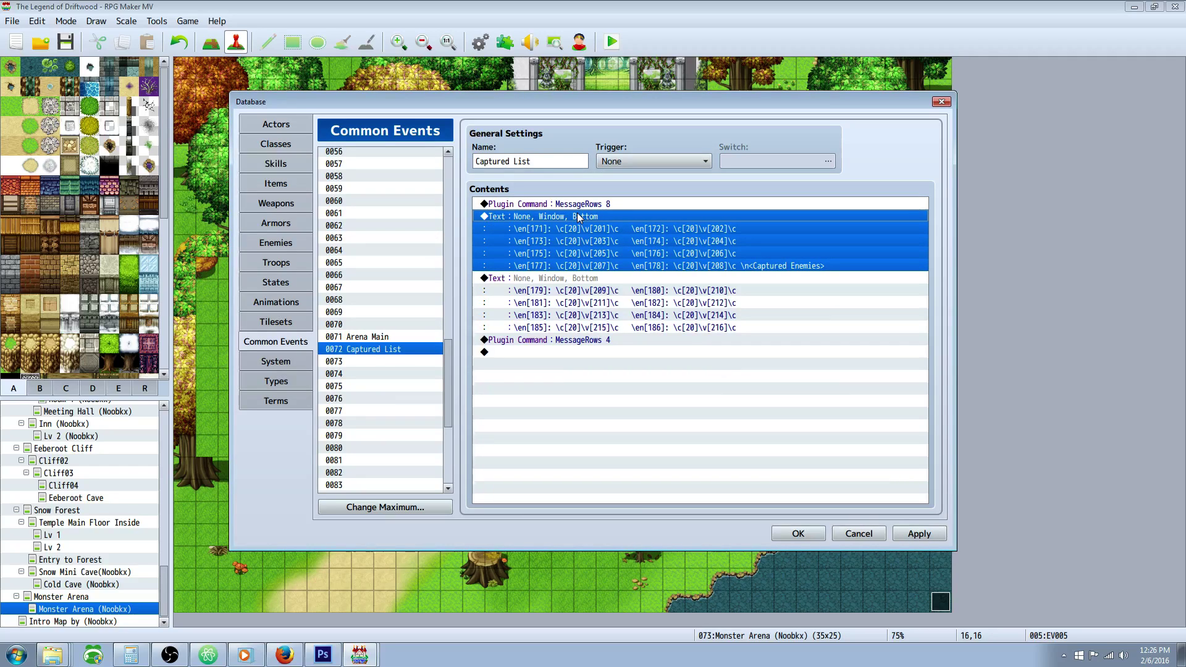
right_click(608, 223)
click(645, 245)
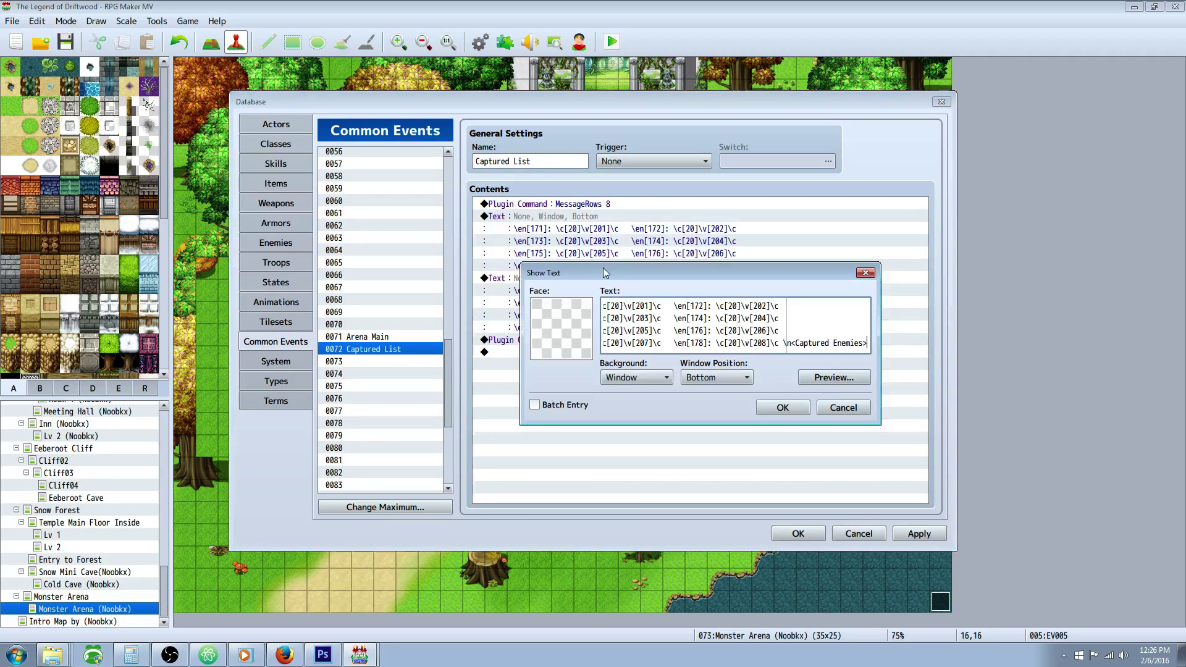
drag(675, 316, 540, 307)
drag(625, 307, 639, 306)
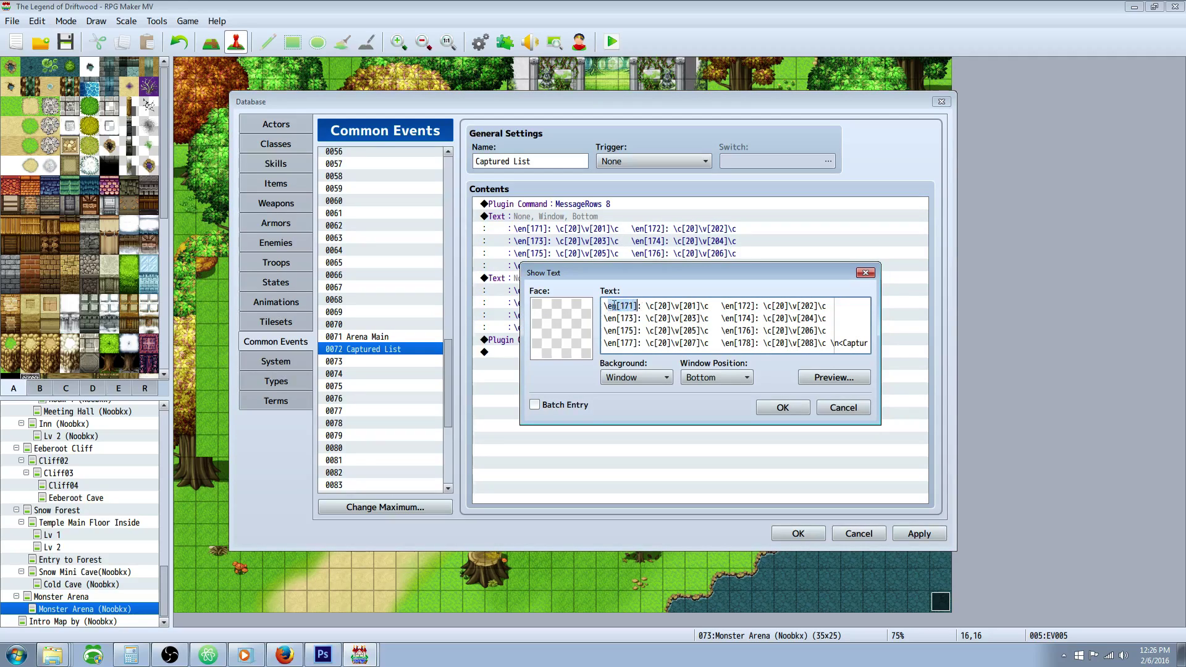
click(610, 304)
drag(646, 305, 666, 305)
click(664, 306)
drag(684, 304, 709, 304)
click(633, 306)
Preview the first Captured Enemies message and close its Show Text settings.
click(819, 378)
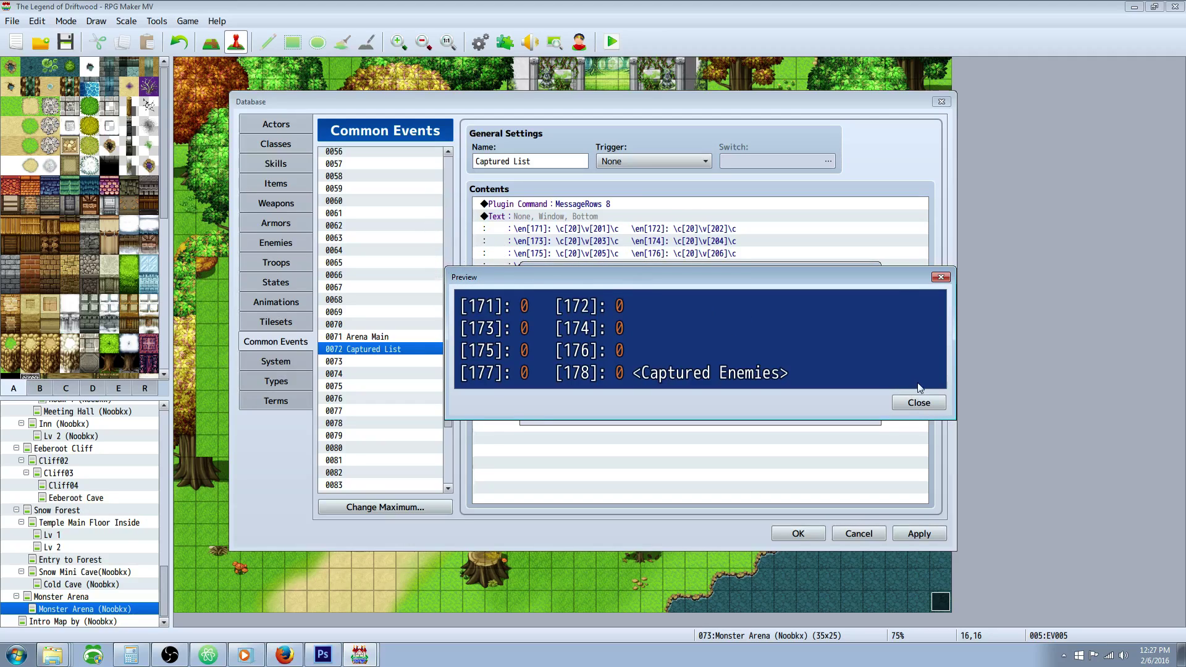
click(918, 402)
click(783, 412)
Compare the two text blocks that follow MessageRows 8 in the Captured List event.
click(704, 291)
click(677, 282)
click(606, 205)
click(604, 218)
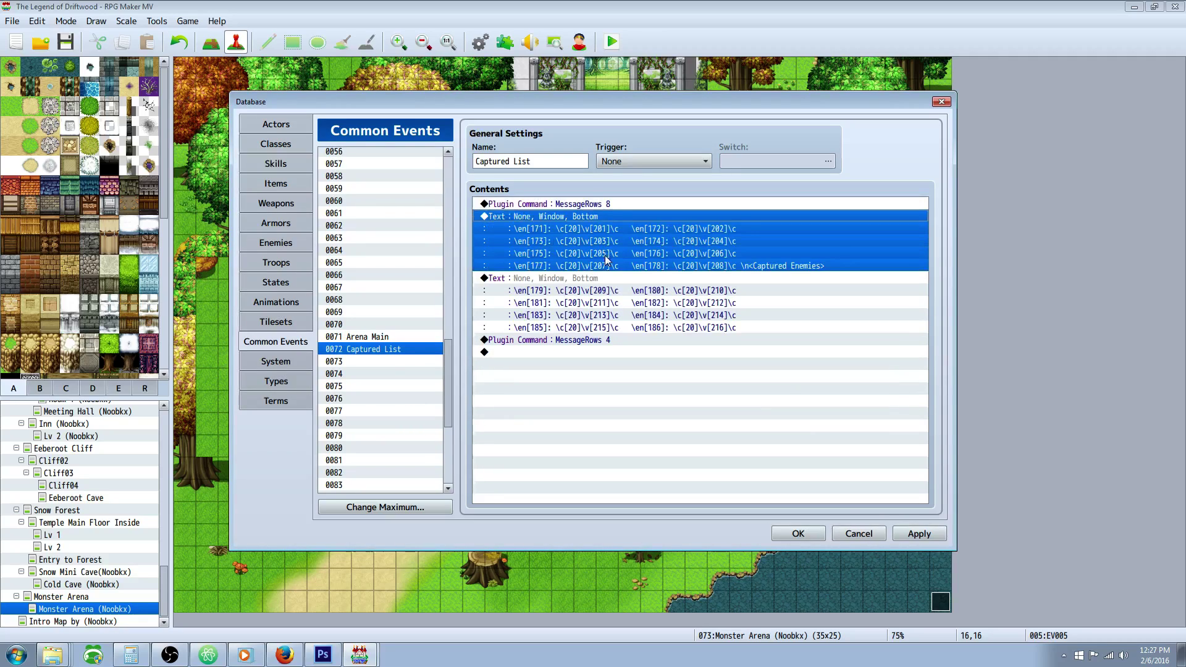
click(607, 208)
click(585, 234)
click(588, 285)
click(591, 221)
click(591, 278)
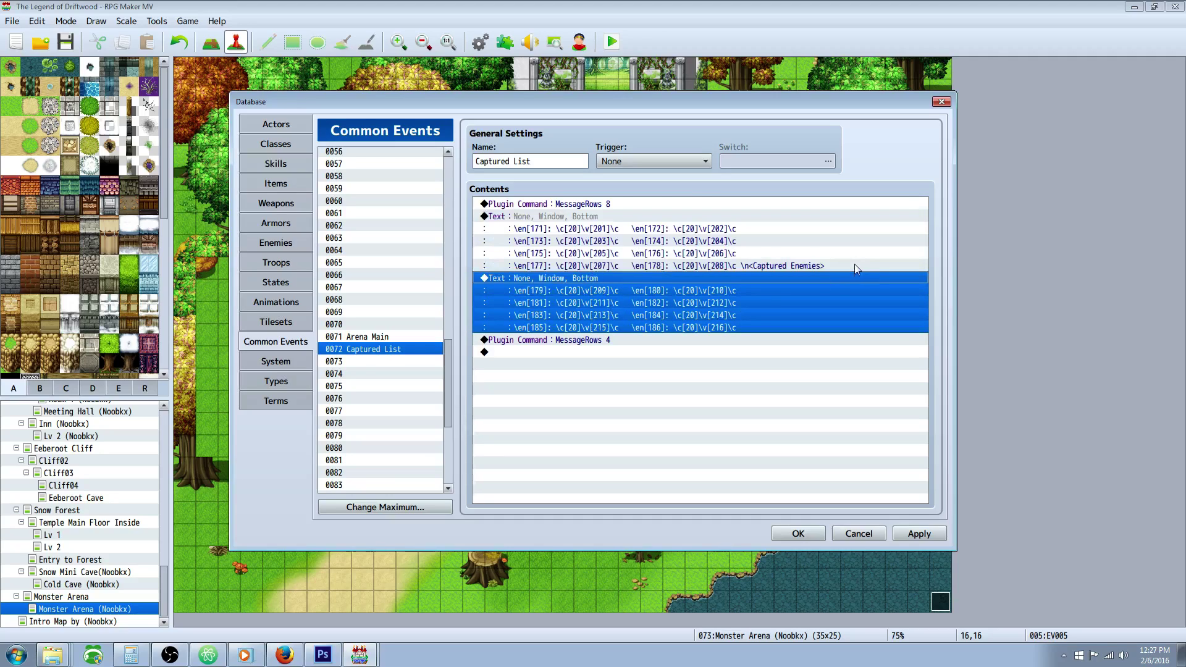
Examine how MessageRows 8 and MessageRows 4 enclose the Captured Enemies text, and apply and close the database.
click(803, 266)
click(760, 341)
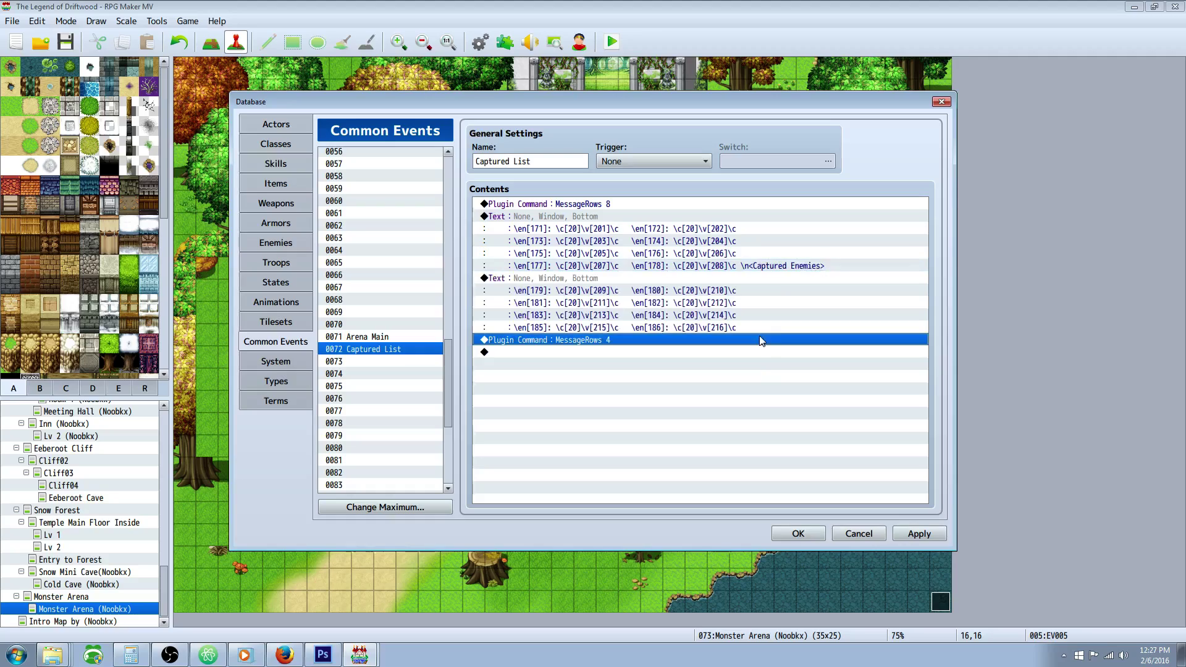
click(706, 316)
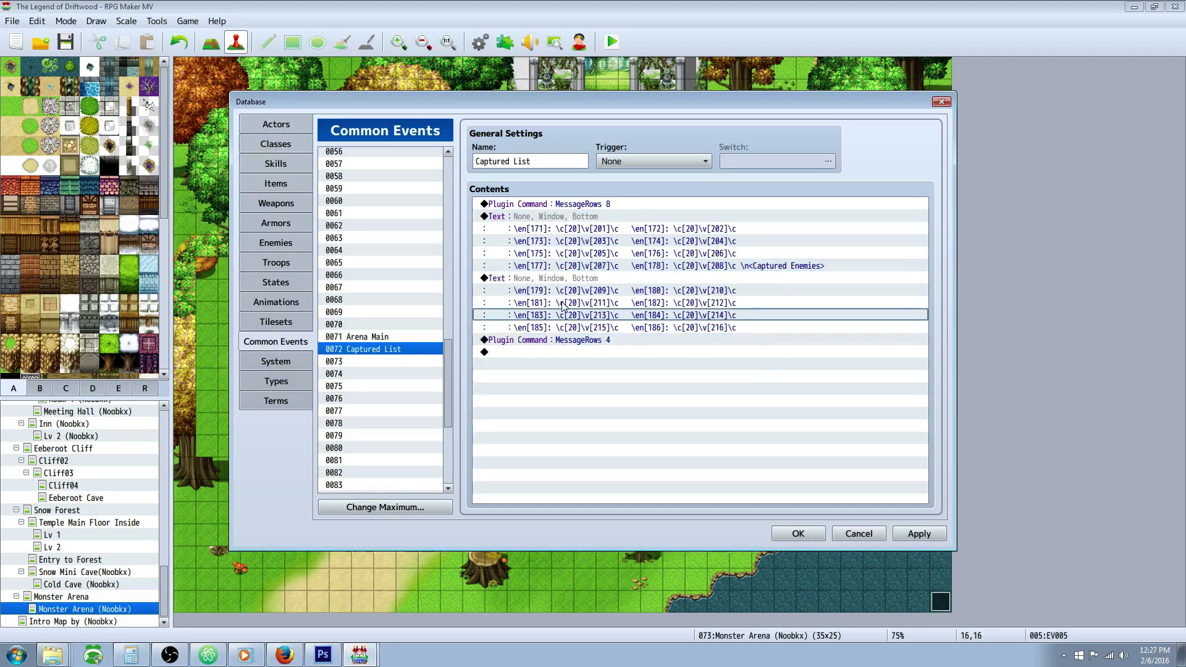
click(607, 205)
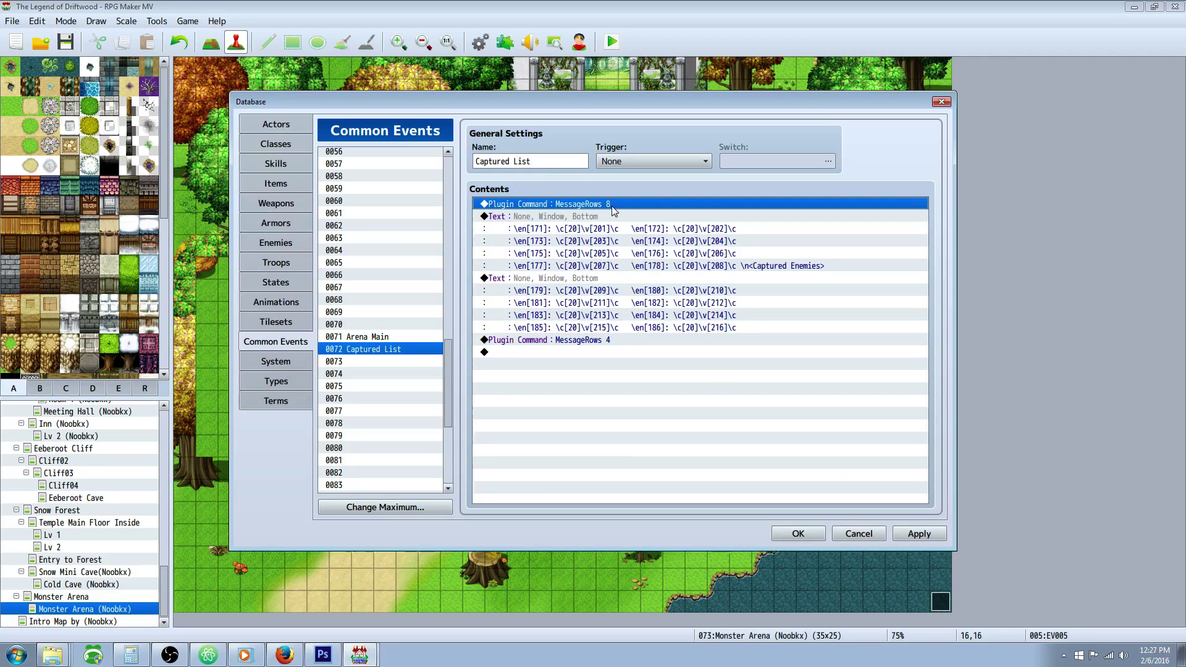
click(571, 341)
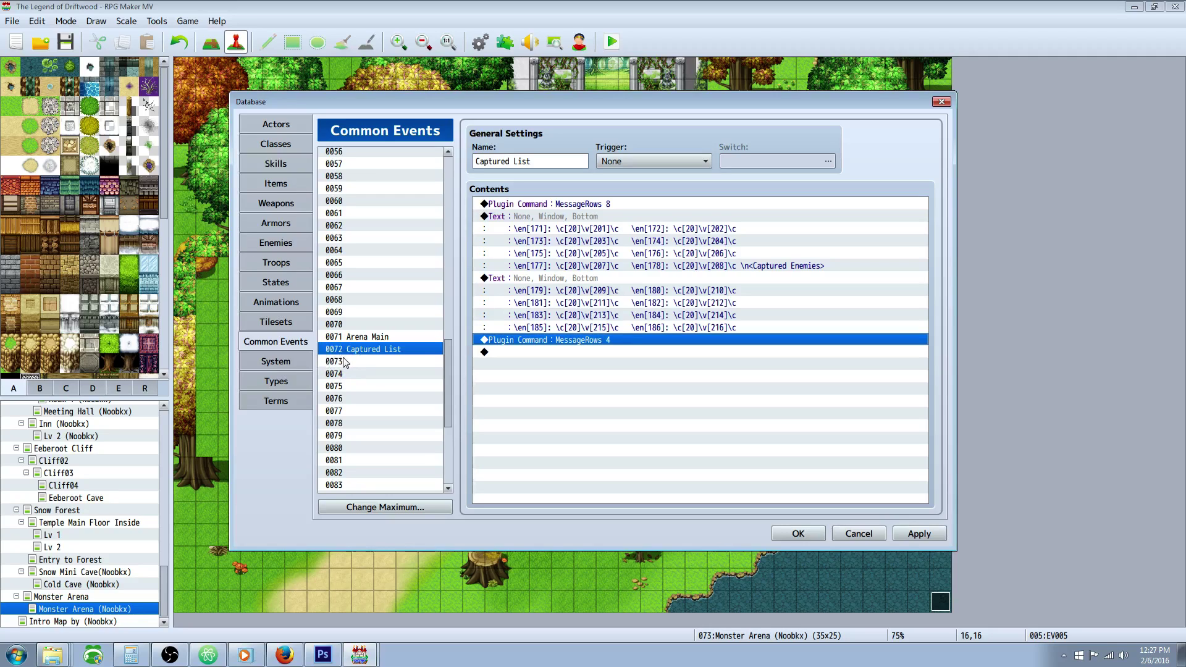
click(929, 538)
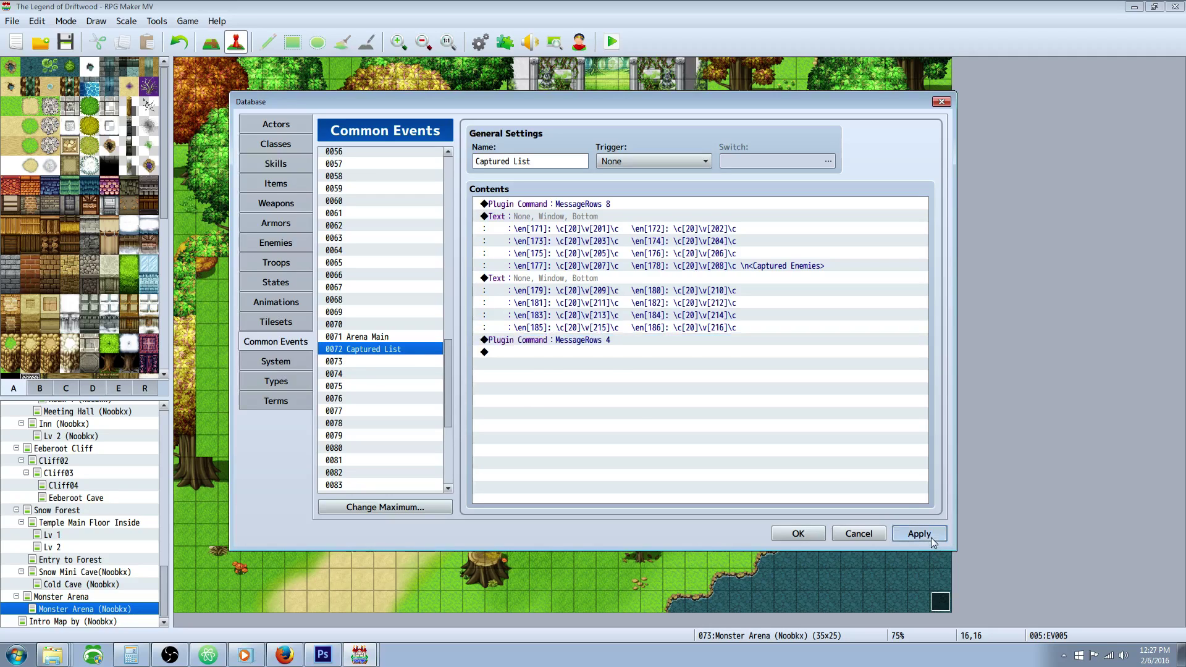
click(799, 533)
Inspect the common event assigned to Key C in the YEP_ButtonCommonEvents plugin parameters.
click(504, 41)
scroll(544, 268, down, 8)
scroll(483, 268, down, 5)
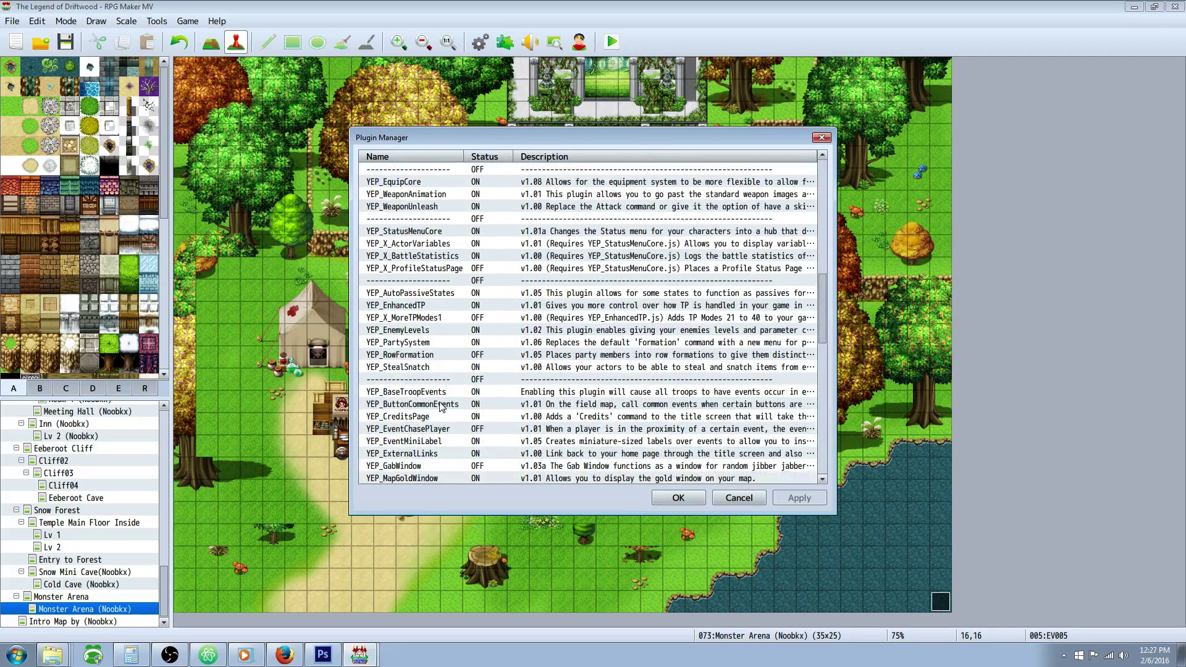
double_click(440, 404)
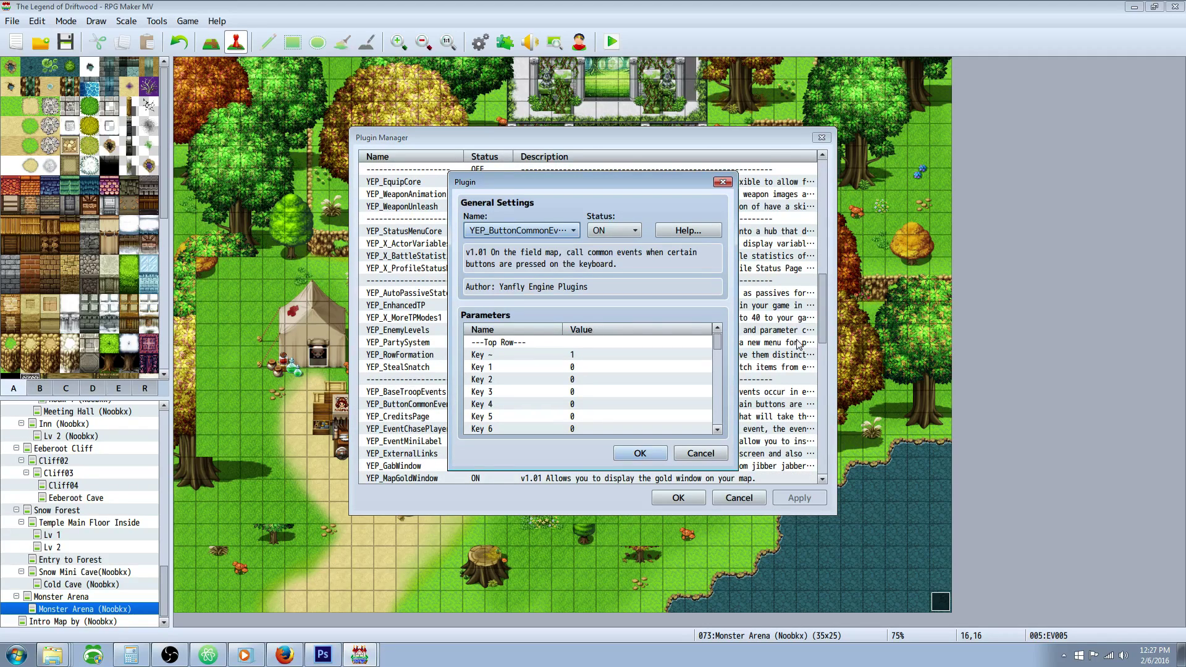
drag(716, 342, 716, 383)
click(584, 358)
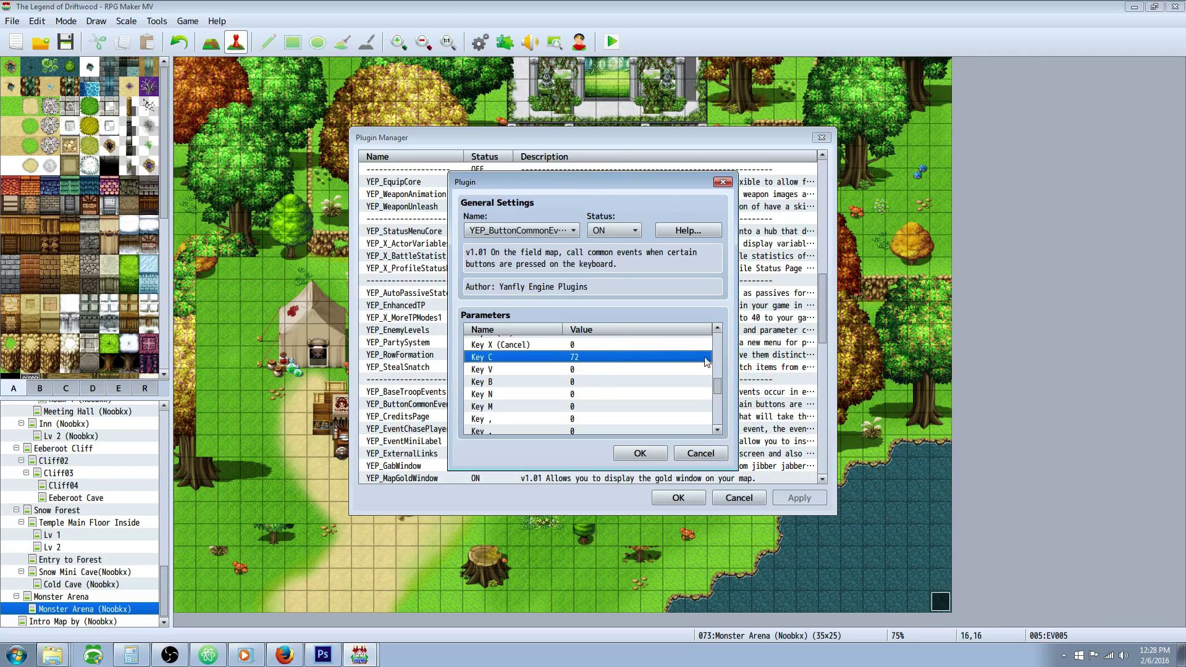
click(639, 453)
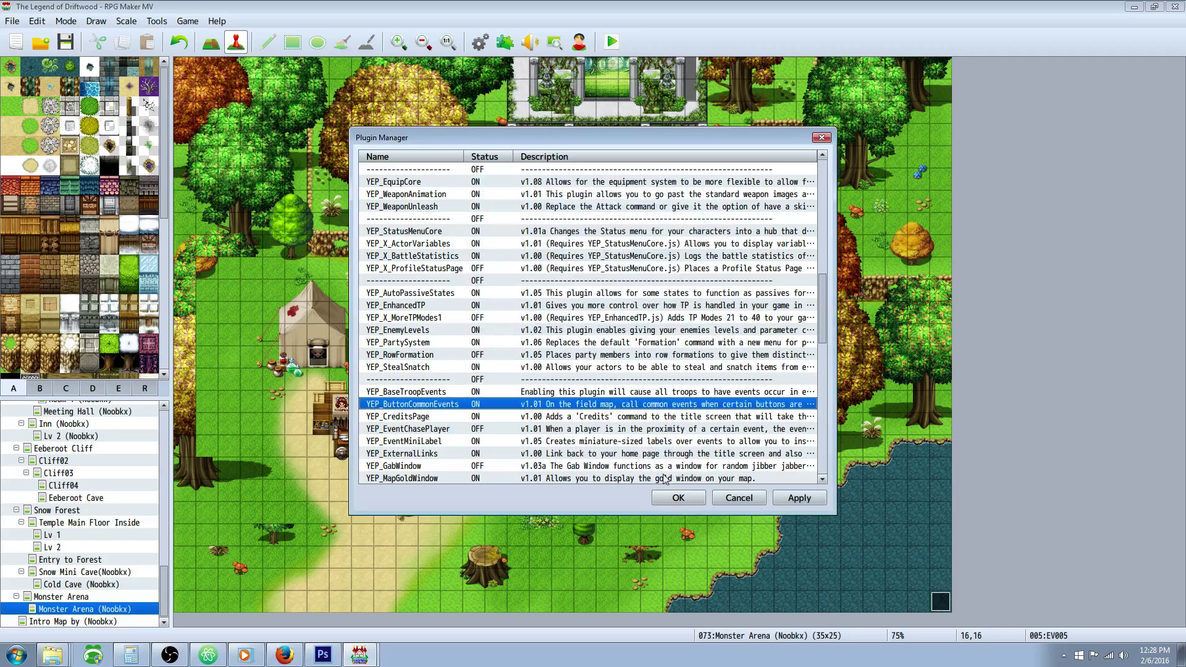
click(678, 497)
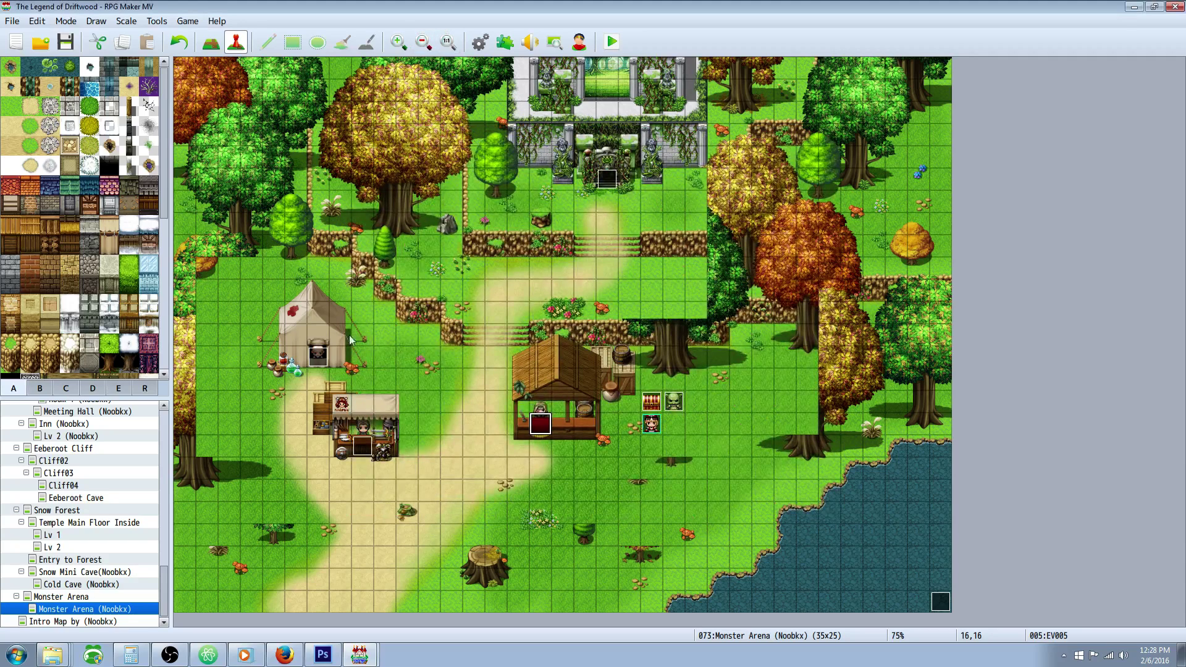
Open event EV005 at the wooden hut on the Monster Arena map for editing.
right_click(608, 182)
right_click(549, 430)
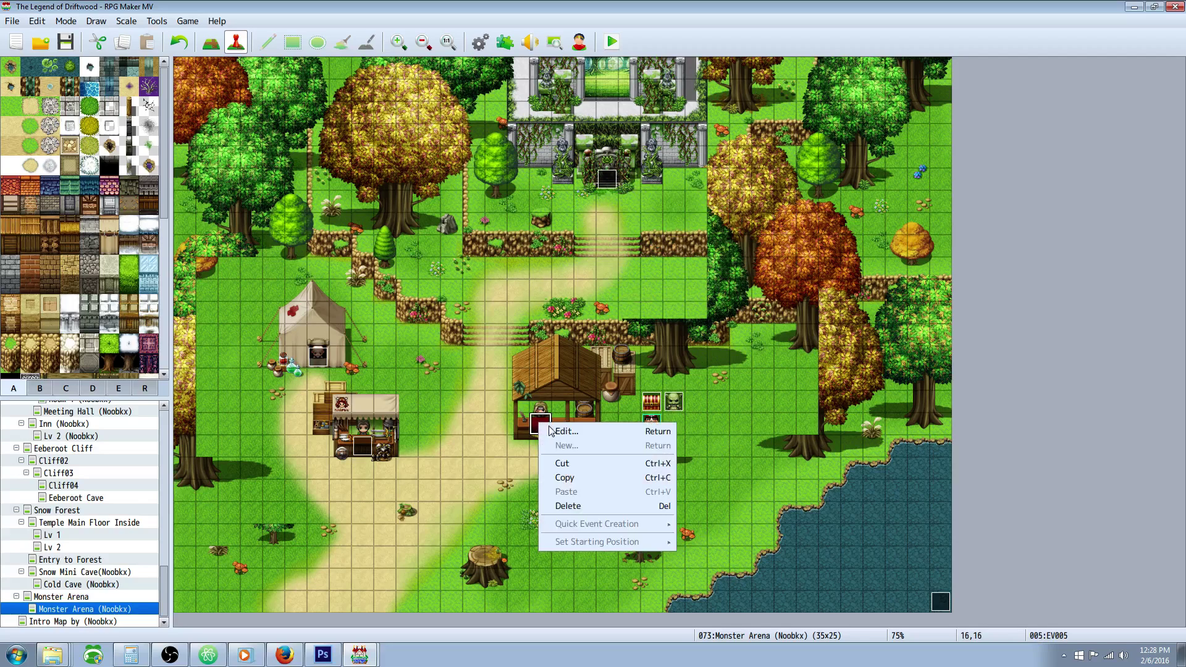
click(550, 431)
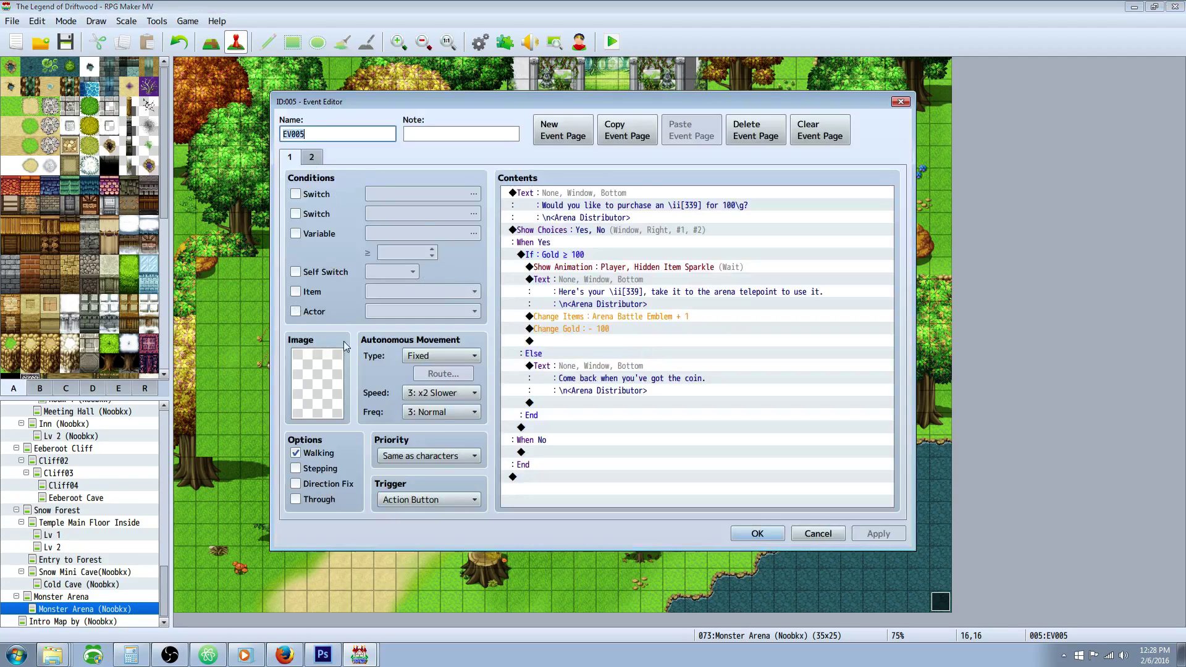
drag(488, 101, 822, 620)
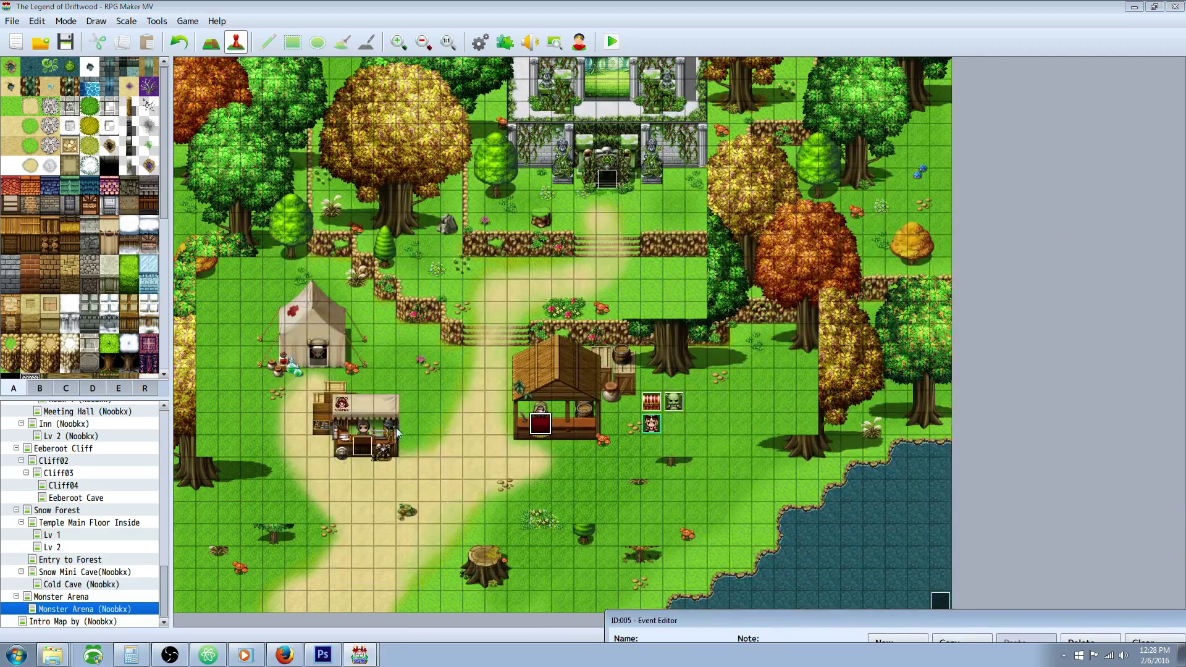
drag(735, 622, 382, 123)
Examine the Arena Distributor's purchase prompt, Yes/No choices and the settings of the Gold ≥ 100 conditional branch.
click(631, 235)
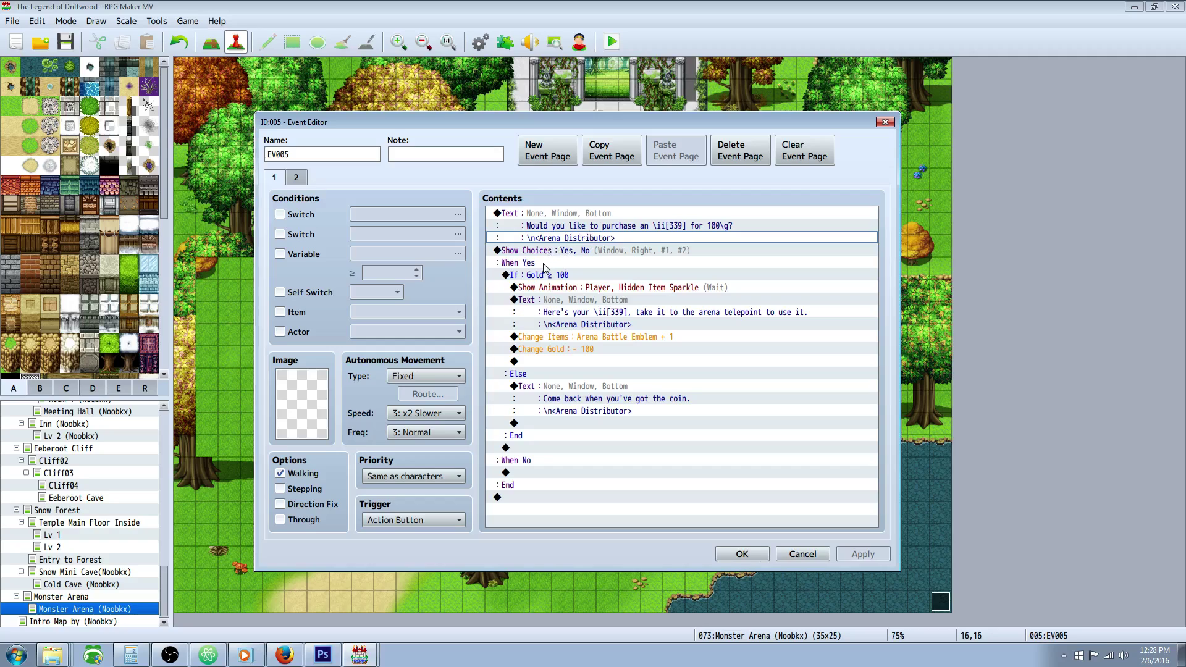
click(581, 252)
click(572, 265)
click(612, 299)
click(616, 276)
right_click(585, 273)
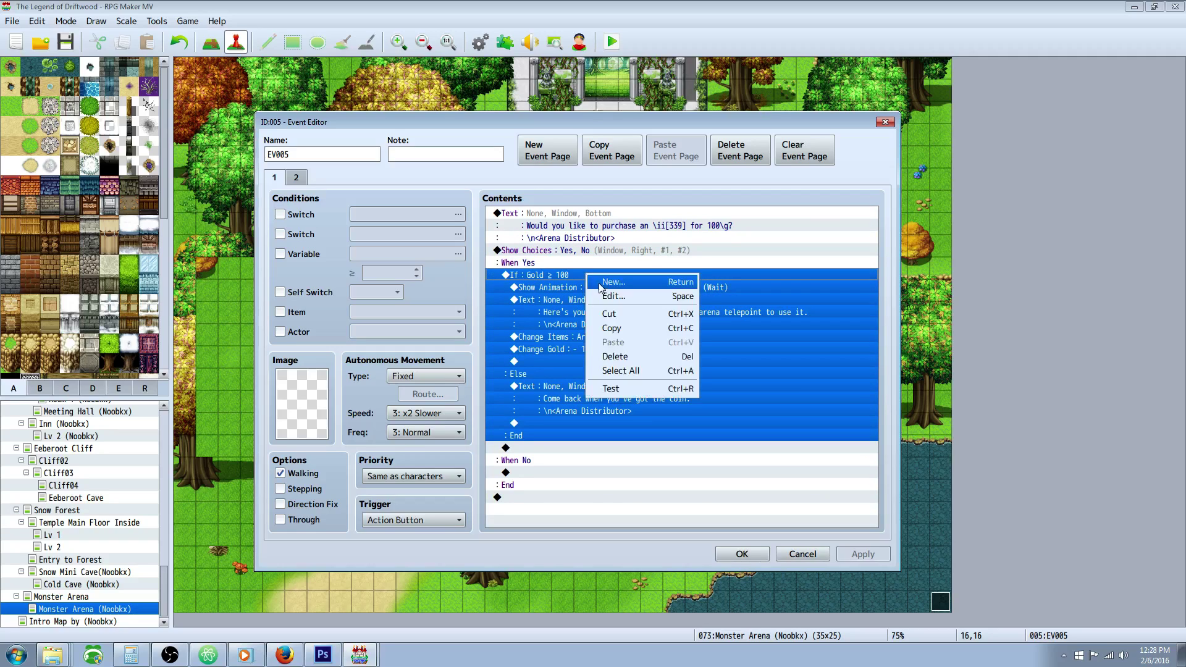
click(609, 297)
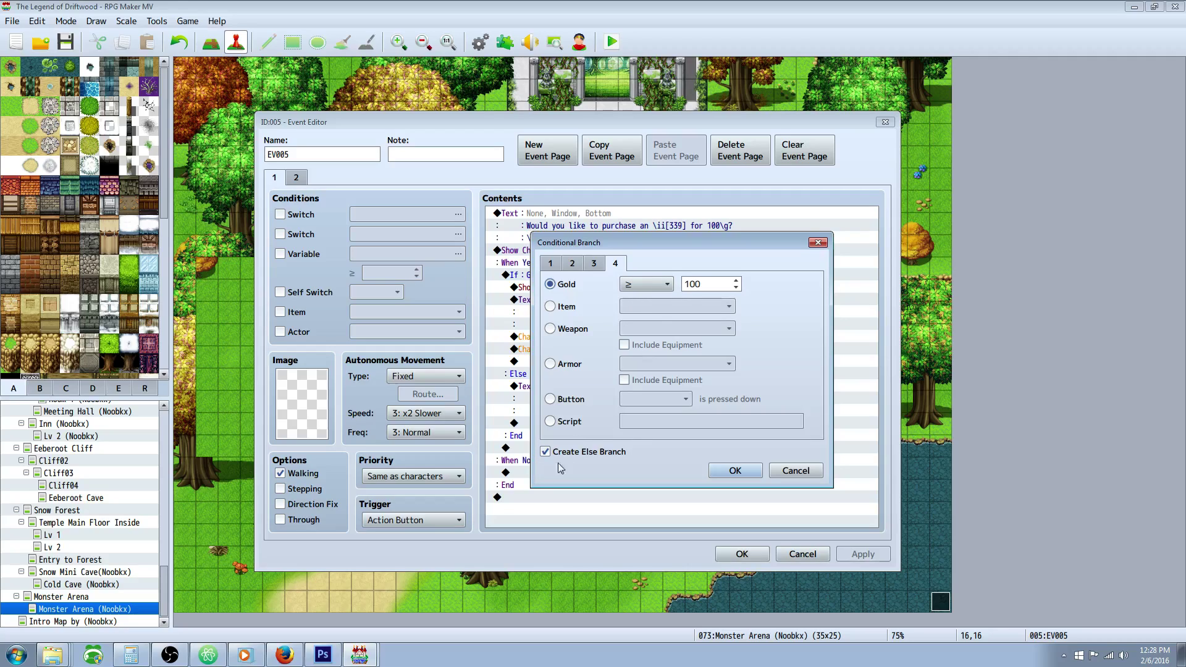
click(736, 470)
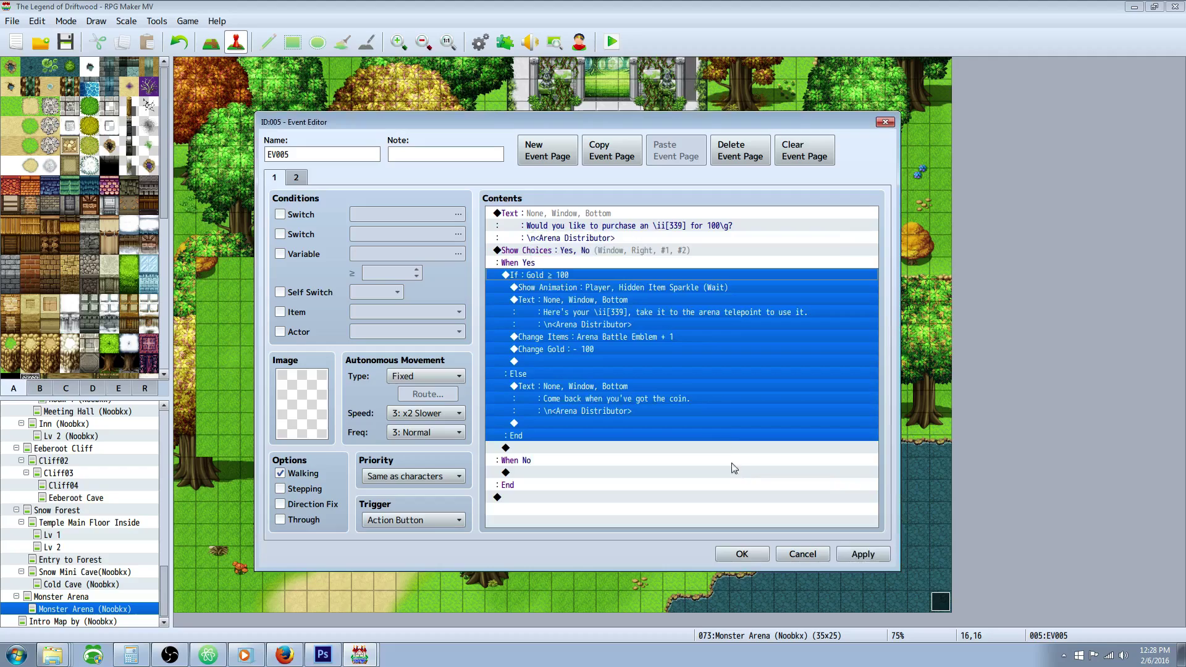
Examine the commands for buying the emblem, the Else branch for insufficient gold, and the No choice on the Arena Distributor's first page.
click(633, 312)
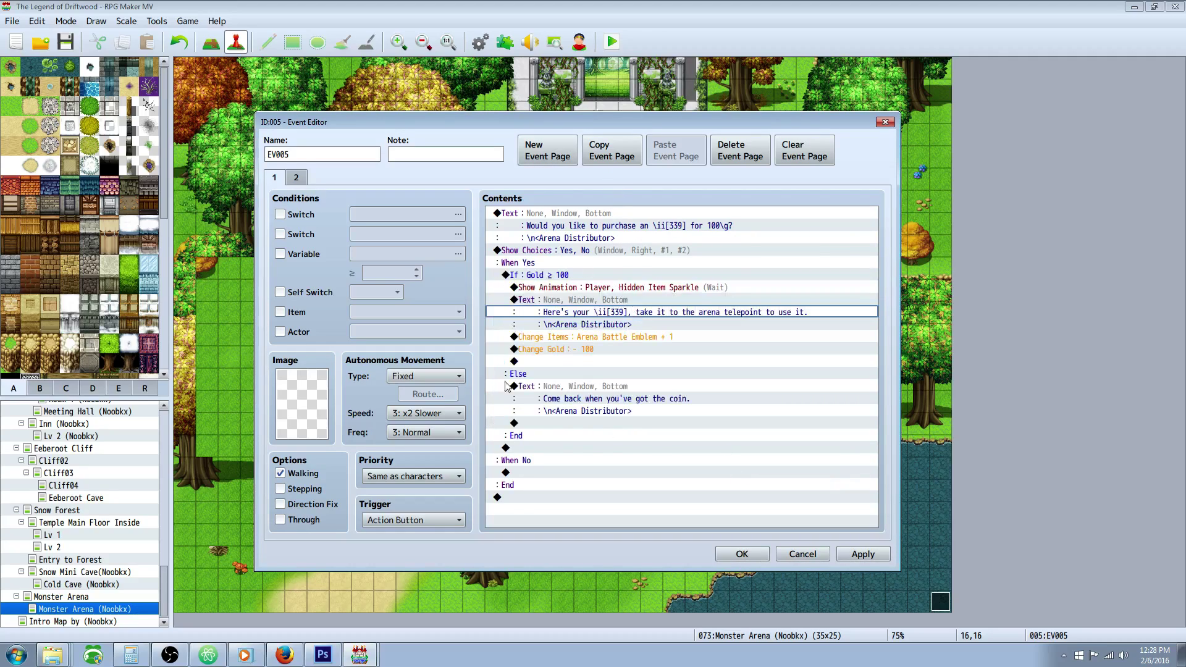
click(597, 287)
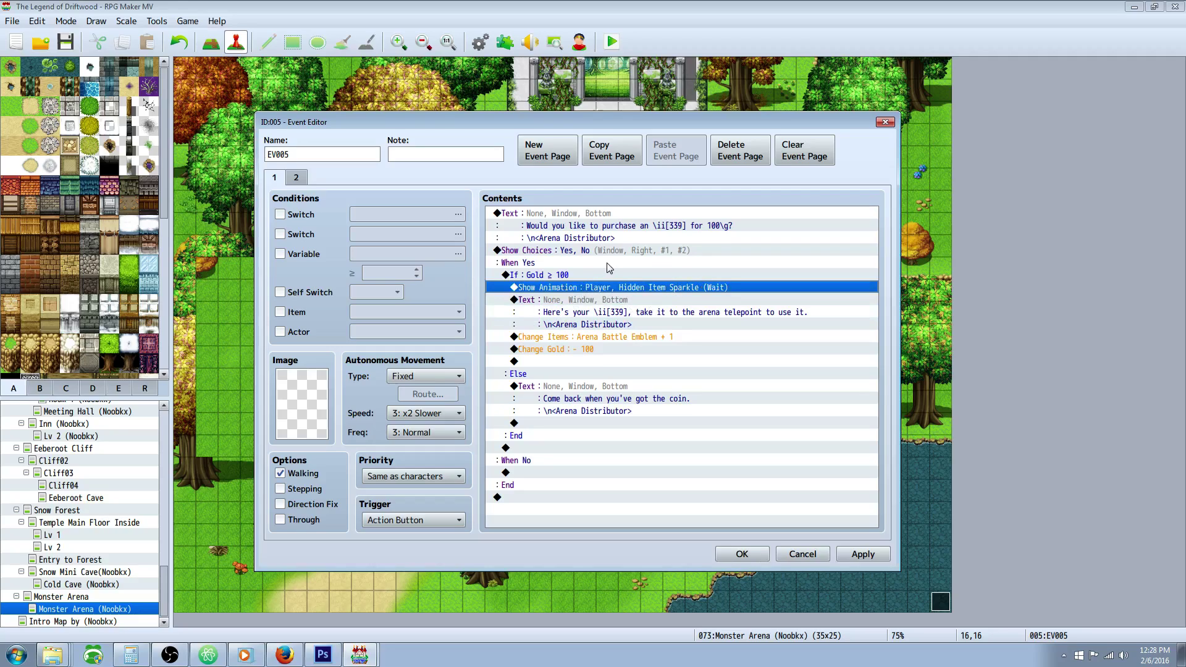
click(598, 299)
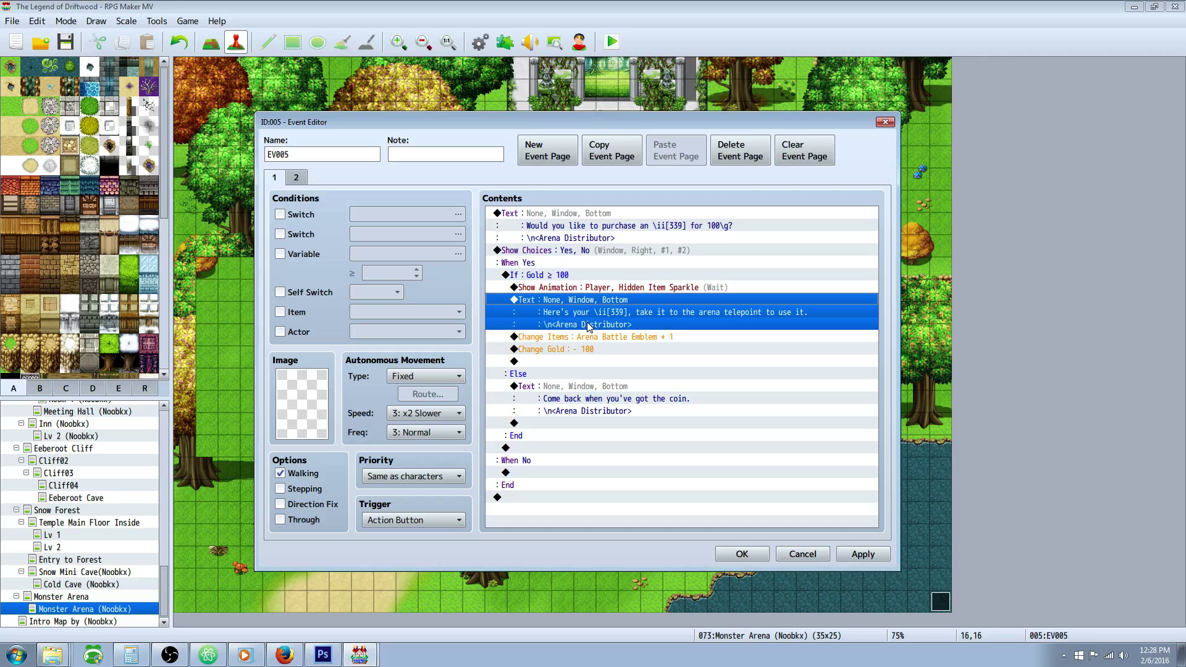
click(639, 337)
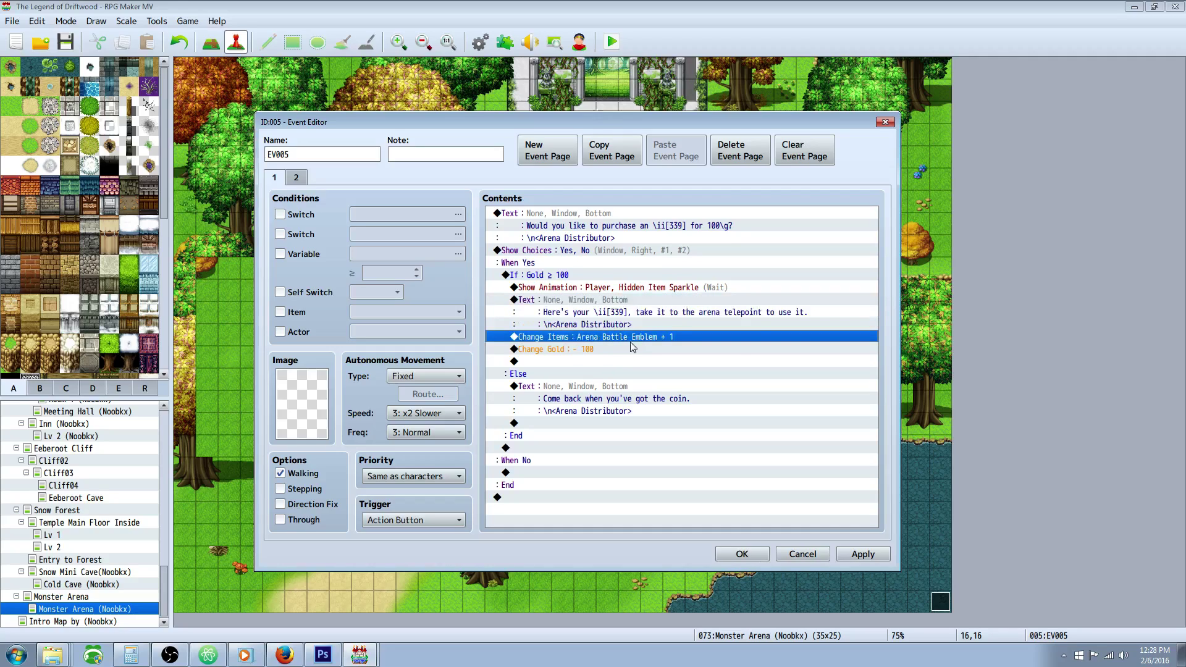
click(587, 350)
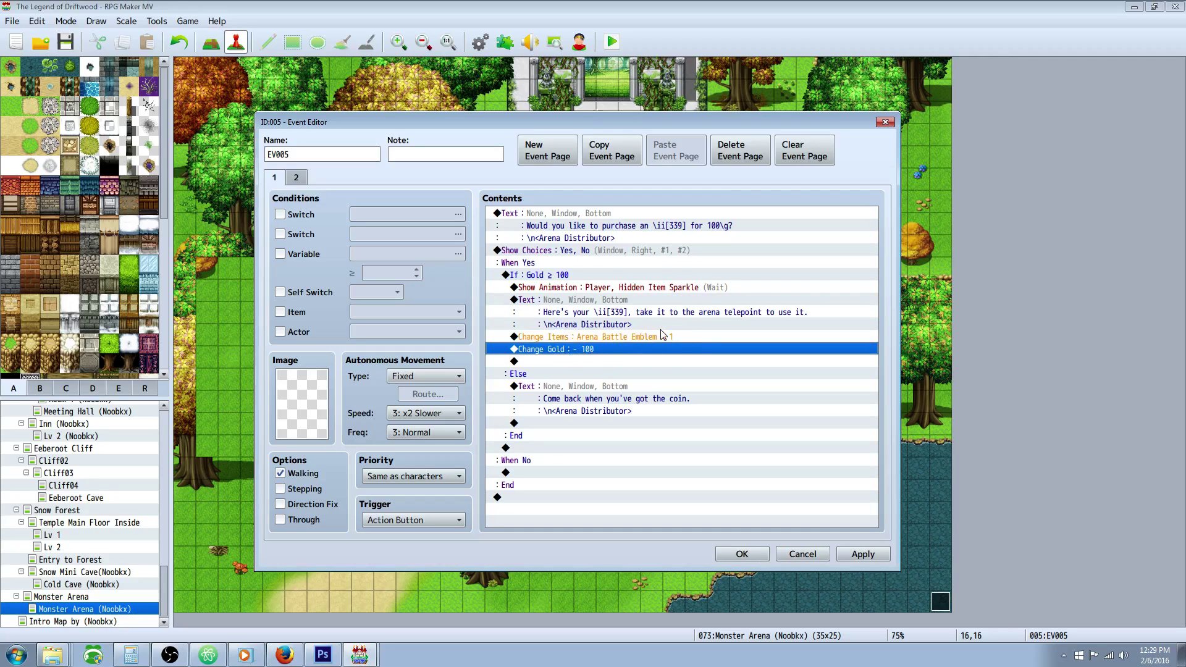
click(564, 384)
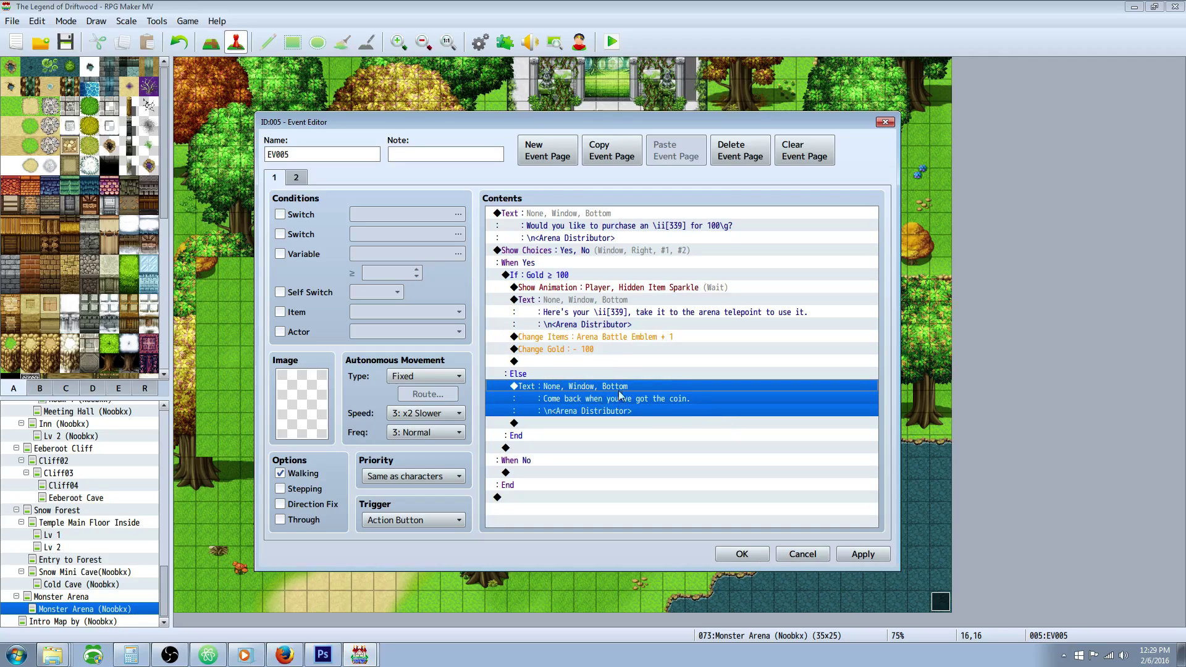
click(556, 444)
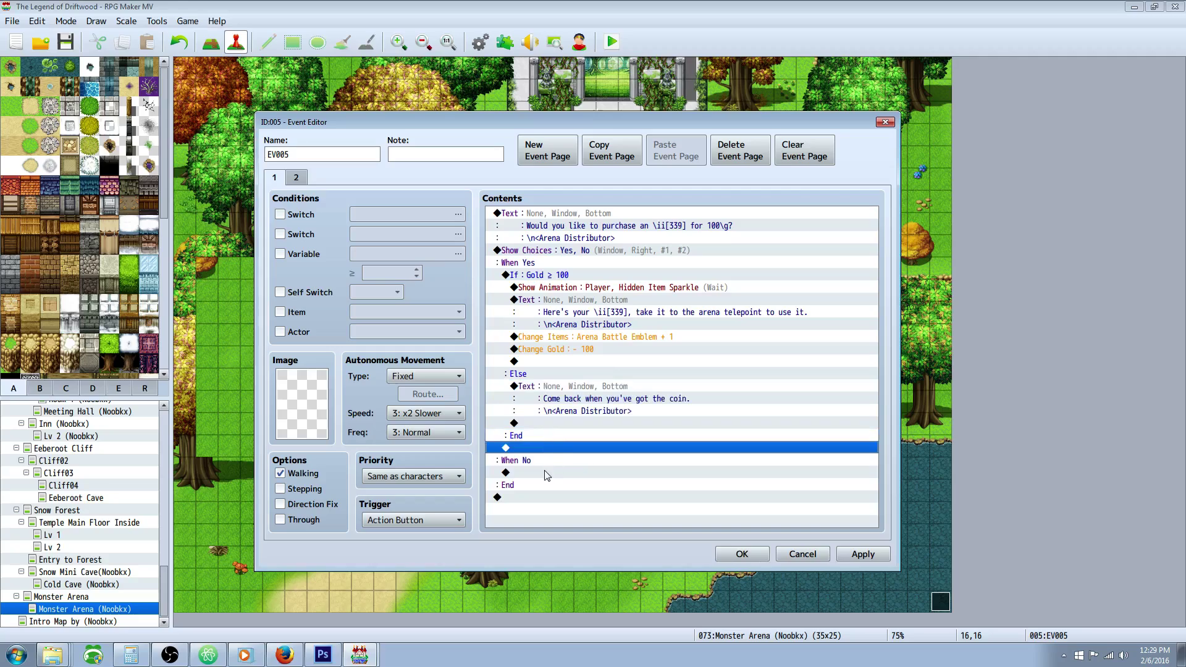
click(544, 472)
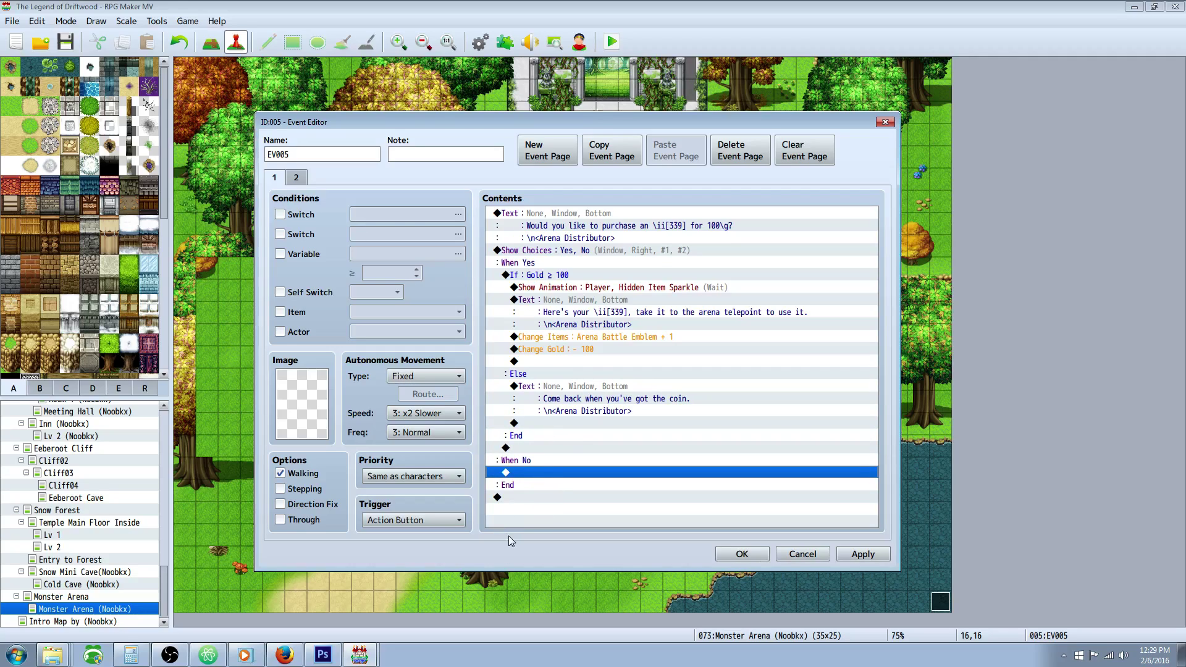
Compare the Arena Distributor's second page and its Arena Battle Emblem item condition with the first page, and close the event.
mouse_move(468, 123)
mouse_down()
mouse_move(885, 306)
mouse_move(885, 286)
mouse_move(454, 114)
mouse_move(472, 121)
mouse_up()
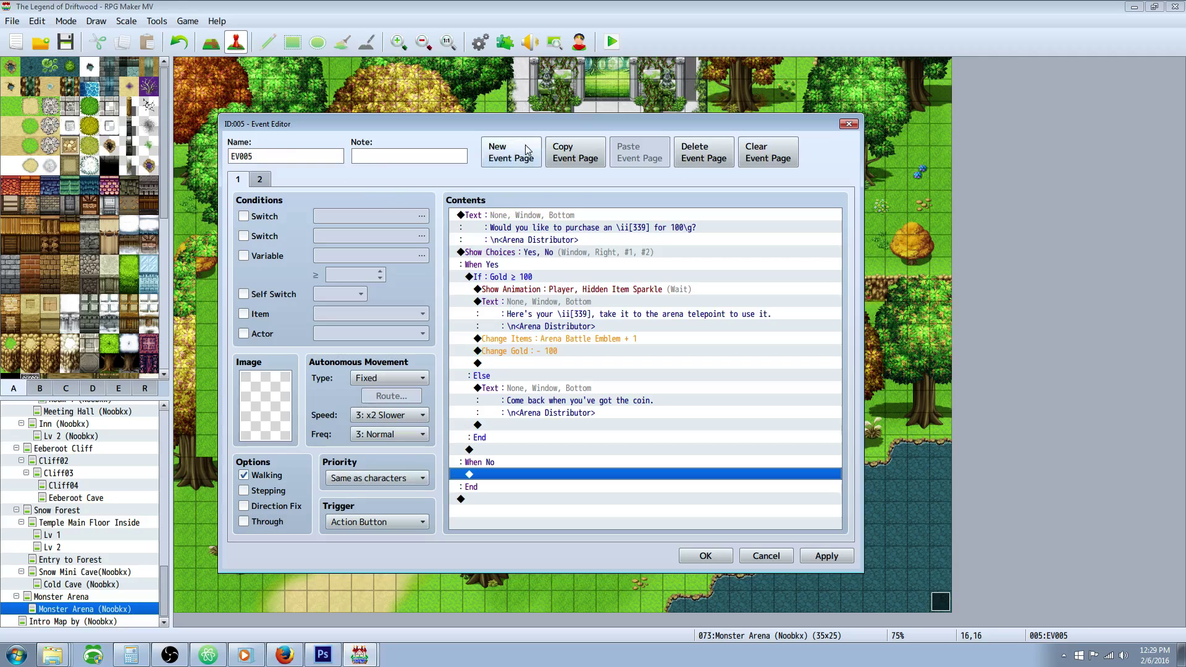
click(261, 179)
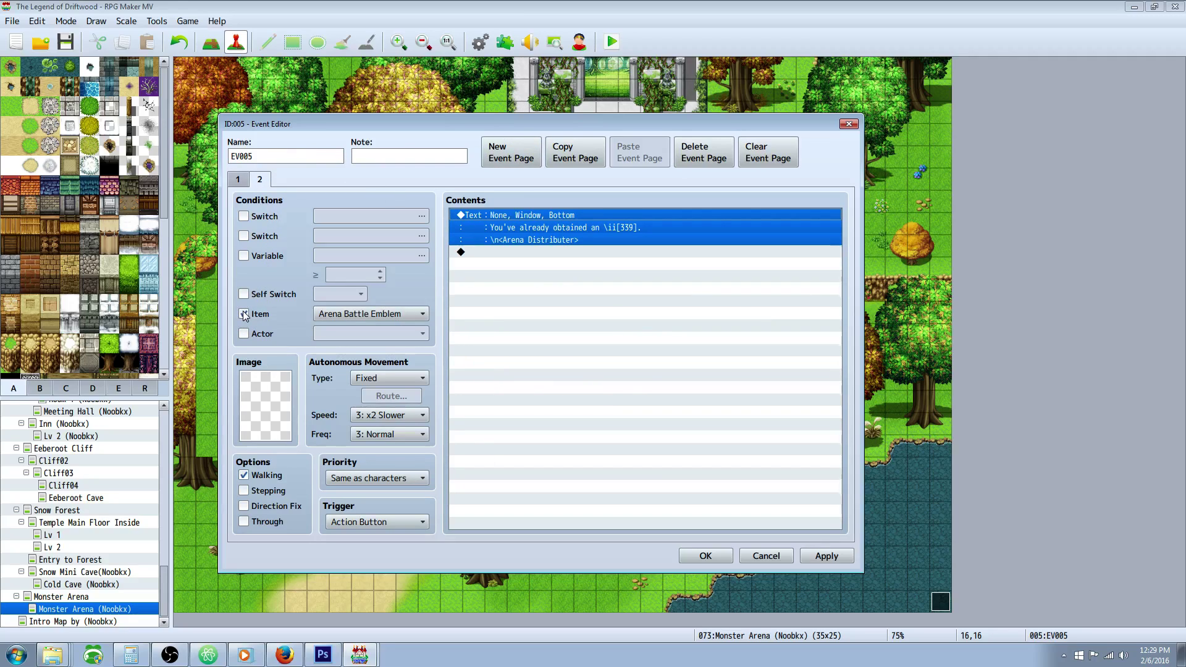
click(413, 320)
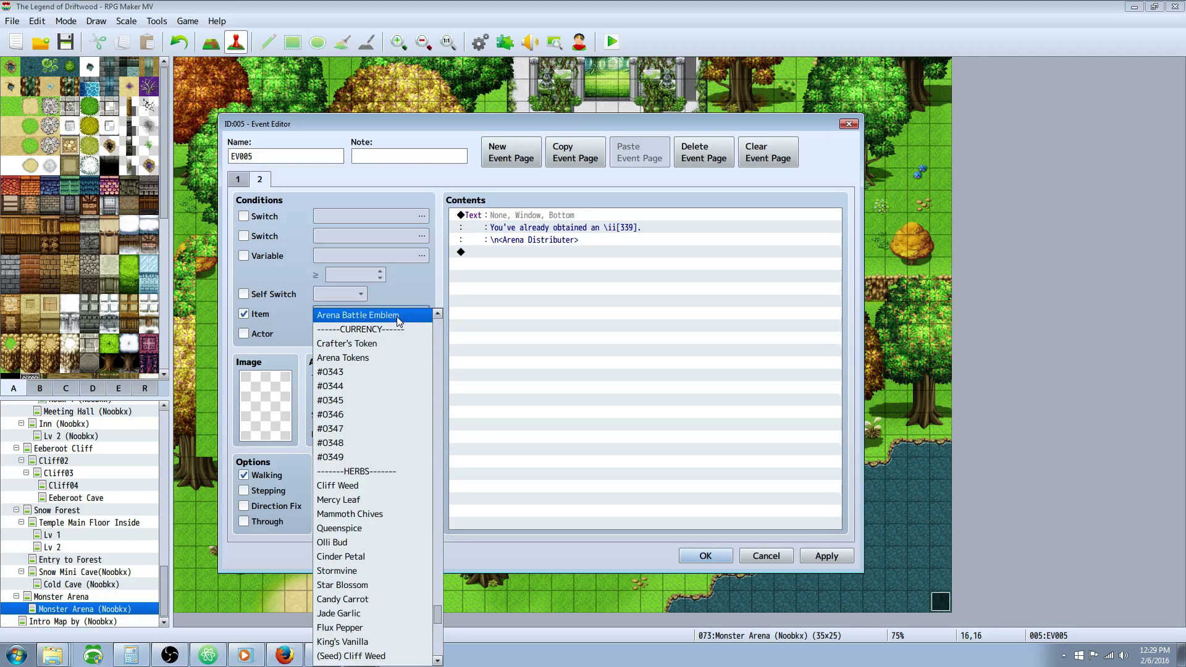
click(396, 316)
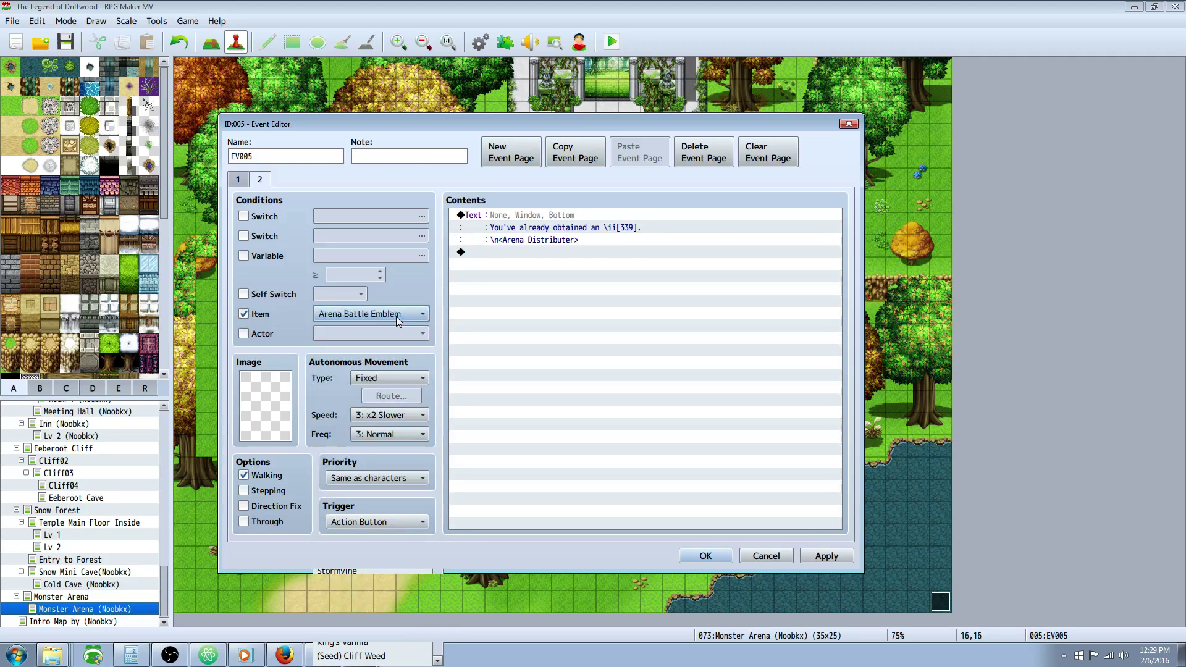
click(542, 220)
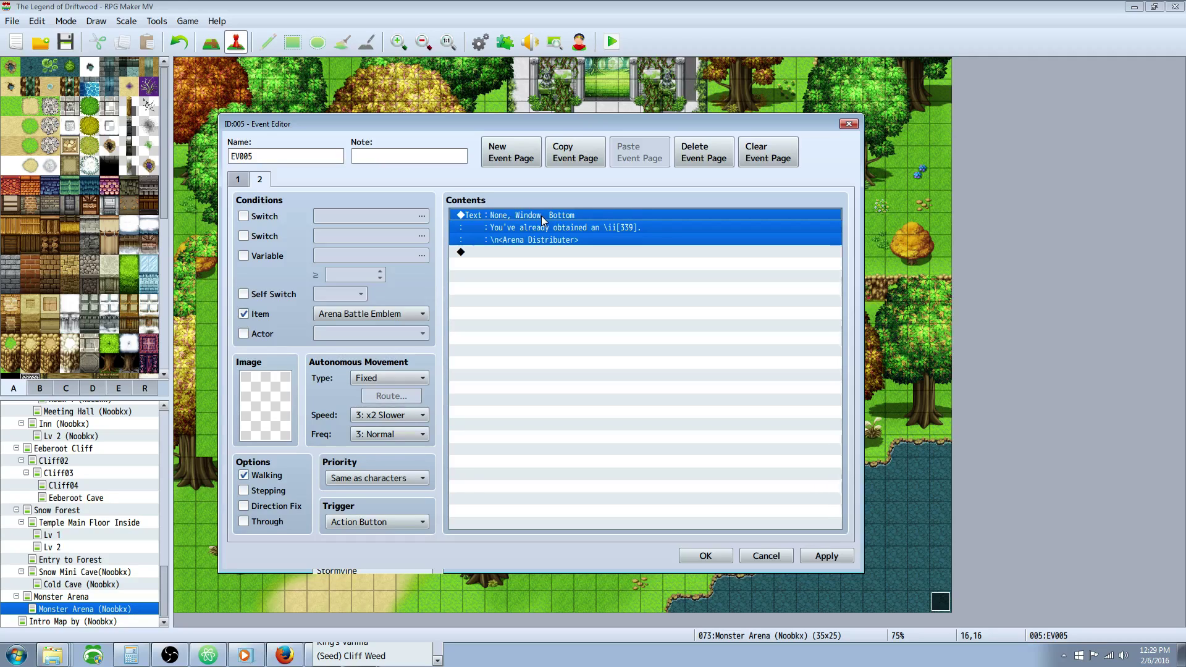
click(236, 180)
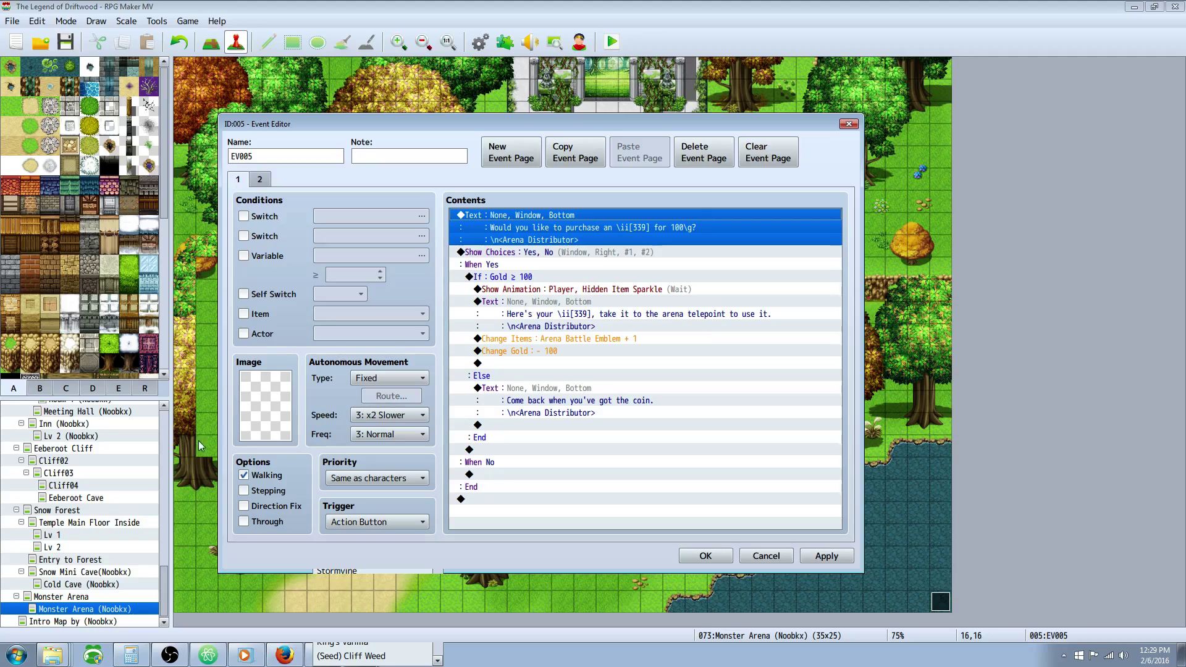
click(260, 179)
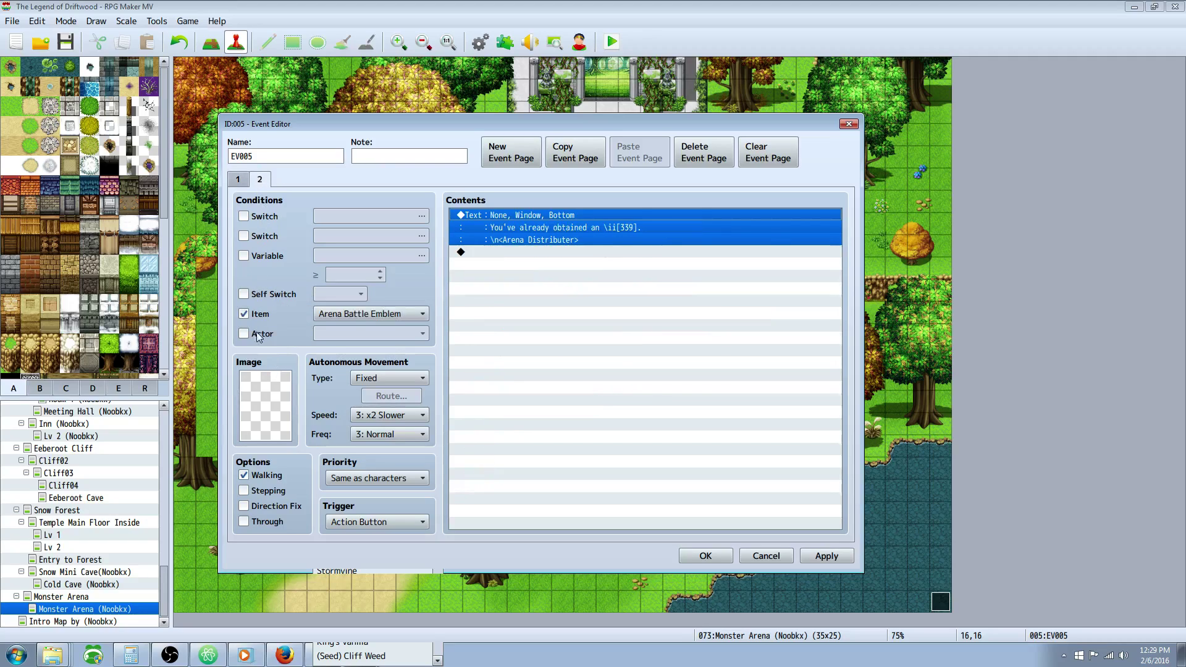
click(237, 179)
click(259, 179)
click(237, 179)
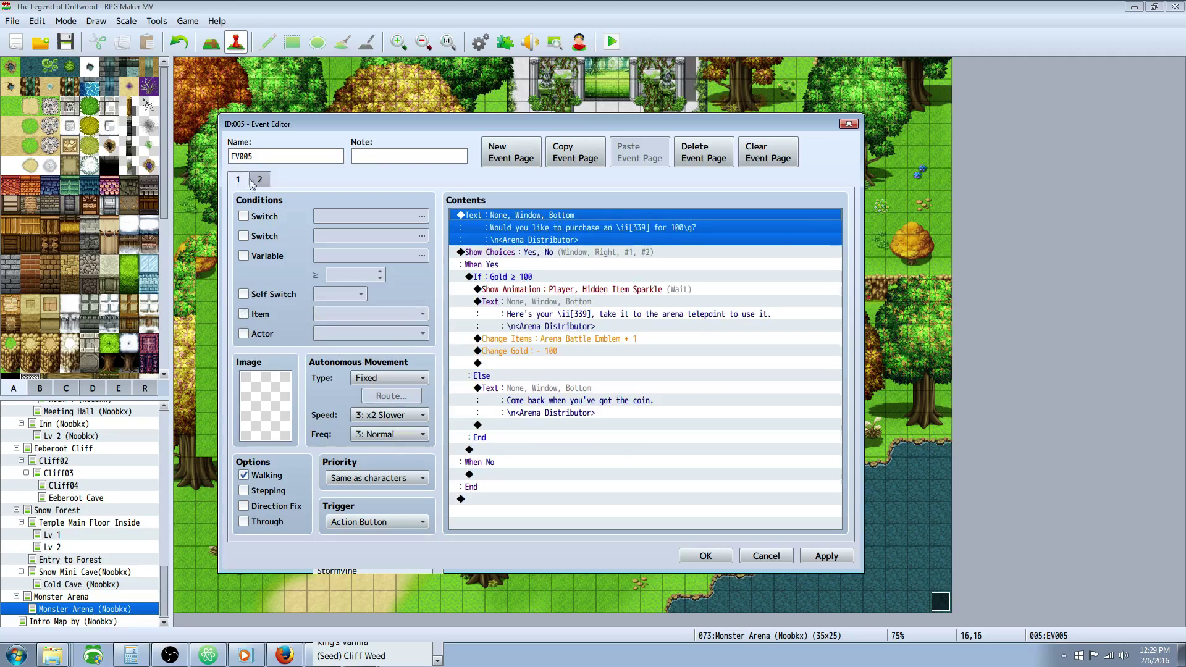
click(722, 555)
Inspect the Arena Gearsmith's dialogue, choices and shop goods in event EV003 at the market stall, and close the event.
right_click(354, 437)
key(Escape)
right_click(358, 440)
key(Escape)
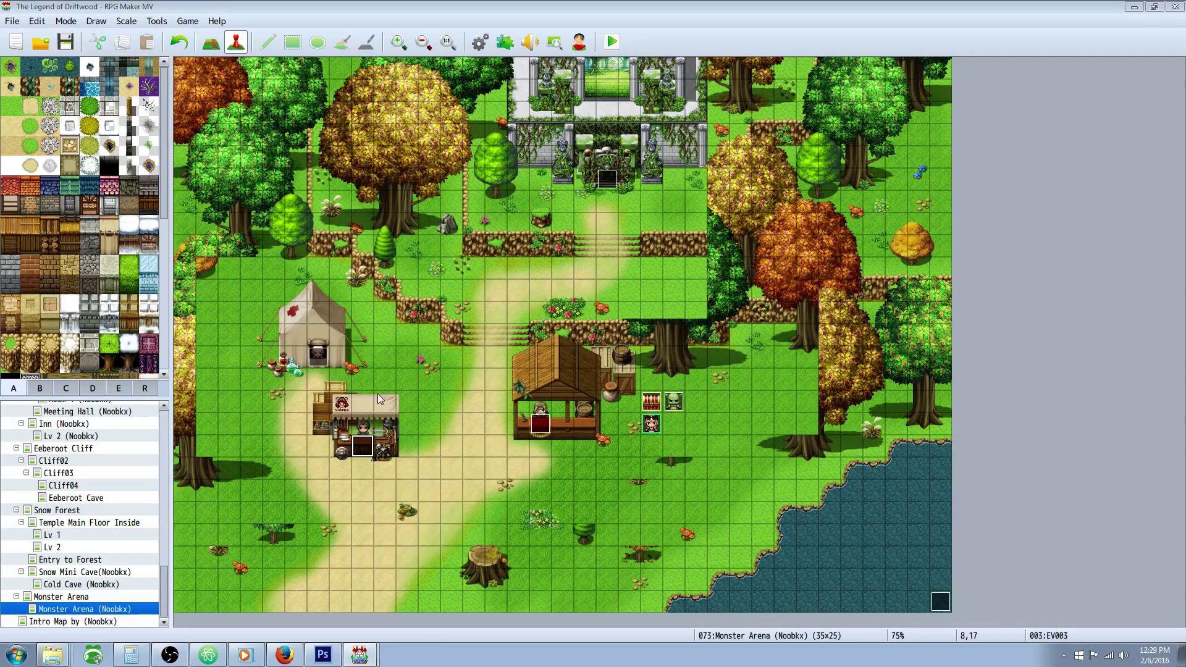
key(Return)
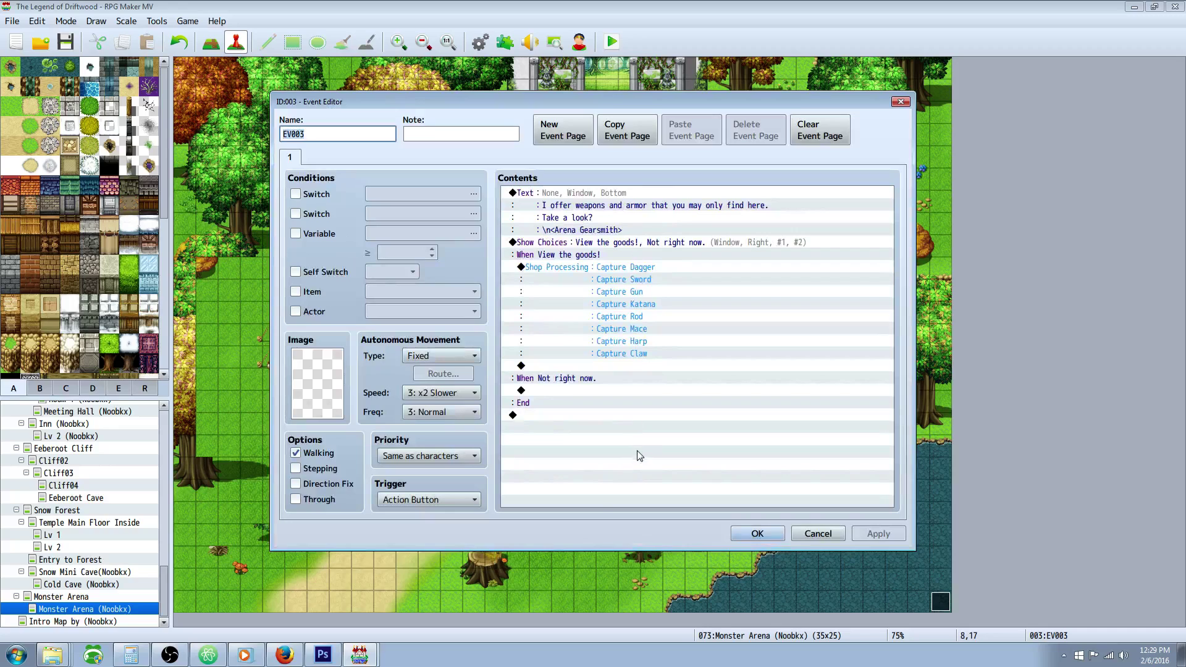
key(Escape)
Examine the Battlefield Medic's text, choices, animation and party recovery commands in event EV002 at the tent, and close the event.
right_click(325, 356)
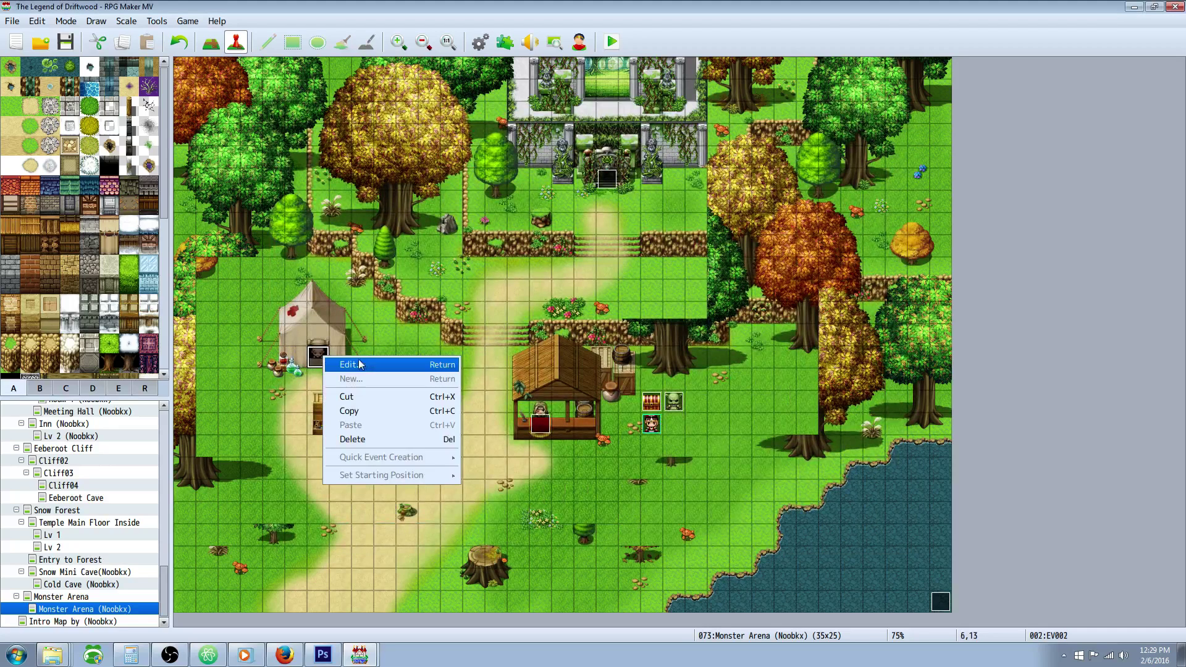
click(365, 362)
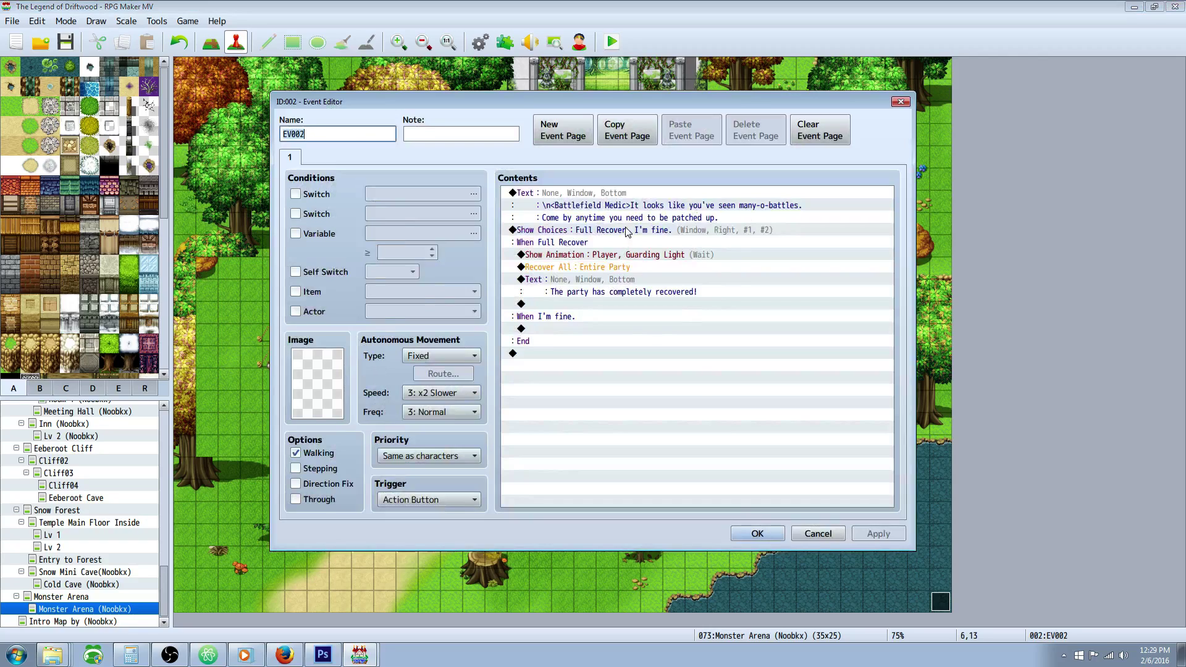
click(615, 279)
click(627, 242)
click(629, 205)
click(628, 194)
click(621, 230)
click(620, 255)
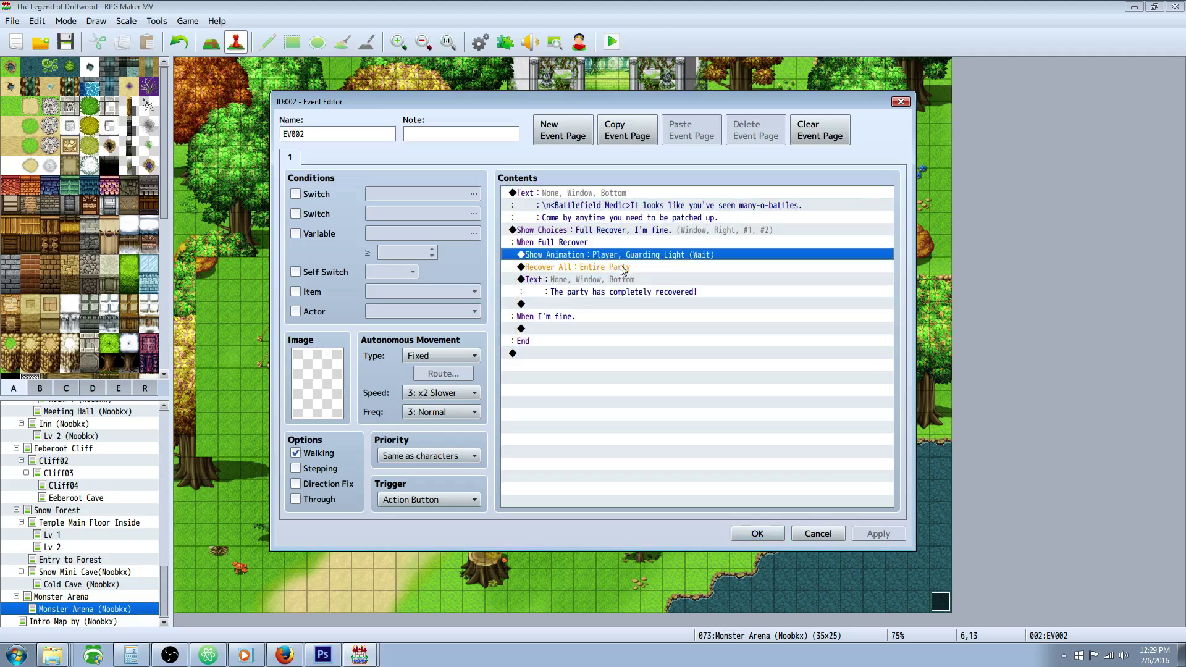
click(630, 243)
click(623, 269)
click(625, 281)
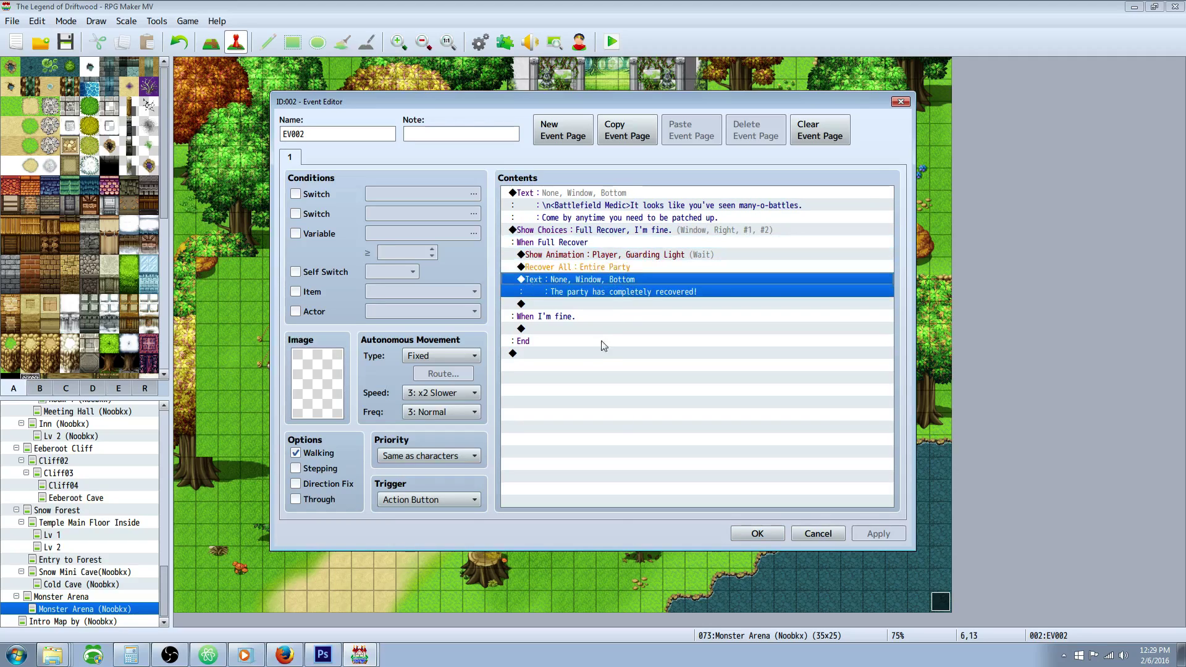
click(636, 255)
click(752, 533)
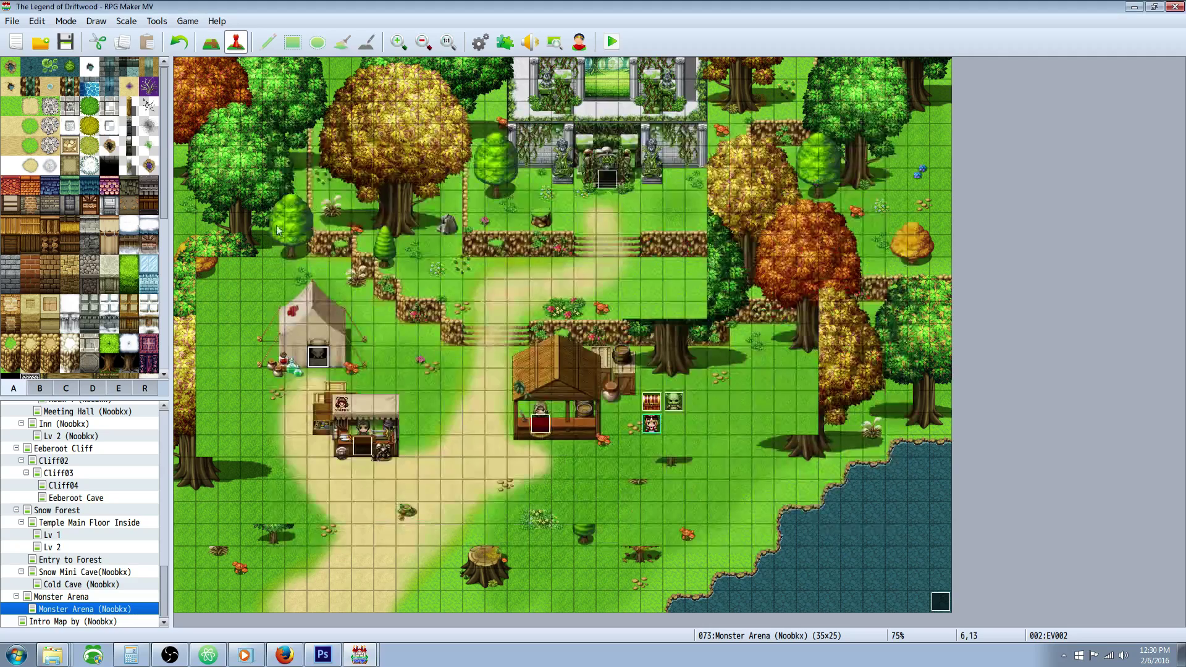
Examine both pages of event EV004 at the arena gate, including its emblem condition, item removal and Arena Main call, and close it.
right_click(607, 179)
click(618, 188)
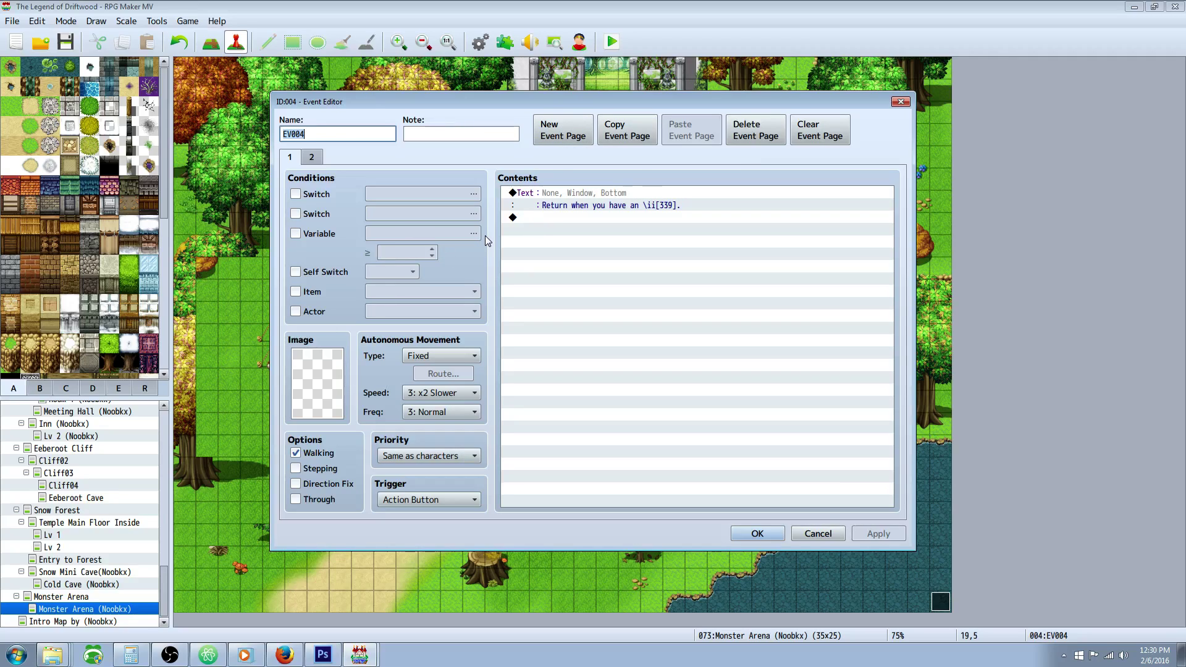
click(313, 158)
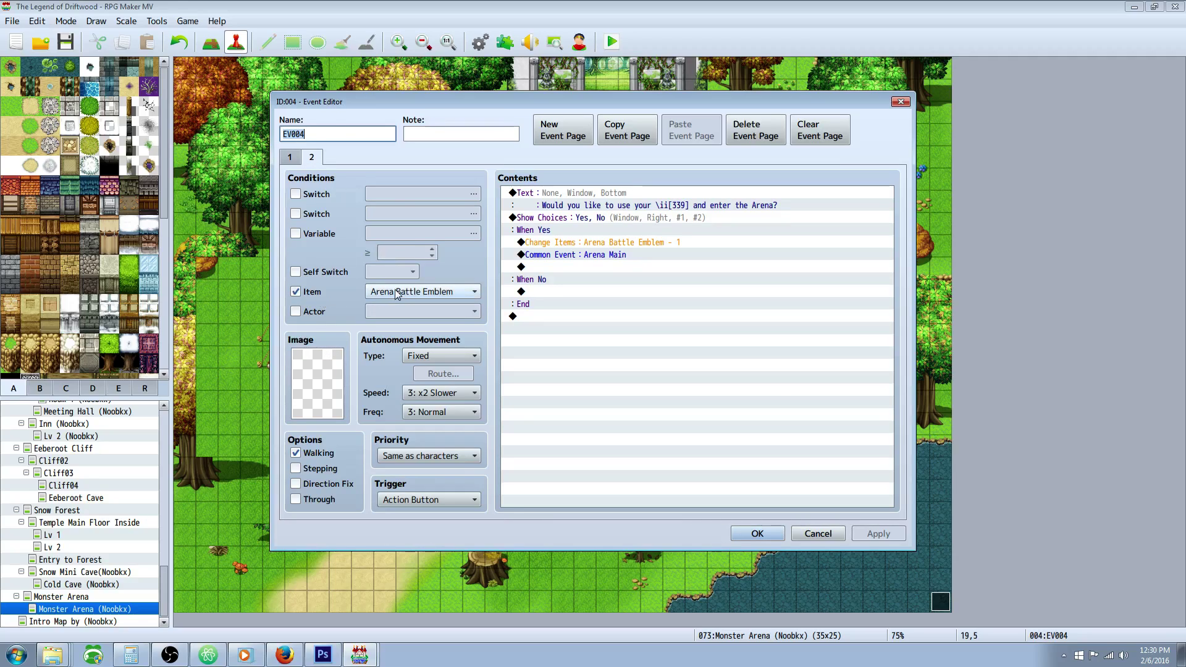
click(621, 195)
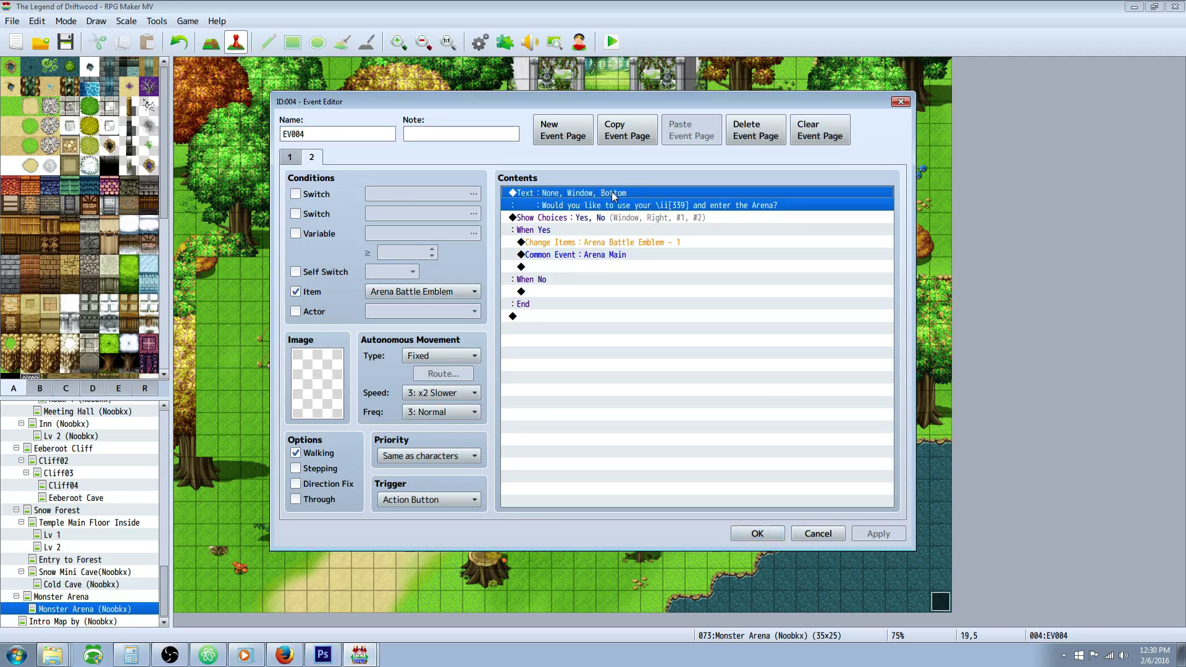
click(652, 232)
click(626, 241)
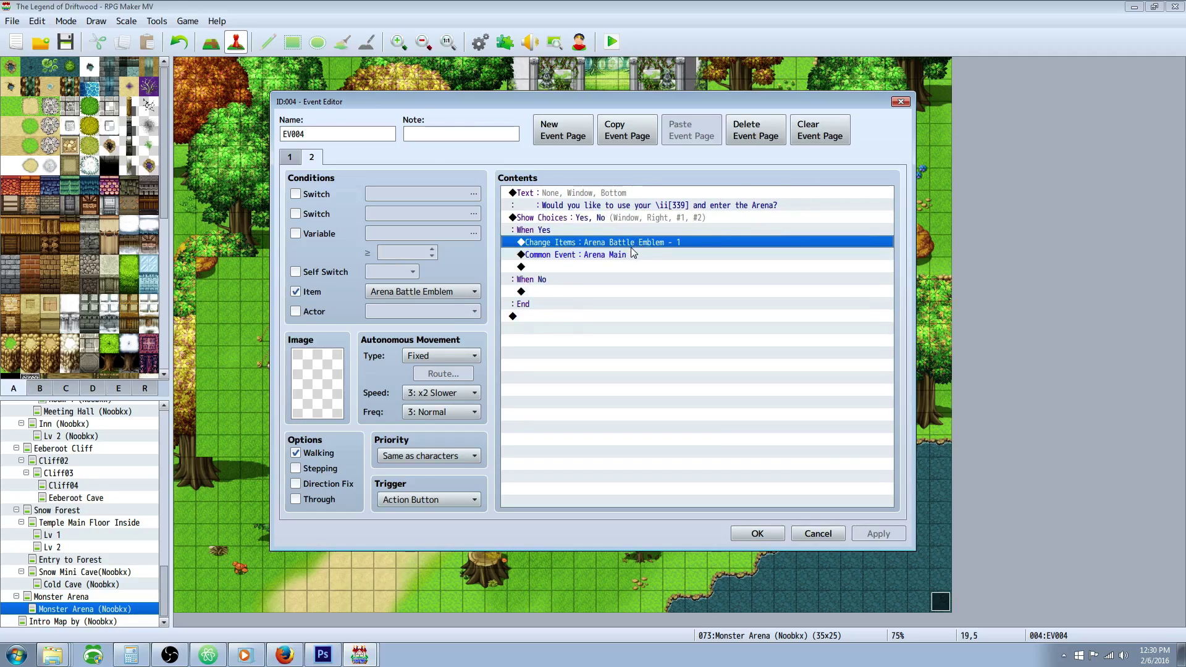
click(632, 255)
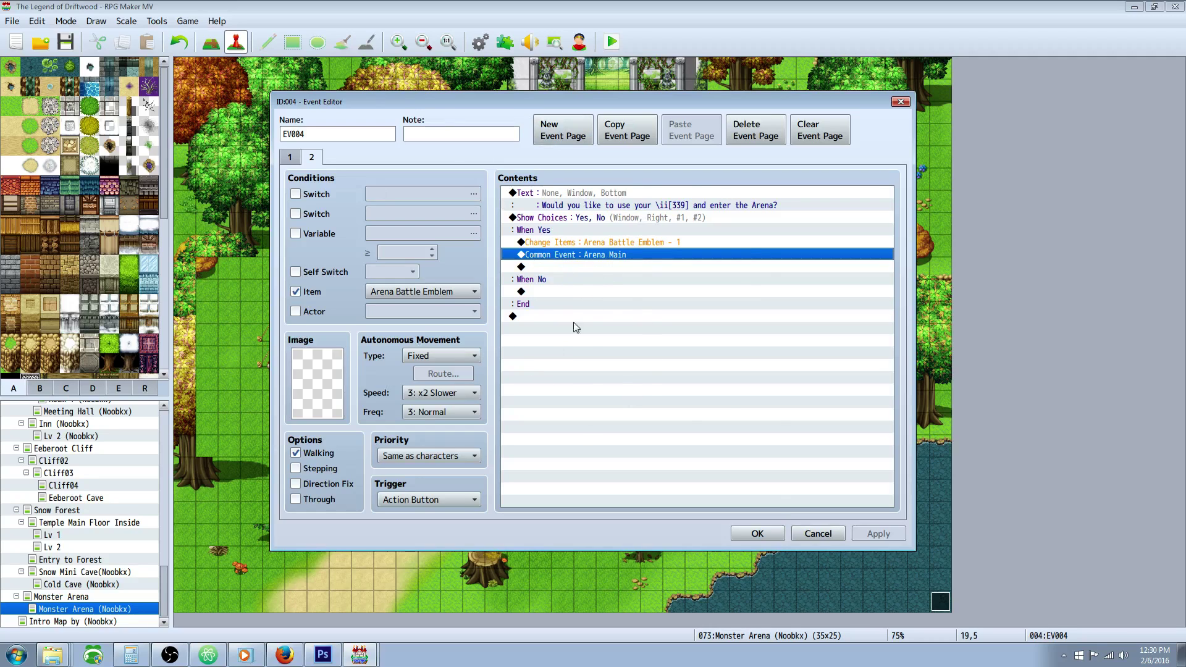
click(775, 536)
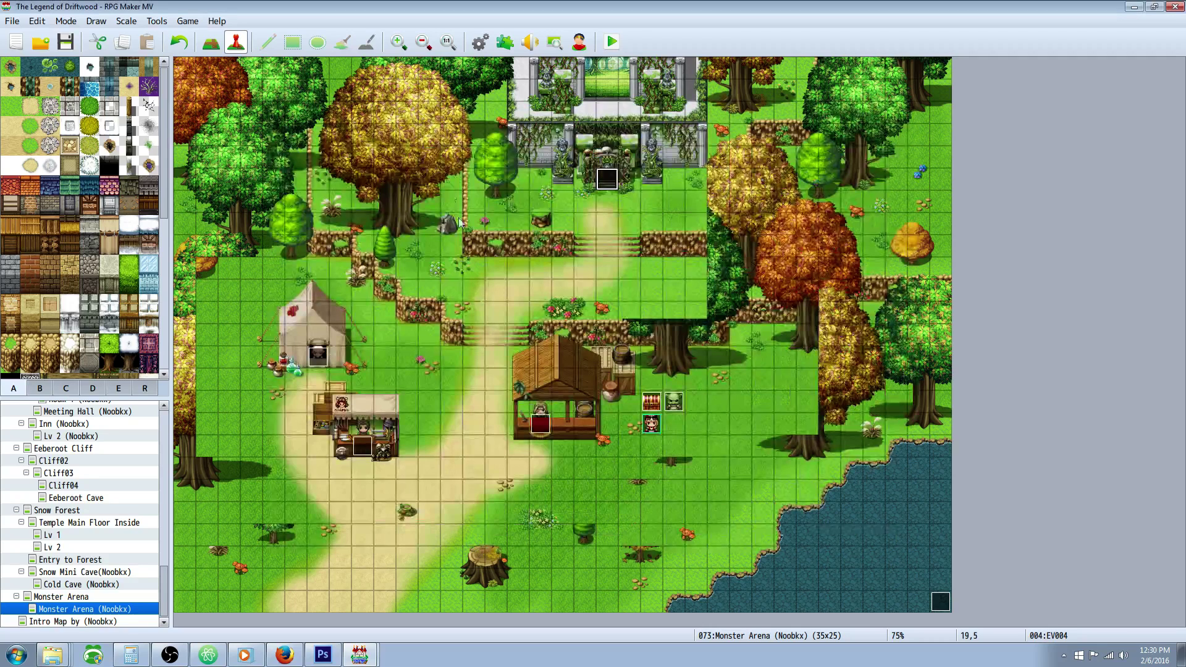
Review the Captured List common event in the database, close the database and save the project.
click(480, 44)
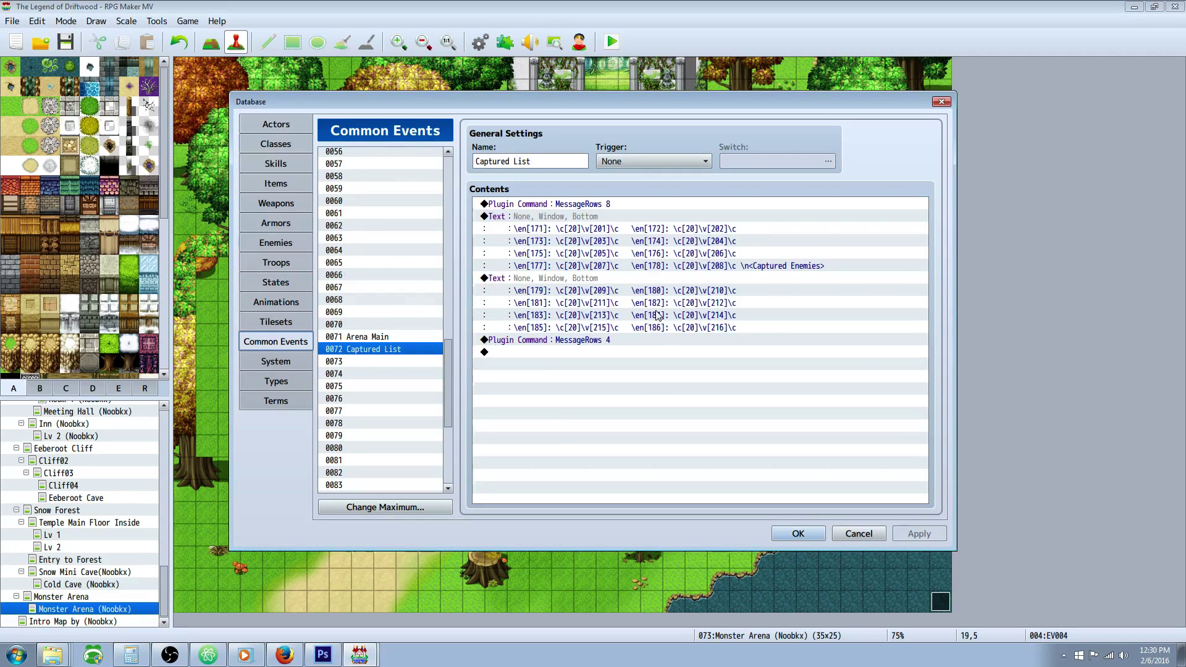
click(776, 535)
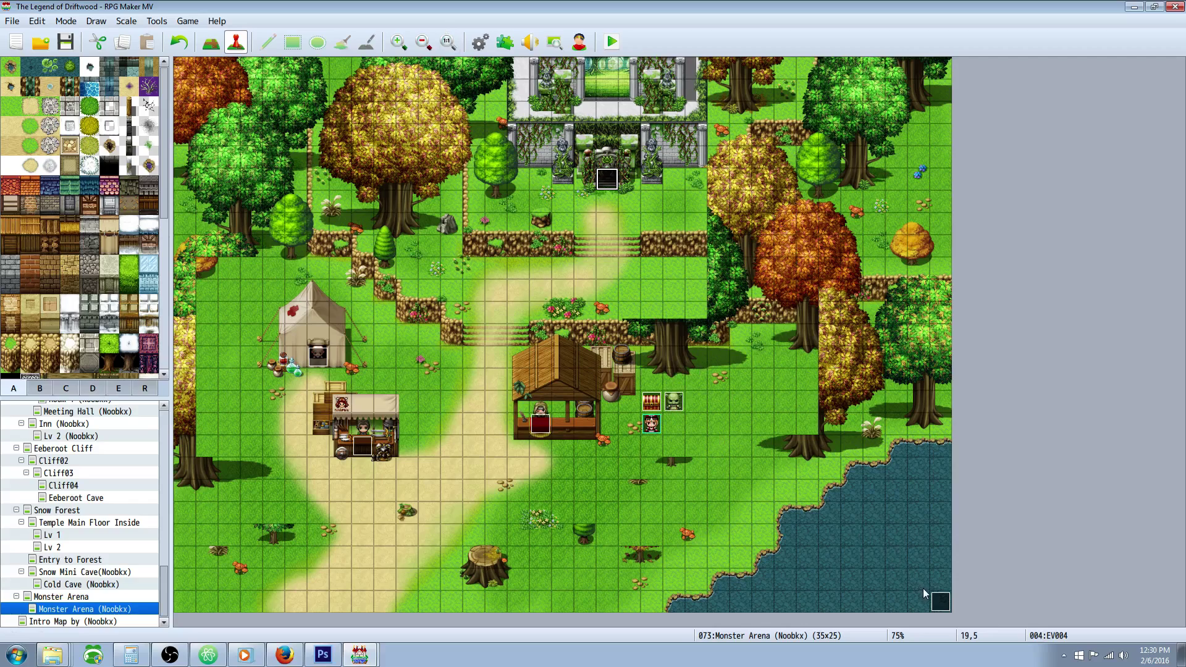
click(64, 42)
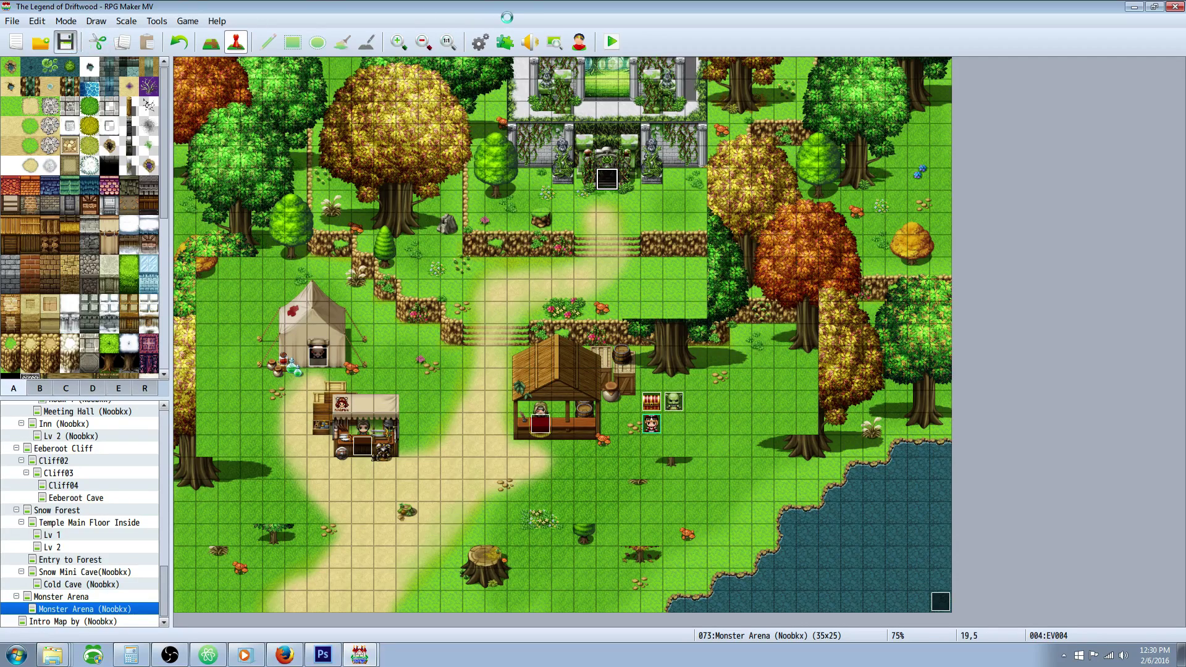